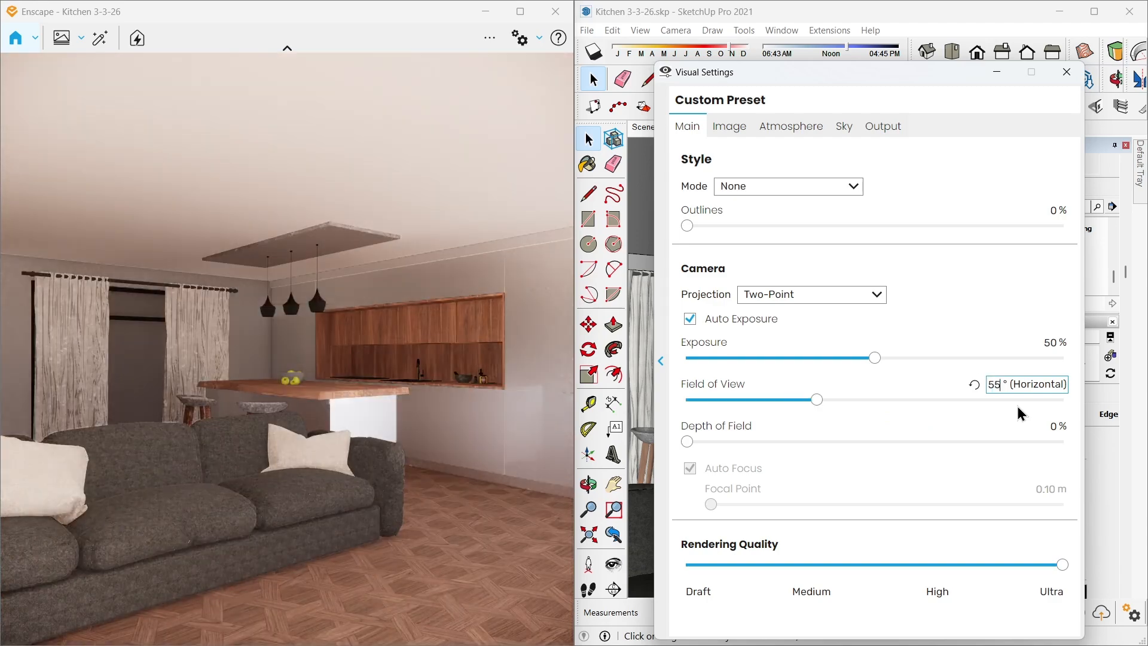
Set the render camera's field of view to 50° horizontal and turn on the Safe Frame
left_click_drag(817, 401, 801, 402)
right_click_drag(350, 458, 351, 448)
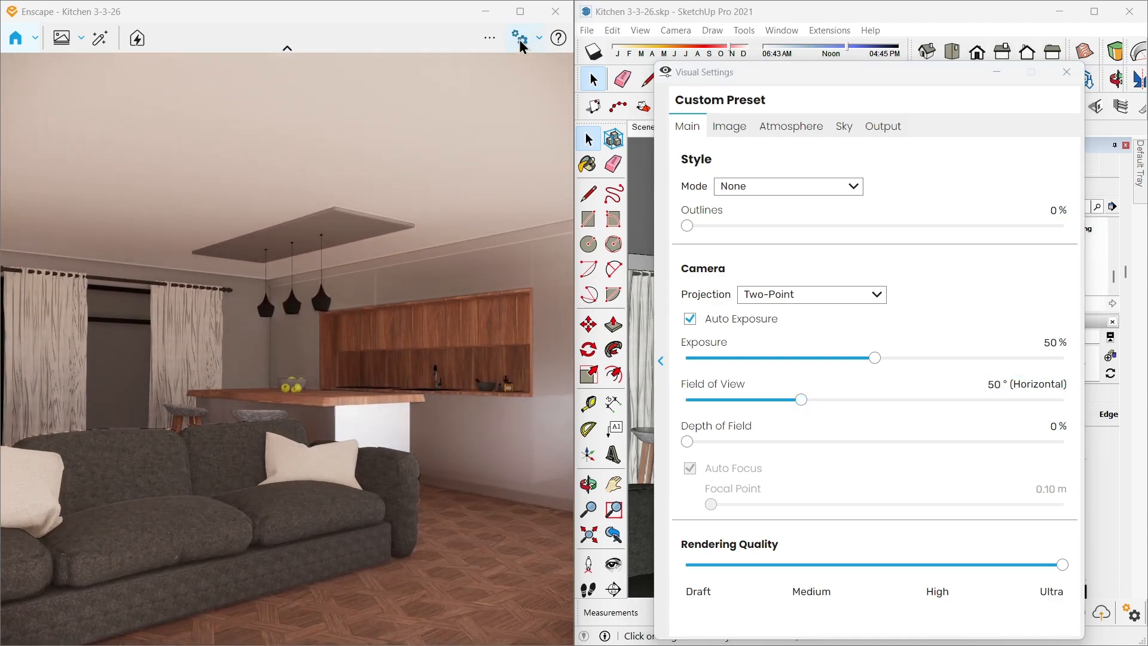
left_click(490, 38)
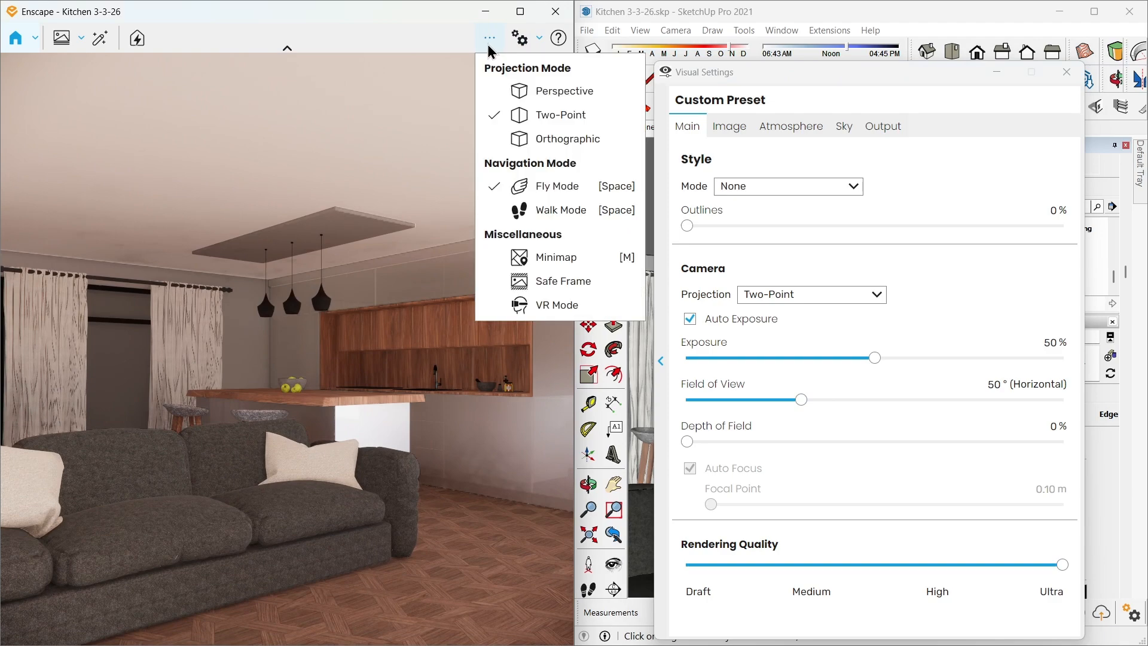
left_click(547, 284)
Reframe the render camera on the island and wall cabinets with the sofa in the foreground, and close the visual settings
left_click_drag(369, 407, 405, 380)
middle_click_drag(406, 380, 414, 391)
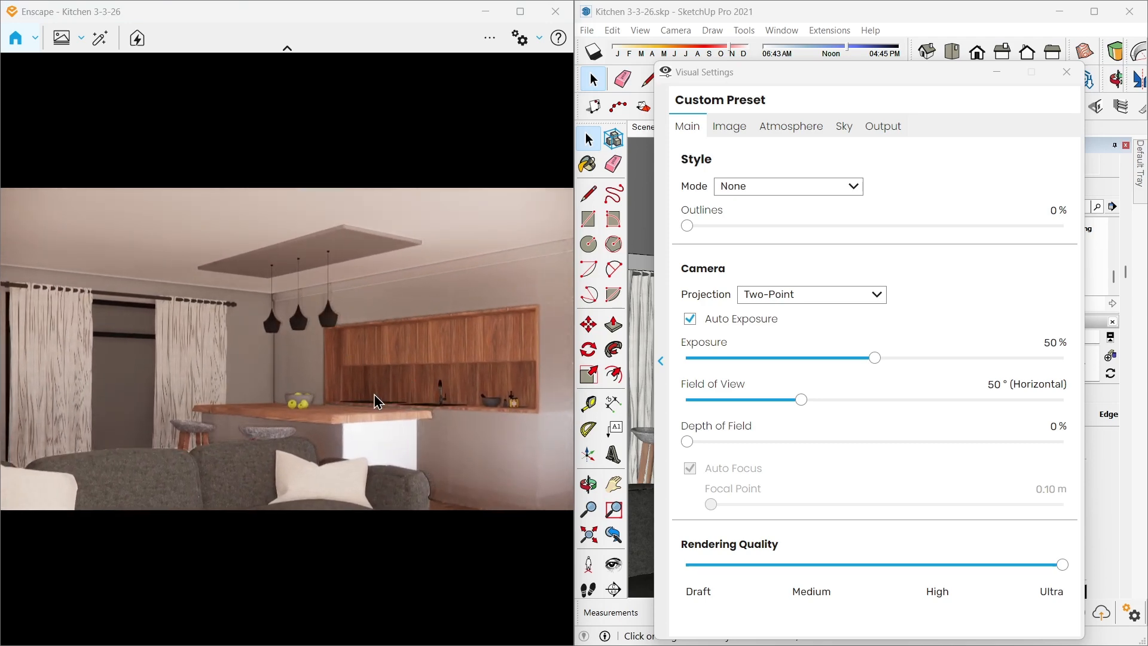
mouse_move(374, 393)
right_mouse_down()
mouse_move(394, 391)
mouse_move(367, 392)
right_mouse_up()
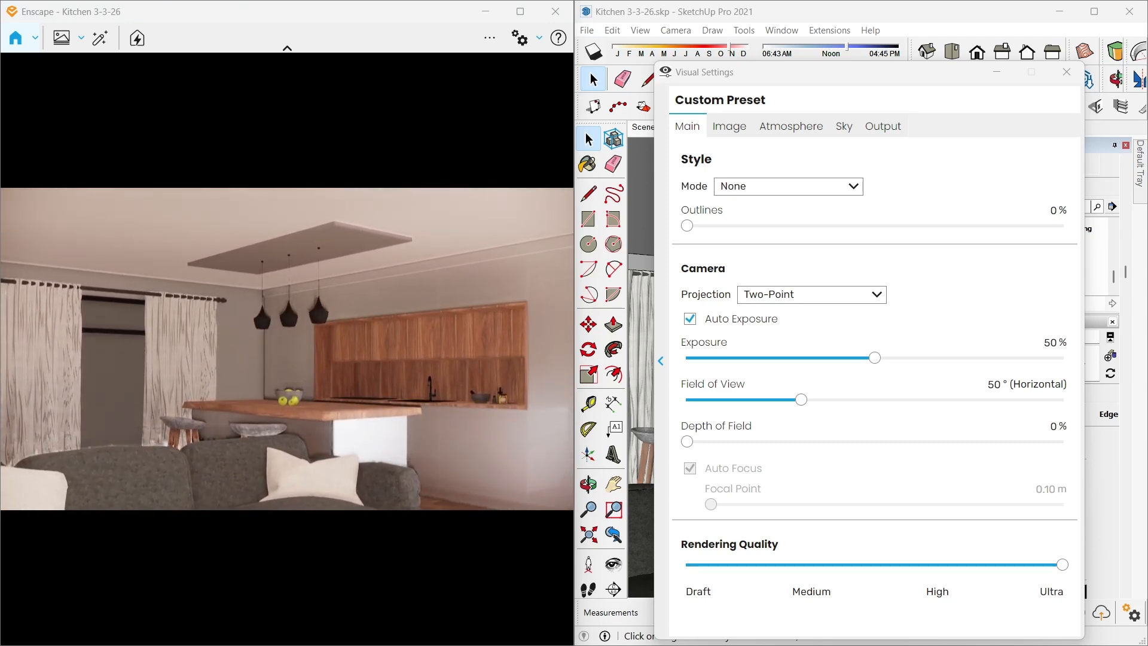
mouse_move(468, 402)
left_mouse_down()
mouse_move(456, 390)
mouse_move(455, 405)
left_mouse_up()
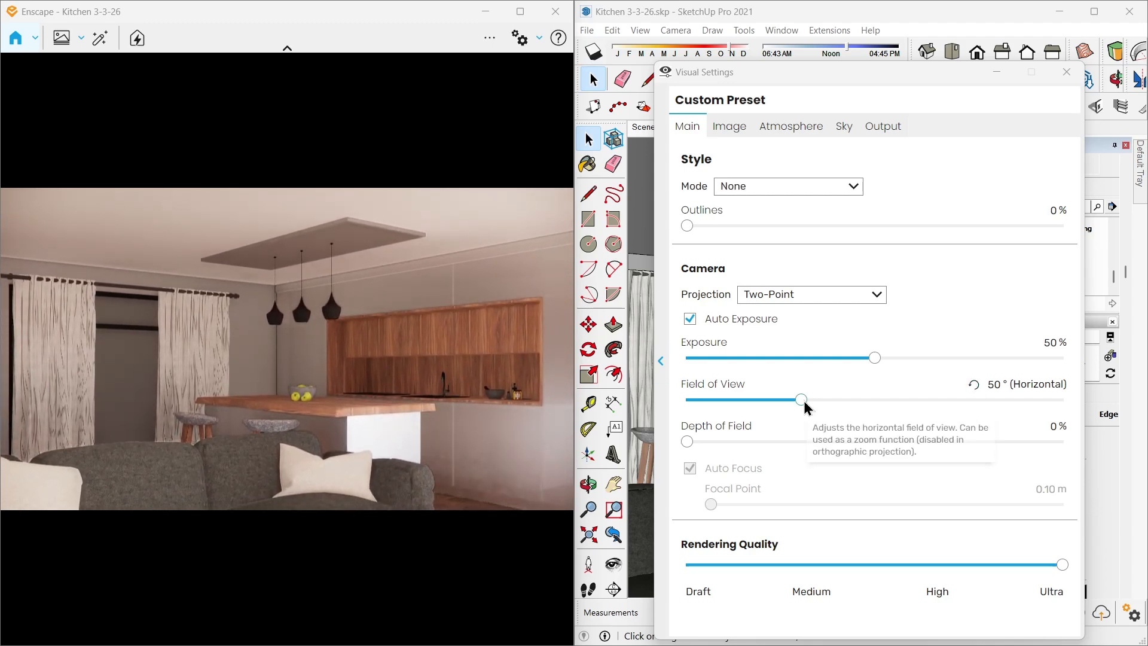
right_click_drag(374, 409, 380, 410)
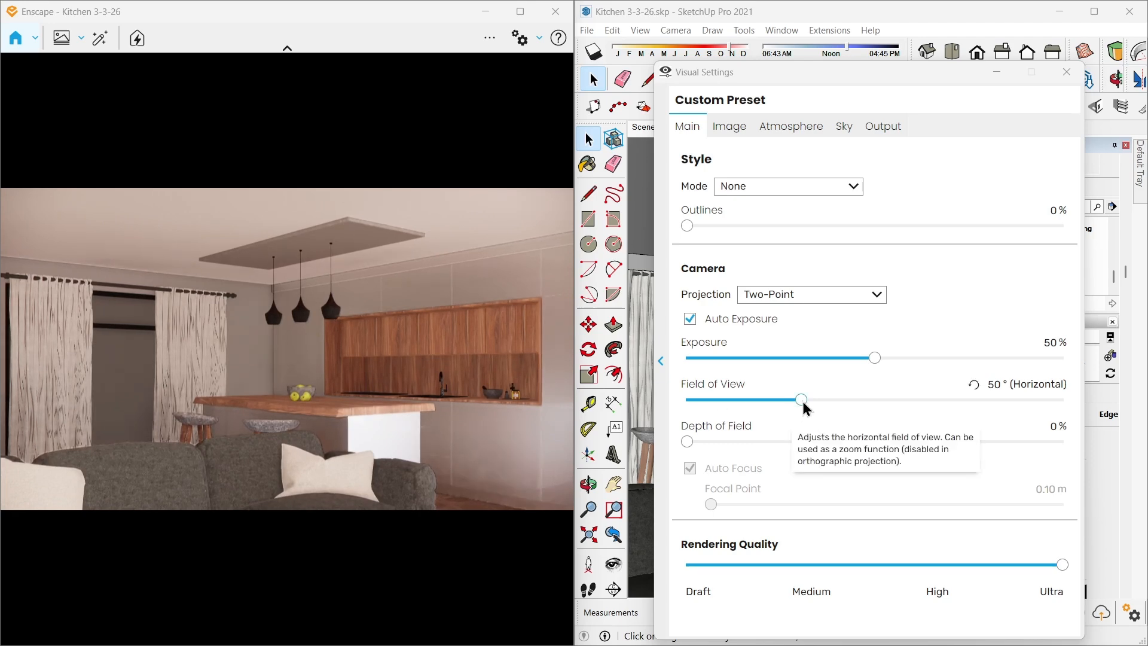
scroll(315, 400, "up", 3)
scroll(314, 400, "down", 1)
right_click_drag(322, 401, 334, 401)
left_click(1062, 75)
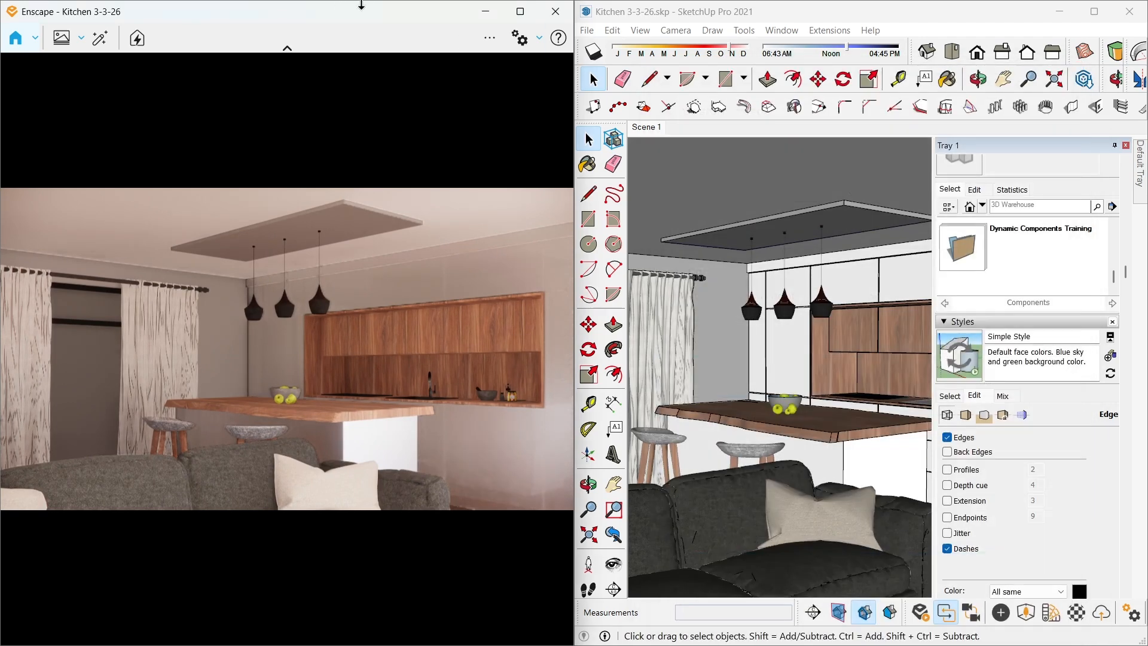
Create a view named "Enscape scene 1" linked to Custom Preset with the sun position saved, and close View Management
left_click(60, 40)
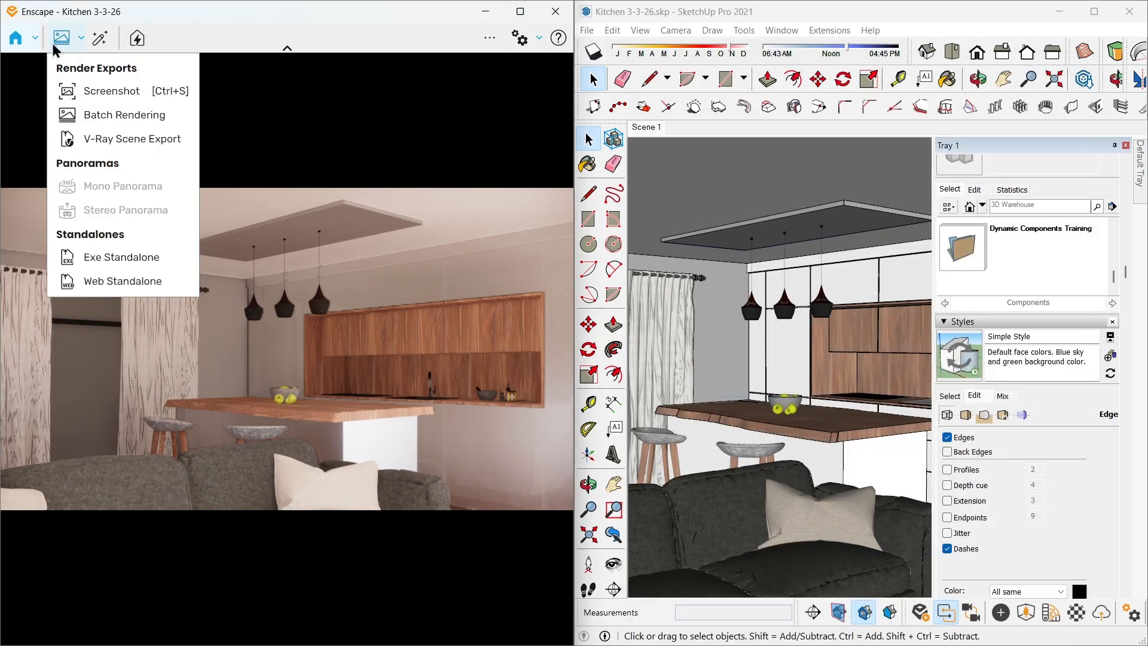
left_click(35, 38)
left_click(35, 38)
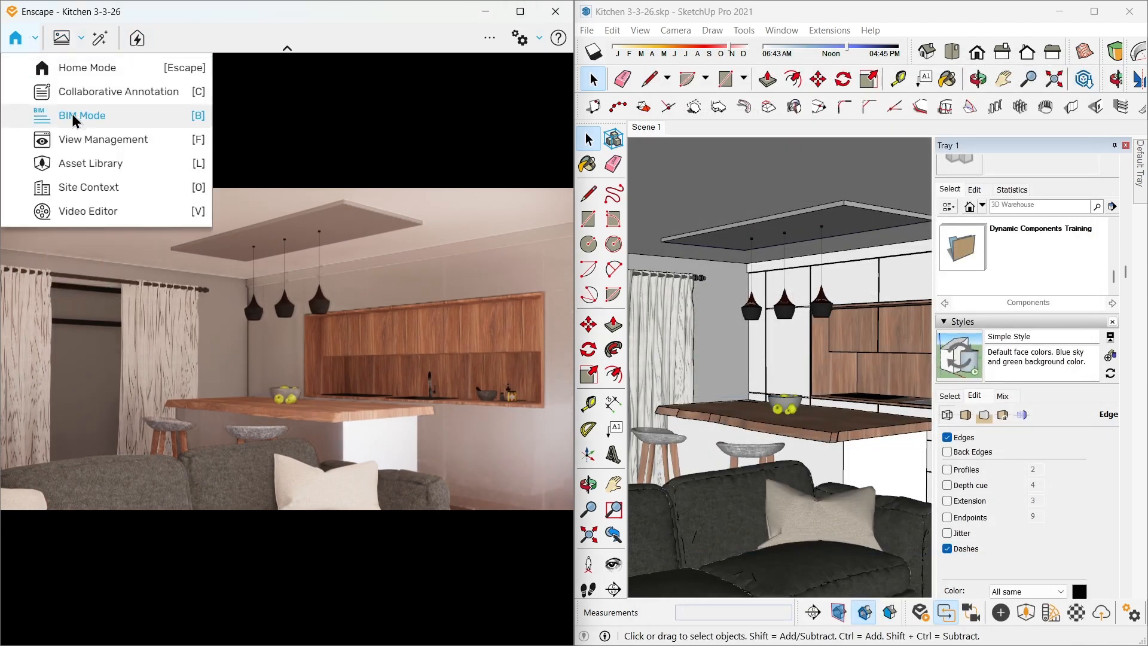
left_click(96, 140)
left_click(212, 627)
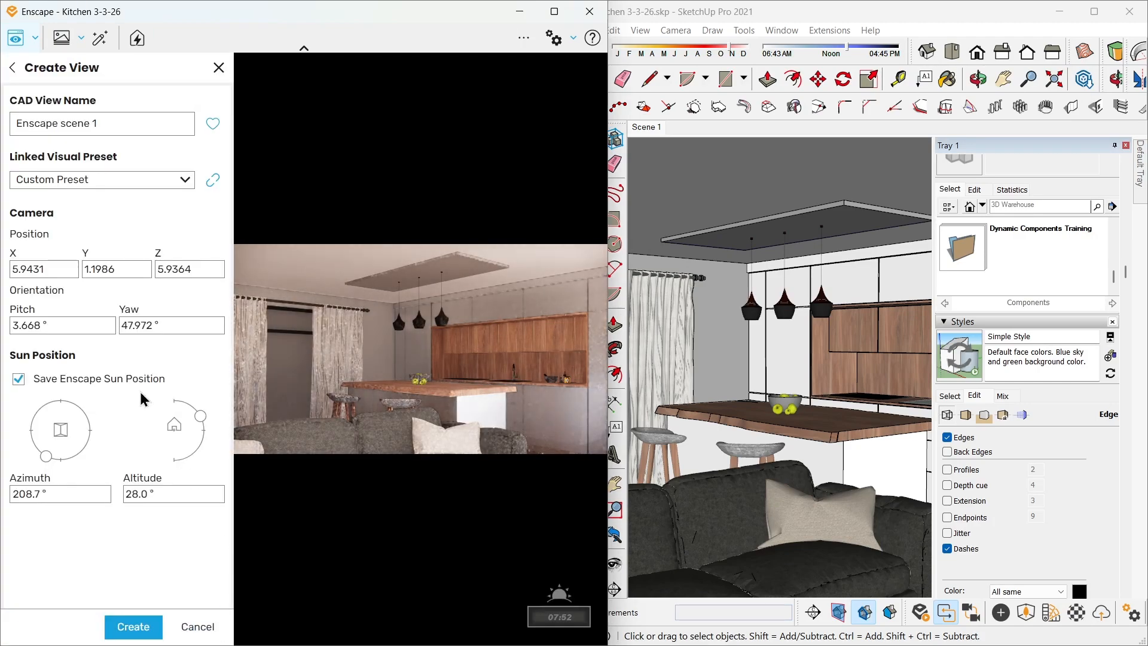
left_click(132, 627)
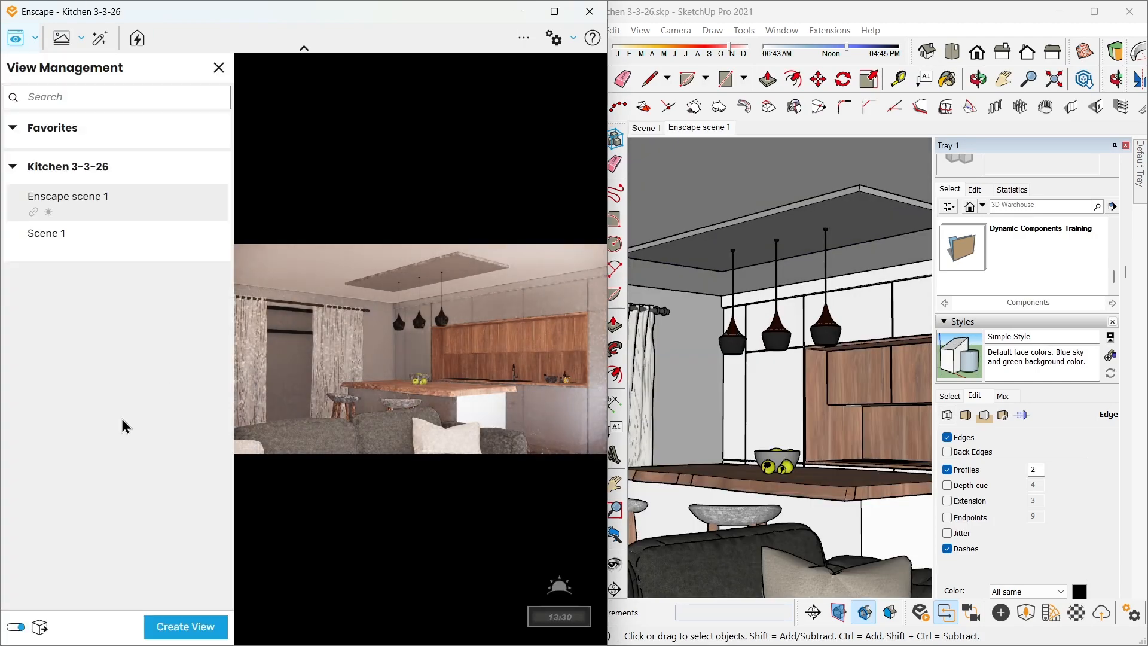
left_click(218, 70)
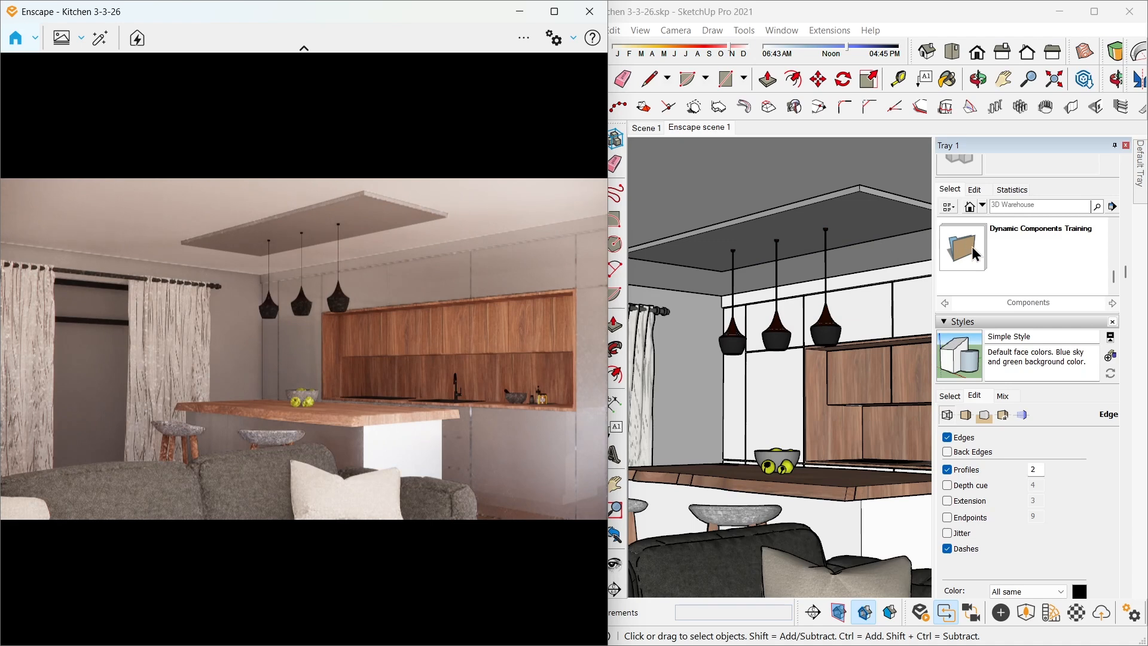
In SketchUp, turn off Profiles in the edge style and update "Enscape scene 1", saving the change as a new style
left_click(964, 470)
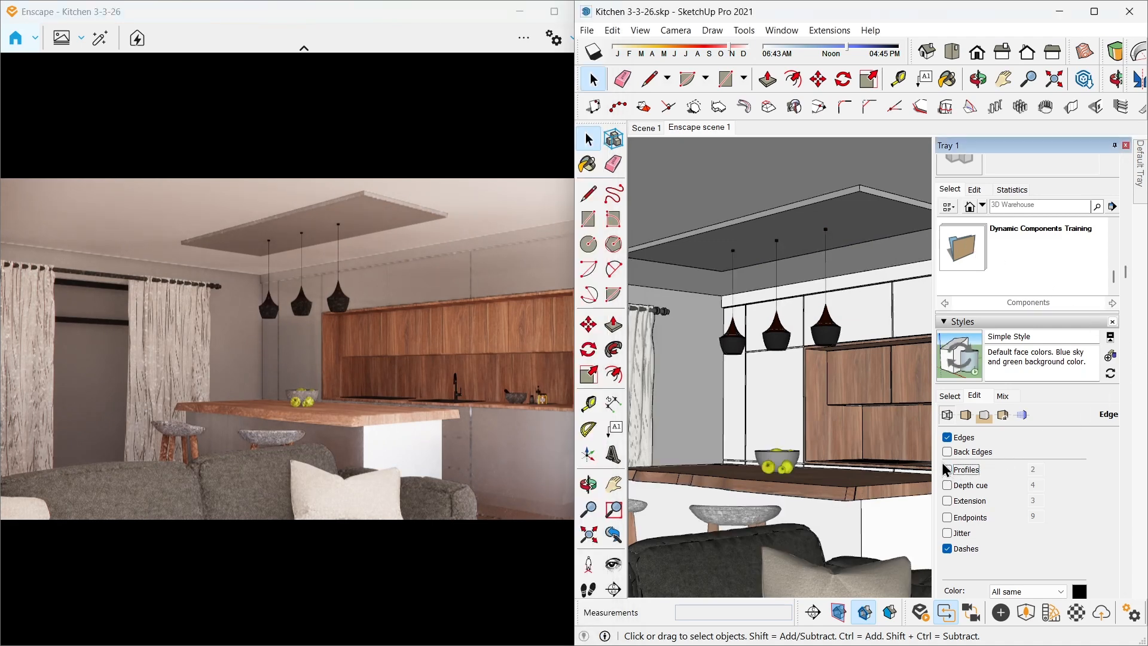
right_click(701, 133)
left_click(740, 187)
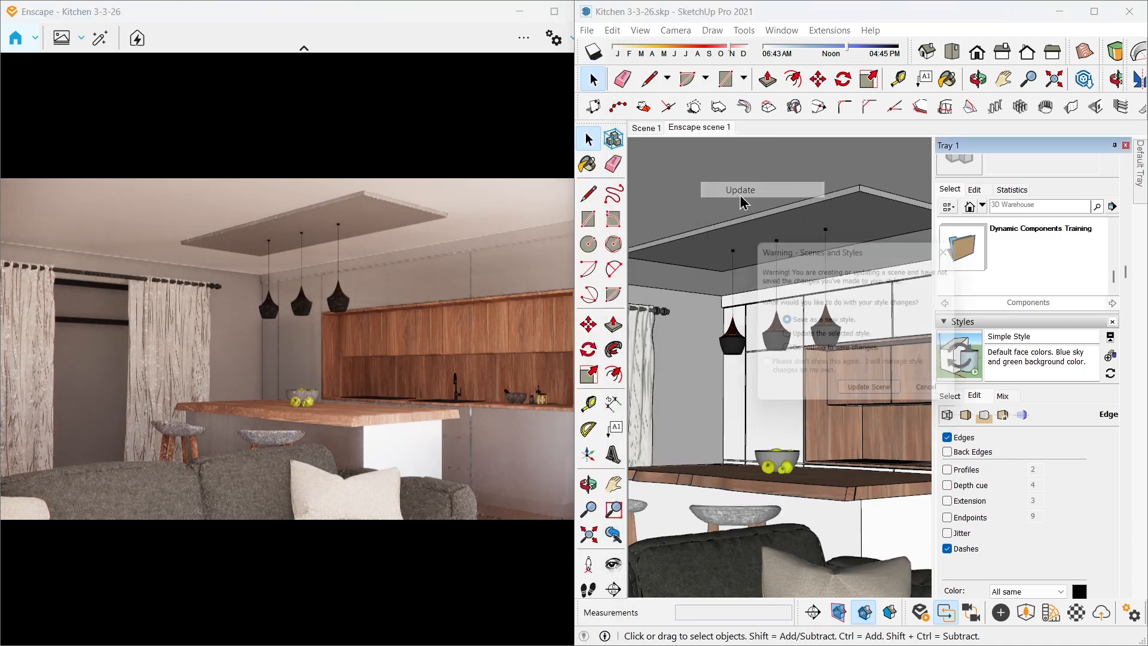
left_click(875, 399)
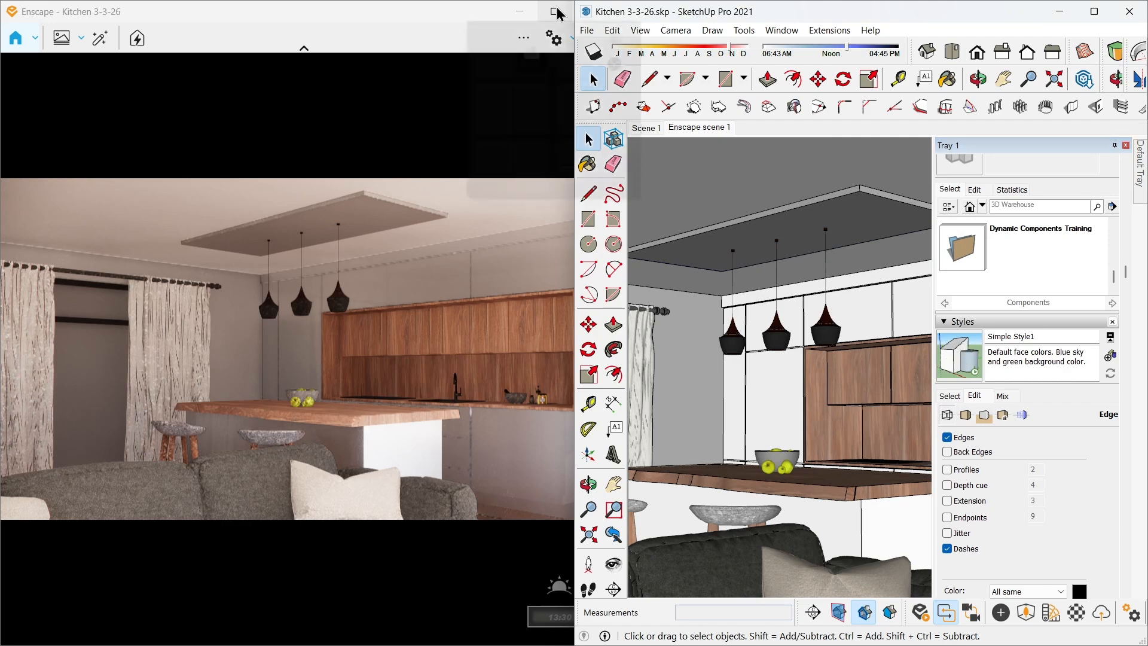
left_click(490, 56)
Set the SketchUp camera's field of view to 60 degrees and bring the kitchen cabinets into close view
middle_click_drag(732, 396, 819, 353)
scroll(836, 353, "down", 1)
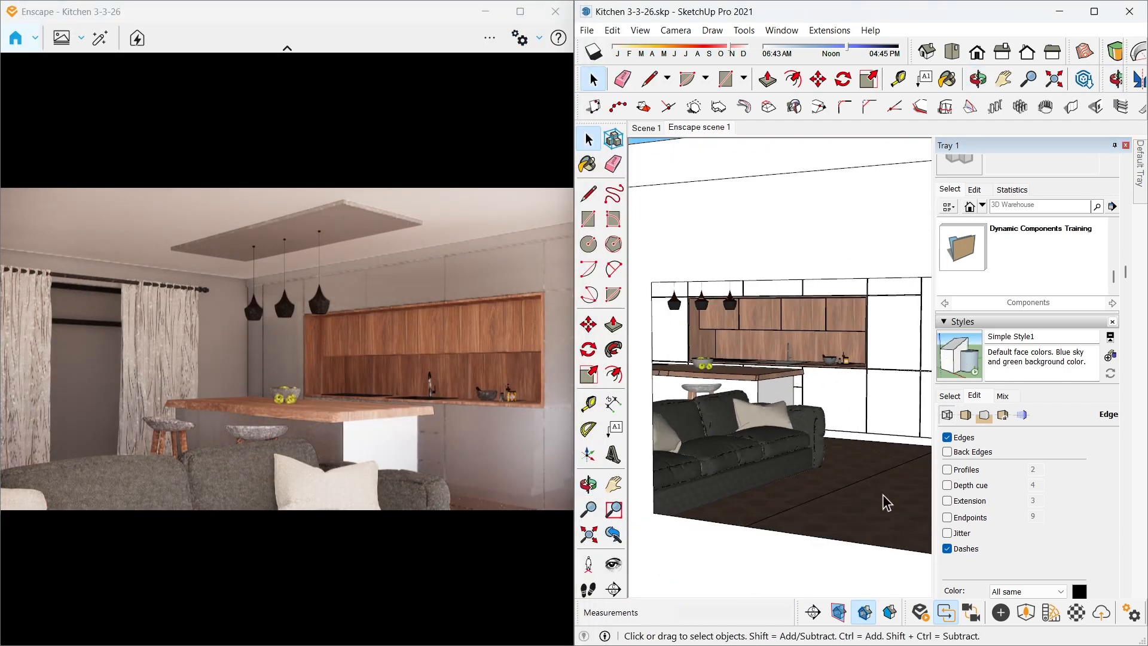
scroll(886, 501, "up", 1)
left_click(1030, 80)
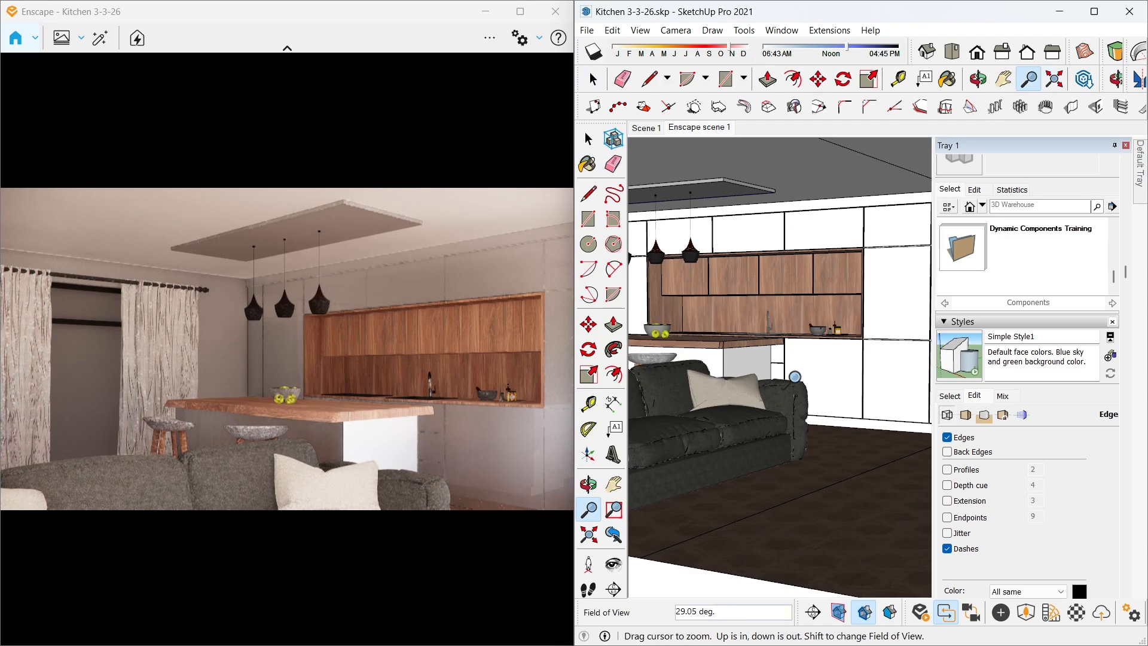
type("60")
key("Return")
scroll(802, 353, "up", 4)
mouse_move(804, 344)
middle_mouse_down()
mouse_move(829, 391)
mouse_move(828, 381)
middle_mouse_up()
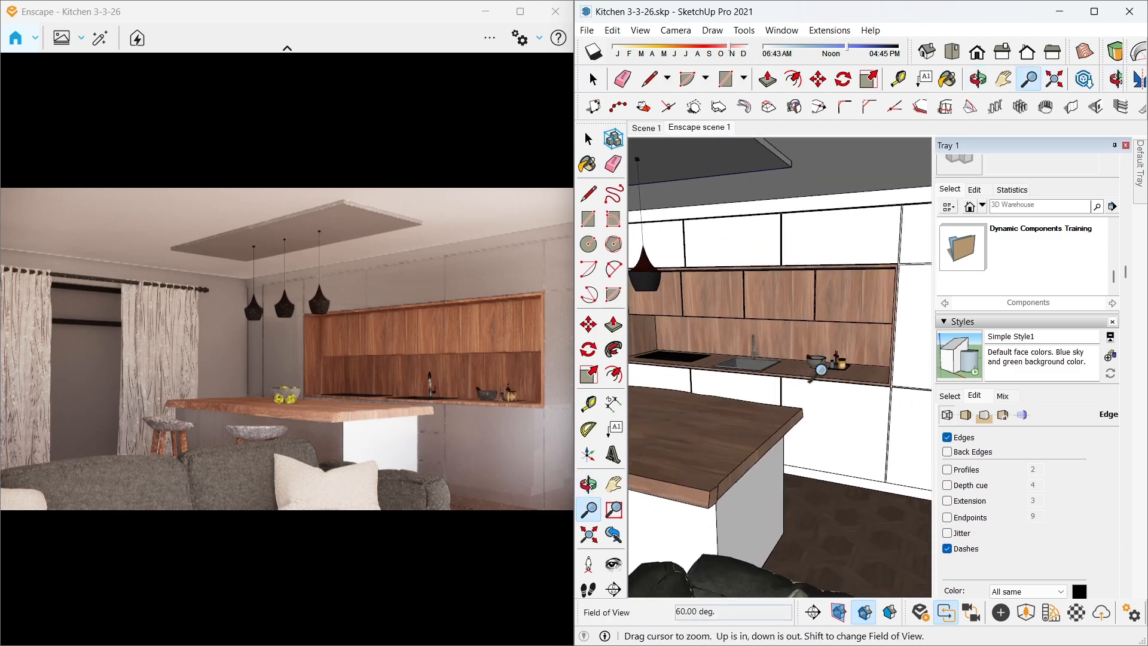
scroll(825, 381, "up", 2)
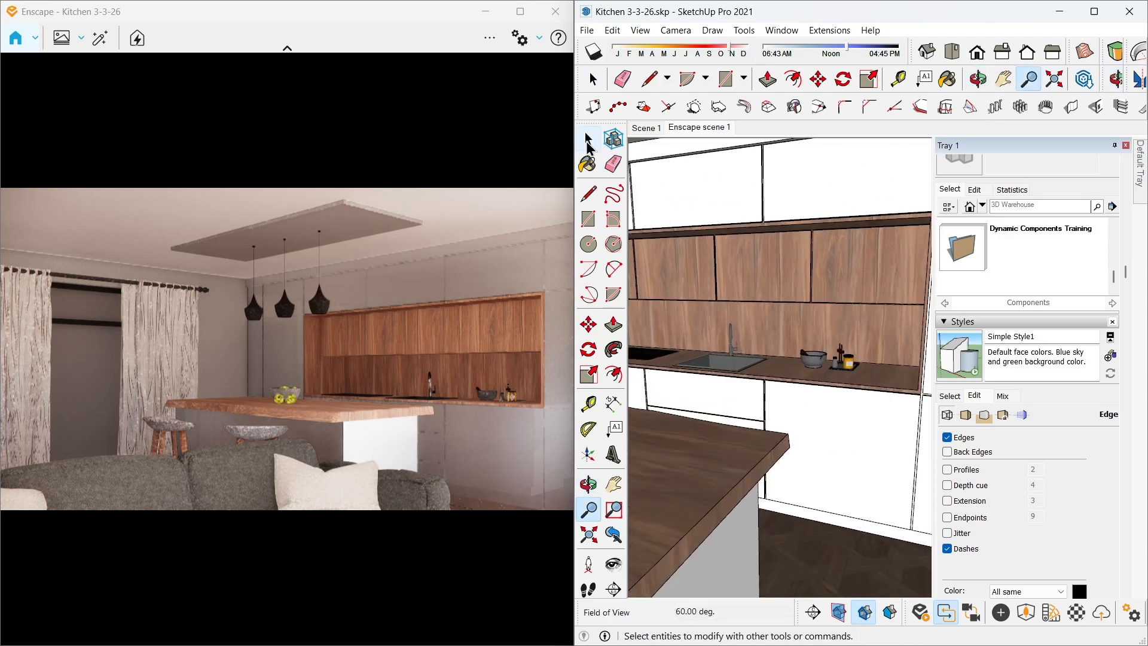
left_click(588, 141)
mouse_move(741, 328)
middle_mouse_down()
mouse_move(826, 355)
mouse_move(815, 341)
middle_mouse_up()
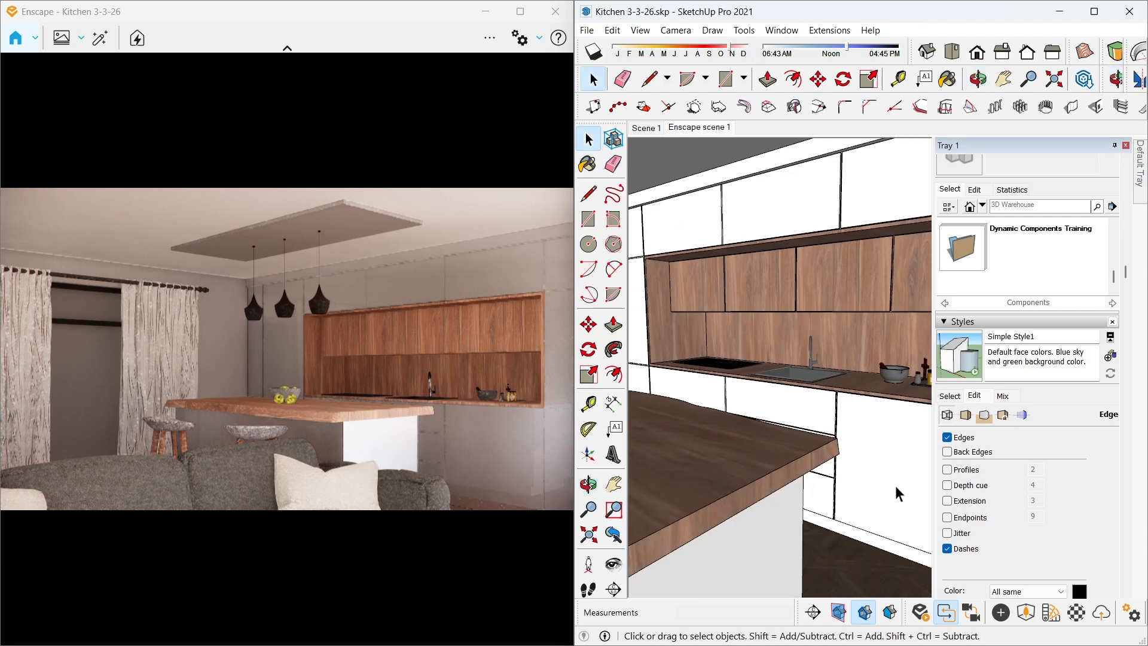
Import the Wood 44 material from the Wood category of the Enscape Material Library and close the library
left_click(1056, 616)
left_click_drag(317, 47, 536, 48)
left_click(328, 531)
scroll(587, 378, "down", 10)
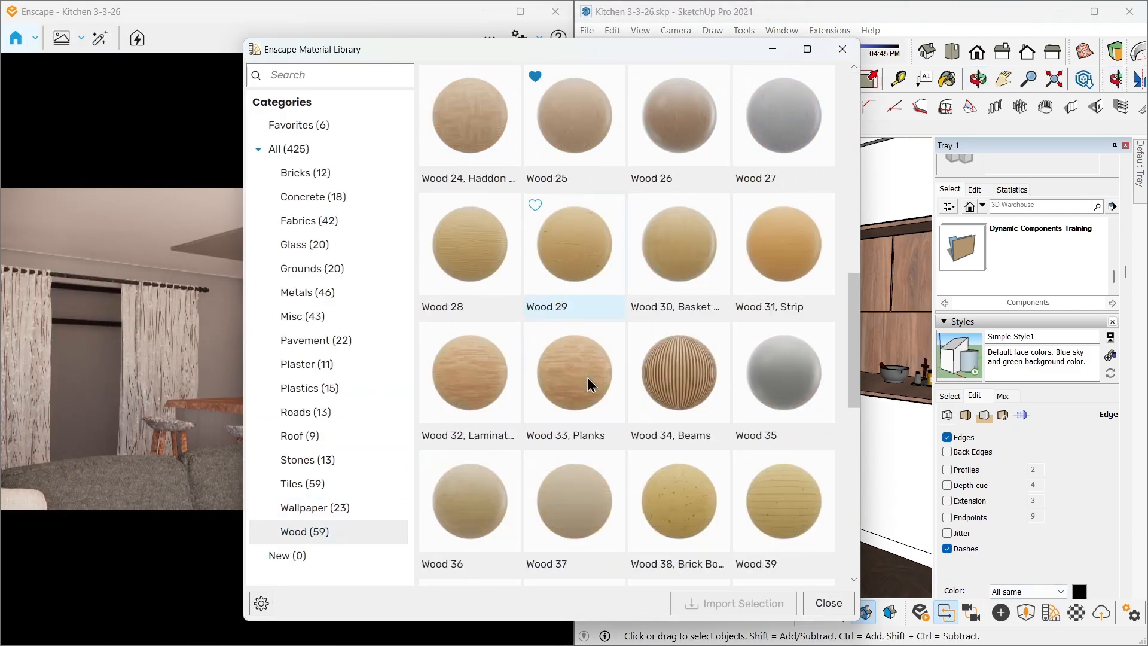
scroll(588, 379, "down", 2)
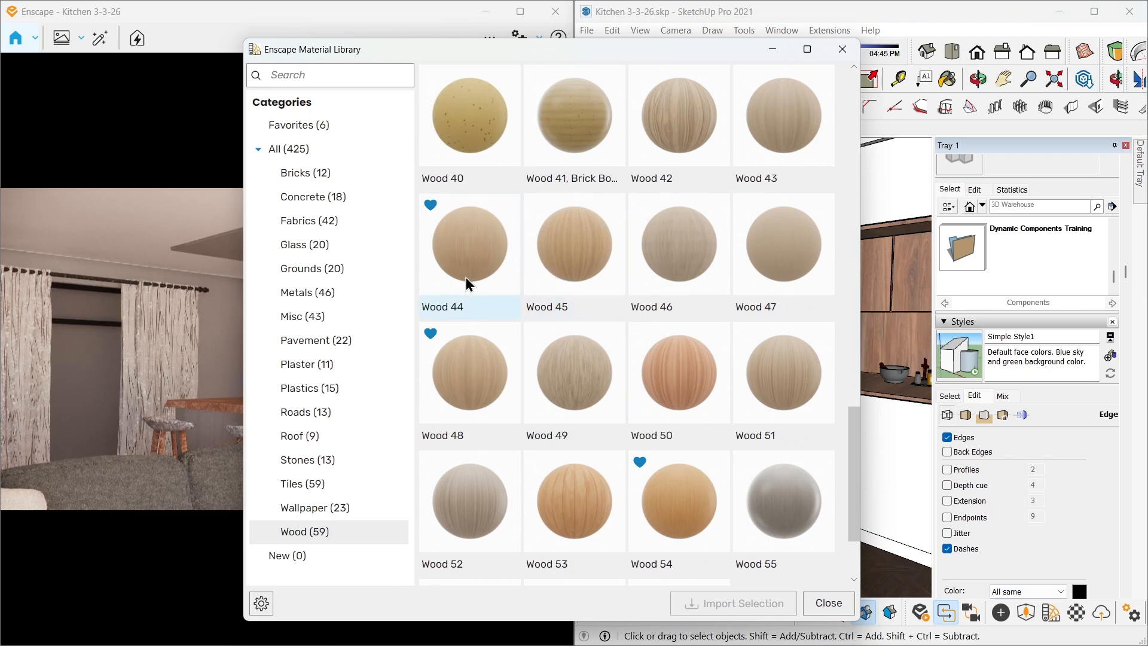
left_click(490, 274)
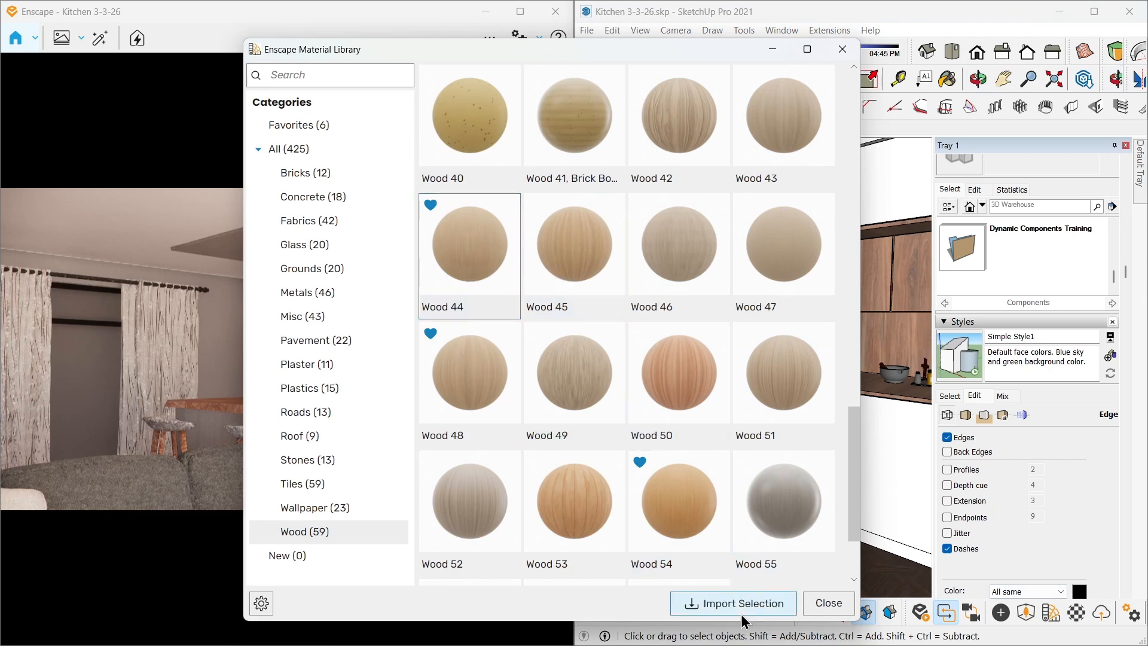
left_click(712, 605)
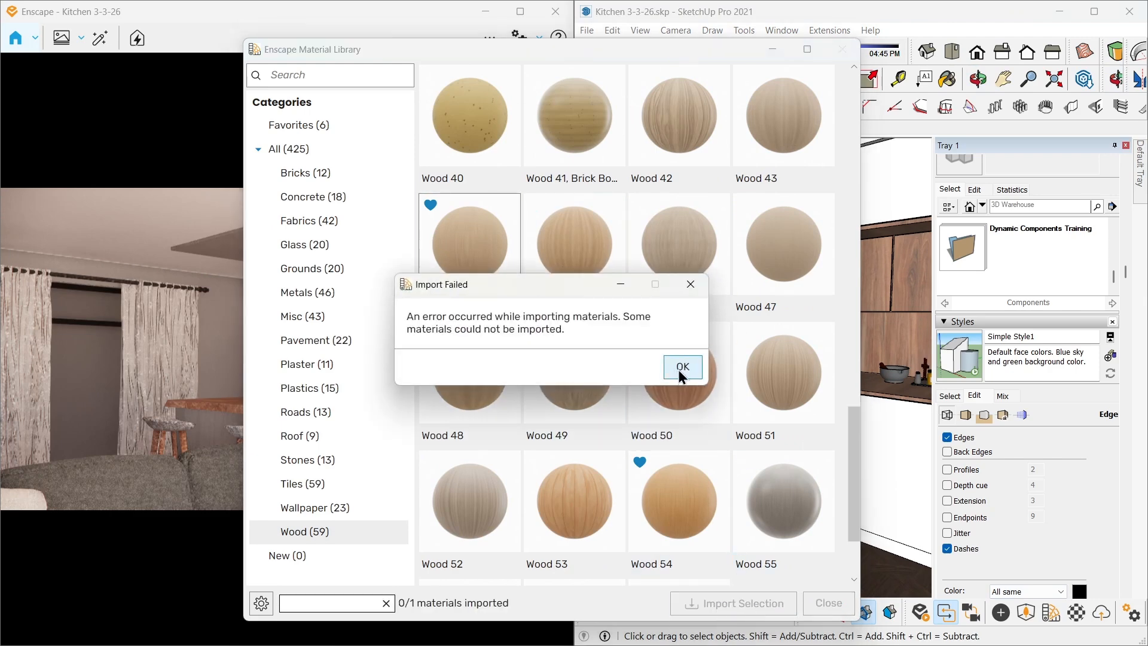
left_click(682, 366)
left_click(758, 604)
left_click(843, 49)
Make Wood 44 the active paint material and open the wooden upper cabinets' group for editing
mouse_move(826, 293)
middle_mouse_down("shift")
mouse_move(835, 338)
mouse_move(797, 372)
middle_mouse_up("shift")
scroll(969, 253, "up", 4)
scroll(1136, 300, "up", 4)
scroll(1071, 367, "up", 5)
scroll(1121, 380, "up", 2)
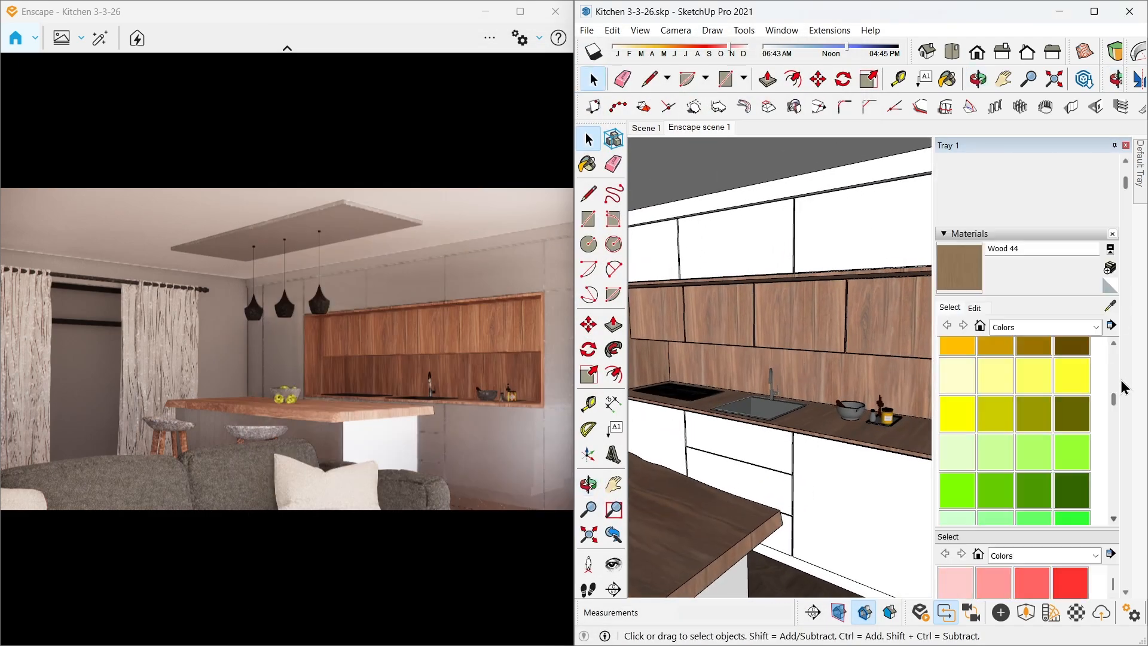
left_click(957, 269)
middle_click_drag(780, 340, 846, 327, "shift")
key("space")
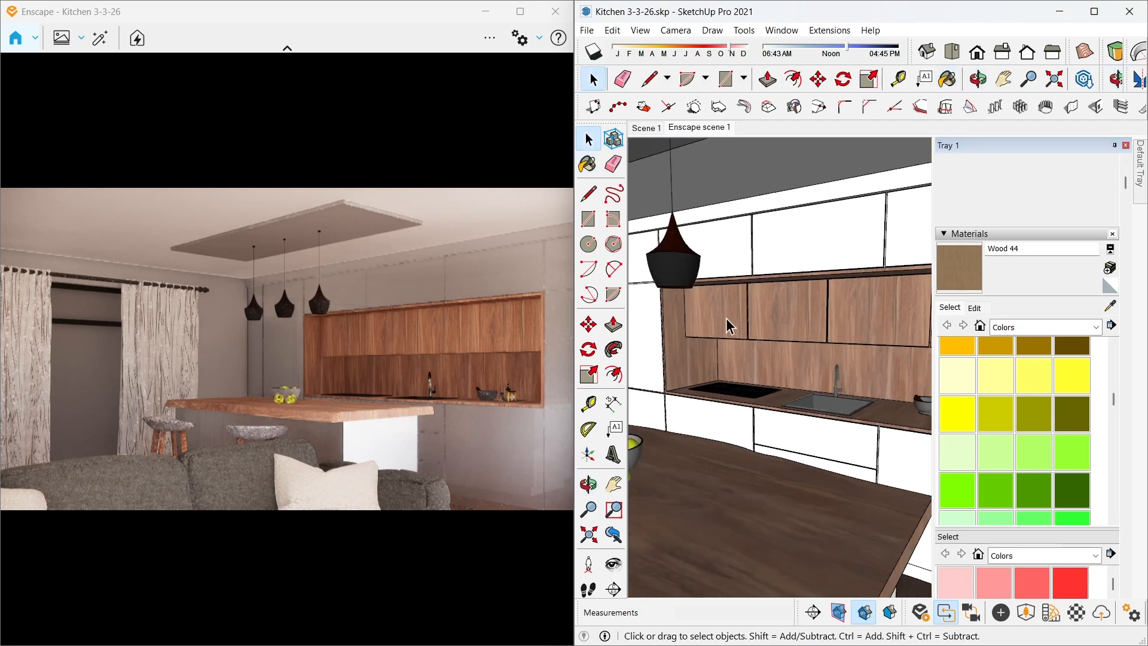
triple_click(727, 319)
left_click(715, 323)
Select the upper cabinet doors and paint them with Wood 44
key("b")
mouse_move(794, 404)
middle_mouse_down()
mouse_move(812, 438)
mouse_move(695, 436)
mouse_move(767, 387)
mouse_move(844, 390)
middle_mouse_up()
key("space")
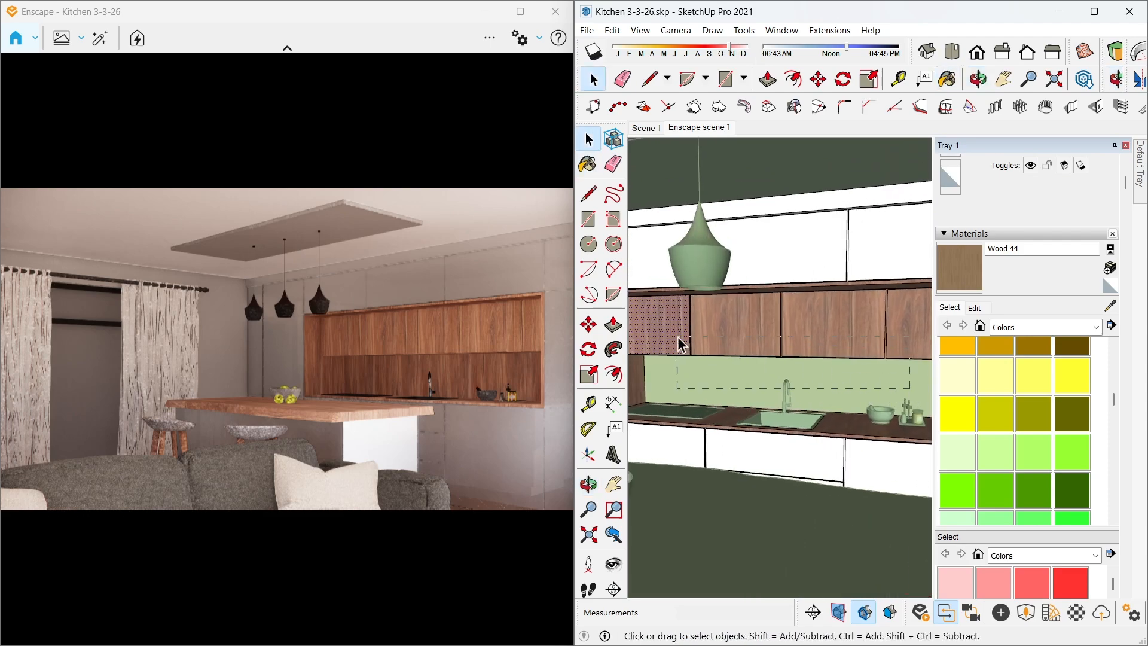
left_click_drag(682, 337, 682, 336)
middle_click_drag(772, 402, 692, 348)
scroll(859, 398, "up", 5)
mouse_move(859, 398)
middle_mouse_down()
mouse_move(805, 341)
mouse_move(849, 359)
middle_mouse_up()
left_click(958, 270)
left_click(858, 259)
Paint the wooden surround of the wall cabinets with Wood 44, keeping the backsplash in its existing wood
scroll(761, 414, "down", 4)
key("space")
mouse_move(747, 413)
middle_mouse_down()
mouse_move(849, 449)
mouse_move(833, 464)
mouse_move(701, 492)
mouse_move(747, 458)
middle_mouse_up()
left_click(867, 454)
key("b")
left_click(862, 453)
key("space")
key("b")
left_click(731, 404)
scroll(707, 392, "up", 4)
left_click(705, 392)
scroll(706, 391, "down", 4)
mouse_move(707, 389)
middle_mouse_down()
mouse_move(758, 225)
mouse_move(600, 377)
middle_mouse_up()
scroll(768, 206, "up", 4)
scroll(768, 198, "down", 5)
scroll(882, 459, "up", 4)
left_click(882, 461)
Paint the kitchen island's countertop with Wood 44 and leave group editing
mouse_move(688, 366)
middle_mouse_down()
mouse_move(855, 443)
mouse_move(752, 434)
mouse_move(740, 487)
mouse_move(789, 433)
mouse_move(826, 414)
mouse_move(703, 377)
mouse_move(787, 423)
mouse_move(758, 392)
mouse_move(867, 277)
mouse_move(727, 497)
mouse_move(808, 424)
middle_mouse_up()
scroll(856, 443, "down", 4)
scroll(753, 433, "down", 5)
scroll(789, 433, "down", 3)
key("space")
double_click(790, 433)
triple_click(790, 433)
left_click(960, 326)
left_click(796, 426)
key("space")
left_click(789, 266)
scroll(767, 255, "down", 4)
left_click(765, 254)
In the Enscape Material Editor, give the sampled sofa fabric a bump map using its albedo texture with an amount of 3.00
scroll(703, 378, "up", 4)
scroll(770, 407, "down", 4)
scroll(772, 370, "down", 5)
scroll(866, 277, "up", 5)
mouse_move(791, 333)
middle_mouse_down()
mouse_move(756, 384)
mouse_move(820, 346)
mouse_move(755, 413)
mouse_move(818, 378)
middle_mouse_up()
left_click(1076, 613)
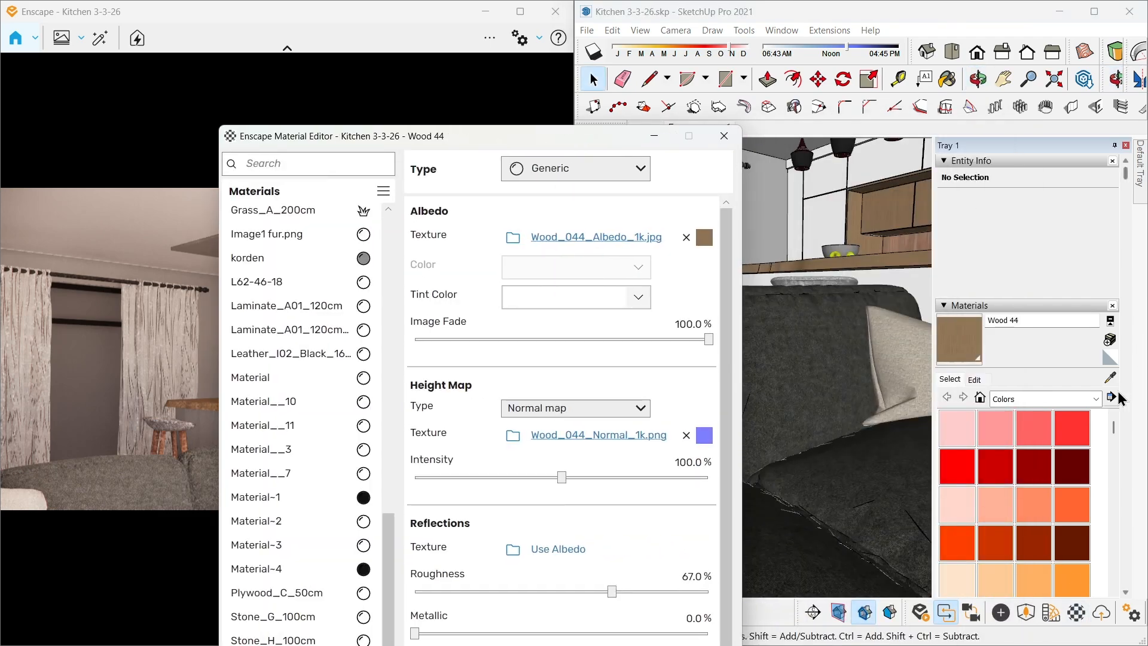
left_click(1110, 379)
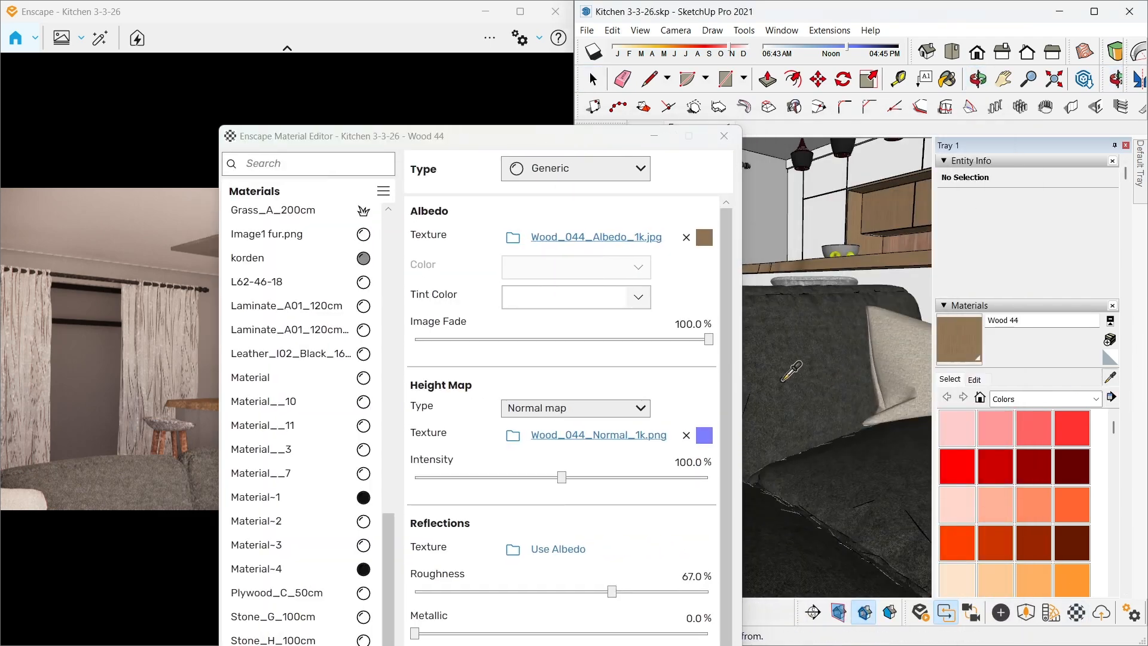
left_click(794, 382)
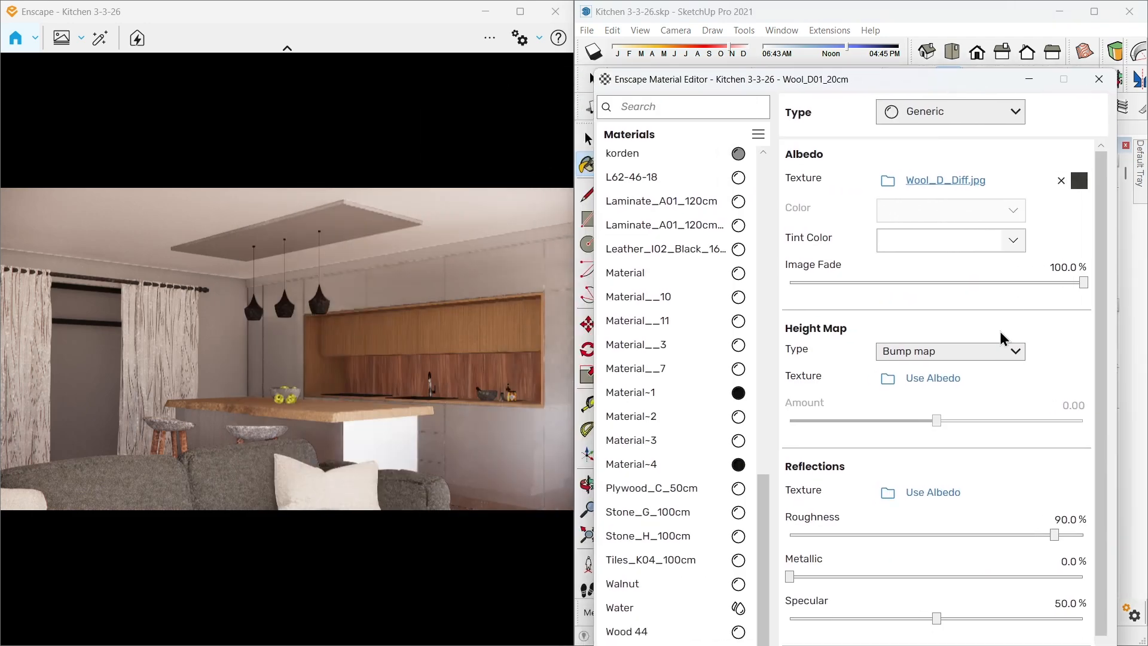
left_click(936, 389)
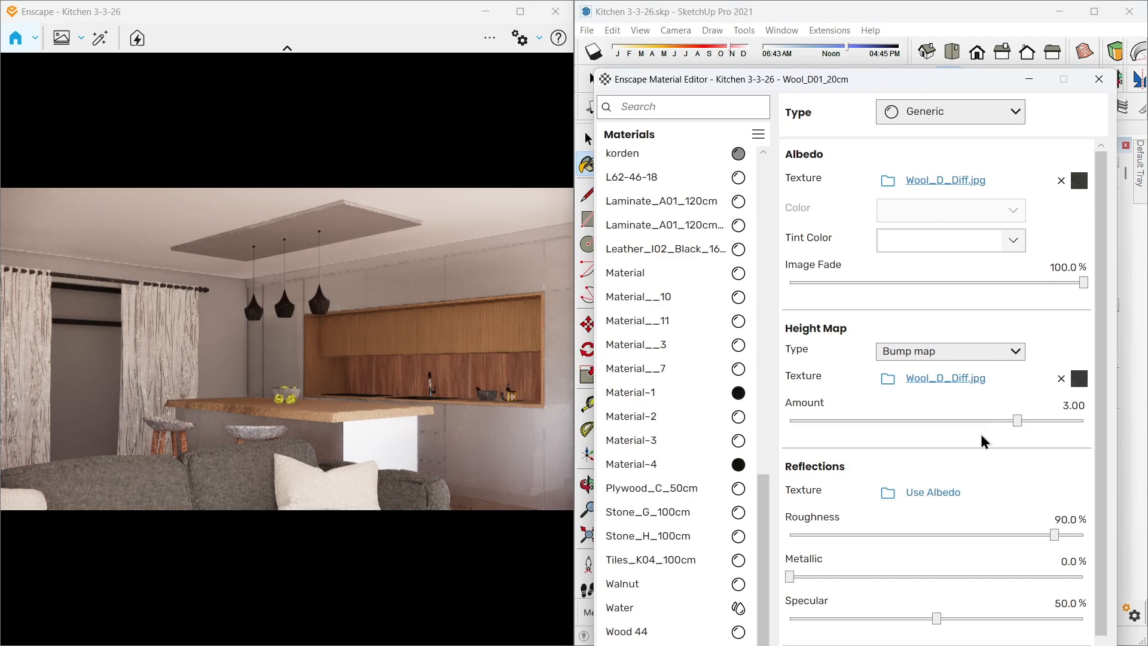
scroll(1016, 425, "down", 1)
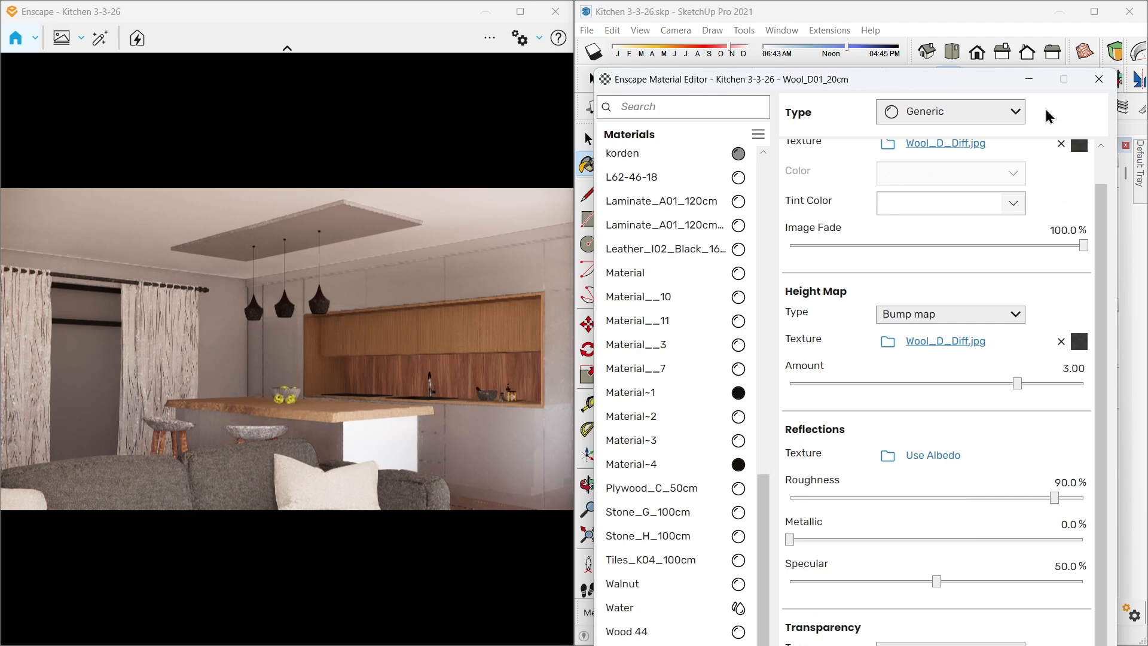
Sample the black pendant lamp's Color_008 material and change its type to Clearcoat
left_click_drag(954, 87, 602, 118)
scroll(844, 166, "up", 4)
middle_click_drag(844, 166, 855, 273)
scroll(855, 273, "up", 3)
left_click(1107, 382)
left_click(867, 308)
left_click_drag(540, 111, 622, 119)
left_click(693, 153)
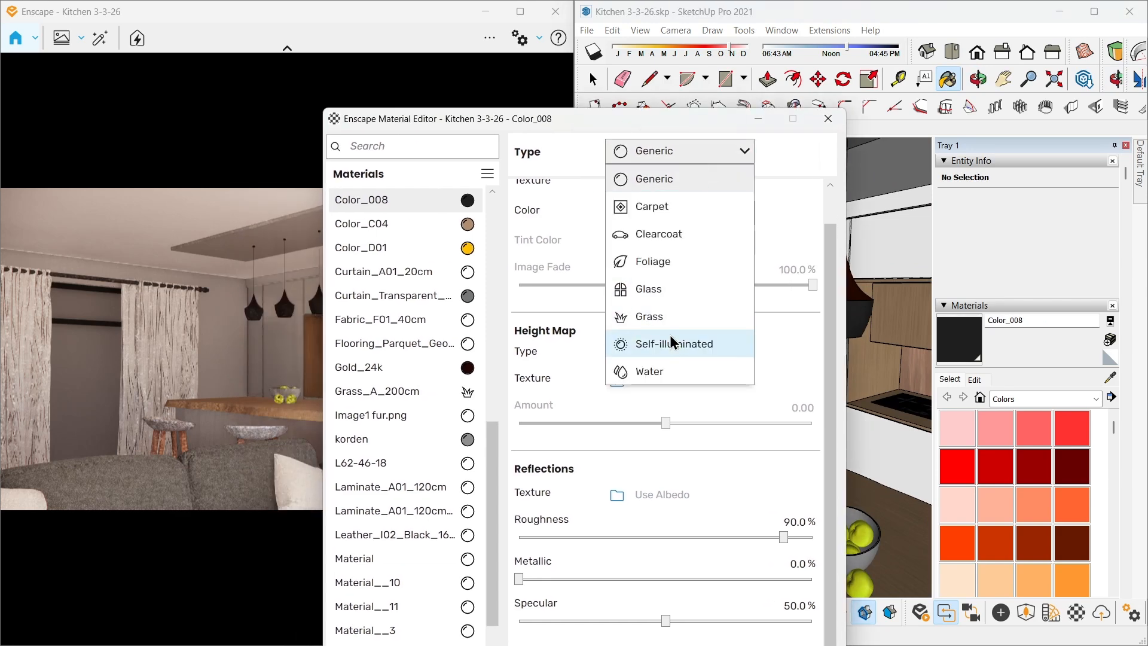
left_click(658, 234)
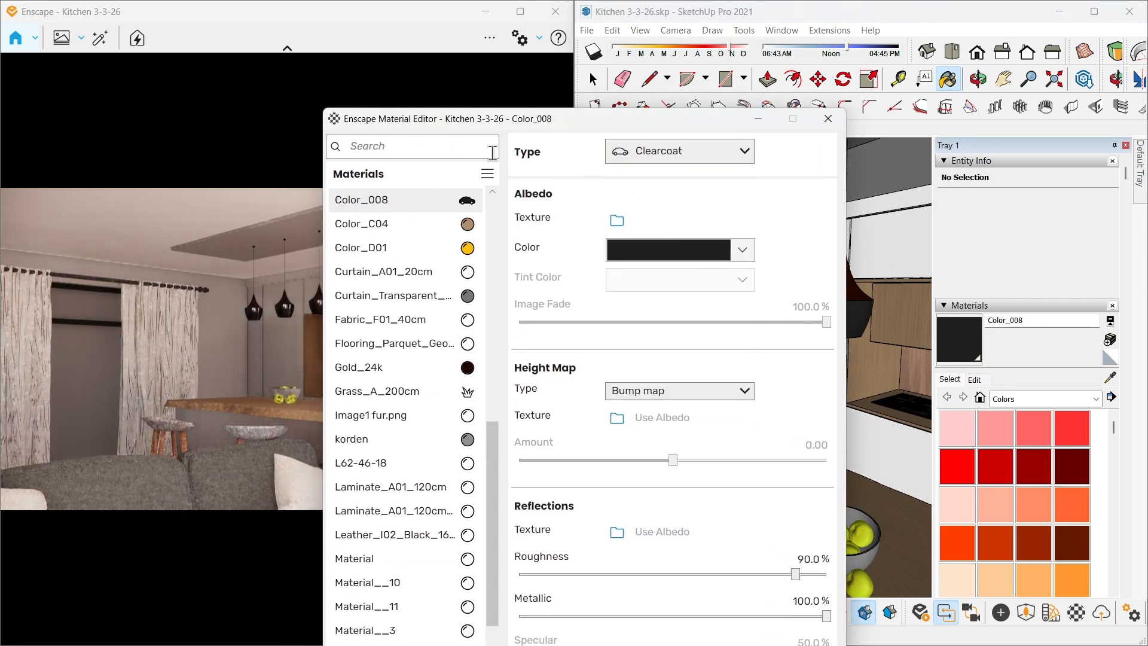
left_click(962, 347)
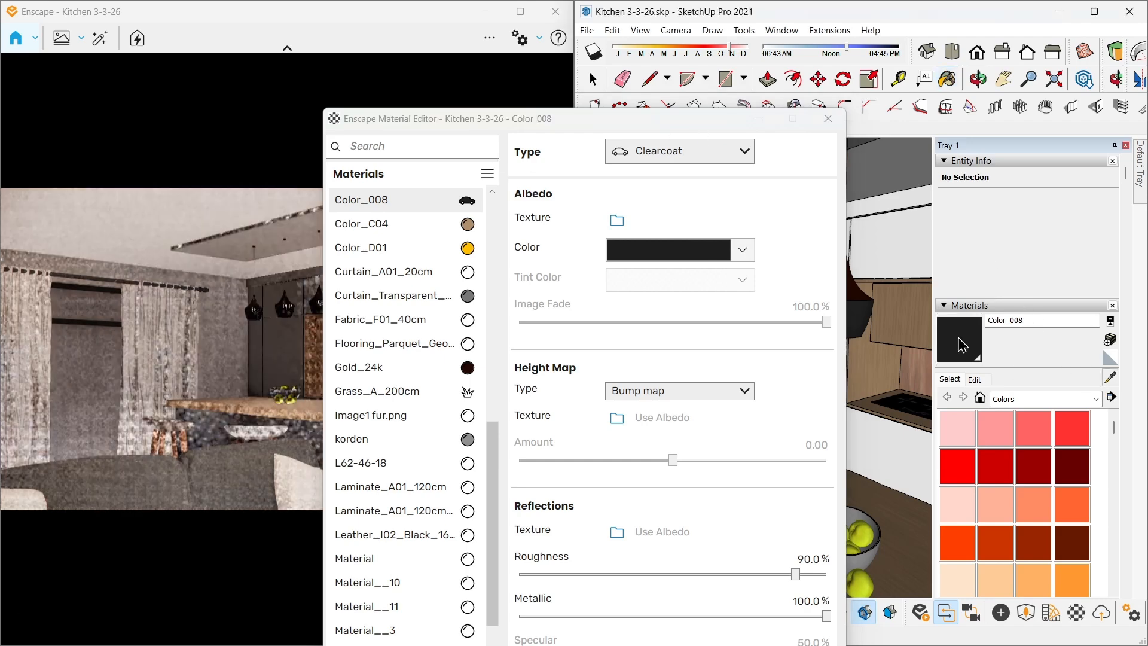
Change the Gold_24k material's type to Clearcoat and close the Enscape Material Editor
left_click(364, 367)
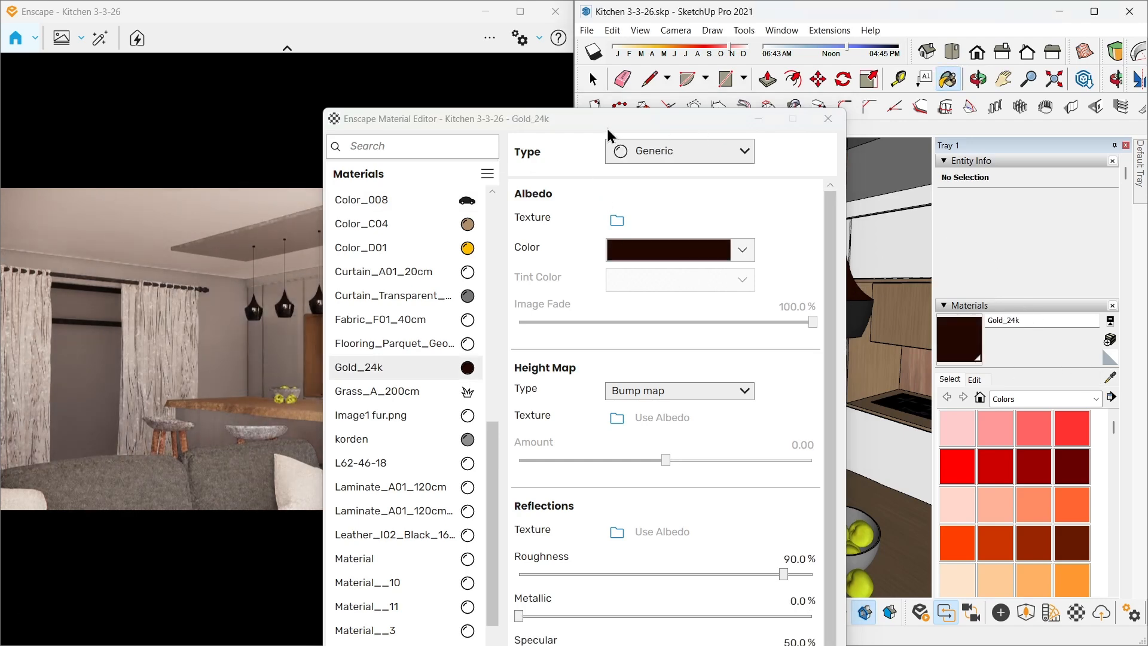
left_click_drag(605, 131, 592, 115)
left_click(636, 140)
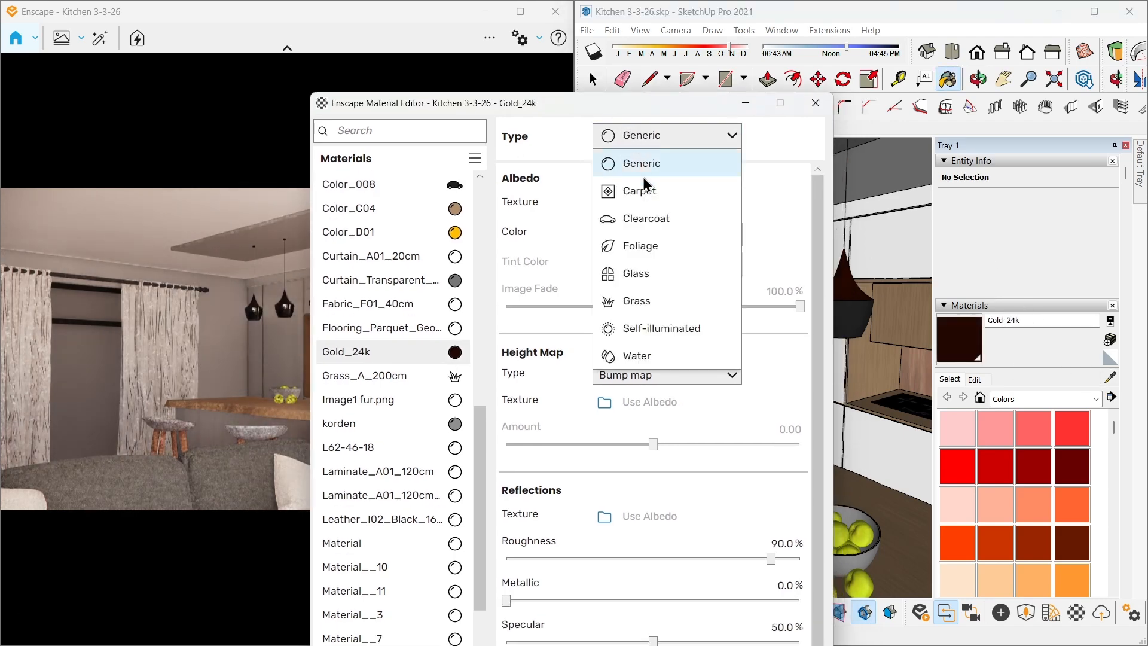
left_click(658, 221)
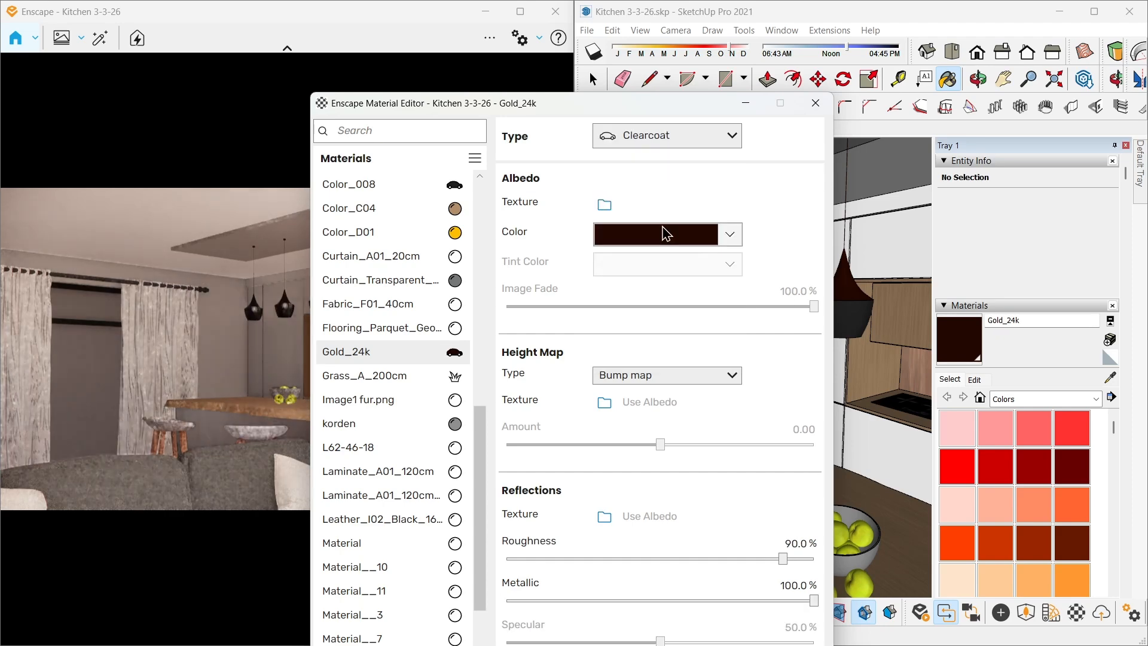
left_click(808, 110)
Sample the tall kitchen cabinets' CarPaint_Flakes_White material and rename it "grey leminate"
left_click(591, 140)
scroll(887, 279, "down", 3)
mouse_move(887, 281)
middle_mouse_down()
mouse_move(863, 372)
mouse_move(772, 405)
mouse_move(890, 377)
mouse_move(852, 413)
middle_mouse_up()
scroll(836, 384, "down", 2)
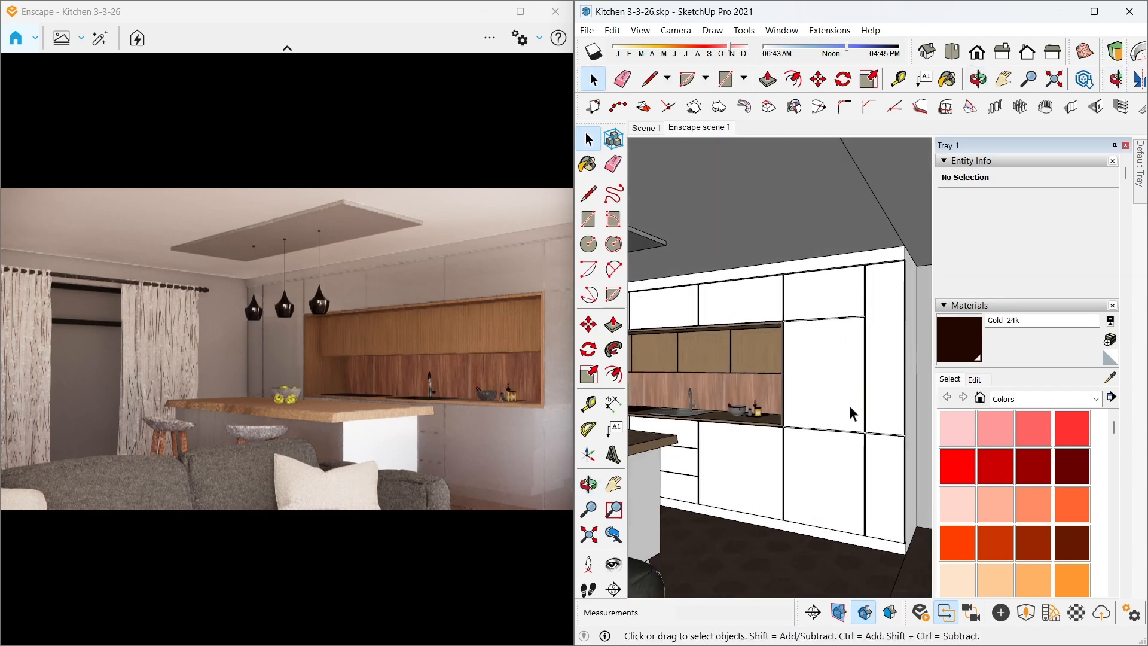
left_click(1110, 378)
left_click(876, 361)
left_click(978, 382)
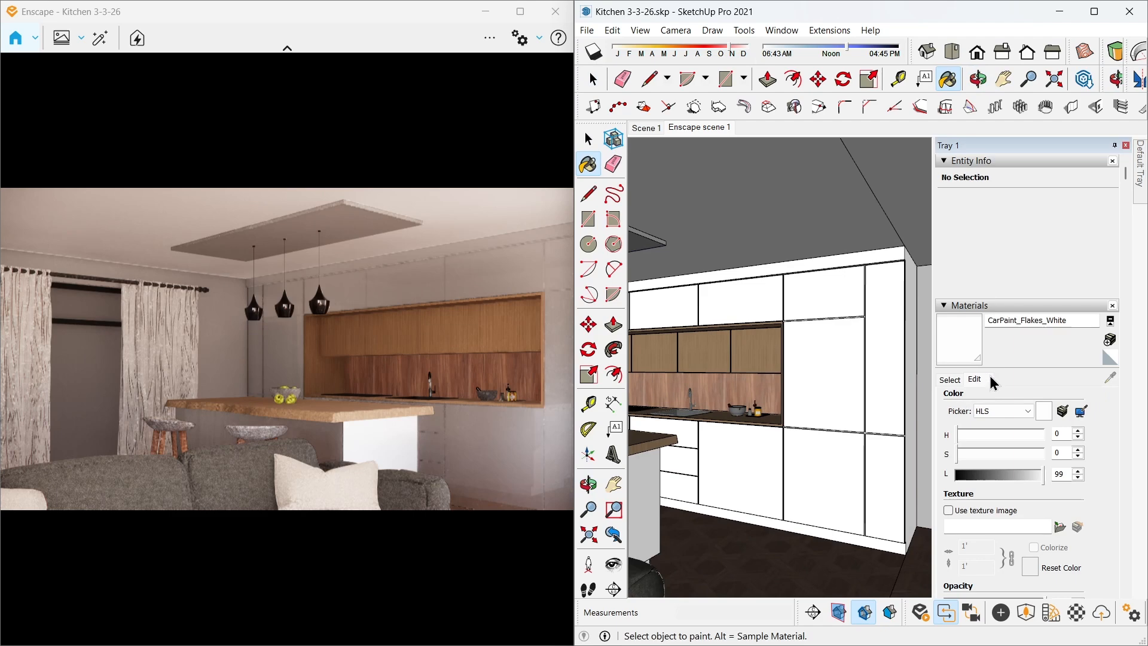
left_click(966, 321)
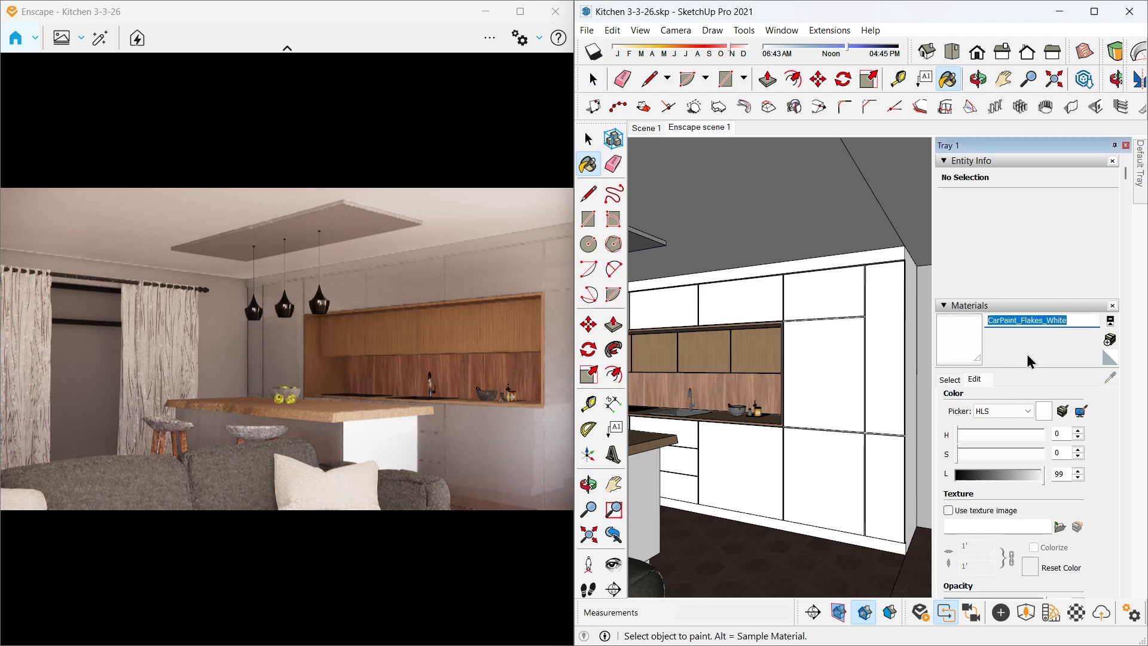
type("grey lsmin")
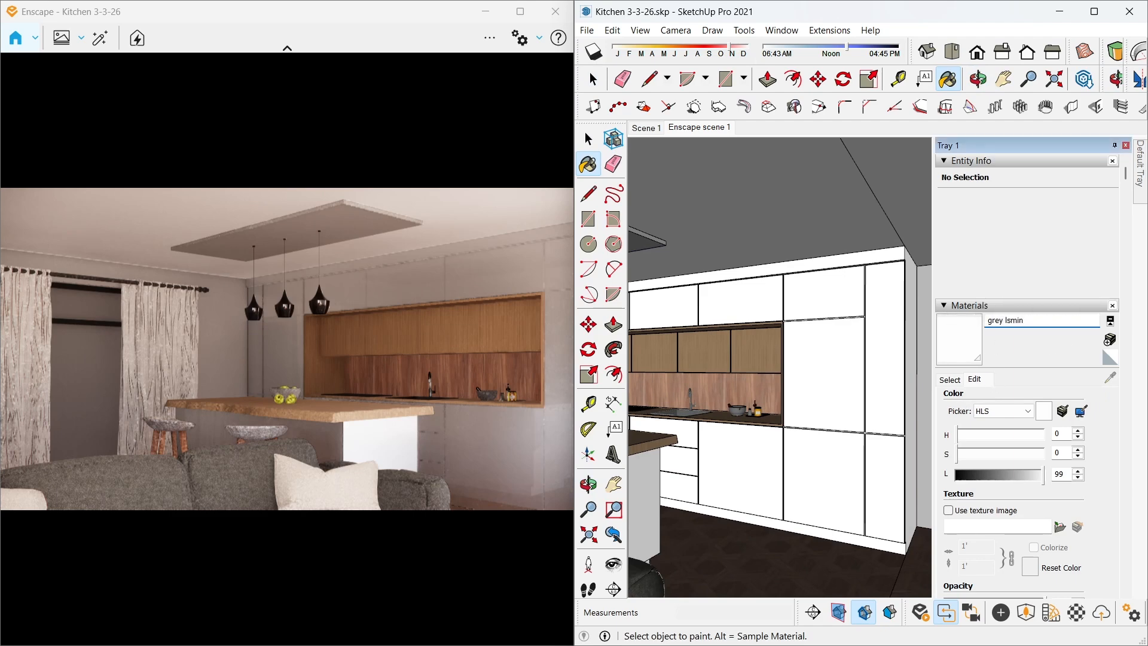
type("eminate")
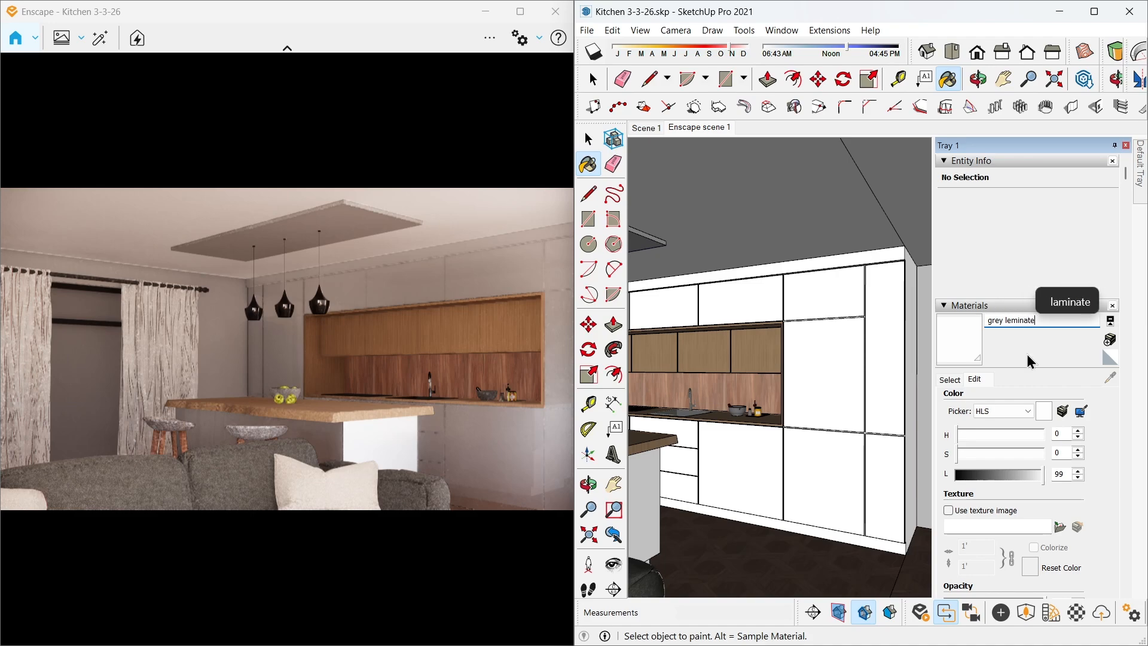
key("Return")
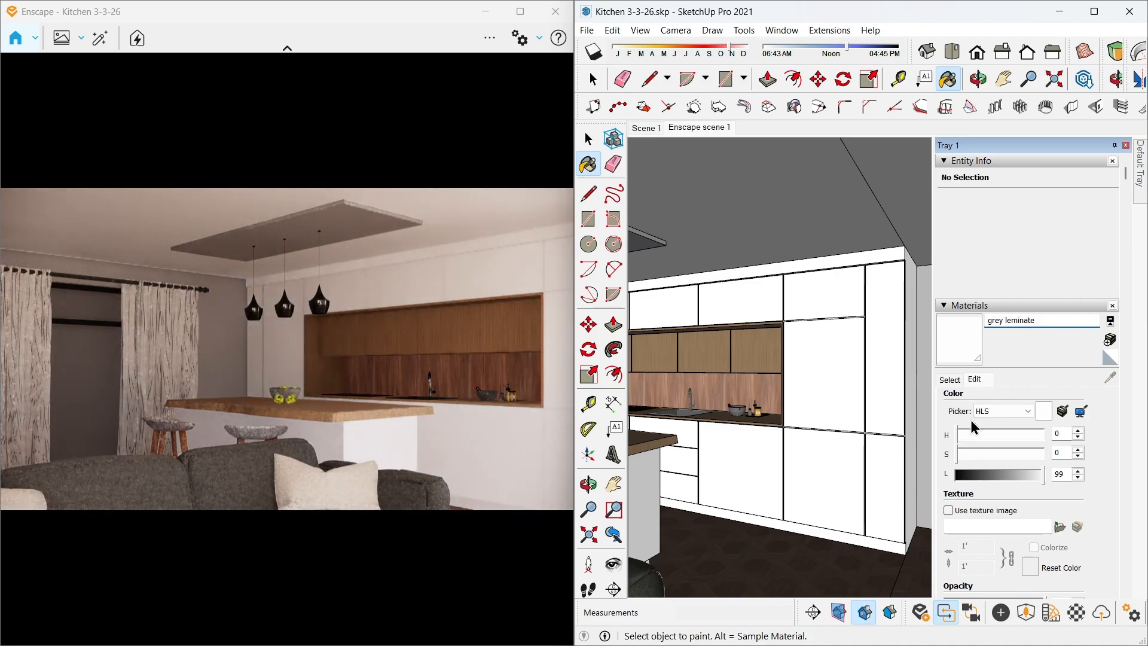
Darken the cabinets' laminate material to a neutral grey with a lightness of about 69
left_click_drag(1032, 478, 1016, 477)
mouse_move(880, 414)
middle_mouse_down()
mouse_move(866, 426)
mouse_move(897, 436)
middle_mouse_up()
key("space")
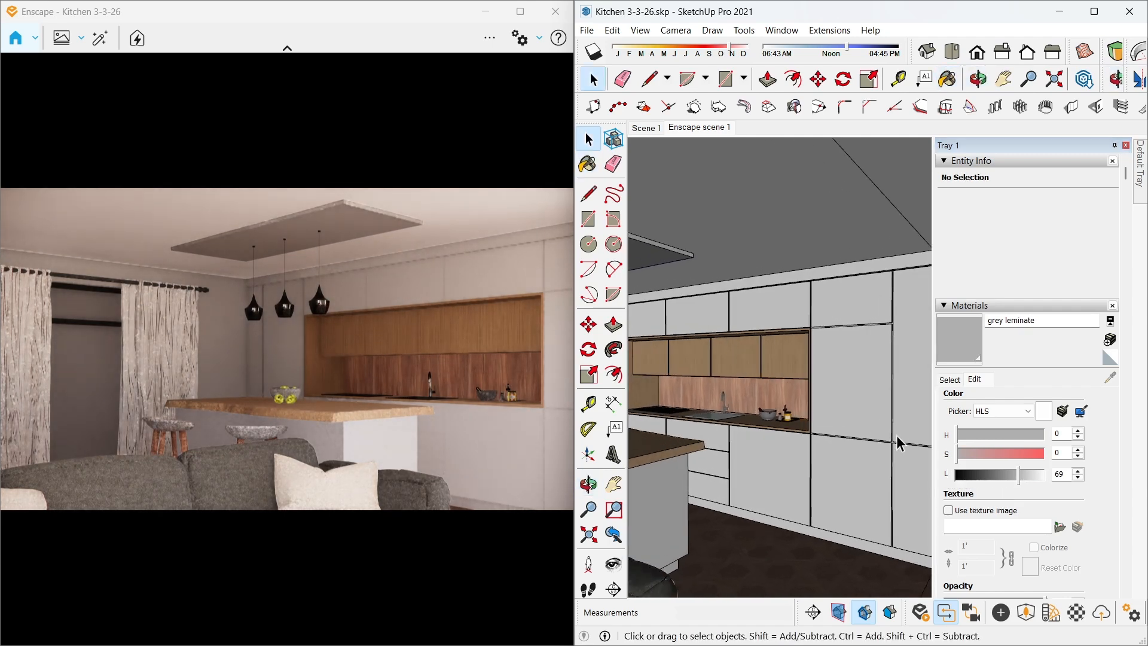
In the Enscape Material Editor, set the grey leminate material's roughness to 5.6%, raise its specular value, and close the editor
left_click(1076, 613)
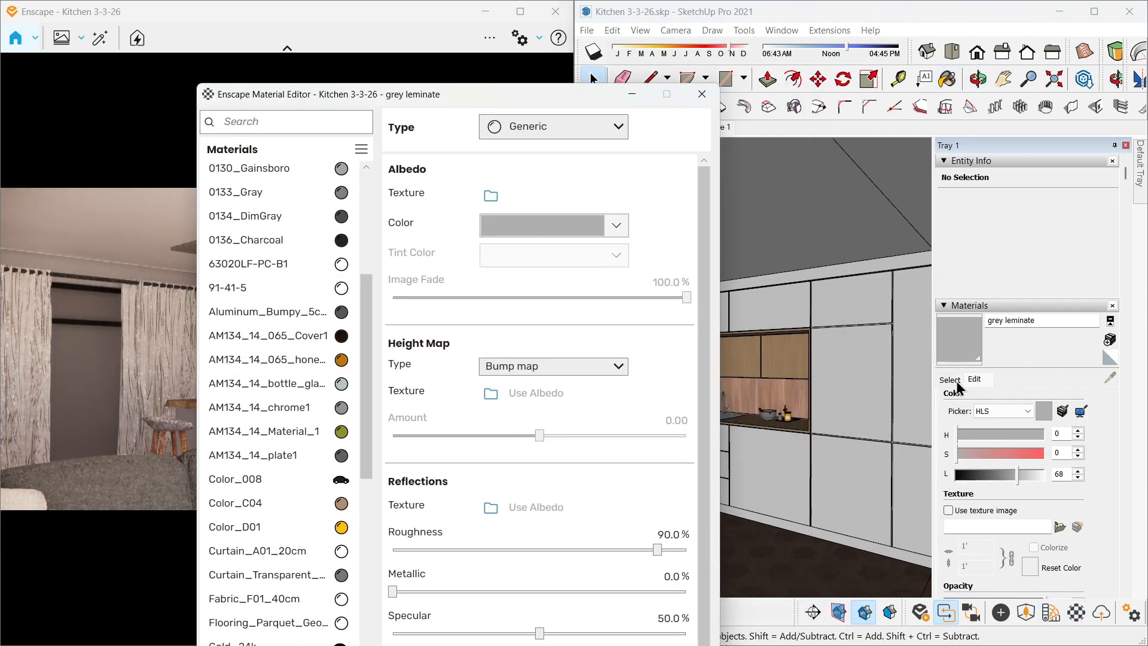
left_click(957, 384)
left_click(851, 375)
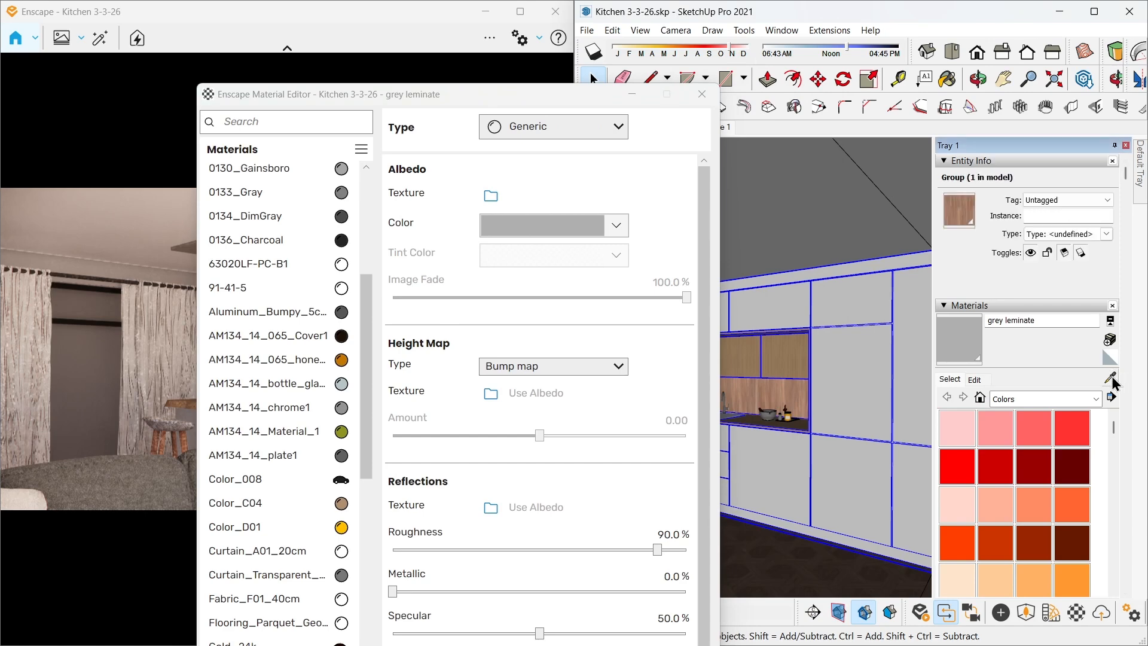
left_click_drag(568, 95, 859, 127)
scroll(770, 393, "down", 1)
scroll(778, 306, "up", 1)
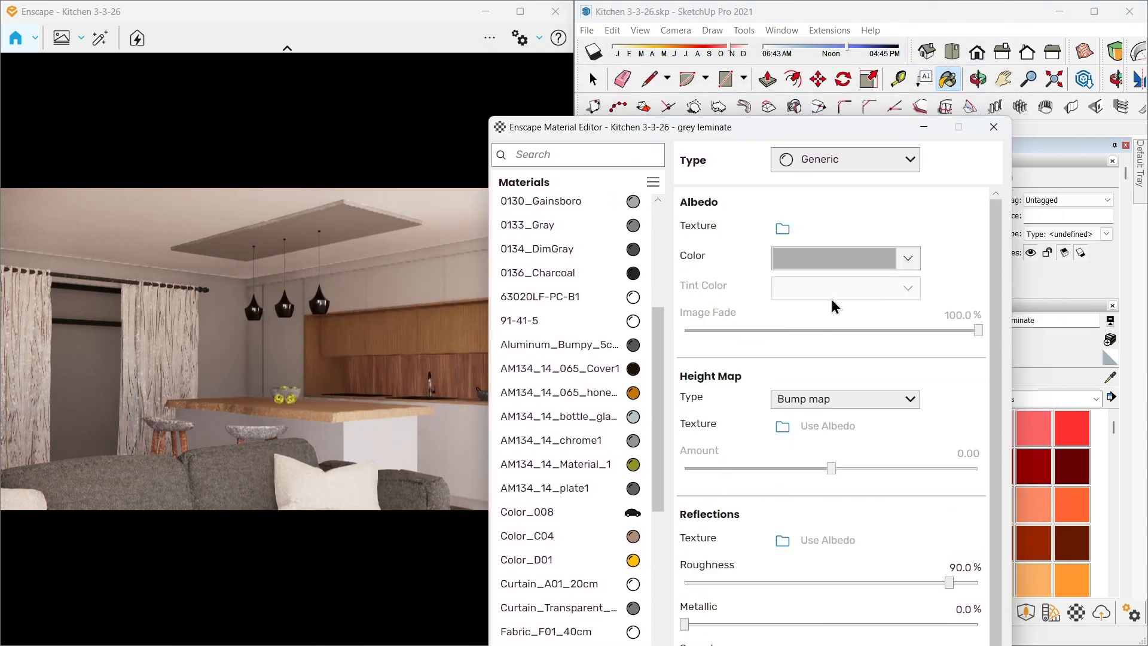
scroll(779, 428, "down", 1)
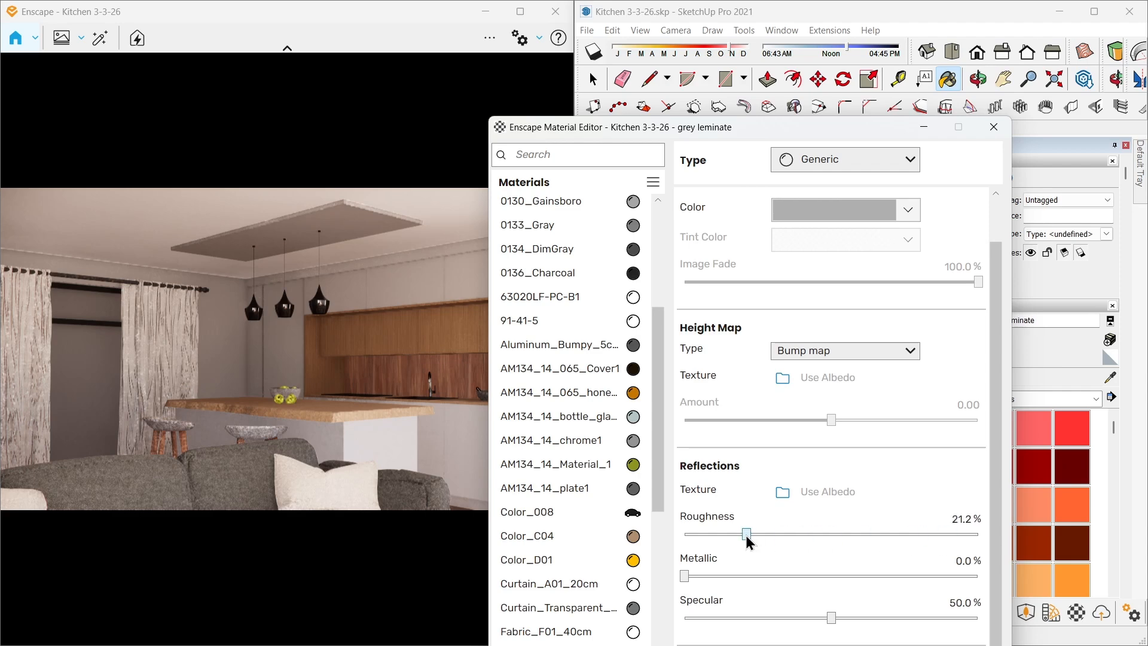
left_click_drag(715, 131, 843, 67)
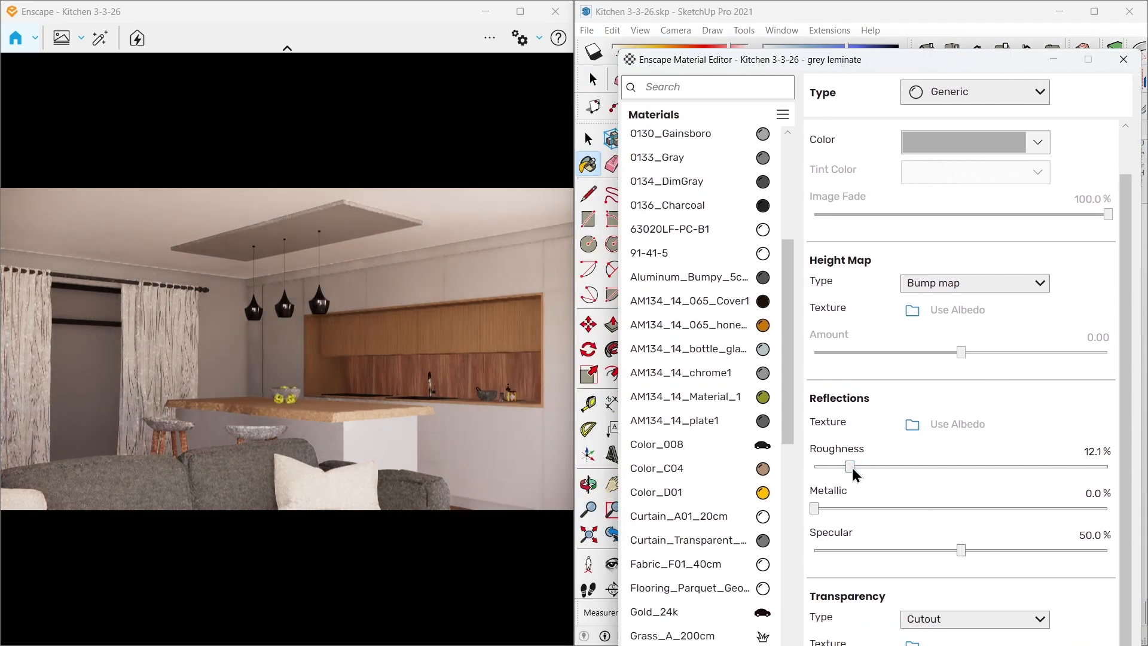
left_click_drag(852, 468, 833, 464)
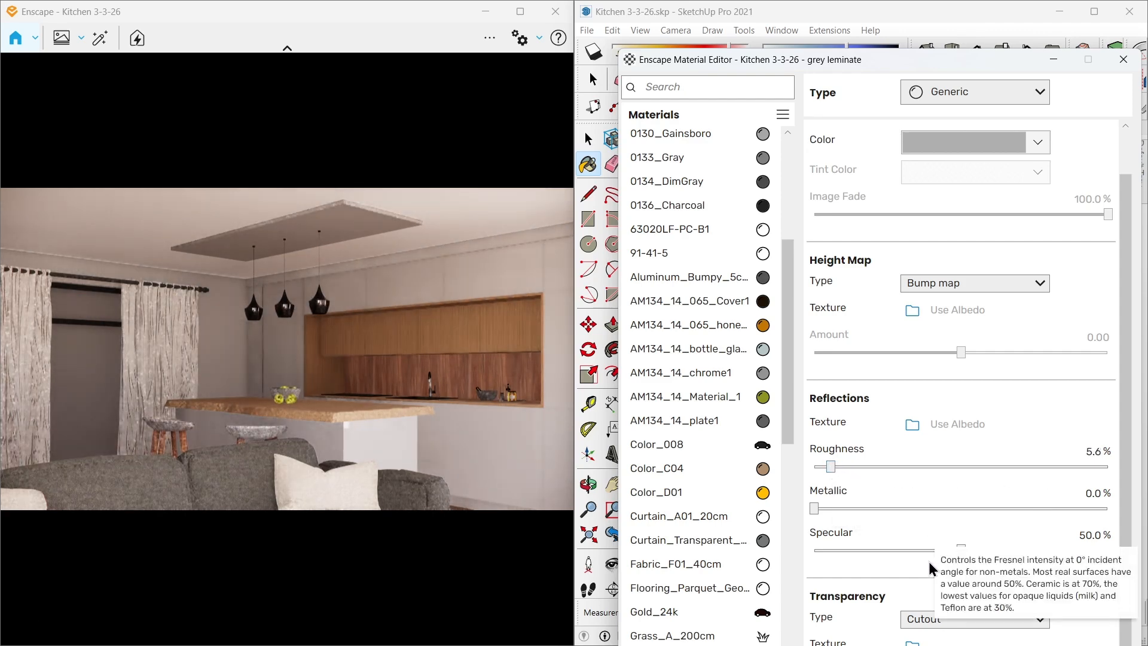
left_click(1016, 551)
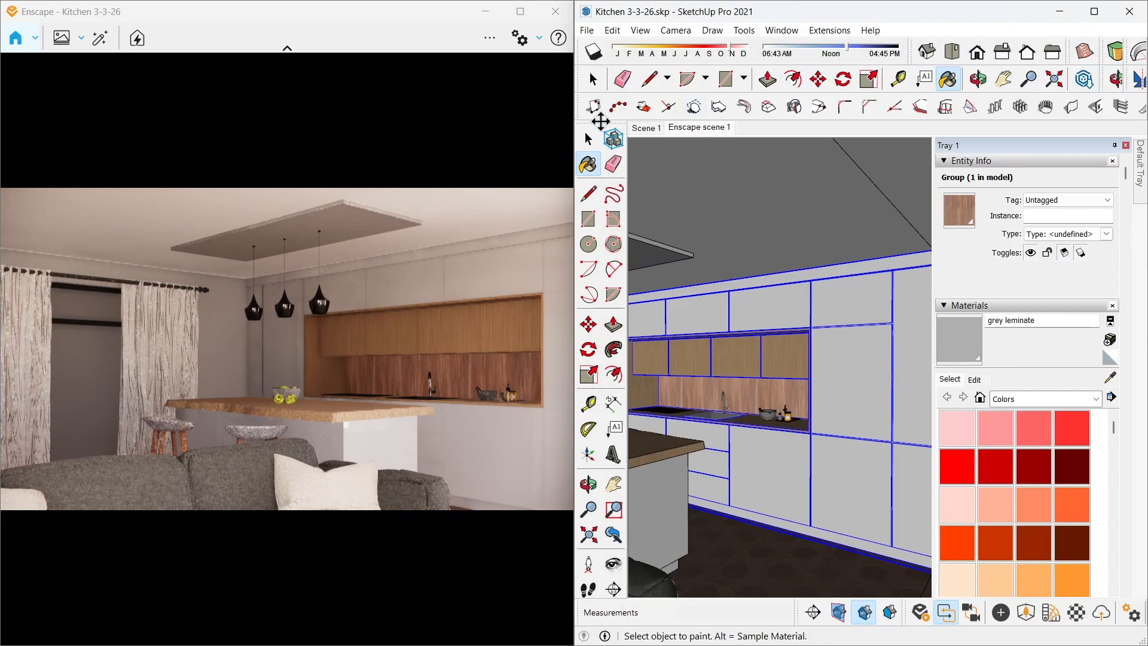
Inside the kitchen cabinet group, sample Wood 44 from the wall cabinets, paint the backsplash with it, and leave group editing
left_click(589, 142)
mouse_move(778, 386)
middle_mouse_down()
mouse_move(795, 390)
mouse_move(832, 343)
middle_mouse_up()
scroll(787, 393, "down", 4)
mouse_move(787, 393)
middle_mouse_down("shift")
mouse_move(782, 411)
mouse_move(783, 365)
middle_mouse_up("shift")
scroll(784, 363, "down", 3)
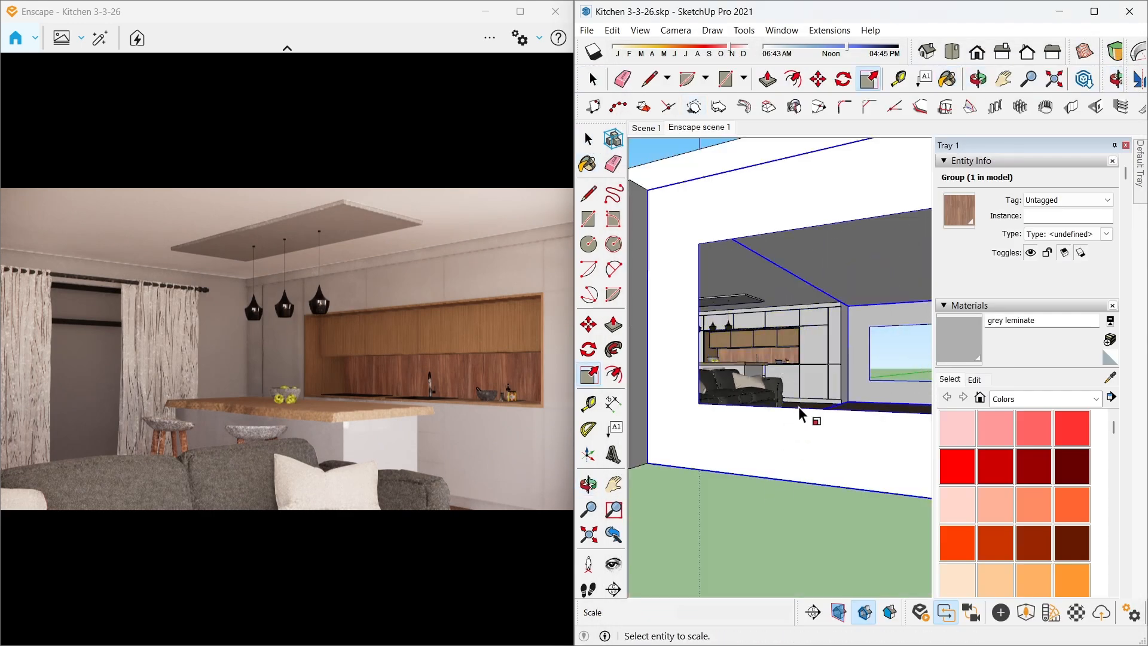
left_click(741, 521)
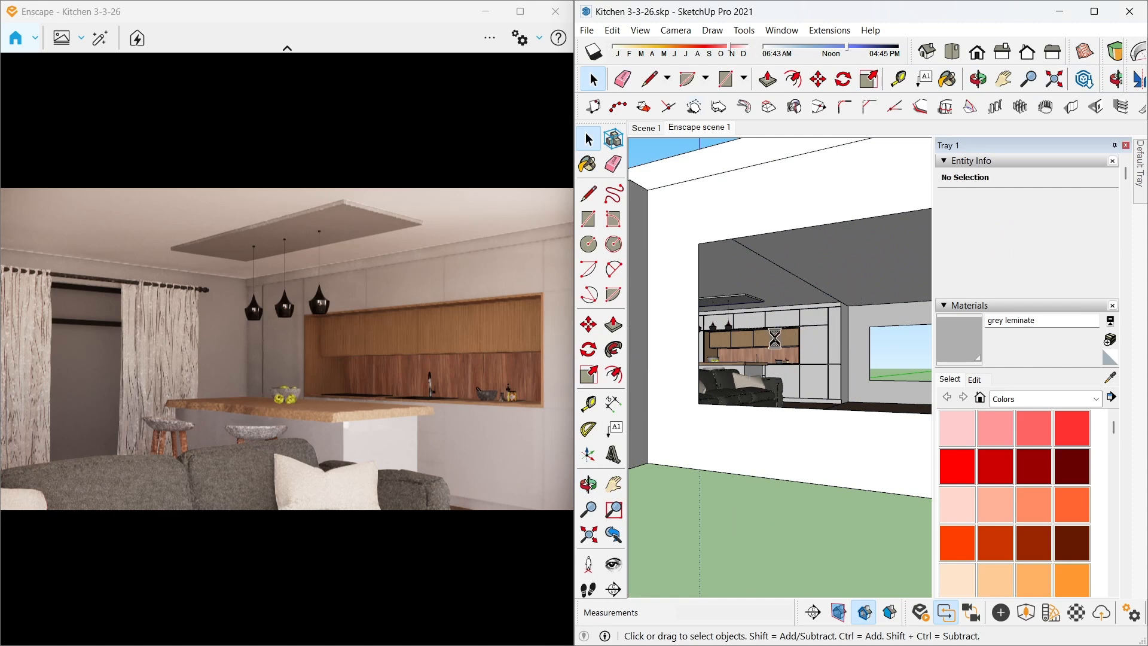
scroll(789, 358, "up", 8)
double_click(792, 357)
left_click(1109, 380)
left_click(874, 326)
key("space")
scroll(832, 371, "down", 6)
scroll(813, 366, "down", 5)
left_click(801, 500)
In the Enscape Material Editor, set the sink's Aluminum_Bumpy_5cm material to 2.7% roughness, 0% metallic and 100% specular
scroll(866, 350, "up", 6)
middle_click_drag(799, 402, 826, 393, "shift")
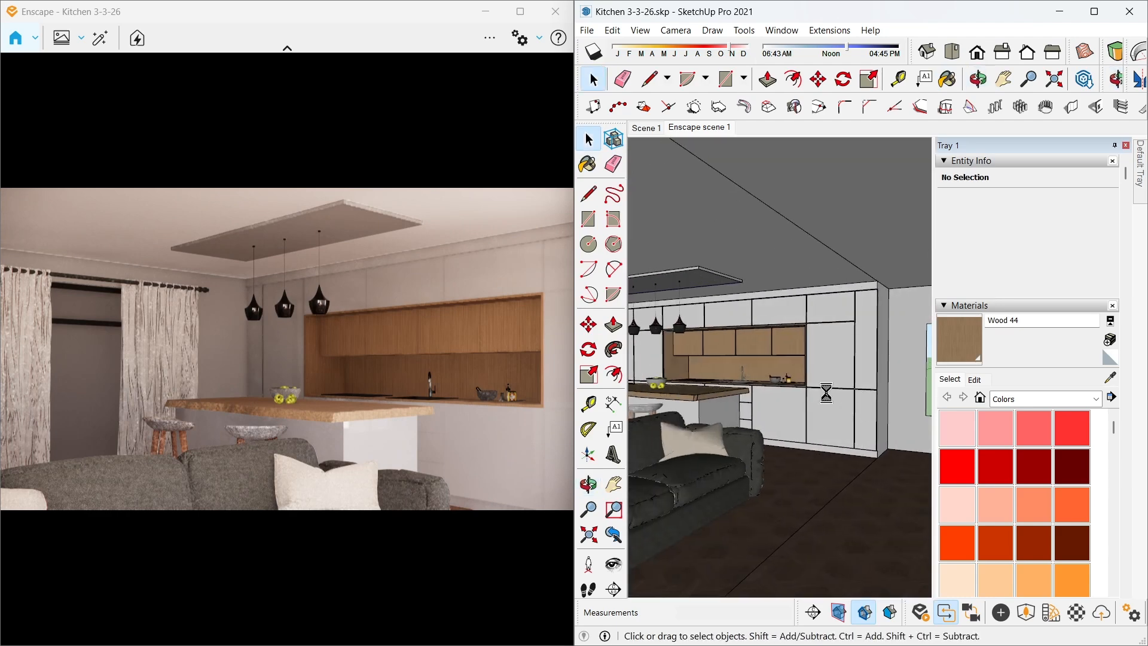
mouse_move(748, 380)
middle_mouse_down("shift")
mouse_move(823, 389)
mouse_move(810, 395)
mouse_move(892, 508)
middle_mouse_up("shift")
scroll(823, 389, "up", 7)
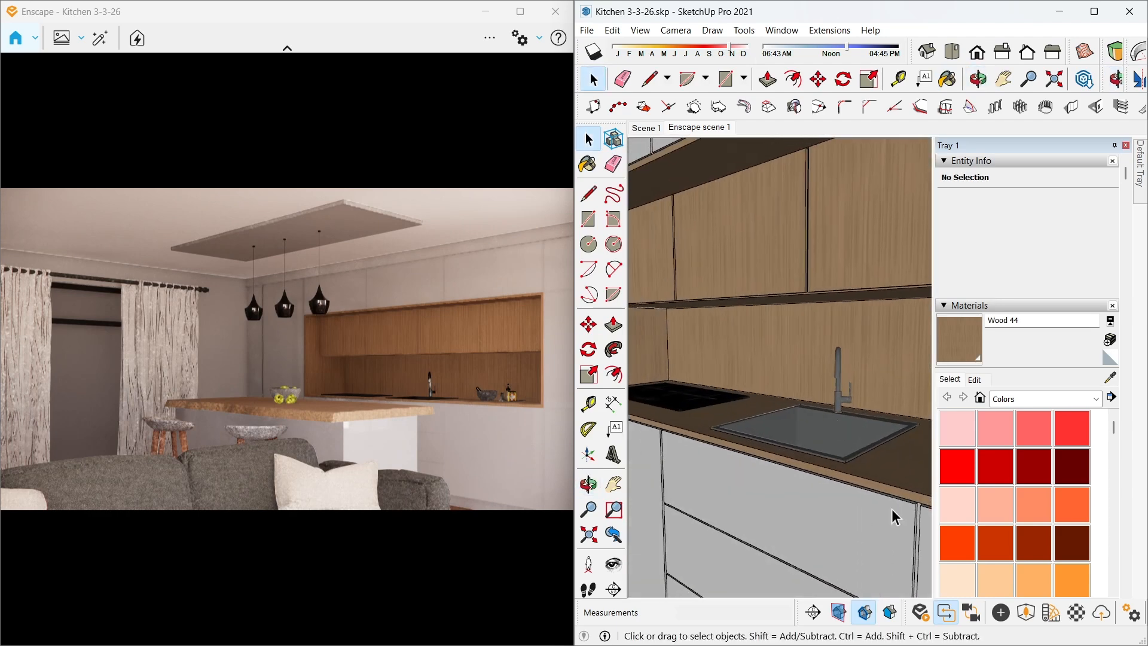
left_click(1057, 615)
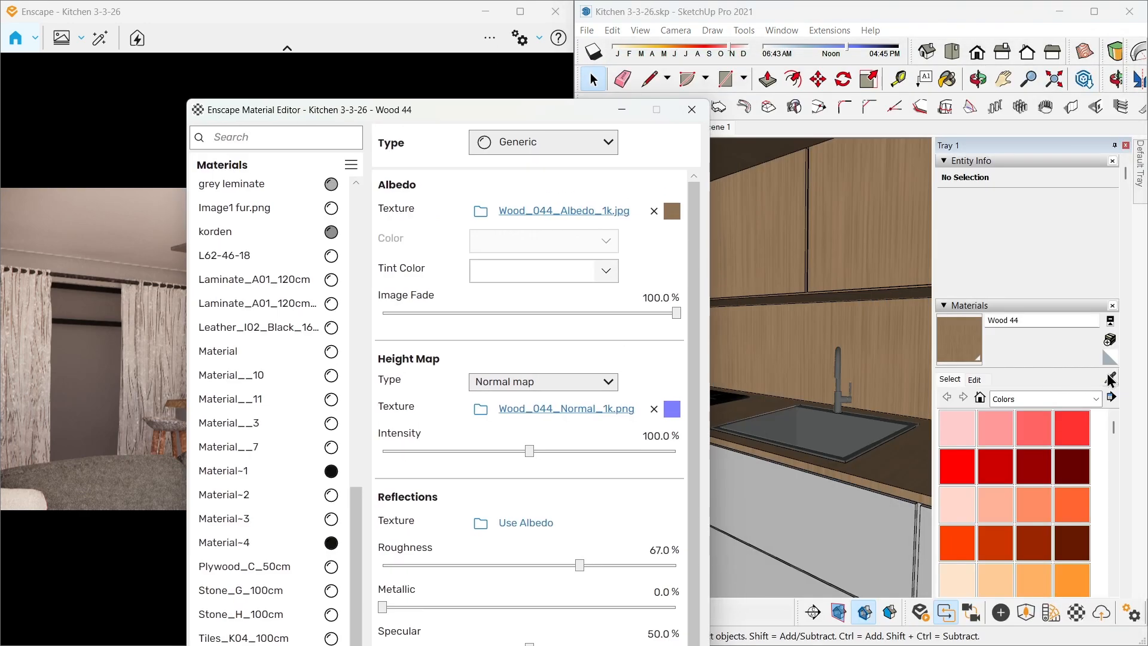
left_click(1108, 376)
scroll(866, 397, "up", 2)
left_click(821, 427)
left_click_drag(543, 109, 825, 89)
scroll(795, 323, "down", 1)
left_click_drag(753, 492, 689, 491)
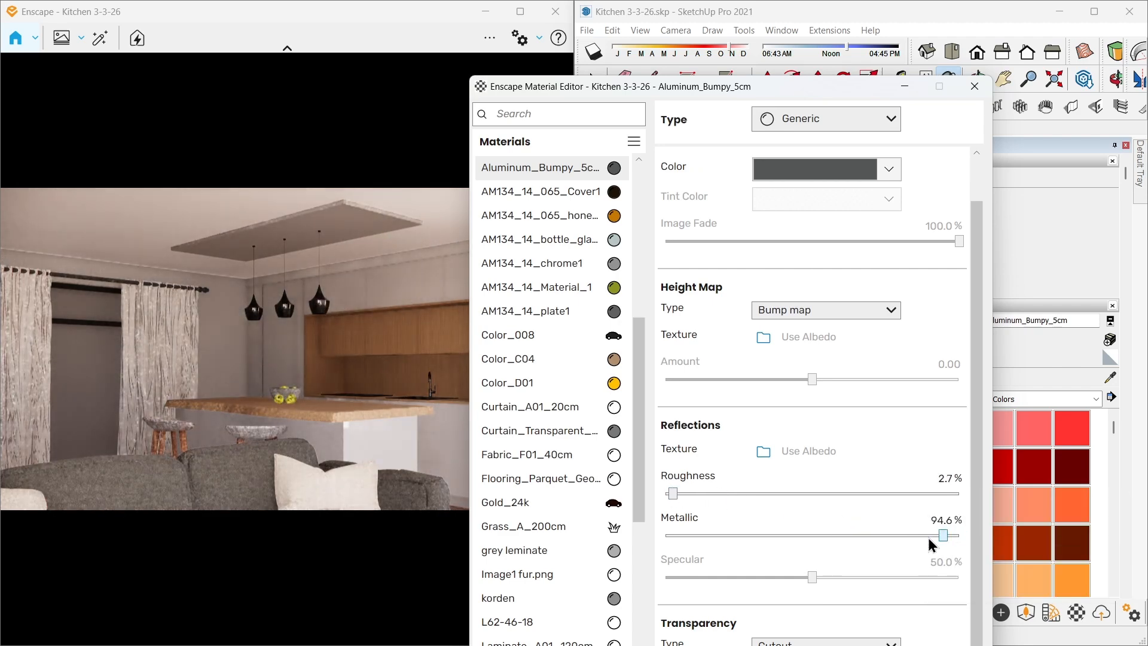
left_click_drag(846, 577, 964, 577)
Sample the fruit bowl's 0133_Gray material on the island and rename it "ceramic"
mouse_move(733, 91)
left_mouse_down()
mouse_move(164, 112)
mouse_move(760, 128)
mouse_move(313, 119)
left_mouse_up()
mouse_move(777, 358)
middle_mouse_down()
mouse_move(743, 345)
mouse_move(819, 398)
middle_mouse_up()
key("b")
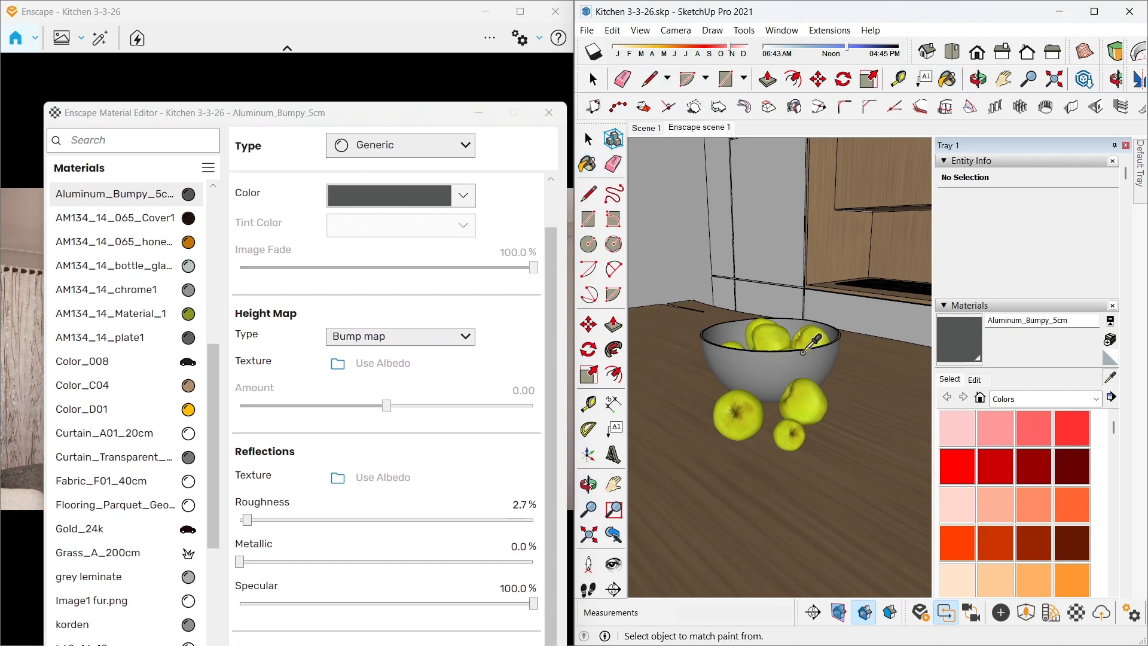
left_click(823, 345, "alt")
type("ce")
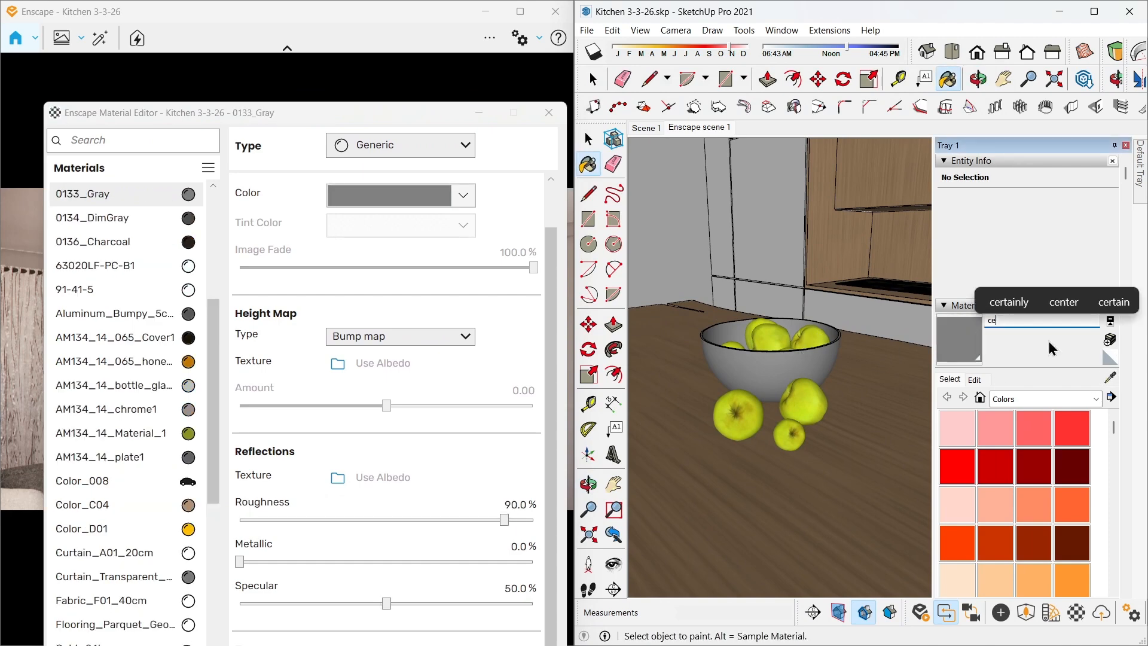
type("ramics")
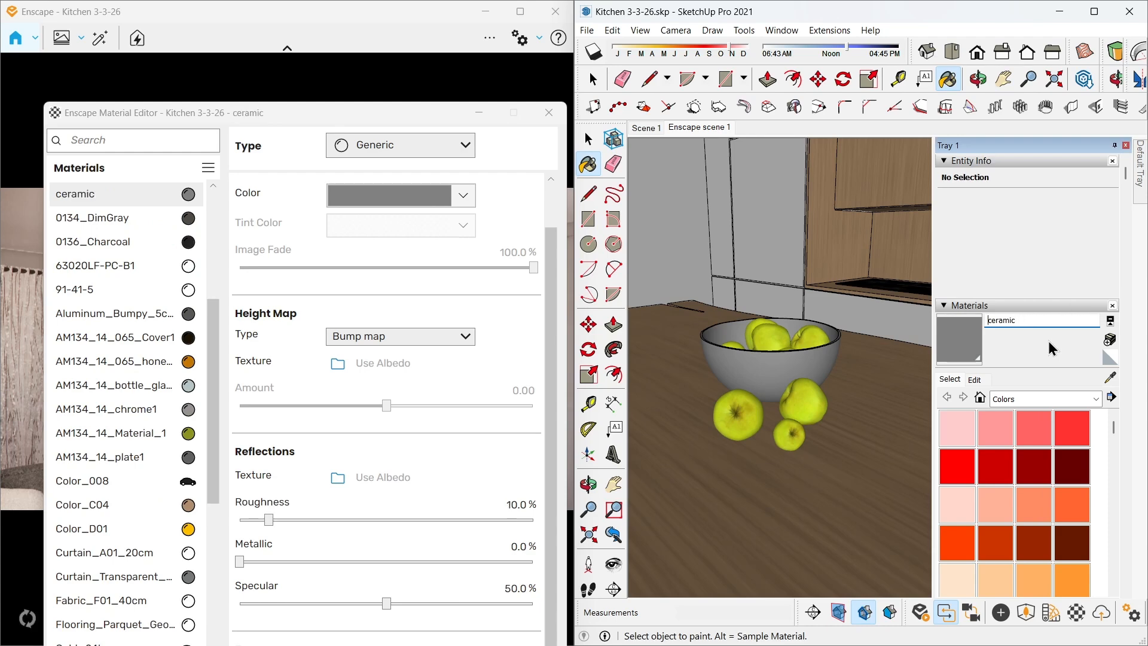
Set the ceramic material's roughness to 11.9% and specular to 74.9%, and close the Enscape Material Editor
left_click_drag(436, 120, 873, 103)
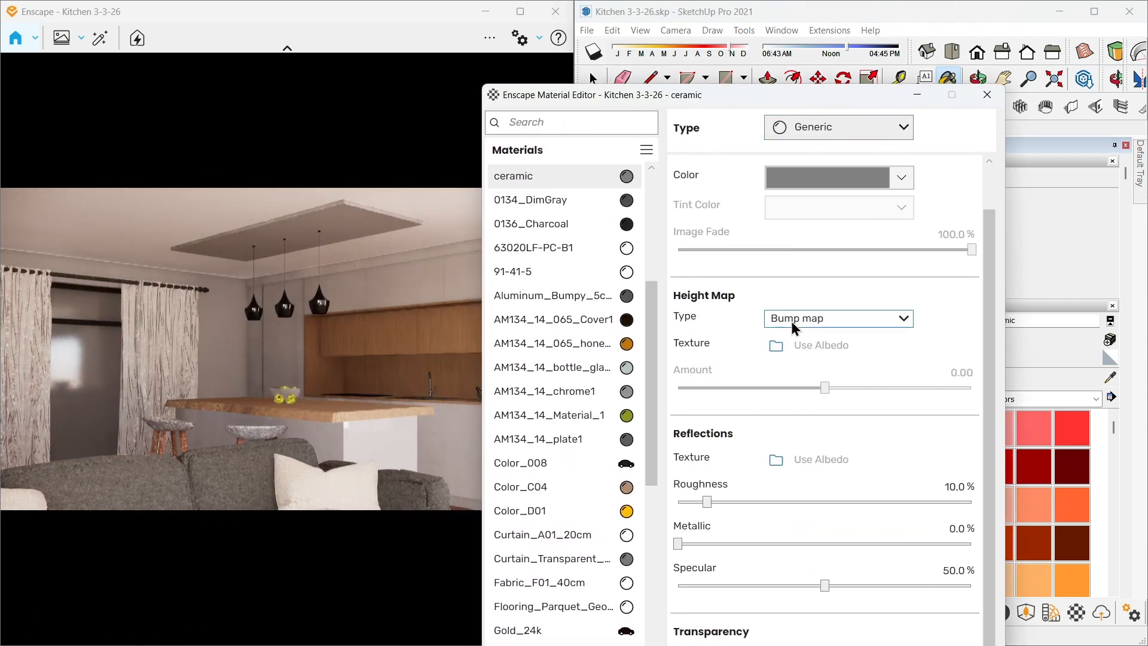
left_click_drag(689, 505, 687, 504)
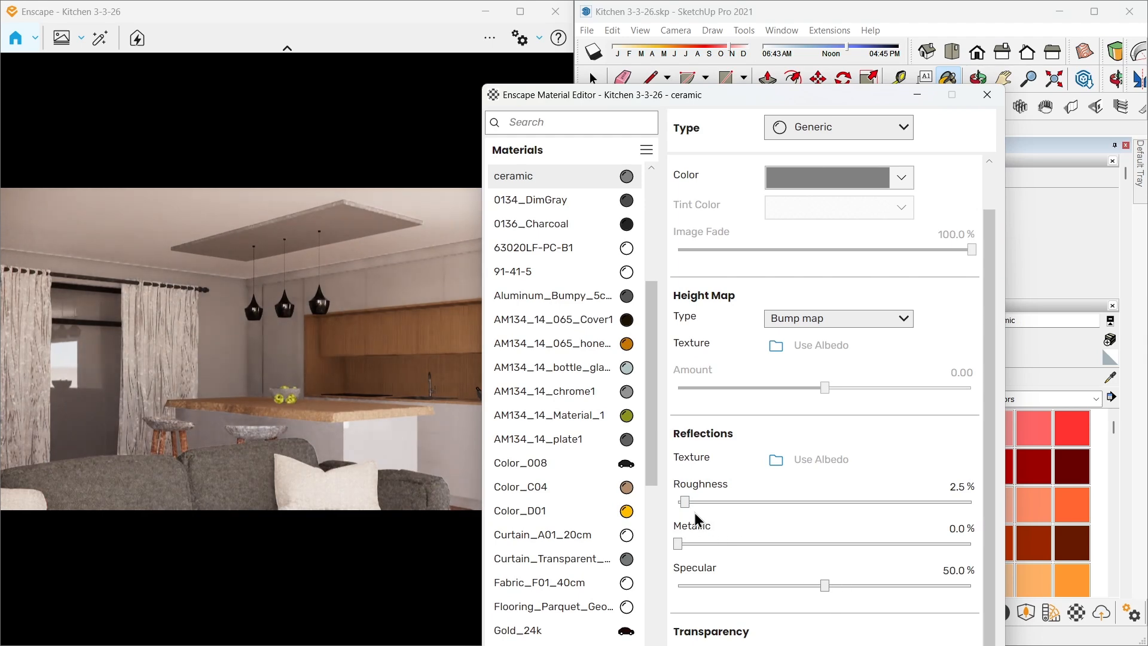
left_click_drag(698, 505, 714, 503)
left_click(899, 586)
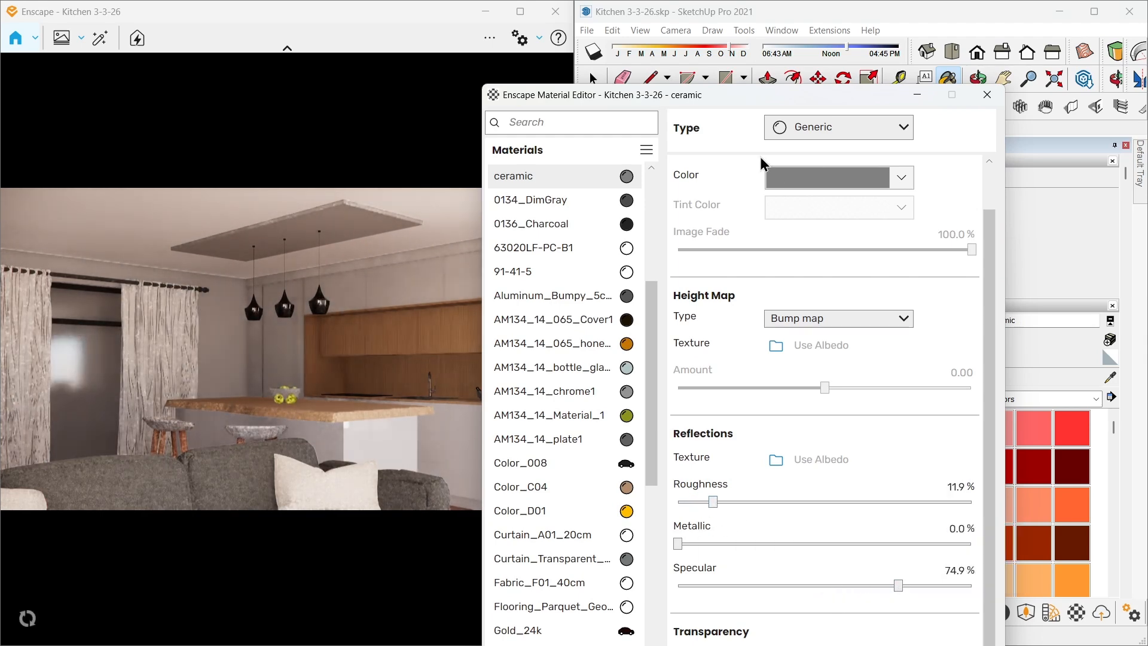
left_click_drag(768, 96, 504, 148)
left_click(715, 147)
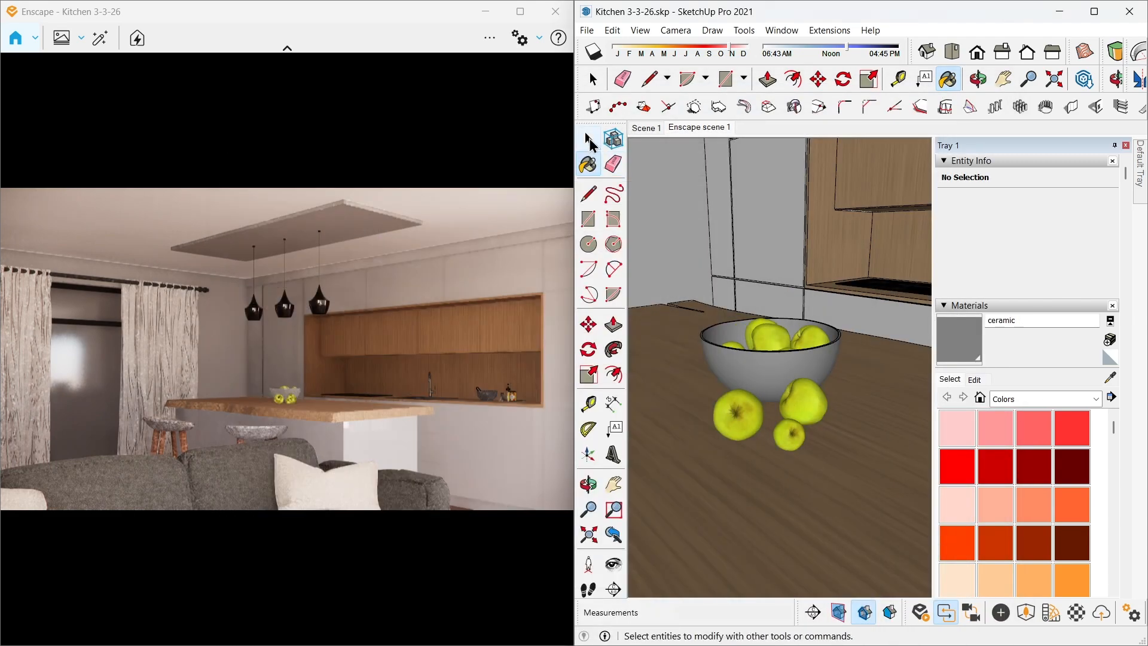
Sample Wood 44 from the island countertop and paint the near middle leg of the bar stool with it
left_click(589, 138)
scroll(830, 239, "down", 8)
middle_click_drag(795, 304, 809, 315, "shift")
scroll(798, 329, "up", 5)
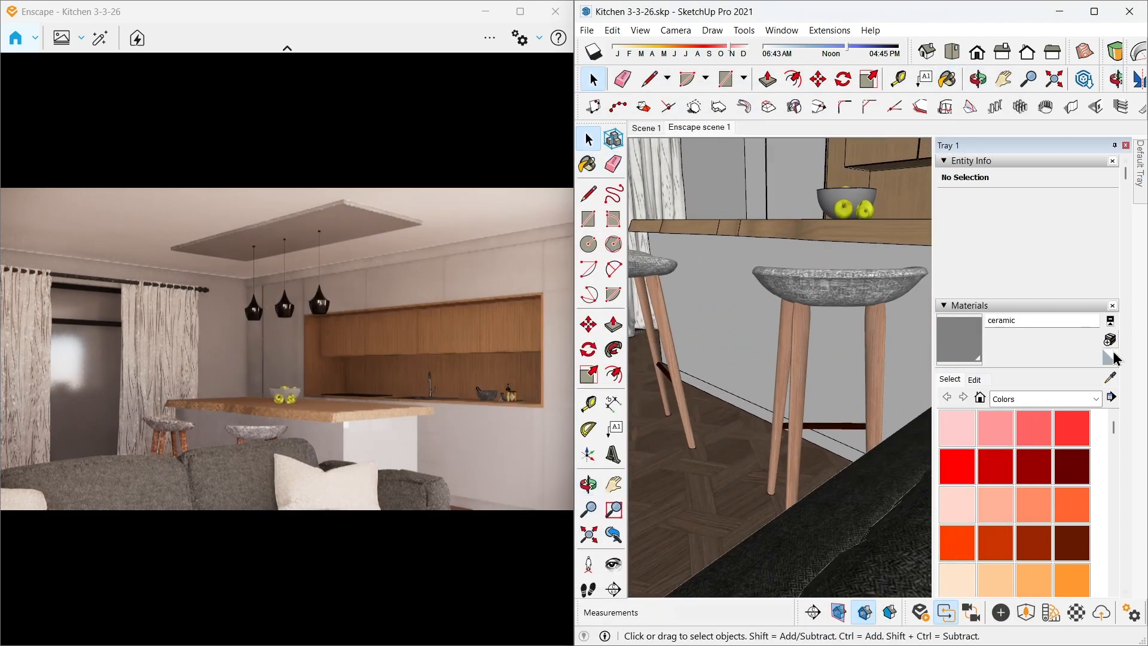
left_click(871, 229, "alt")
key("space")
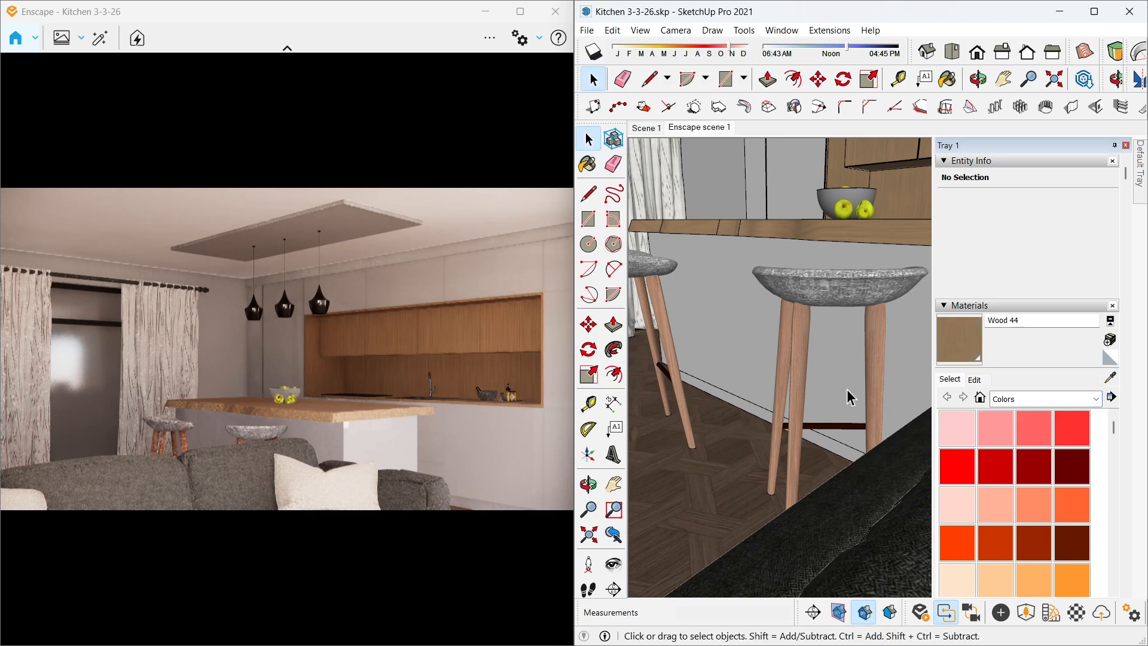
double_click(798, 375)
double_click(798, 374)
triple_click(798, 374)
key("b")
left_click(808, 327)
key("space")
Paint the bar stool's right leg with Wood 44
double_click(868, 340)
triple_click(867, 340)
left_click(940, 343)
left_click(876, 336)
key("space")
Paint all faces of the bar stool's left leg with Wood 44 and leave group editing
double_click(784, 351)
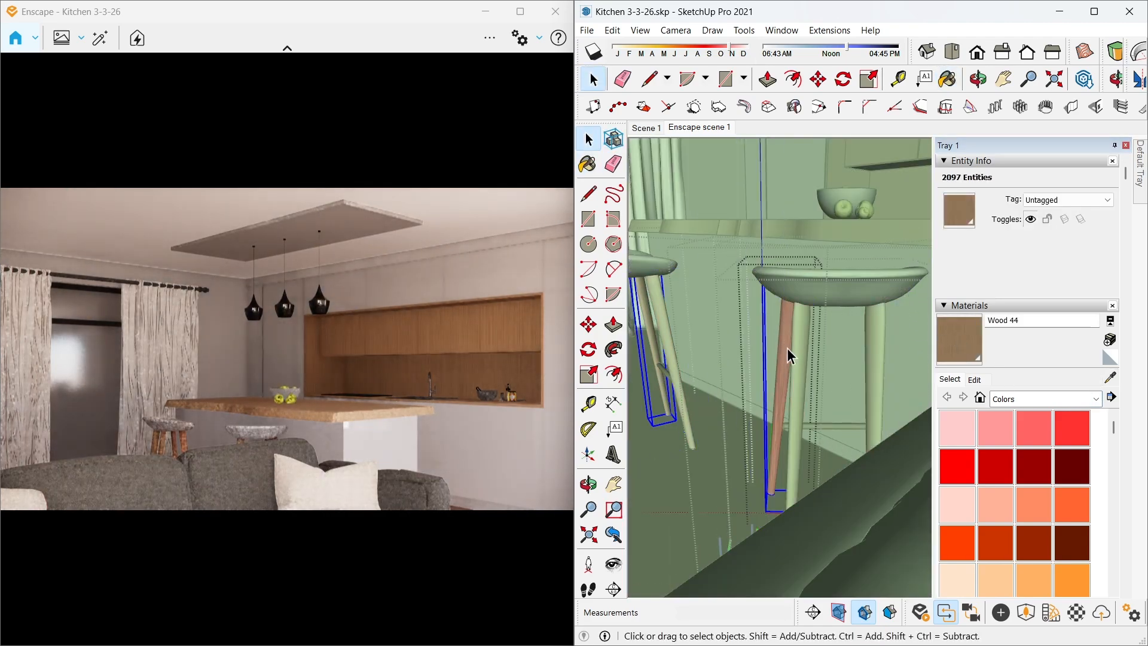
key("b")
left_click(782, 338)
key("space")
double_click(785, 340)
triple_click(785, 341)
key("b")
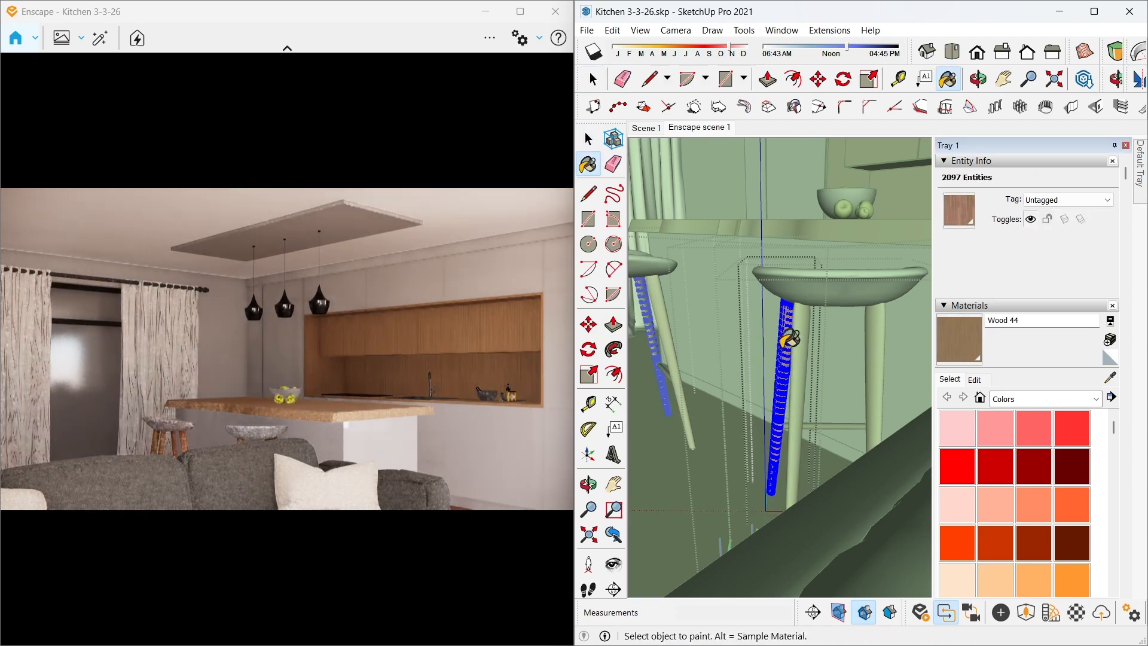
left_click(787, 339)
key("space")
left_click(842, 433)
left_click(774, 205)
left_click(761, 206)
left_click(761, 206)
Open the Enscape Material Editor and sample the Wool_B01_10cm fabric from the light sofa cushion
scroll(776, 156, "down", 4)
scroll(817, 286, "down", 2)
middle_click_drag(816, 285, 758, 321, "shift")
key("space")
left_click(759, 321)
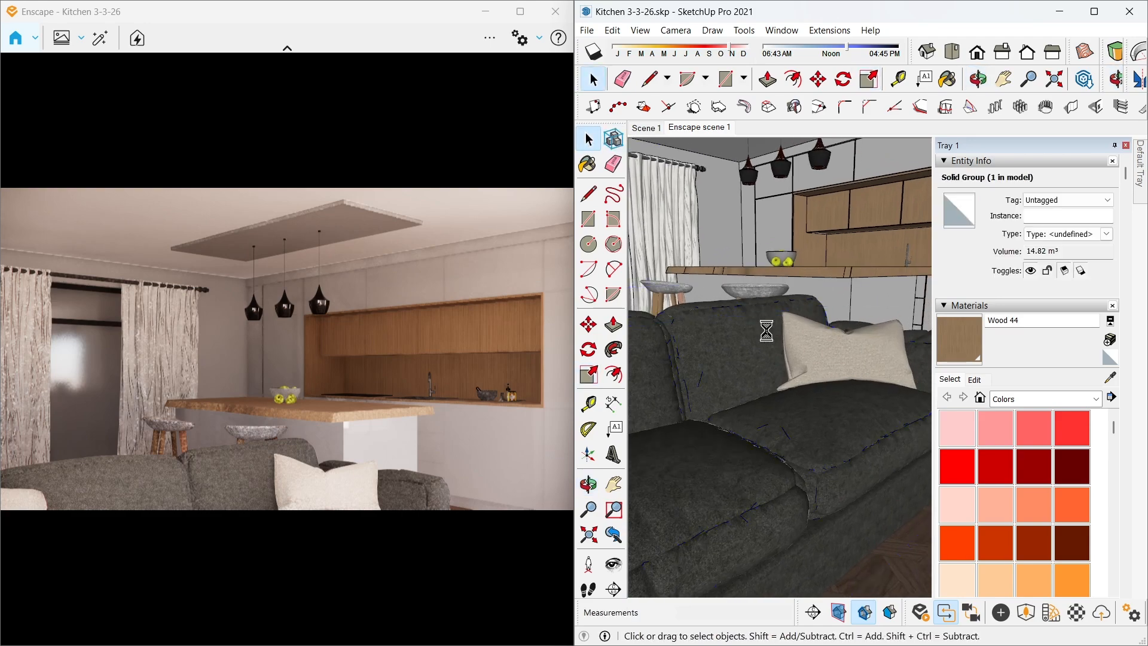
left_click(1077, 611)
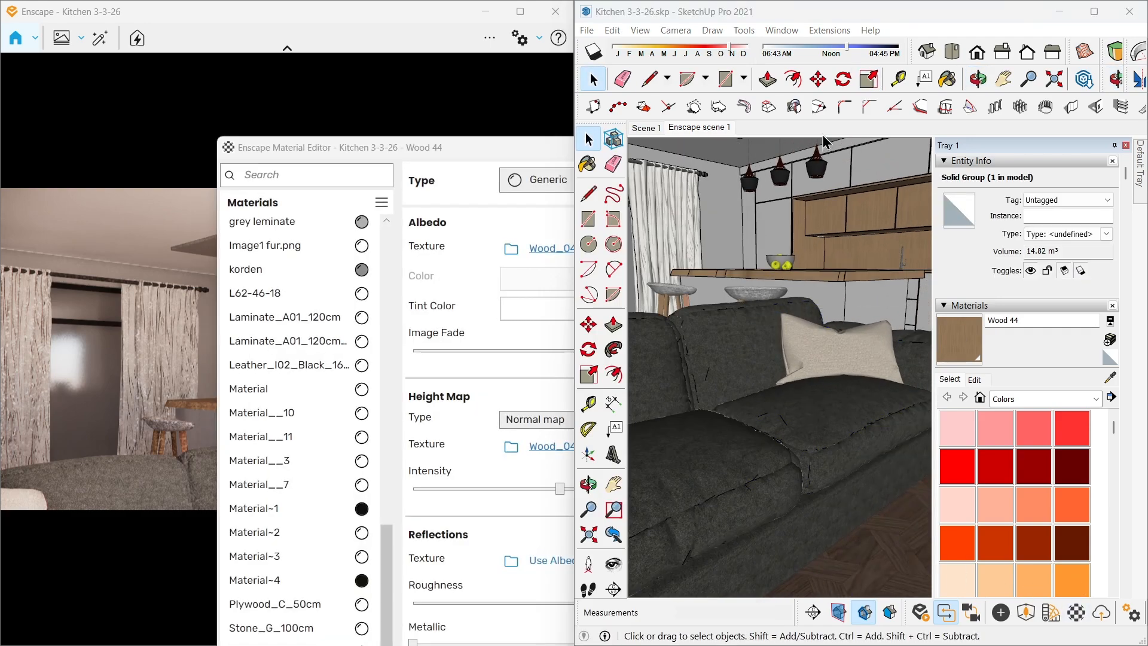
left_click(503, 149)
key("b")
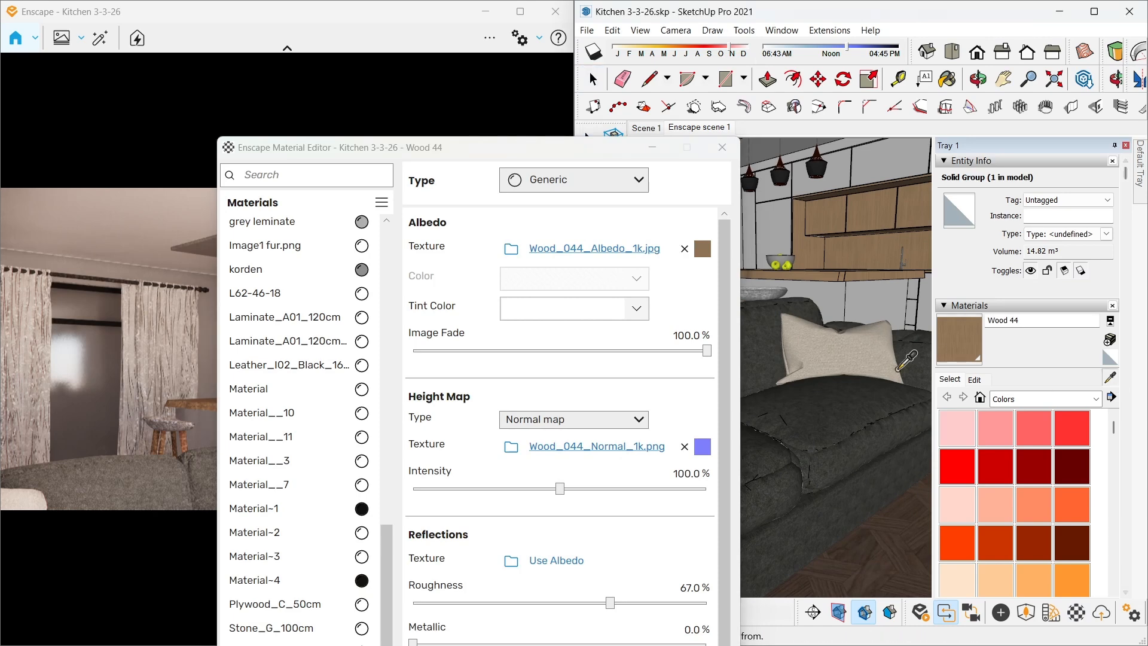
left_click(799, 295, "alt")
Use the wool's albedo as its bump map with an amount of 3.00, raise its roughness slightly, and close the material editor
left_click_drag(472, 154, 805, 137)
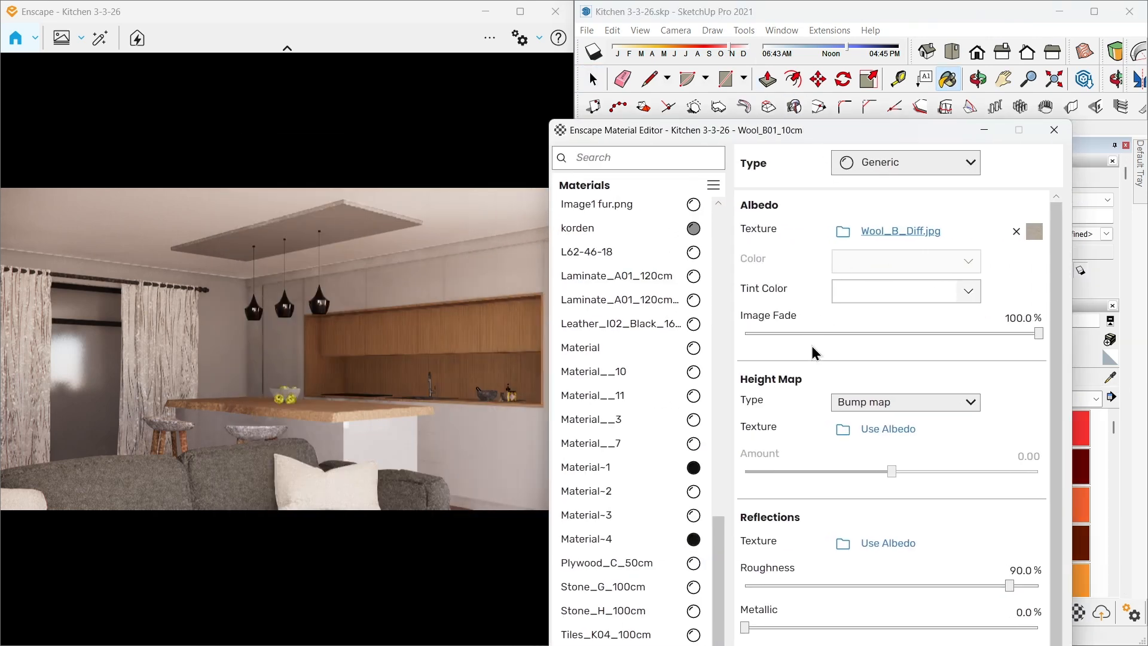
scroll(887, 400, "down", 1)
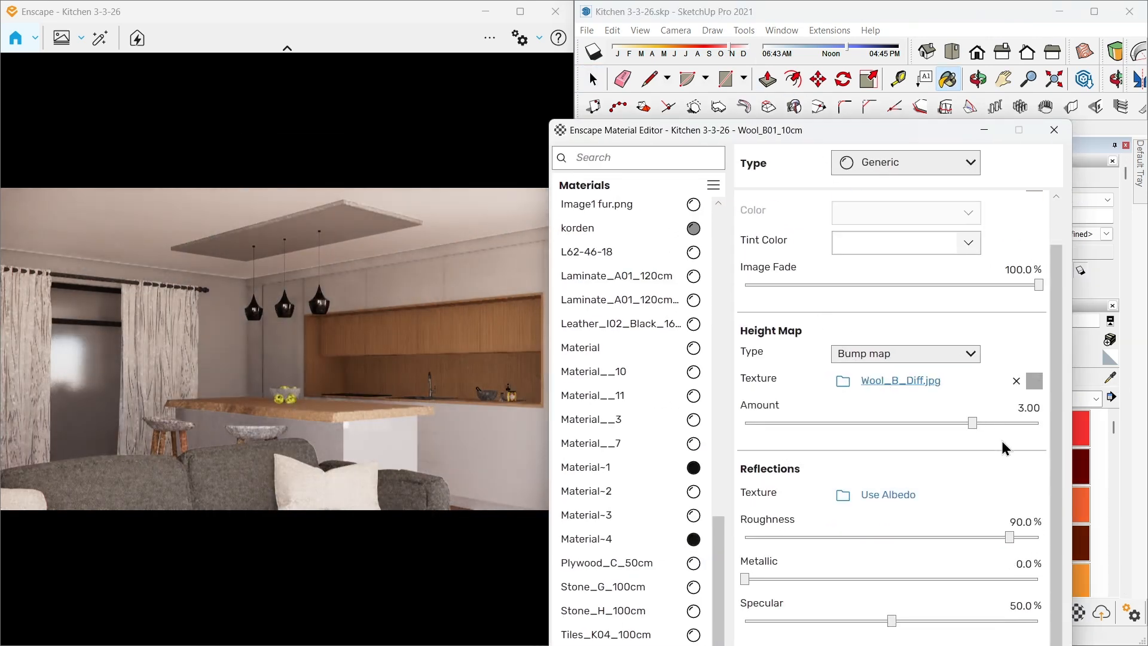
left_click_drag(1010, 536, 1029, 536)
left_click(1054, 130)
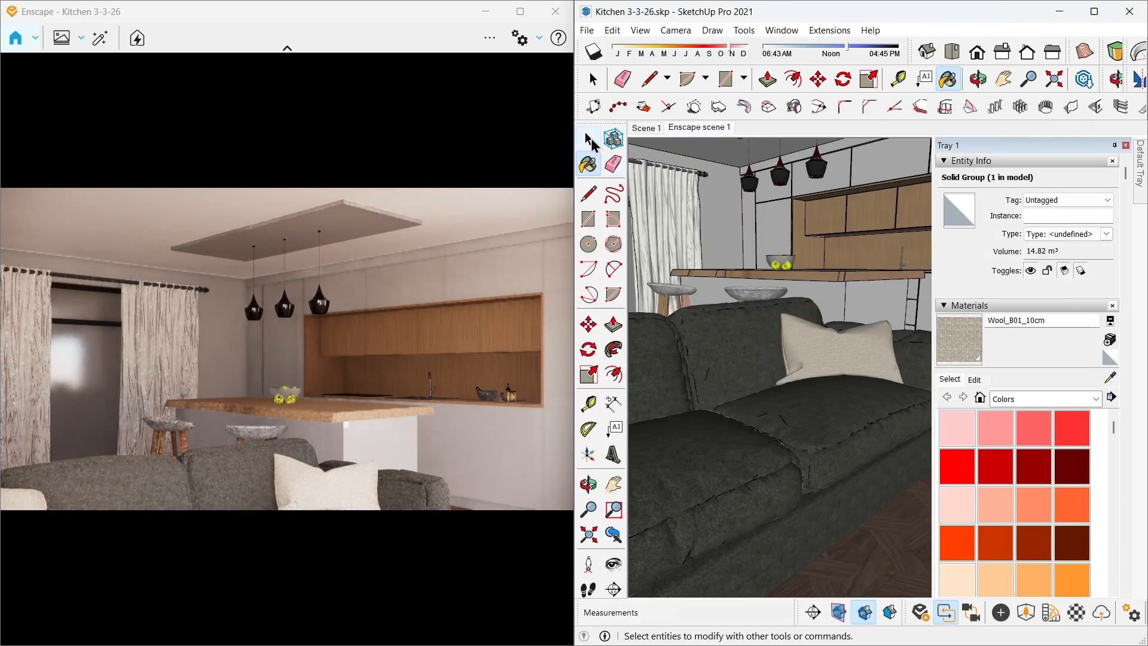
Delete the two objects in front of the terrace window
left_click(590, 143)
scroll(800, 326, "down", 2)
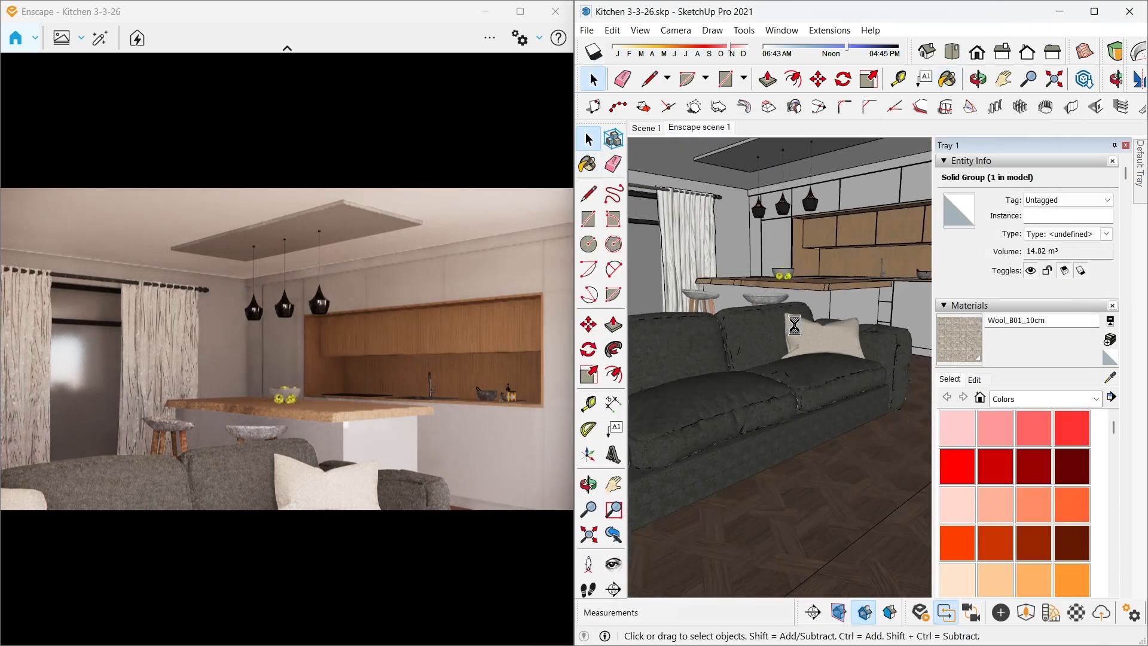
middle_click_drag(767, 320, 820, 347)
scroll(697, 275, "up", 7)
mouse_move(721, 326)
middle_mouse_down()
mouse_move(773, 411)
mouse_move(1007, 449)
middle_mouse_up()
mouse_move(861, 374)
middle_mouse_down()
mouse_move(933, 374)
mouse_move(789, 381)
mouse_move(848, 358)
mouse_move(761, 374)
middle_mouse_up()
left_click(785, 381)
scroll(767, 368, "down", 3)
key("Delete")
left_click(776, 355)
key("Delete")
Open the nested window group down to the large centre pane and sample the pane's material
double_click(849, 358)
double_click(844, 355)
scroll(828, 349, "down", 3)
double_click(787, 346)
left_click(824, 328)
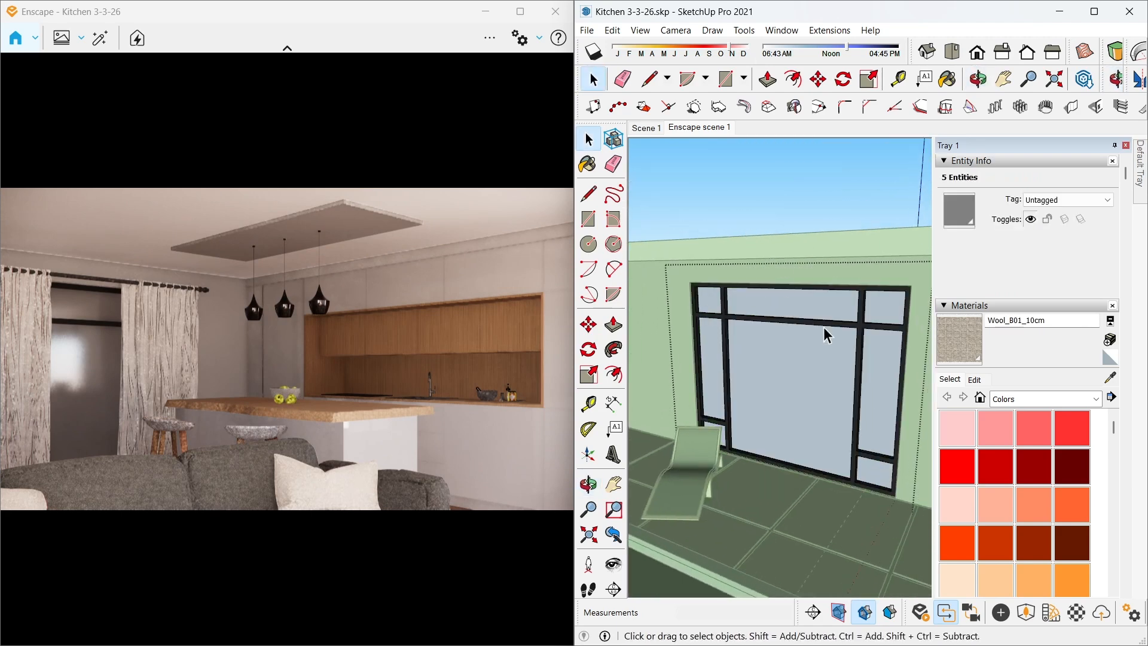
double_click(821, 365)
left_click(813, 366)
left_click(1110, 378)
left_click(798, 354)
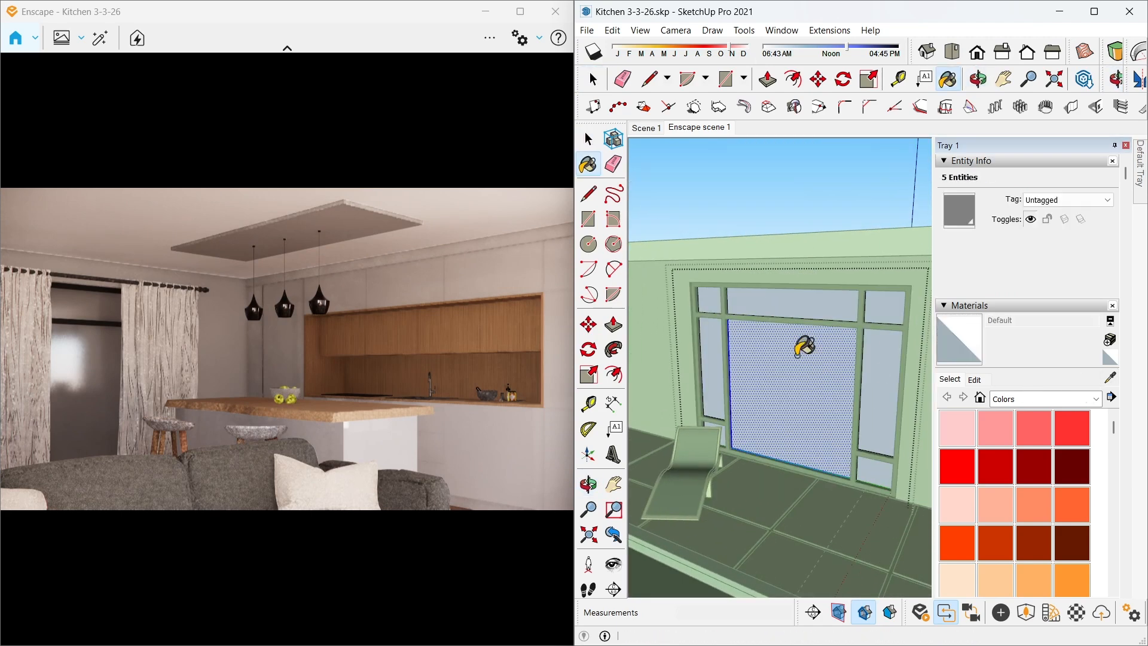
Choose Translucent Glass Gray from the Glass and Mirrors collection and paint the window's glass with it
key("space")
scroll(1032, 484, "down", 10)
left_click(1049, 398)
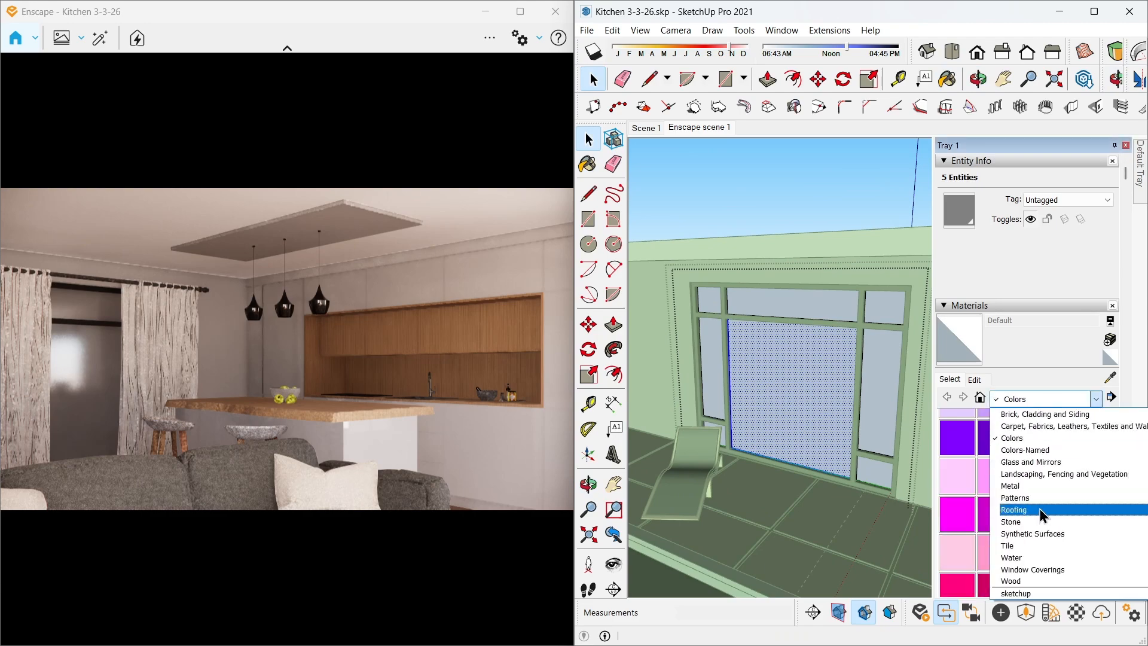
left_click(1032, 462)
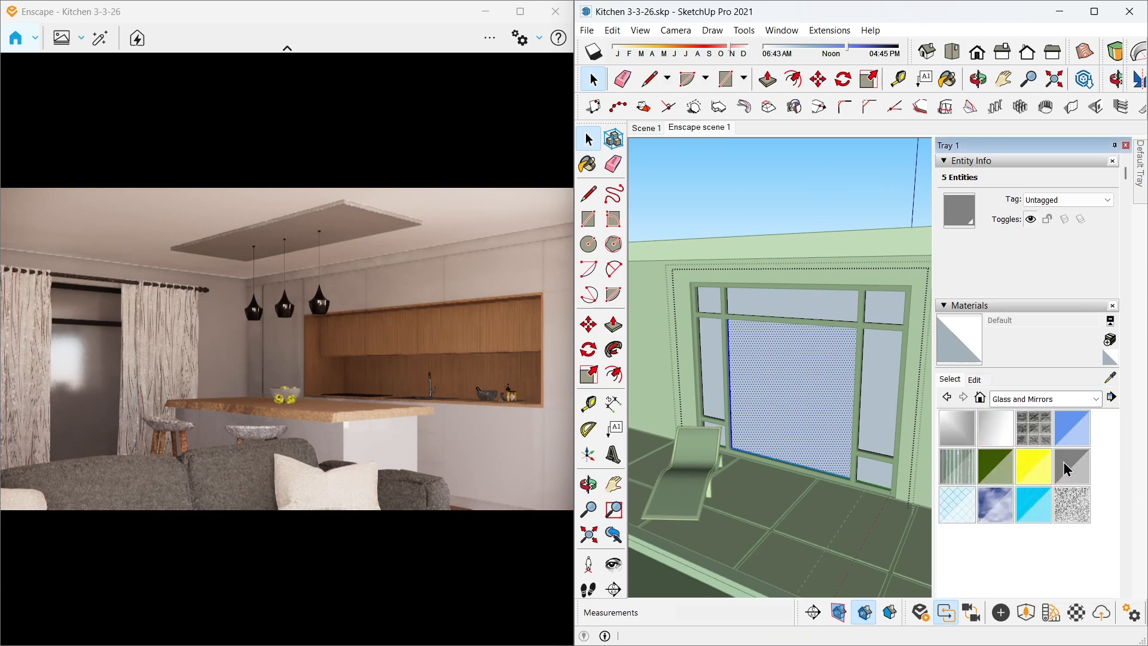
left_click(1074, 465)
left_click(712, 299)
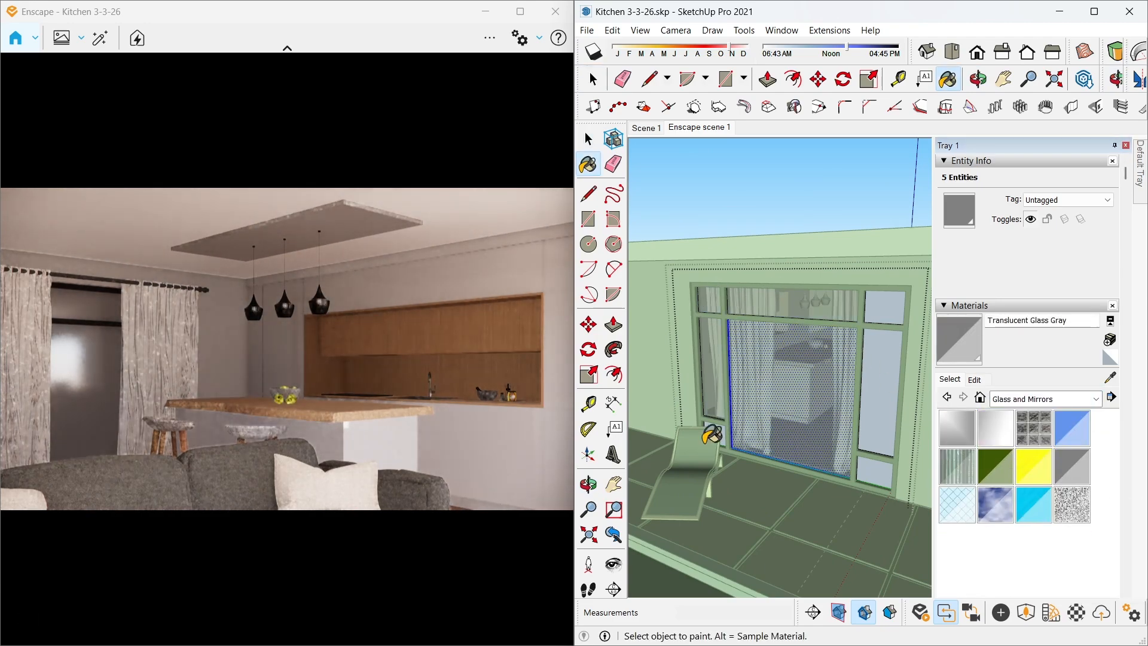
scroll(707, 440, "up", 4)
left_click(718, 413)
Paint the window's top-centre, top-left and tall left panes with Translucent Glass Gray
scroll(717, 414, "down", 3)
key("space")
key("b")
key("space")
double_click(809, 254)
left_click(960, 339)
left_click(811, 252)
key("space")
double_click(706, 252)
left_click(961, 339)
left_click(709, 256)
key("space")
double_click(713, 303)
key("b")
left_click(715, 309)
Paint the three panes in the window's right column with Translucent Glass Gray and leave group editing
scroll(714, 317, "down", 3)
key("space")
double_click(823, 338)
key("b")
left_click(827, 332)
key("space")
double_click(825, 285)
key("b")
left_click(824, 282)
key("space")
double_click(815, 407)
key("b")
left_click(829, 406)
key("space")
left_click(819, 186)
Paint the room-facing side of the window's large centre pane with Translucent Glass Gray
mouse_move(808, 323)
middle_mouse_down()
mouse_move(541, 369)
mouse_move(336, 346)
middle_mouse_up()
scroll(816, 341, "up", 5)
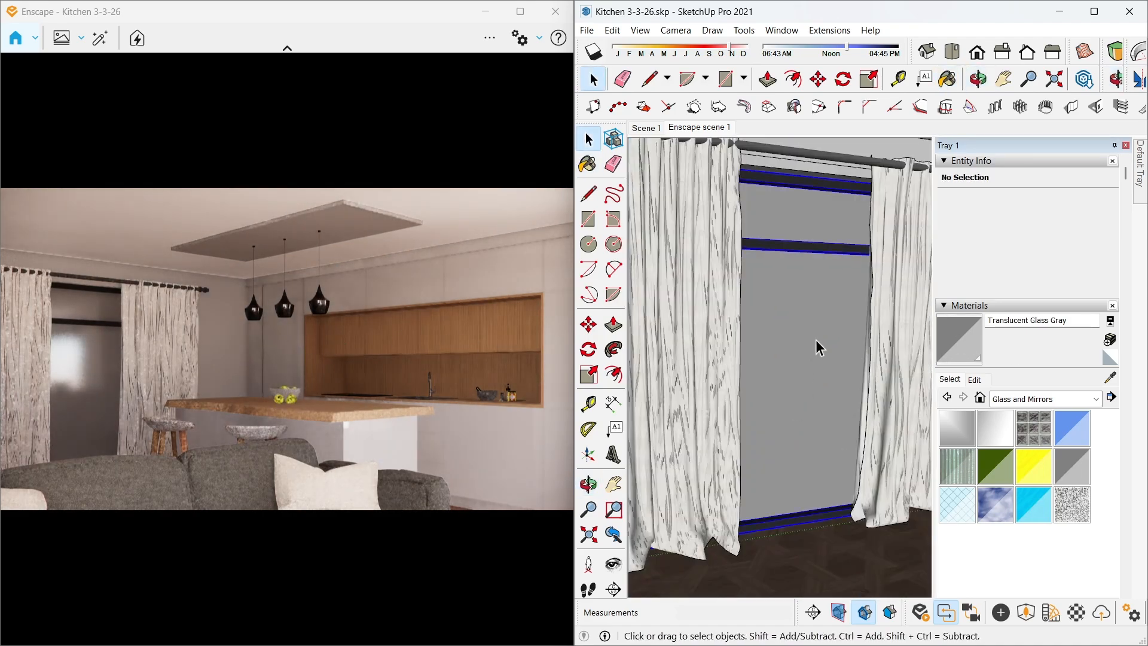
double_click(816, 339)
double_click(816, 337)
double_click(816, 336)
left_click(952, 353)
left_click(832, 299)
key("space")
Paint the room-facing side of the pane above the centre one with Translucent Glass Gray and leave group editing
double_click(818, 207)
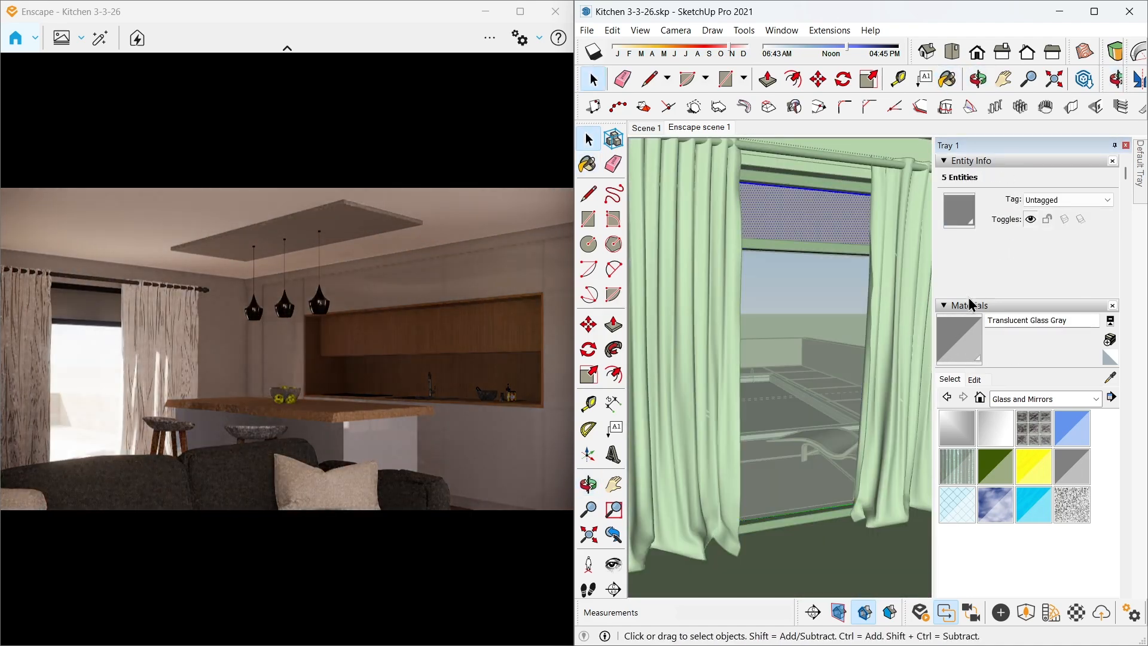
left_click(957, 344)
left_click(817, 219)
key("space")
scroll(837, 257, "down", 5)
left_click(885, 287)
middle_click_drag(846, 322, 870, 282)
left_click(867, 285)
scroll(755, 412, "down", 4)
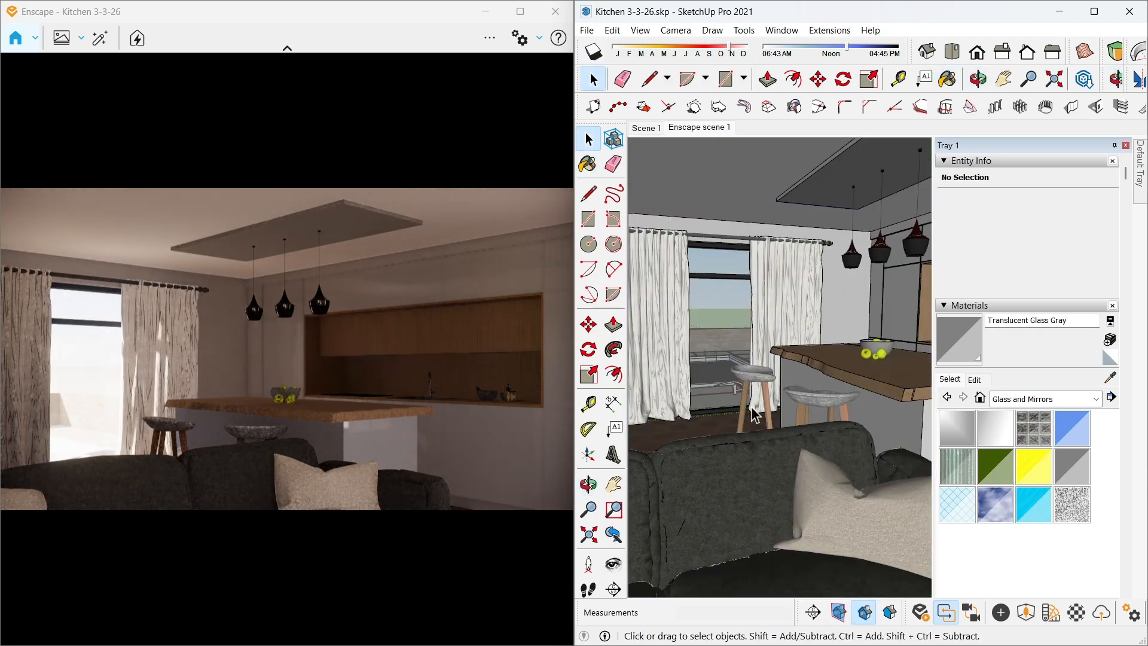
scroll(806, 362, "down", 8)
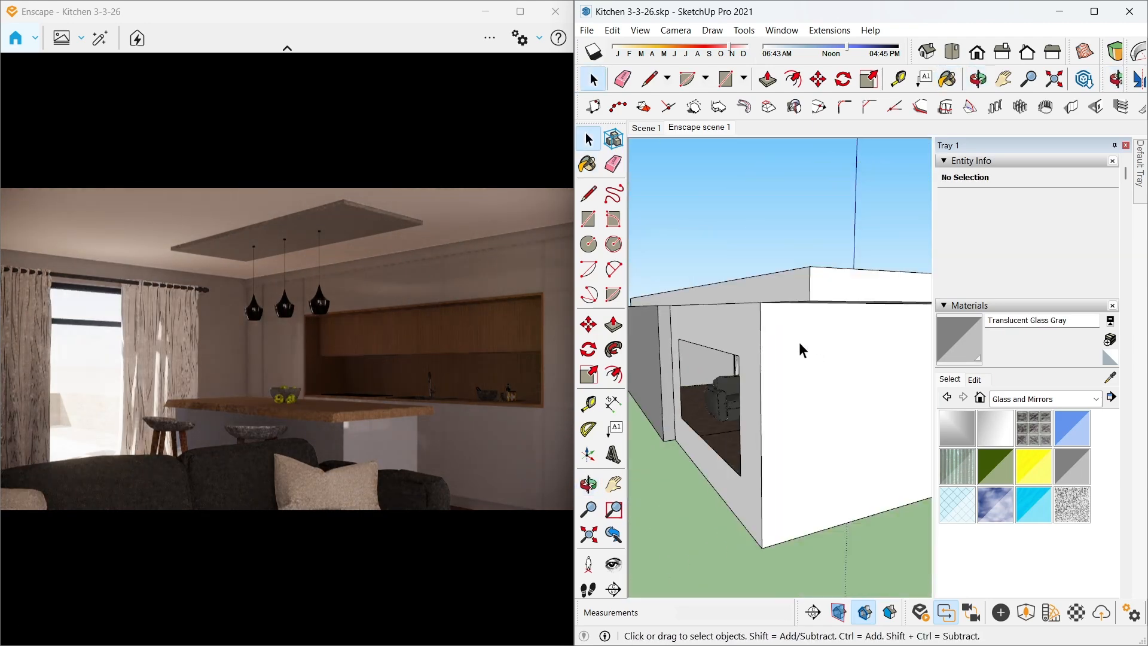
scroll(804, 413, "down", 4)
scroll(753, 372, "up", 5)
middle_click_drag(743, 390, 849, 398)
middle_click_drag(653, 394, 841, 400)
Open Enscape's Visual Settings and lower the atmosphere's sun brightness to 21%
left_click(521, 38)
left_click(526, 67)
mouse_move(354, 45)
left_mouse_down()
mouse_move(708, 76)
mouse_move(821, 68)
left_mouse_up()
left_click(675, 123)
left_click_drag(631, 322, 588, 325)
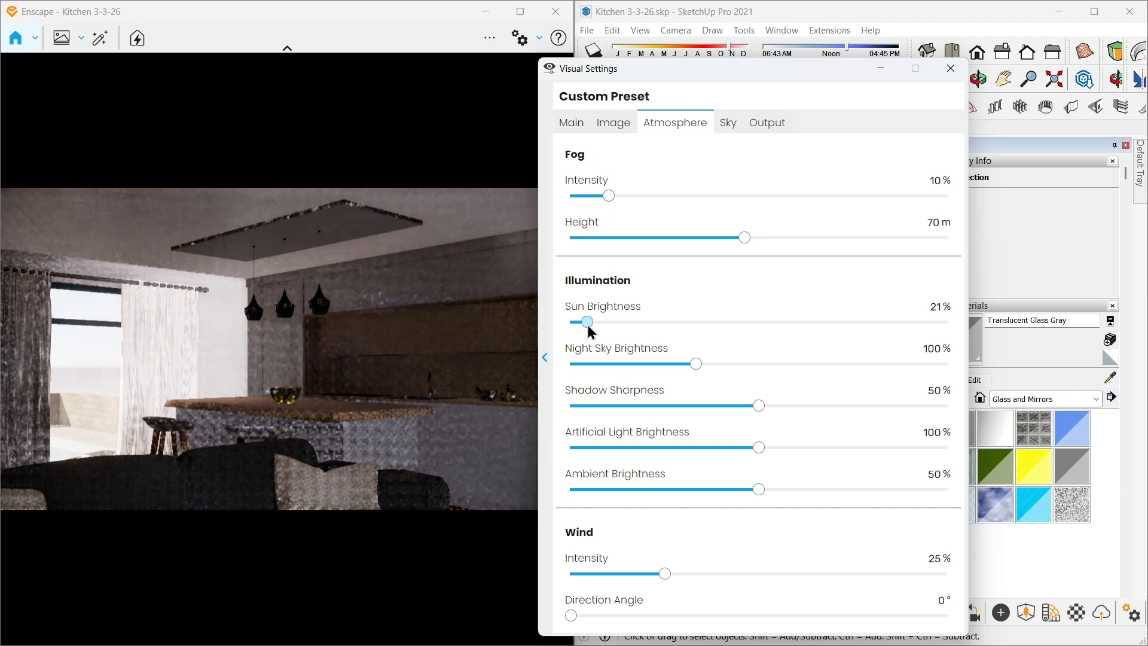
Set the sky's horizon source to Mountains, rotate the horizon slightly, and close the Visual Settings
left_click(725, 123)
left_click(677, 213)
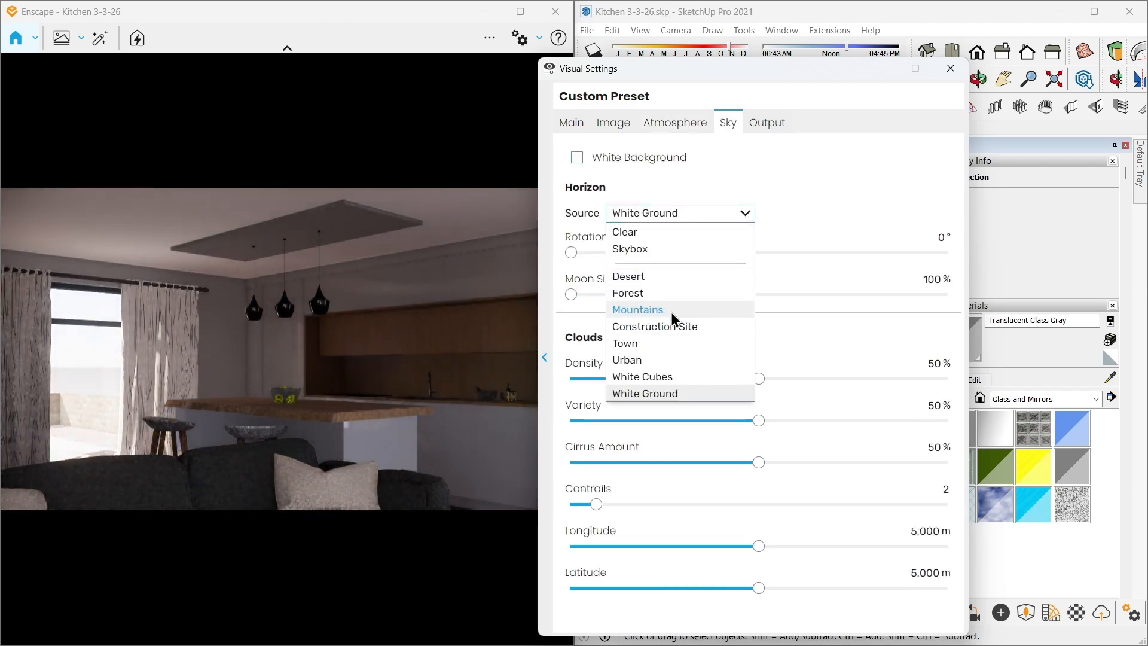
left_click(671, 311)
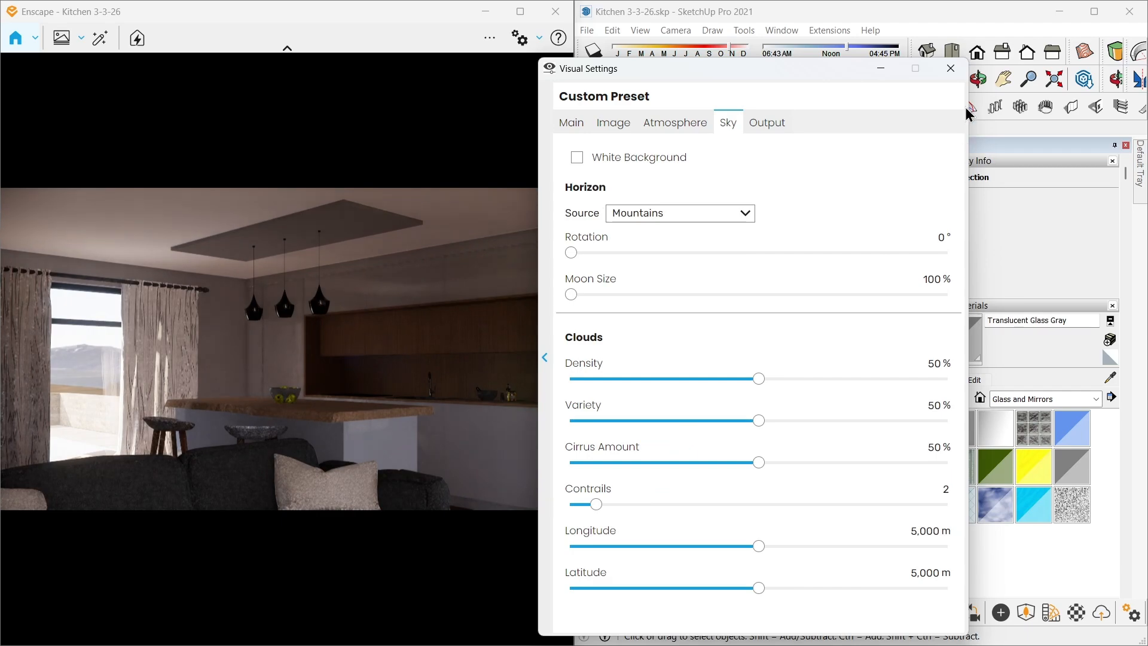
mouse_move(572, 262)
left_mouse_down()
mouse_move(690, 257)
mouse_move(584, 275)
left_mouse_up()
left_click(951, 68)
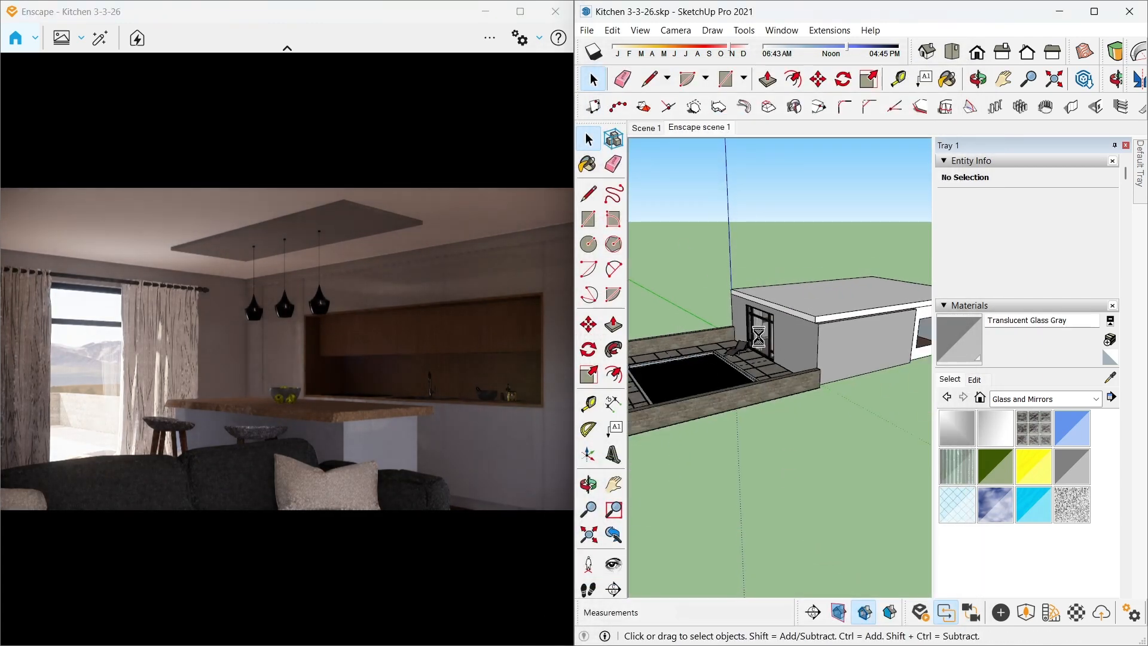
Sample Stone_G_100cm from the low terrace wall and open it in the Enscape Material Editor
scroll(721, 342, "up", 8)
mouse_move(725, 349)
middle_mouse_down()
mouse_move(870, 393)
mouse_move(881, 379)
mouse_move(868, 375)
middle_mouse_up()
scroll(861, 375, "down", 2)
scroll(715, 376, "up", 4)
middle_click_drag(750, 371, 691, 344)
middle_click_drag(691, 344, 709, 392, "shift")
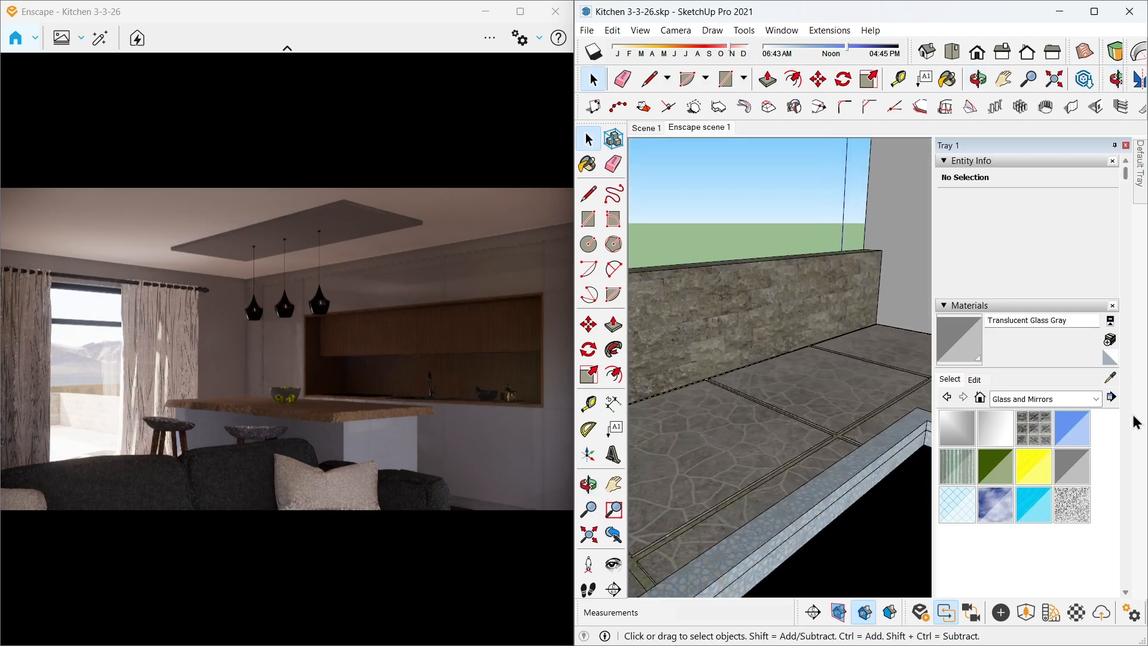
left_click(1111, 378)
left_click(759, 287)
left_click(1075, 620)
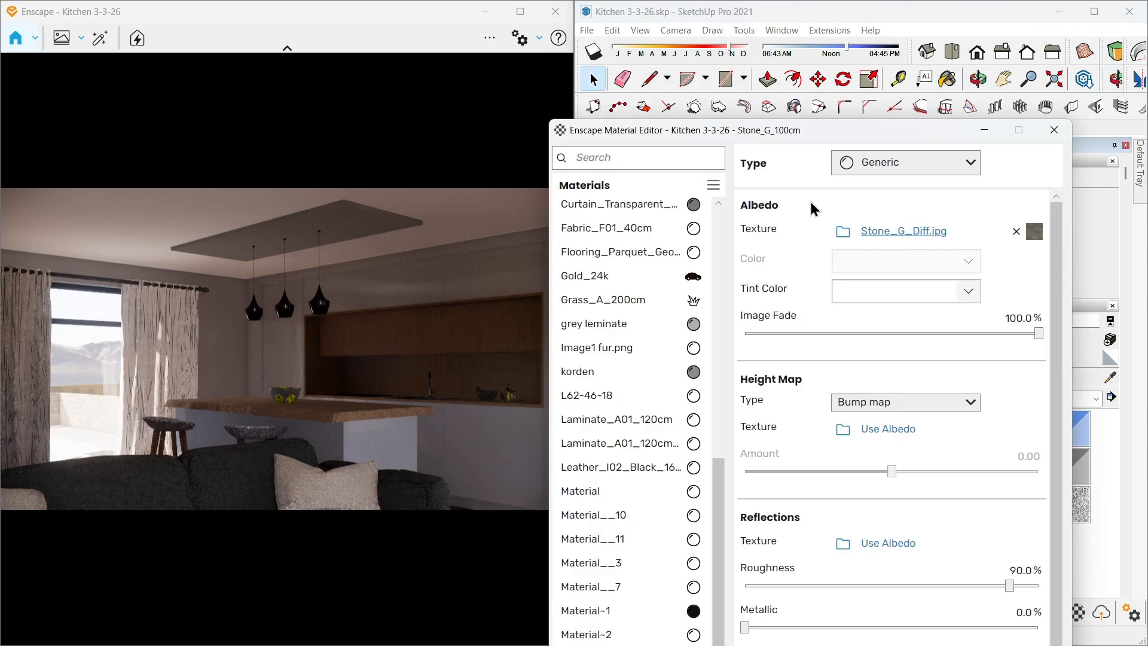
Use the wall stone's albedo as a displacement map with an amount of 3.00 and close the material editor
left_click_drag(813, 132, 484, 125)
left_click(563, 428)
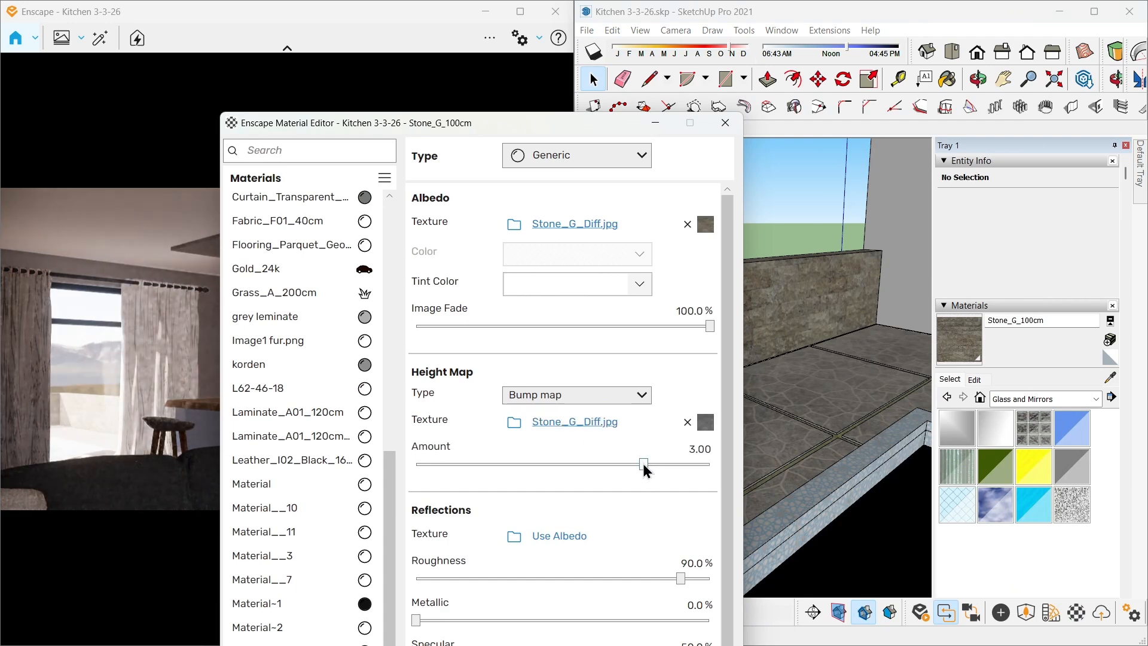
left_click(602, 396)
left_click(561, 442)
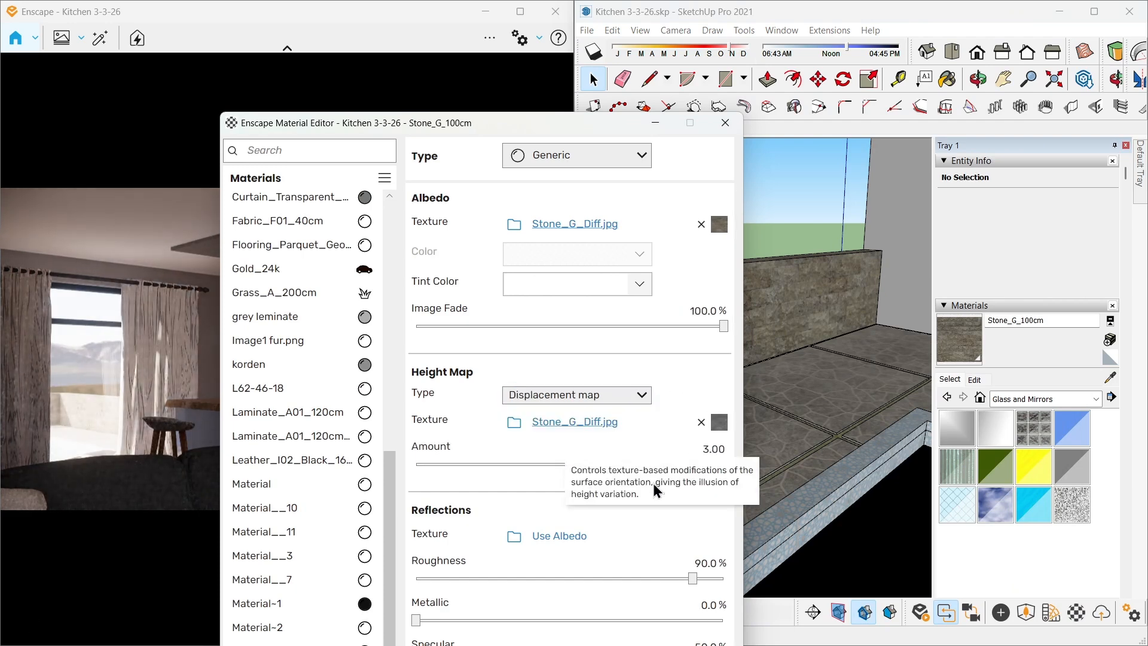
left_click(726, 123)
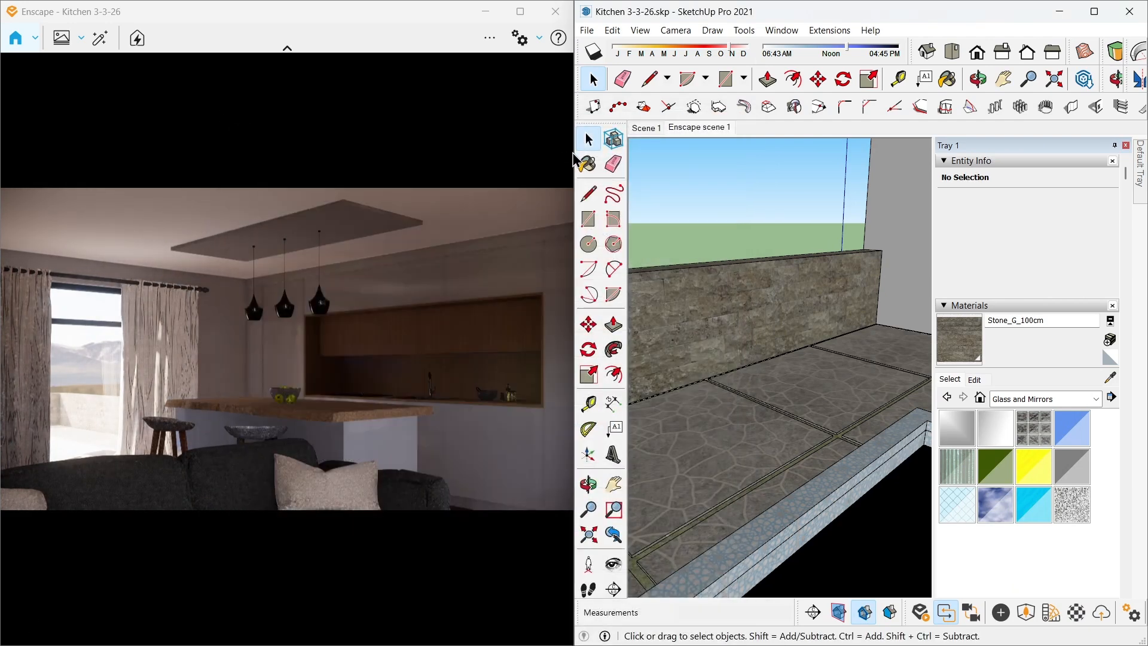
Inspect the living area and kitchen from outside and through the wall opening
mouse_move(775, 201)
middle_mouse_down()
mouse_move(772, 243)
mouse_move(717, 275)
mouse_move(568, 299)
mouse_move(359, 308)
middle_mouse_up()
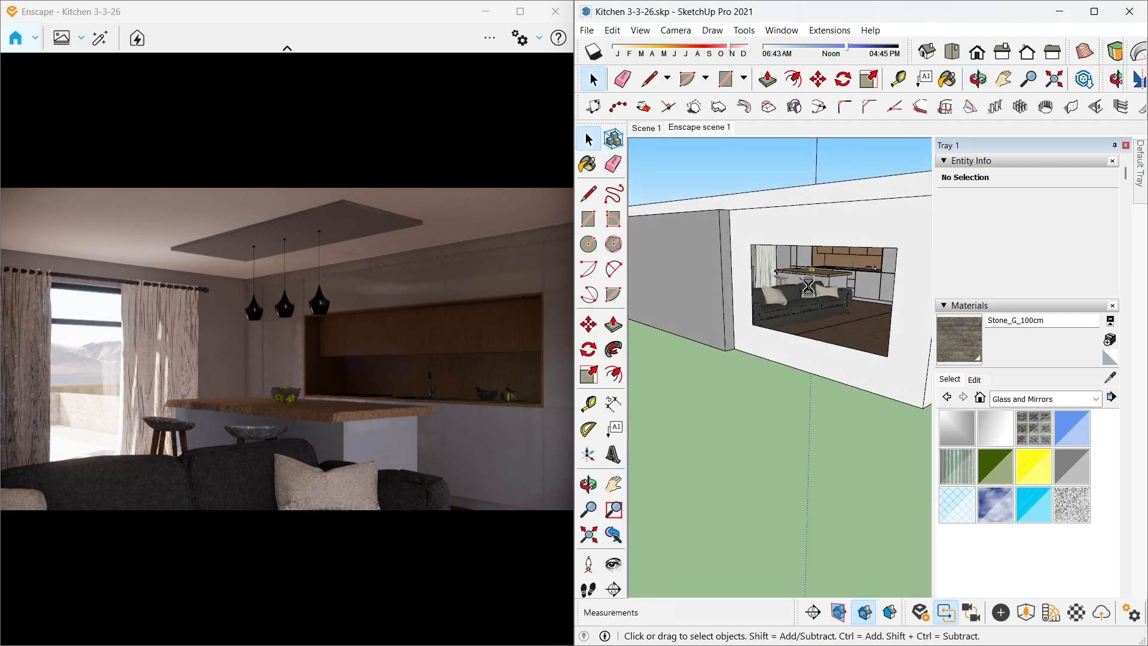
scroll(831, 295, "up", 5)
scroll(827, 320, "down", 3)
mouse_move(829, 326)
middle_mouse_down()
mouse_move(833, 336)
mouse_move(685, 415)
middle_mouse_up()
mouse_move(792, 348)
middle_mouse_down()
mouse_move(752, 404)
mouse_move(756, 341)
middle_mouse_up()
scroll(740, 240, "up", 3)
scroll(742, 299, "up", 3)
key("s")
key("space")
left_click(789, 339)
scroll(788, 339, "down", 7)
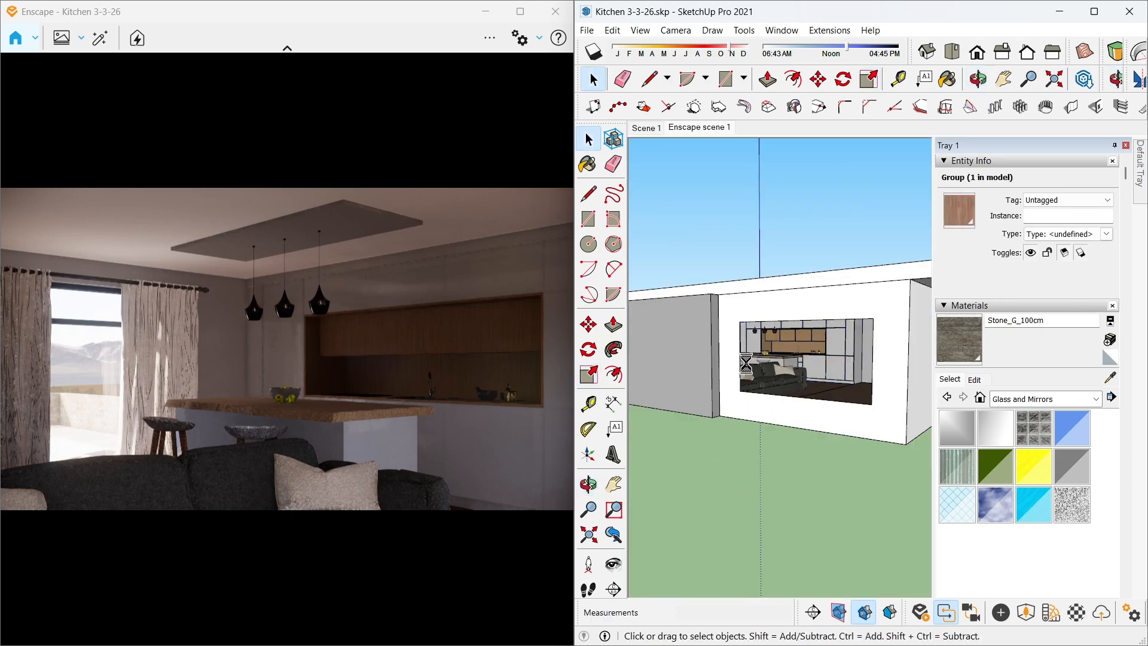
left_click(752, 359)
scroll(752, 359, "up", 2)
mouse_move(690, 364)
middle_mouse_down()
mouse_move(763, 456)
mouse_move(915, 373)
middle_mouse_up()
scroll(742, 416, "down", 4)
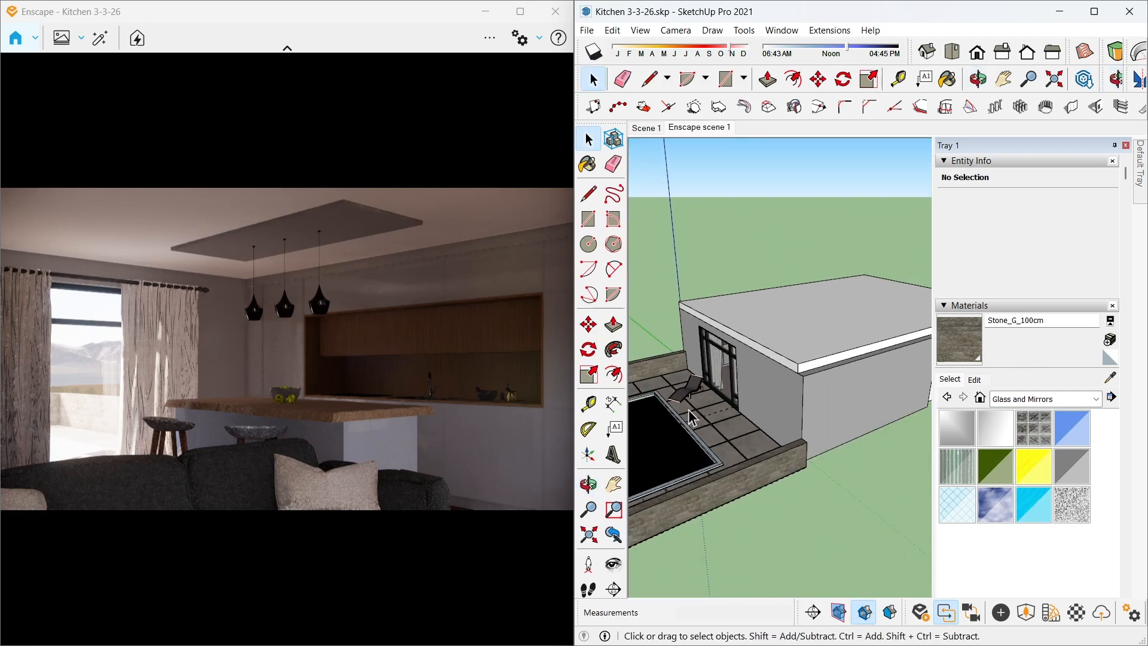
Open the Enscape Material Editor and sample Stone_H_100cm from the terrace paving beside the pool
middle_click_drag(680, 402, 838, 438, "shift")
scroll(838, 438, "up", 4)
left_click(1069, 618)
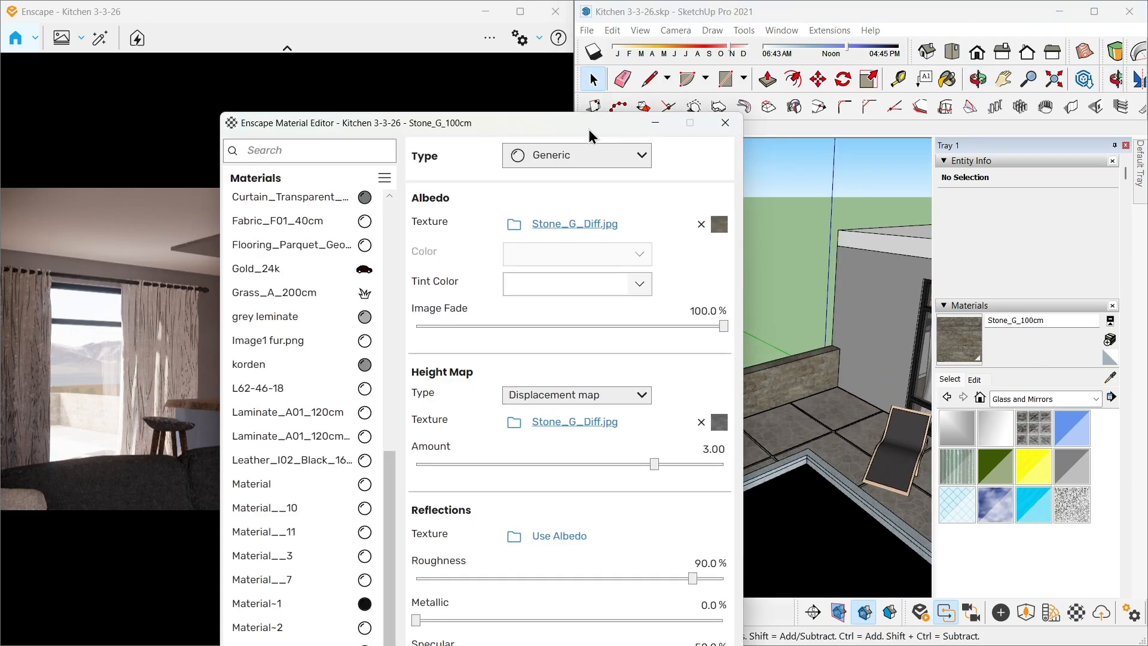
left_click(1110, 377)
left_click(794, 437)
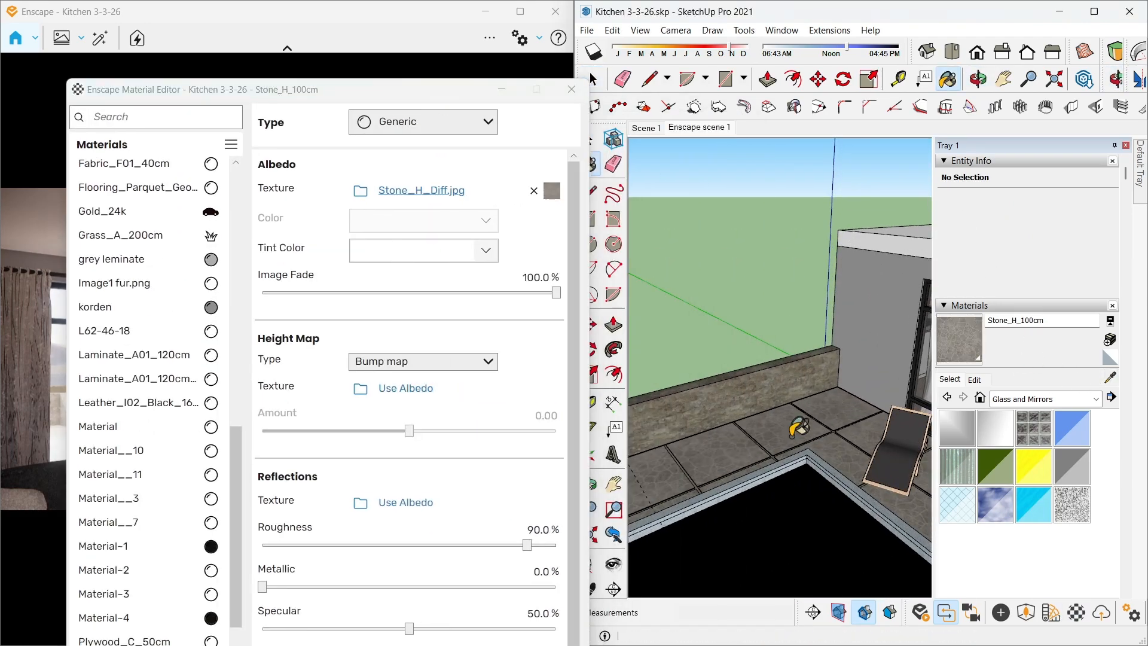
Use the paving stone's albedo as its bump map with an amount of 3.00 and close the material editor
left_click_drag(360, 90, 708, 93)
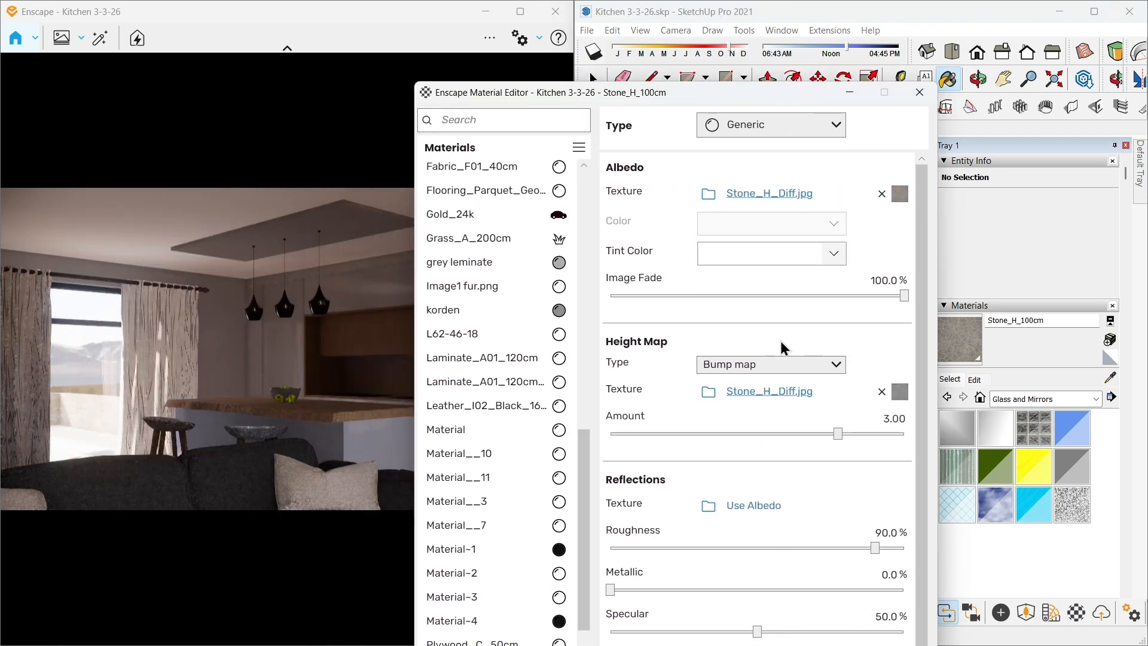
scroll(679, 423, "down", 1)
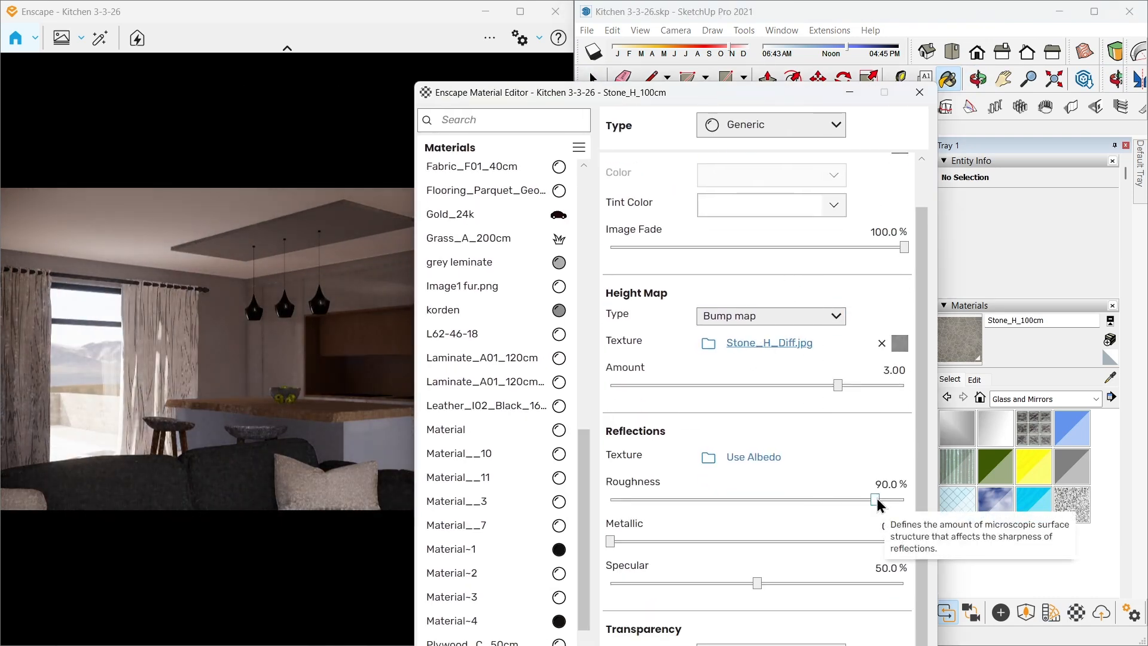
scroll(887, 279, "up", 1)
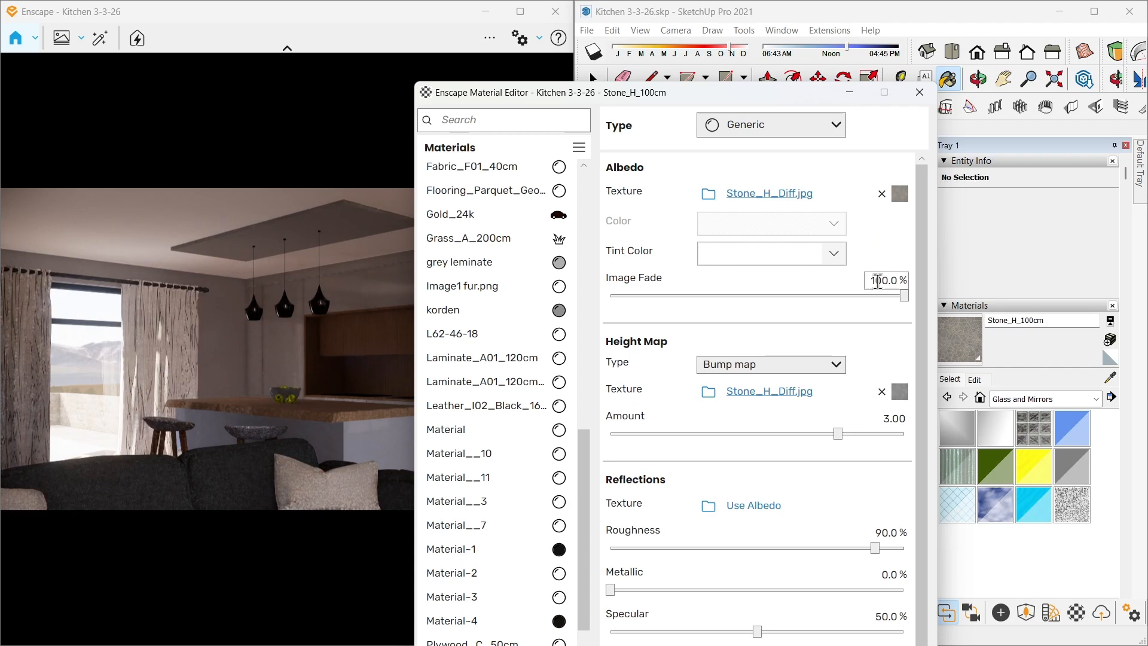
left_click(919, 92)
left_click(590, 74)
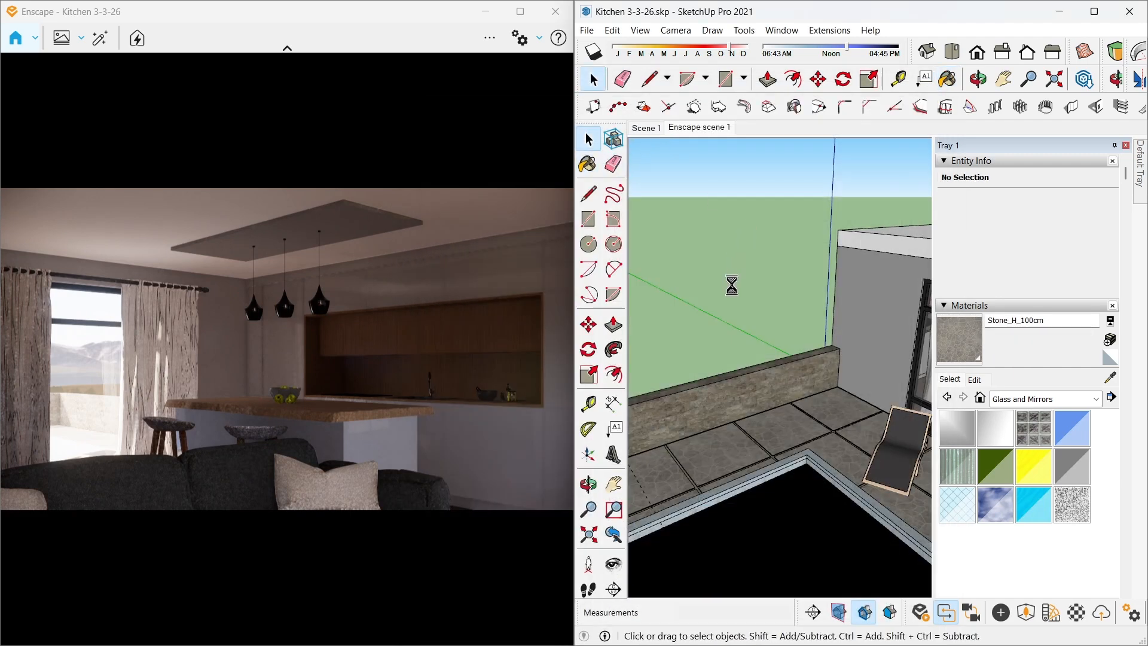
scroll(732, 286, "down", 4)
middle_click_drag(842, 385, 454, 316)
scroll(711, 284, "up", 5)
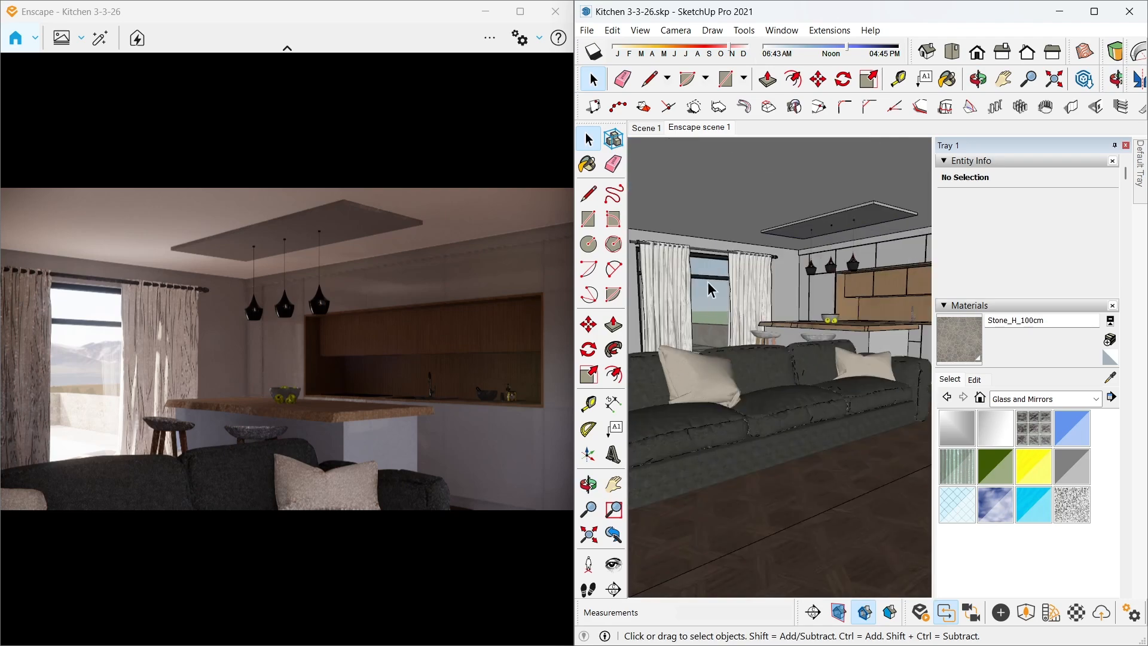
Sample Curtain_A01_20cm from the curtain in the Enscape Material Editor and use its albedo as a bump map with an amount of 3.00
scroll(760, 293, "up", 7)
scroll(754, 324, "down", 2)
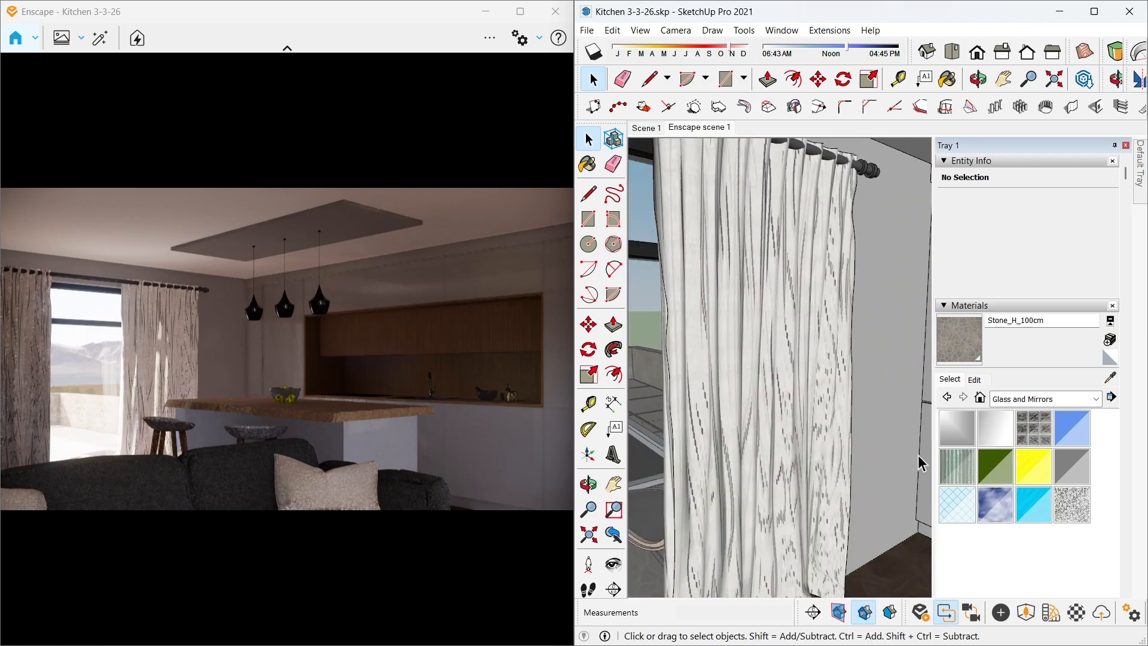
left_click(1076, 612)
mouse_move(688, 91)
left_mouse_down()
mouse_move(464, 91)
mouse_move(744, 101)
left_mouse_up()
left_click(1110, 378)
left_click(841, 345)
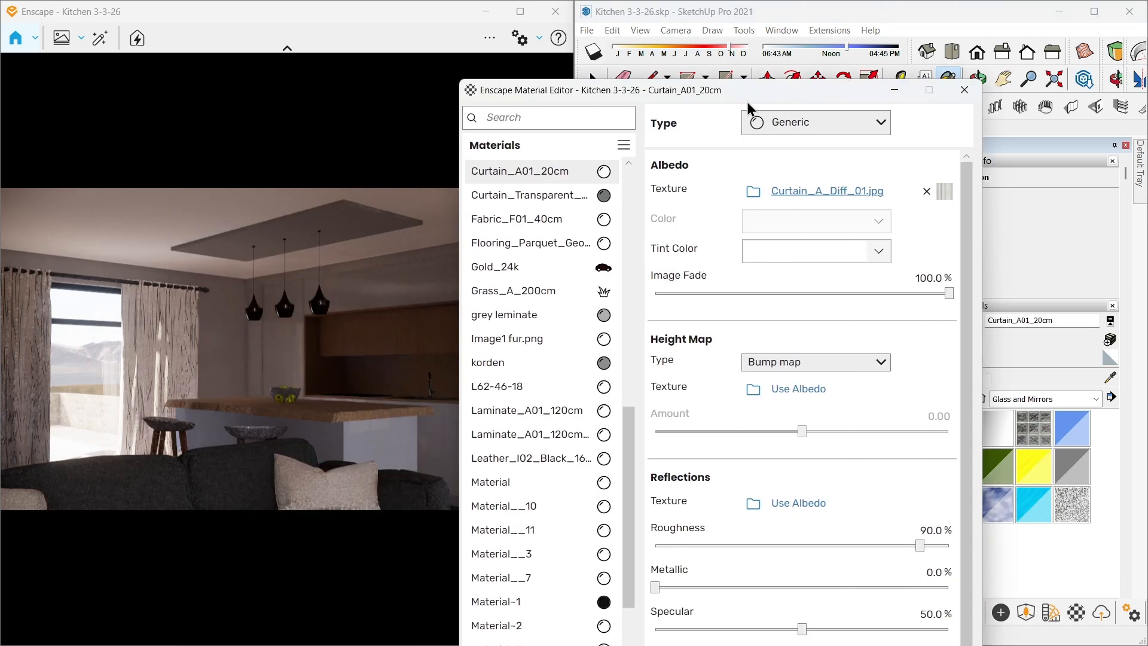
scroll(841, 380, "down", 1)
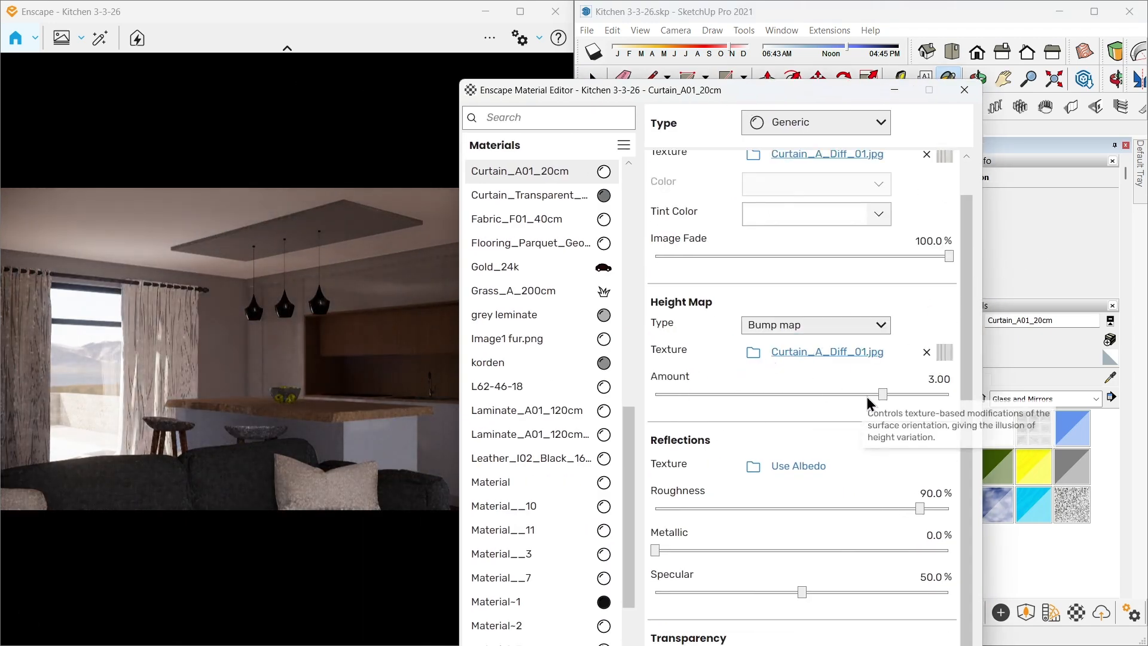
Set the curtain material's transparency type to Cutout and load images - Copy.jpg as the cutout texture
scroll(856, 402, "down", 1)
left_click_drag(719, 96, 705, 12)
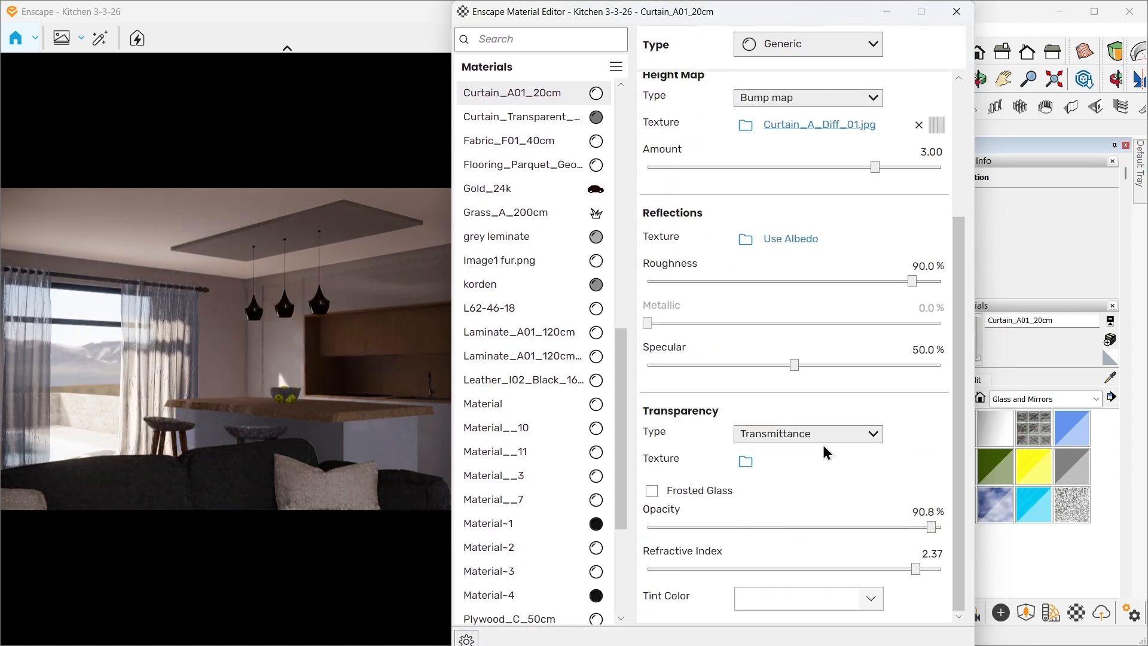
left_click(825, 437)
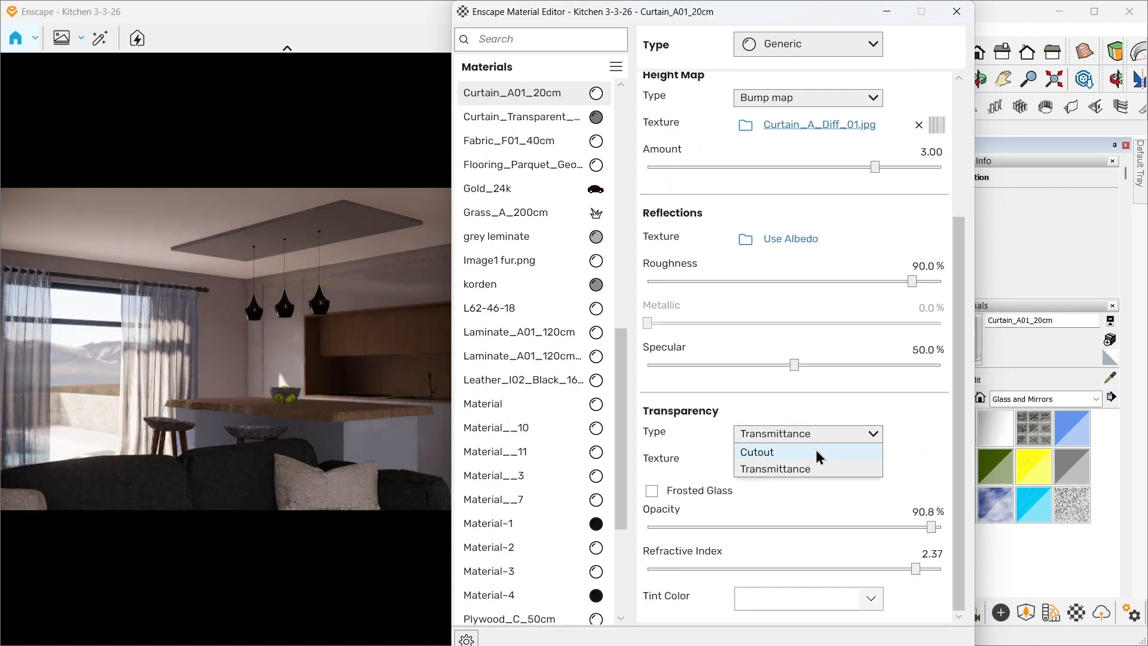
left_click(816, 451)
left_click(746, 600)
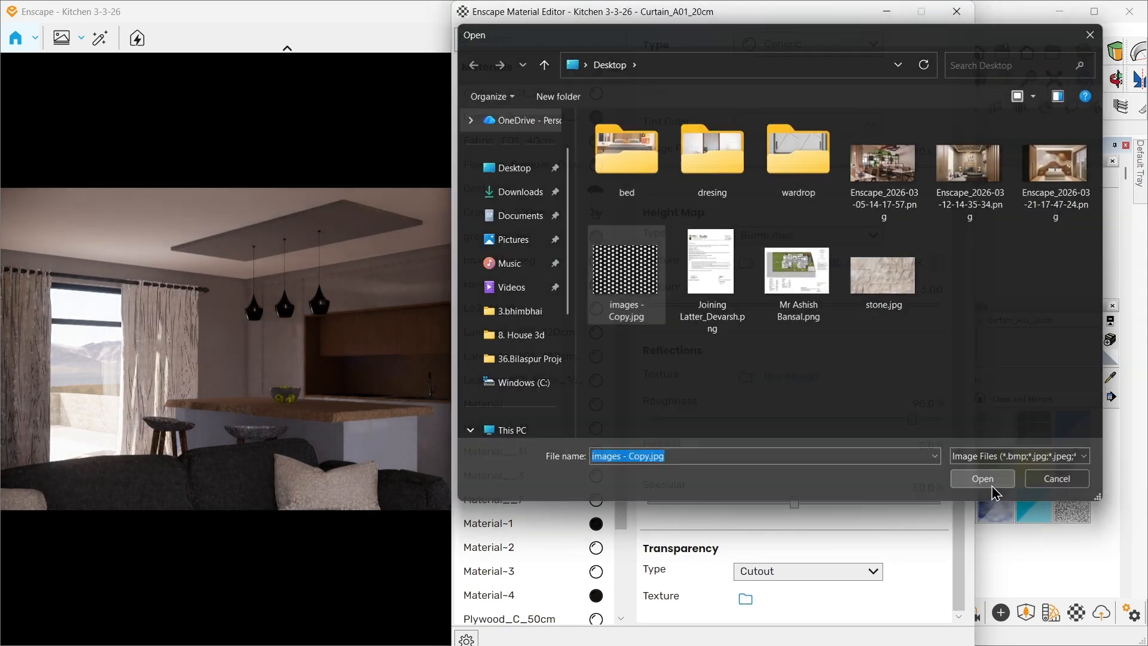
left_click(984, 480)
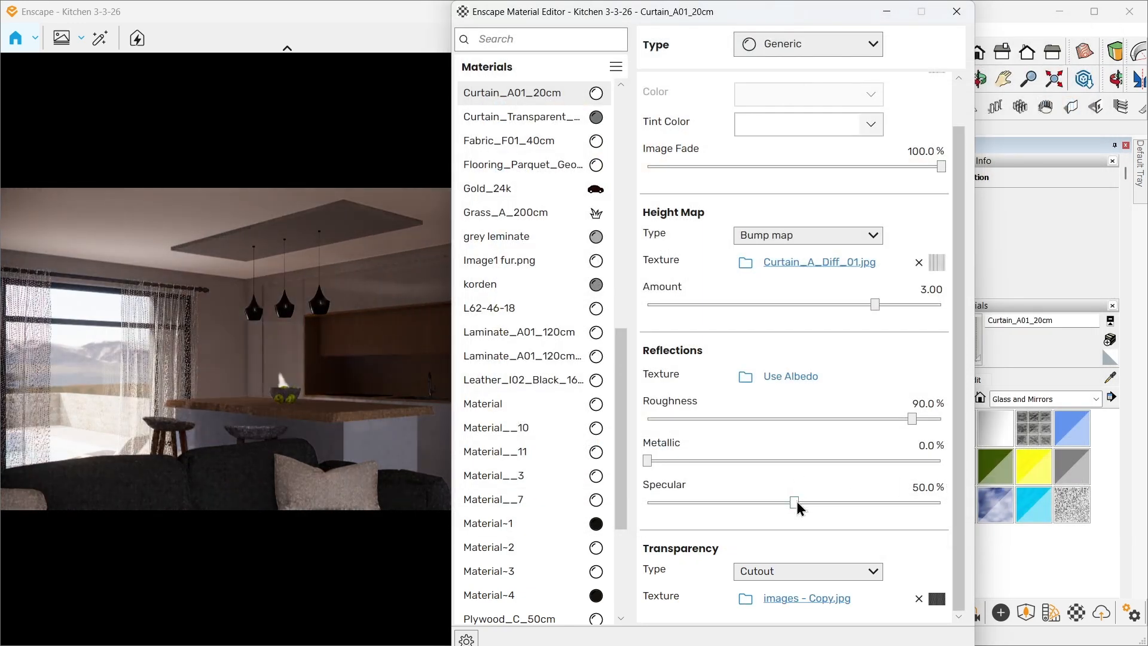
Invert the curtain's cutout texture, set its brightness to 39 % and close the material editor
left_click(937, 598)
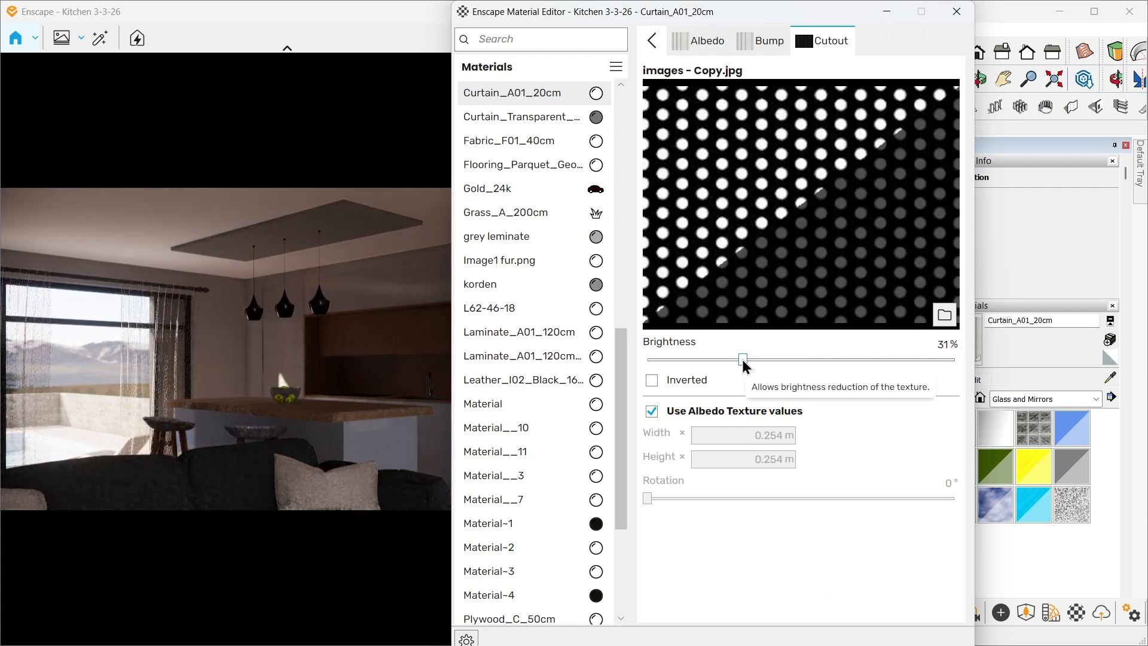
left_click_drag(685, 363, 801, 360)
left_click(652, 380)
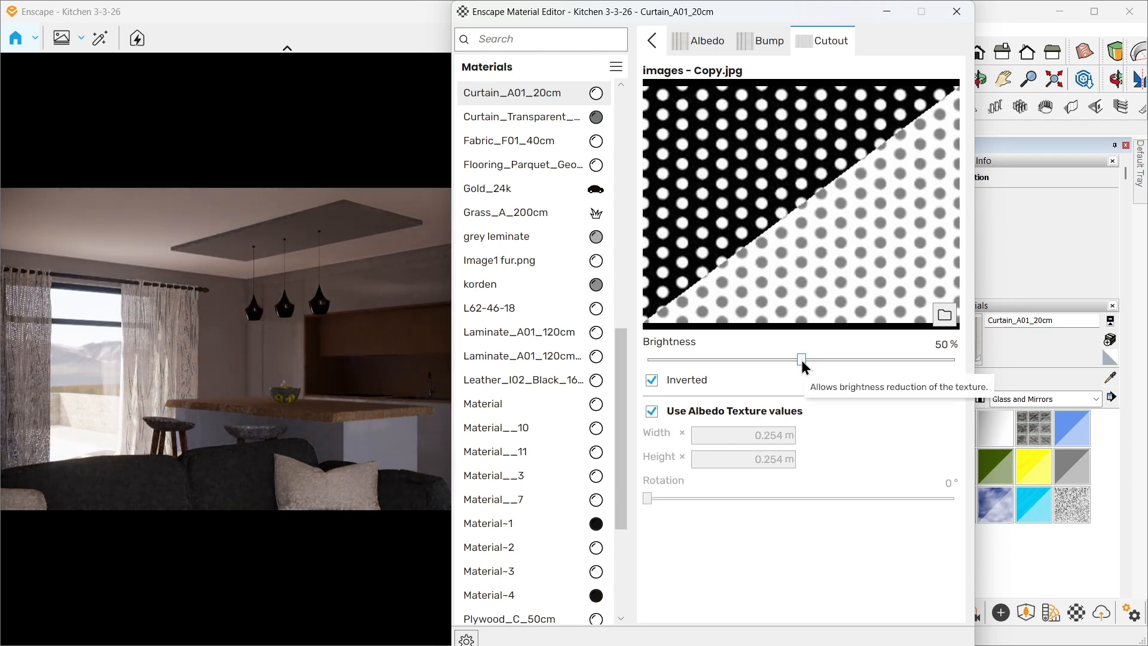
left_click_drag(802, 361, 768, 358)
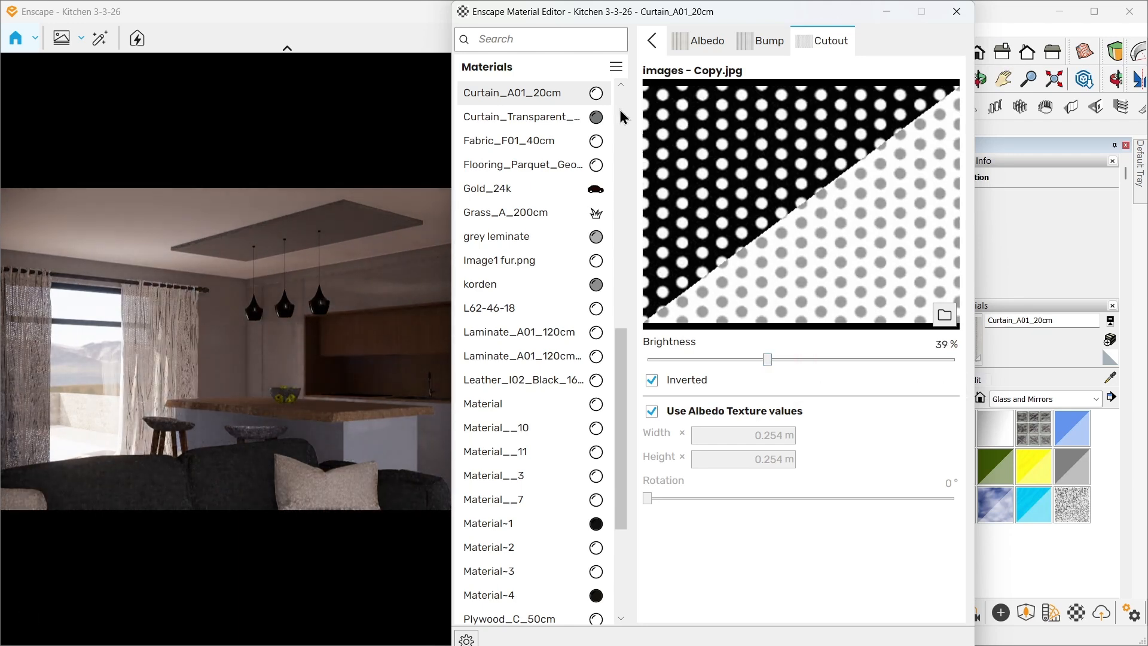
left_click(653, 41)
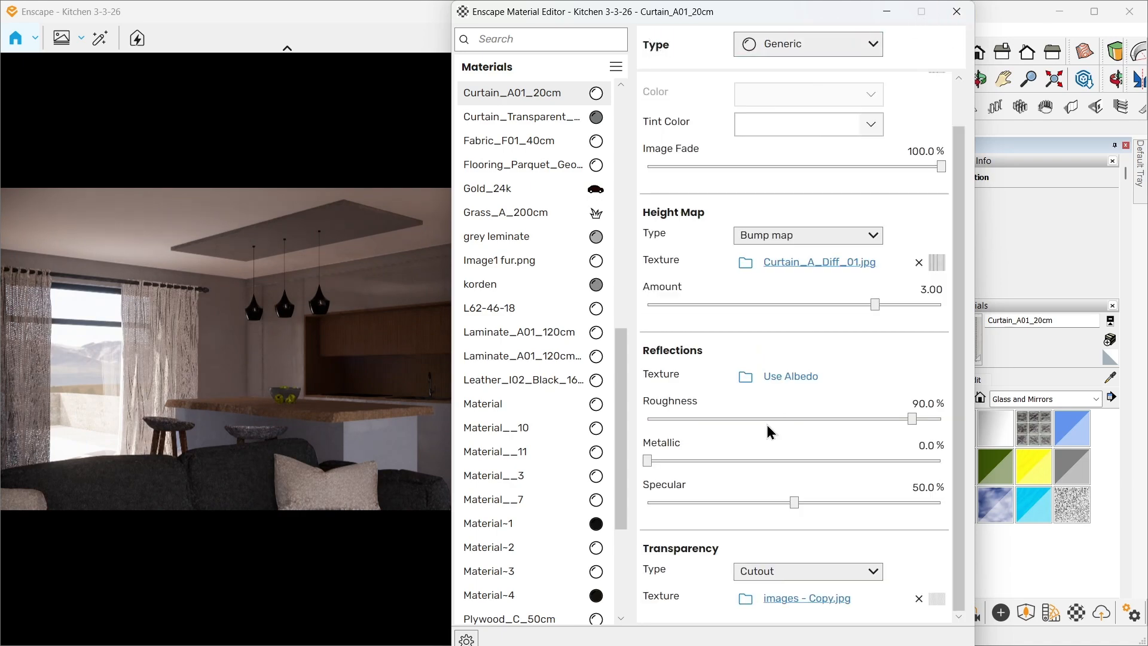
left_click(957, 19)
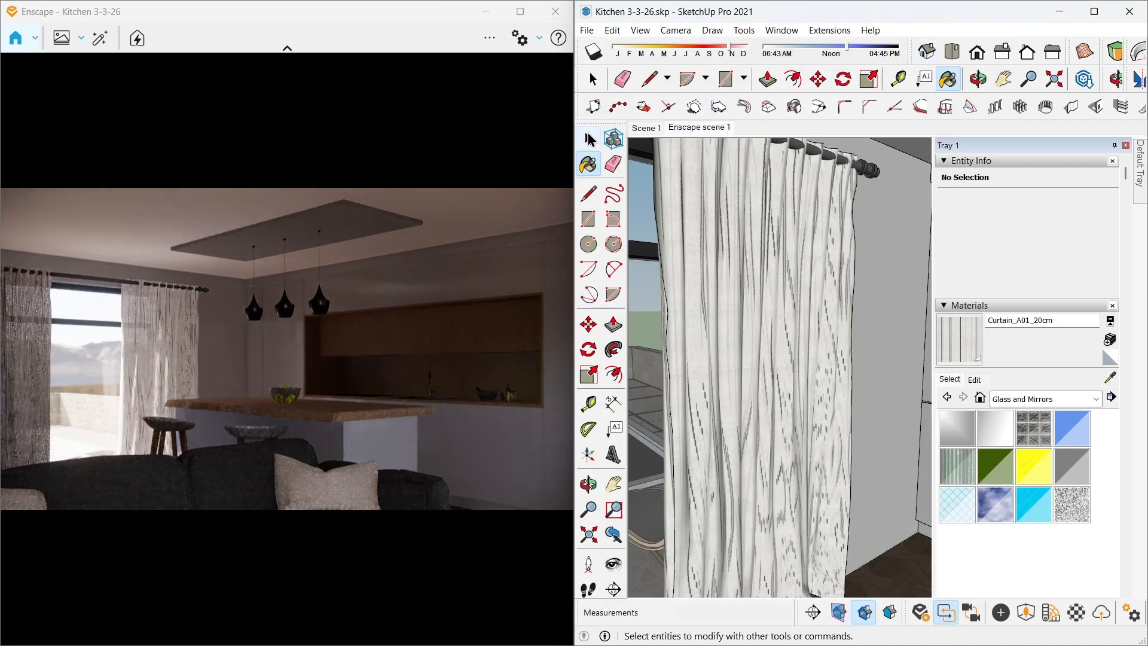
Place a downward-facing Enscape spotlight at the bulb of a pendant lamp above the island and set its beam angle to 89.8°
scroll(761, 268, "down", 4)
scroll(758, 276, "down", 5)
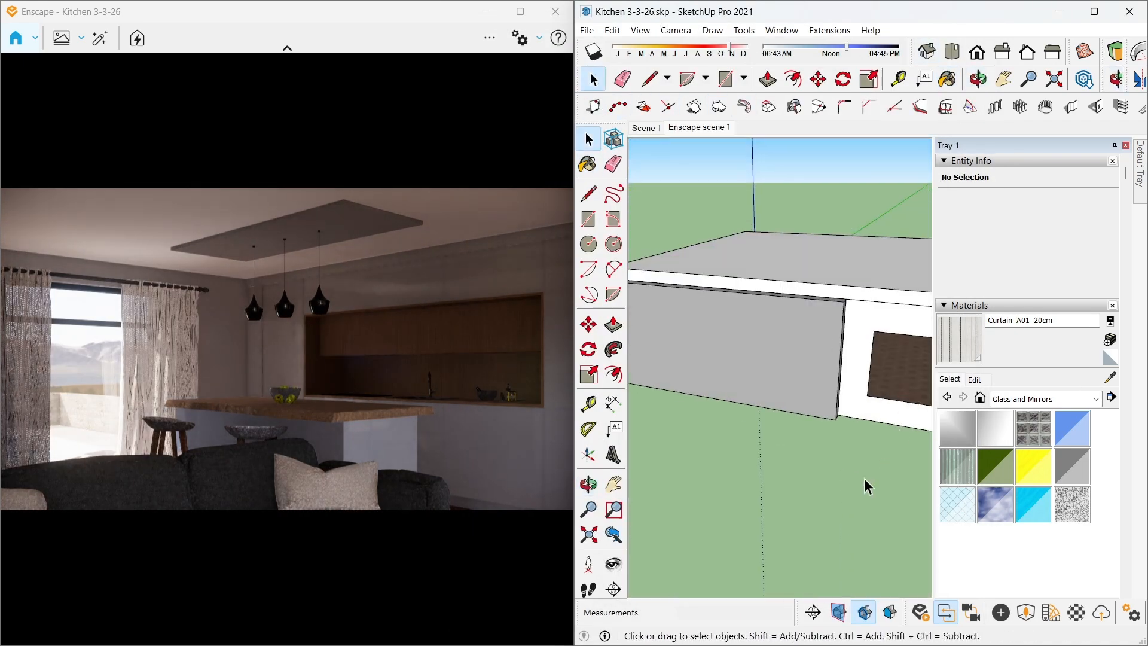
scroll(802, 443, "down", 3)
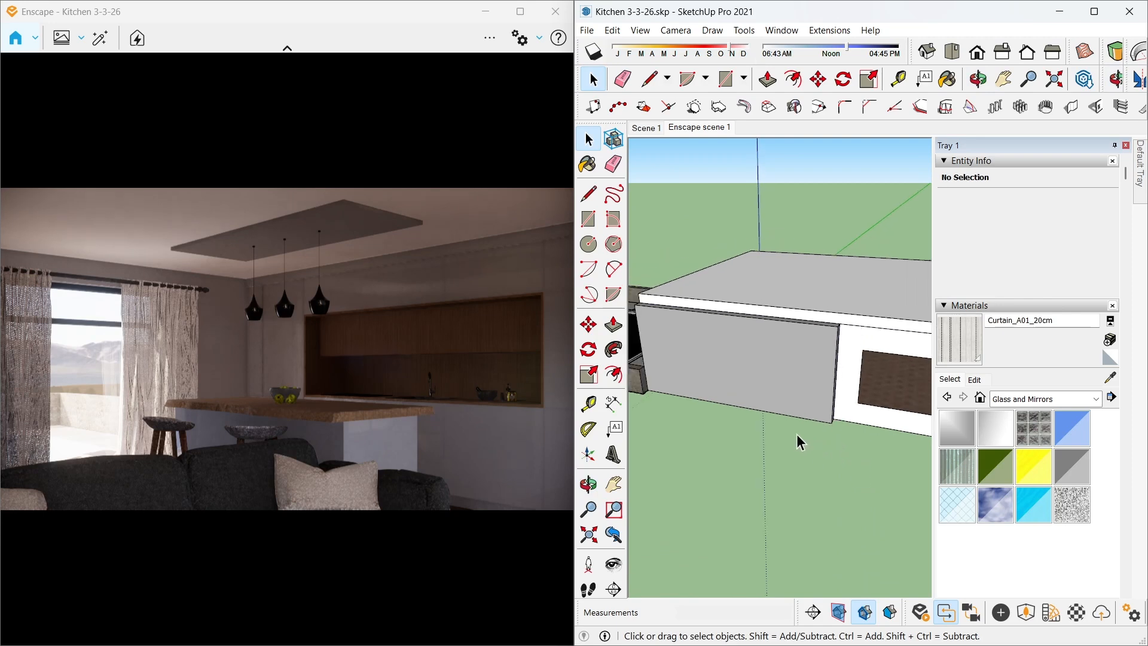
middle_click_drag(797, 441, 799, 340)
scroll(799, 341, "up", 8)
middle_click_drag(731, 361, 747, 392, "shift")
scroll(708, 319, "up", 3)
mouse_move(708, 319)
middle_mouse_down()
mouse_move(705, 346)
mouse_move(761, 391)
mouse_move(755, 364)
mouse_move(758, 402)
middle_mouse_up()
scroll(761, 391, "up", 2)
scroll(767, 430, "up", 4)
scroll(768, 430, "down", 1)
scroll(726, 265, "up", 6)
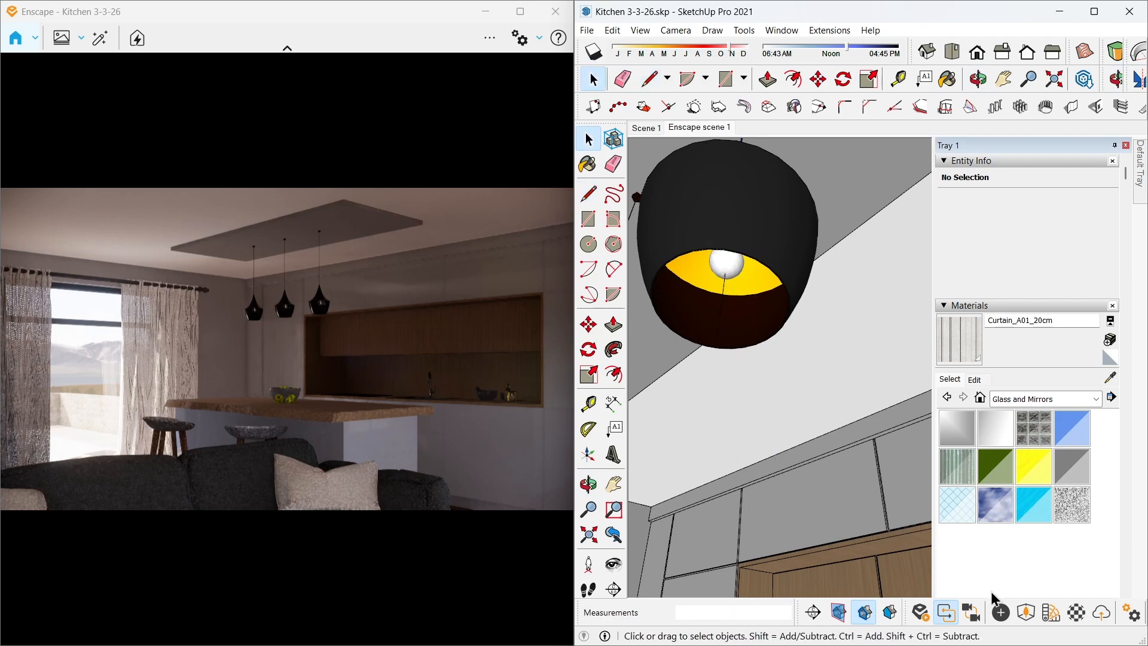
left_click(1008, 614)
left_click(263, 191)
left_click(725, 273)
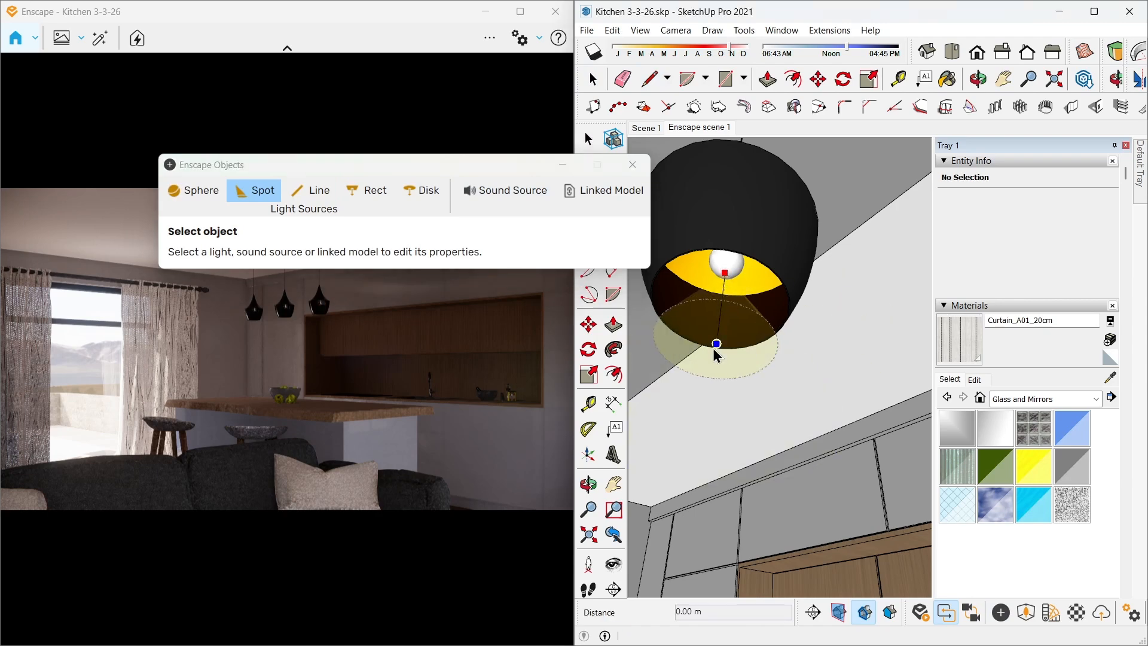
left_click(717, 344)
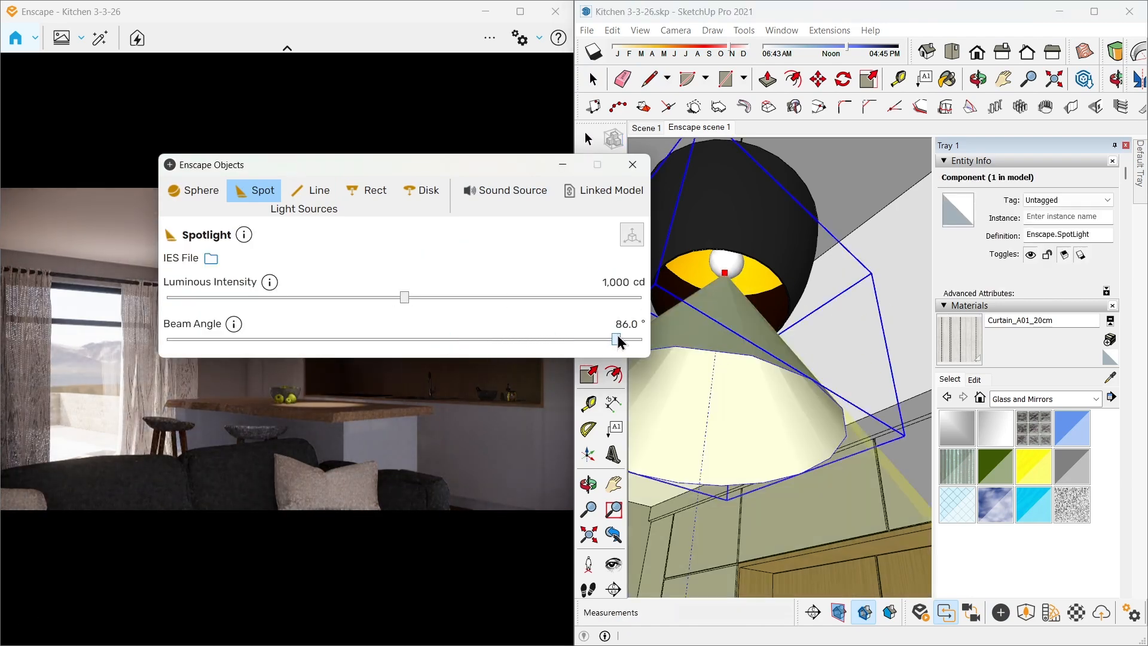
left_click_drag(597, 339, 641, 340)
left_click_drag(390, 170, 448, 193)
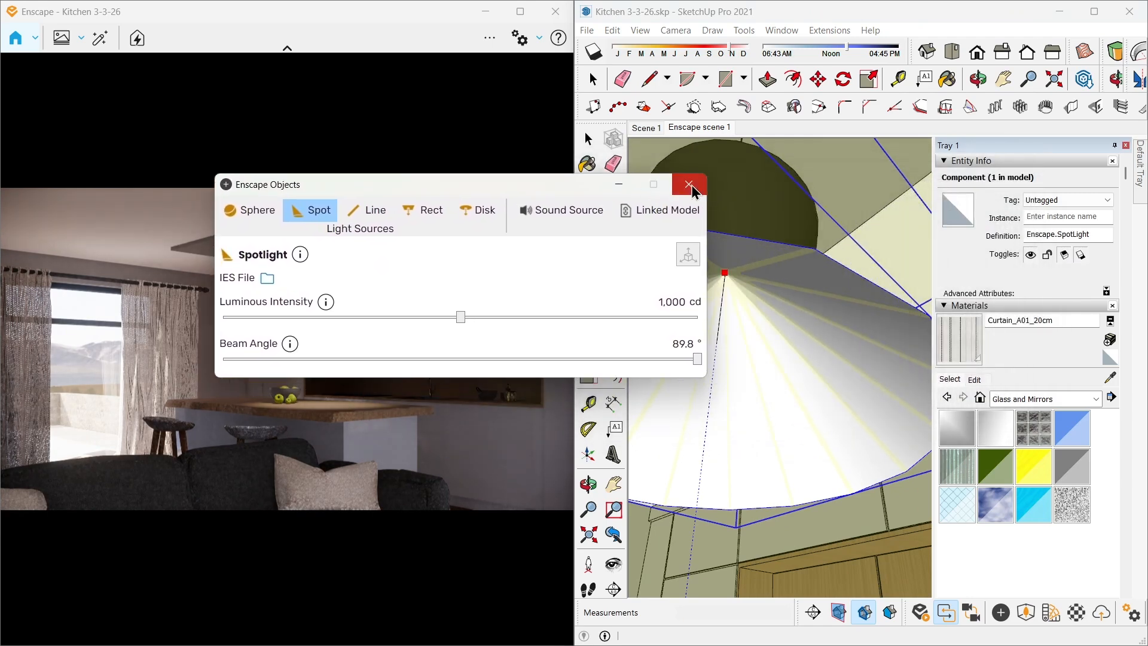
Paint the pendant lamp's spotlight with 0037_SandyBrown from the Colors-Named collection
scroll(944, 399, "down", 1)
scroll(898, 448, "down", 5)
mouse_move(861, 376)
middle_mouse_down()
mouse_move(860, 414)
mouse_move(857, 381)
middle_mouse_up()
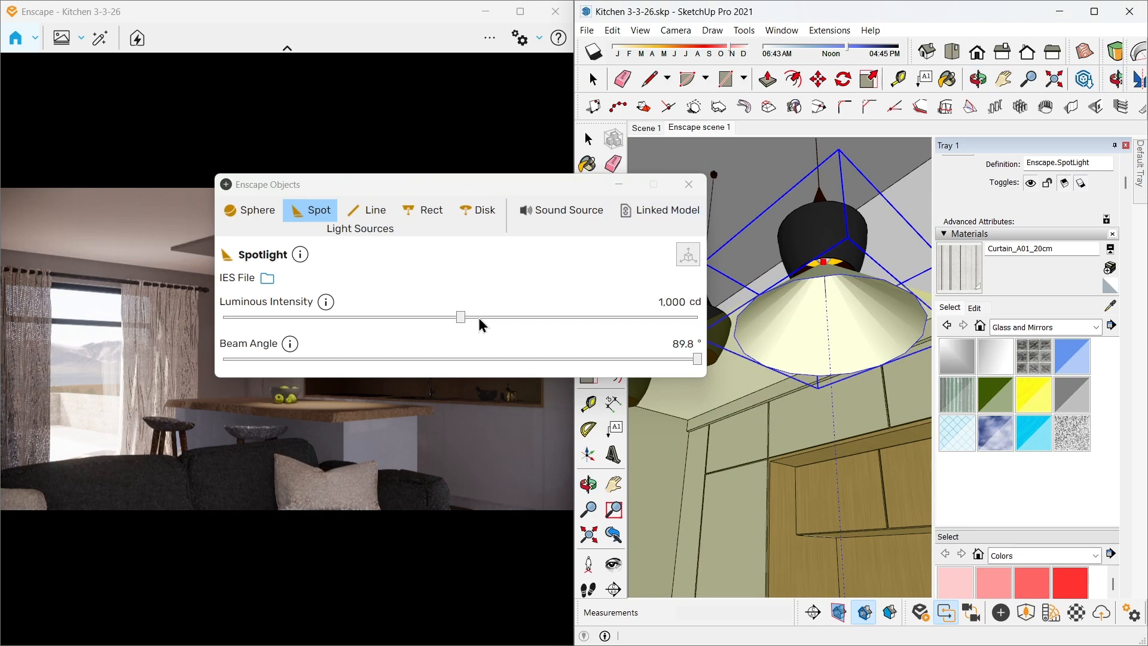
left_click(1048, 330)
left_click(1025, 378)
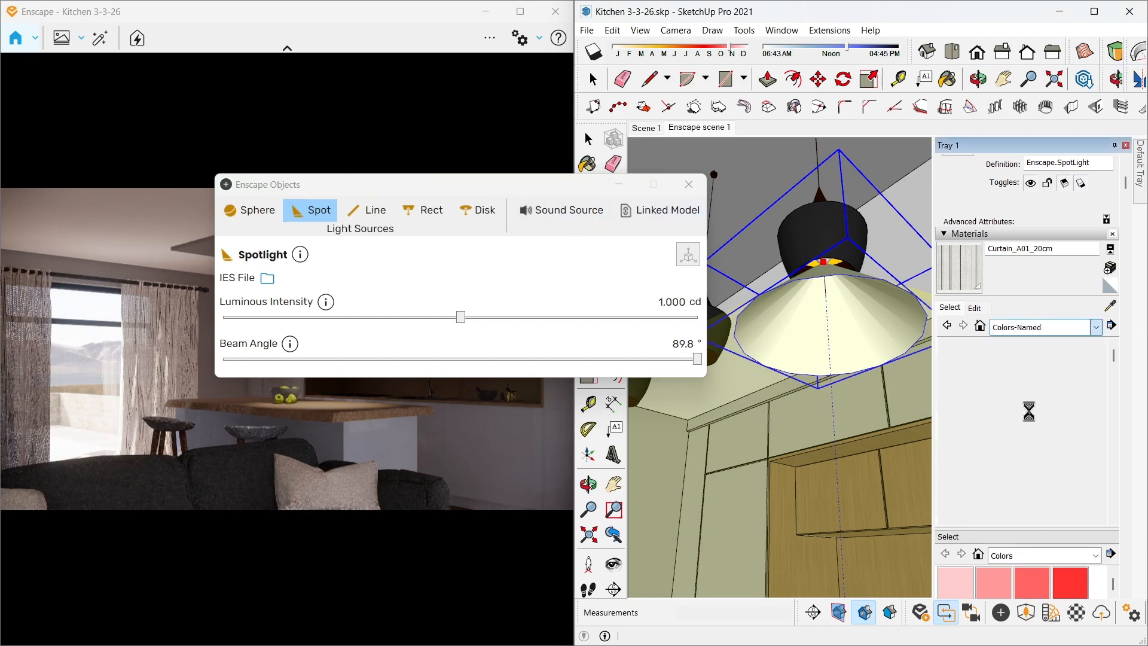
scroll(1030, 426, "down", 6)
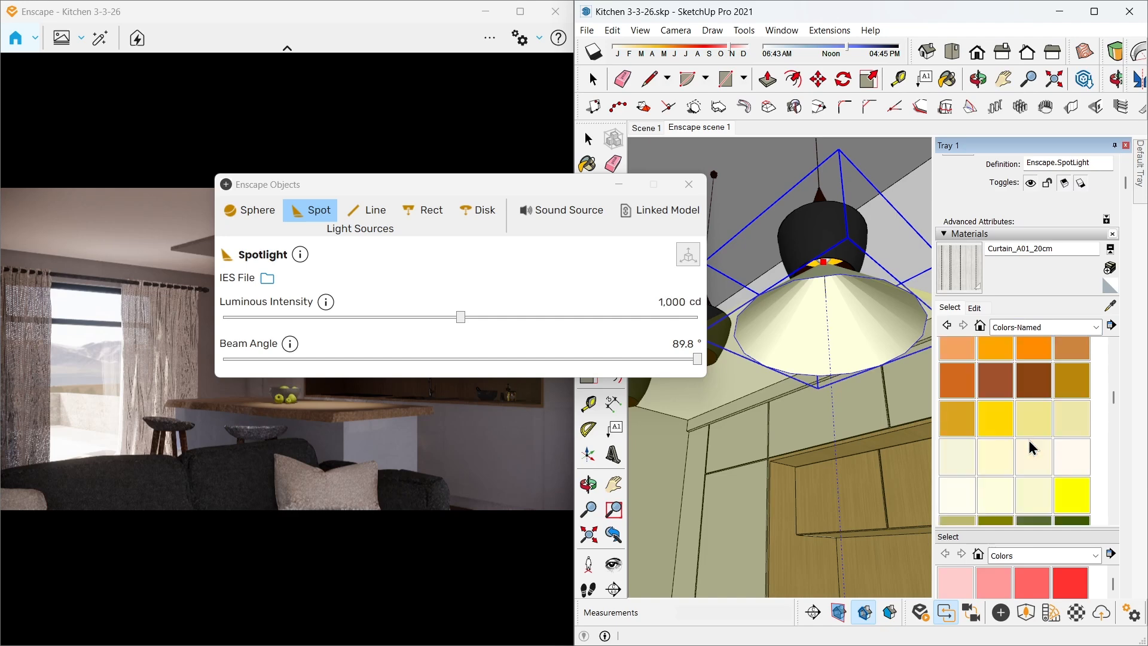
scroll(1009, 421, "down", 10)
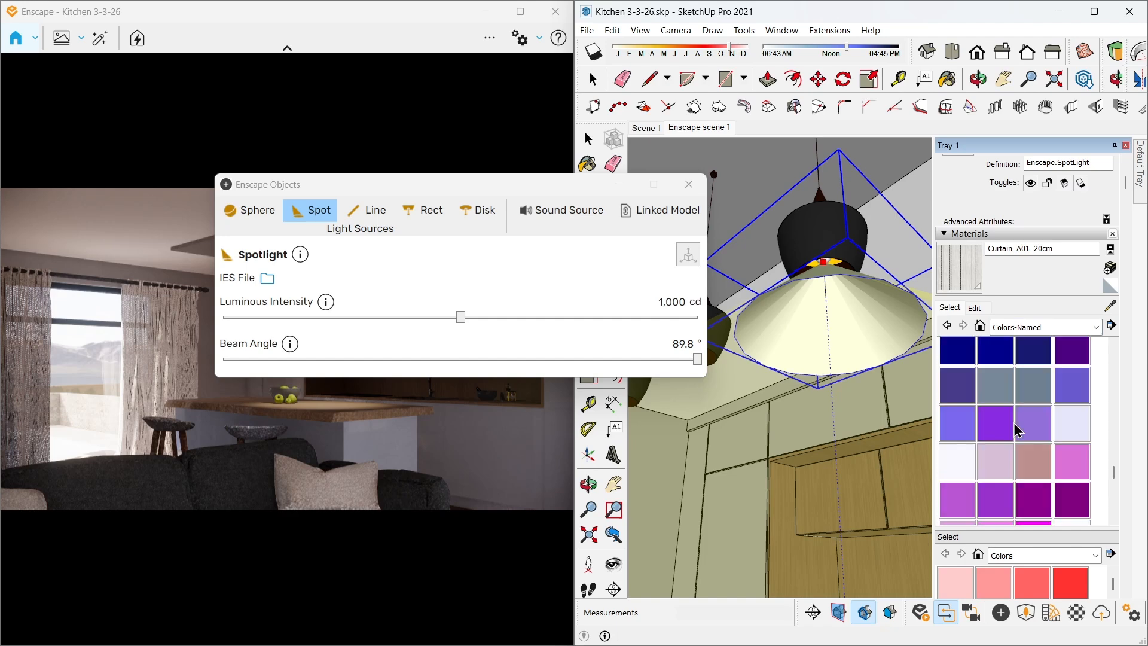
scroll(1029, 448, "up", 5)
scroll(1032, 443, "up", 5)
scroll(1017, 434, "down", 3)
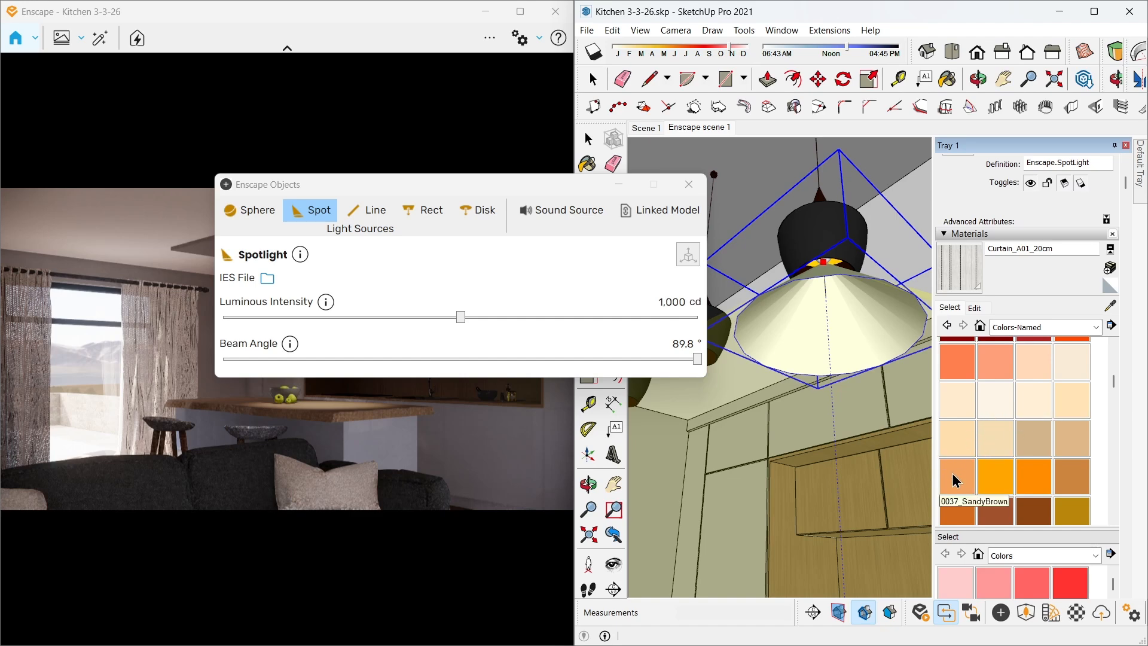
left_click(957, 478)
left_click(836, 329)
Set the SandyBrown colour's saturation to 67 and close the Enscape Objects window
left_click(980, 309)
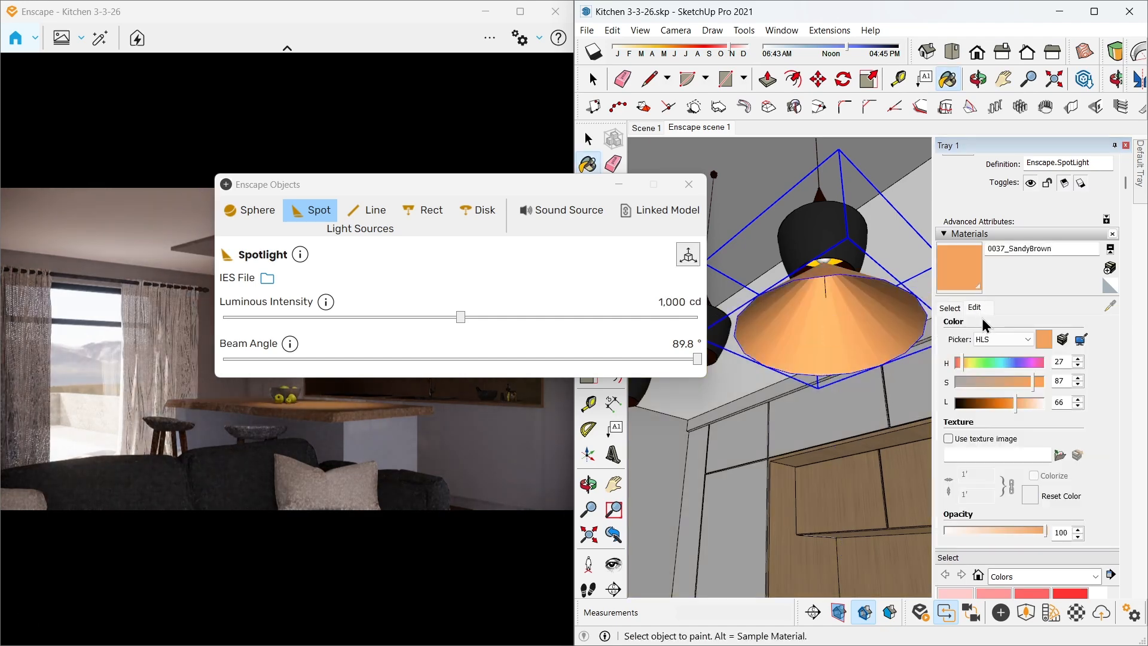
left_click_drag(536, 190, 516, 312)
left_click(669, 309)
left_click(593, 146)
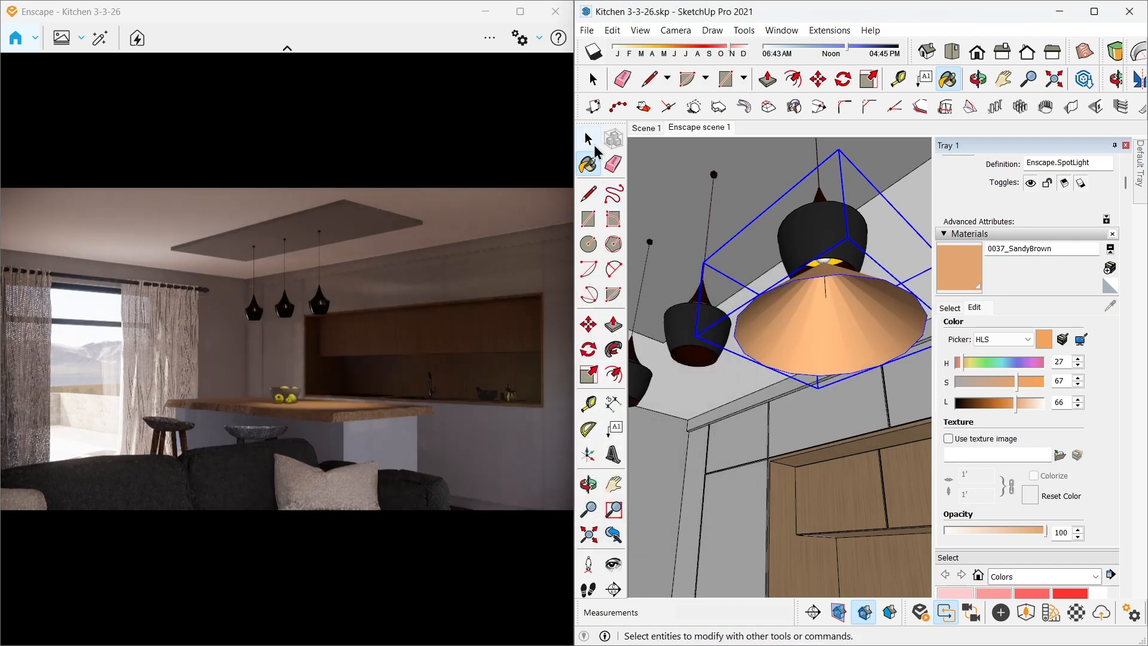
Copy the spotlight from the first pendant lamp's bulb to the bulbs of the other two pendant lamps
scroll(825, 262, "up", 4)
scroll(828, 275, "down", 3)
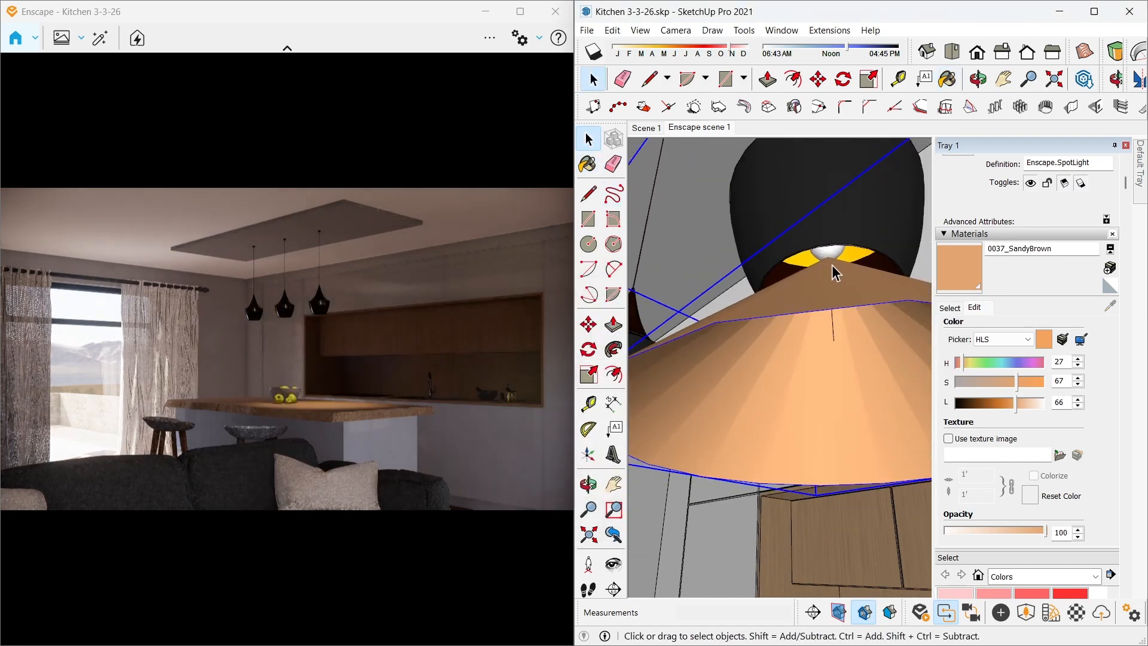
scroll(827, 274, "up", 5)
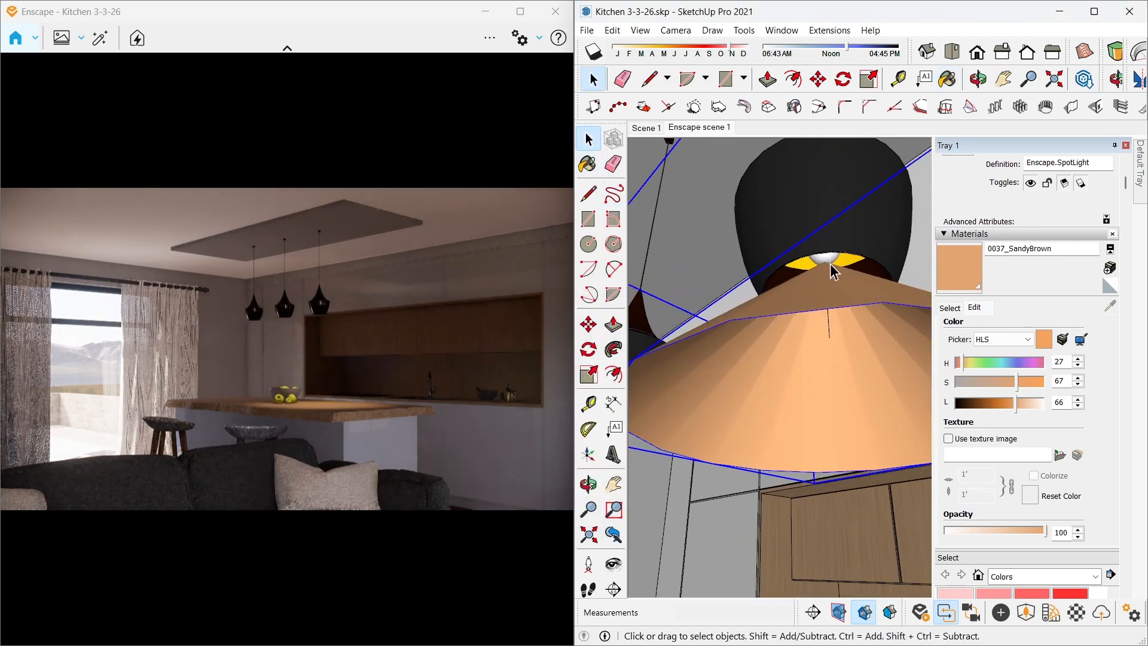
key("m")
key("ctrl")
left_click(820, 263)
scroll(825, 310, "down", 6)
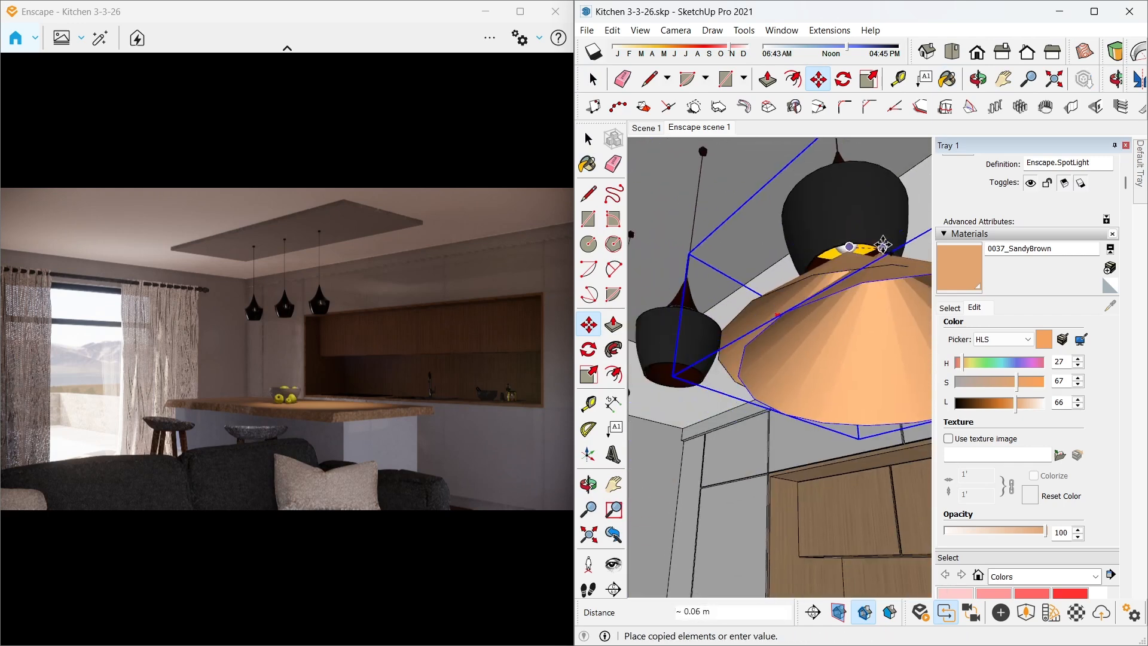
scroll(777, 303, "up", 5)
scroll(778, 303, "up", 3)
middle_click_drag(777, 302, 751, 290)
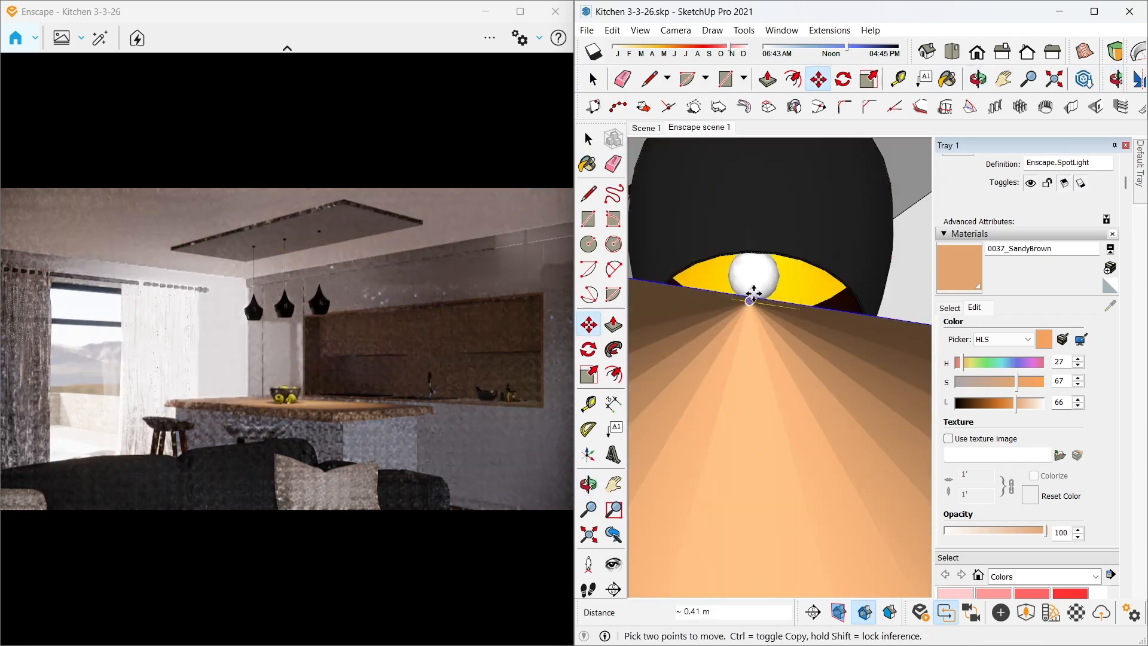
scroll(752, 293, "down", 6)
scroll(686, 384, "up", 5)
middle_click_drag(685, 383, 688, 359)
left_click(671, 357)
middle_click_drag(746, 331, 787, 355)
scroll(753, 323, "down", 7)
key("space")
Try to sample the white pendant bulb's material for the Enscape Material Editor, and close the editor
scroll(790, 383, "down", 7)
scroll(778, 430, "down", 10)
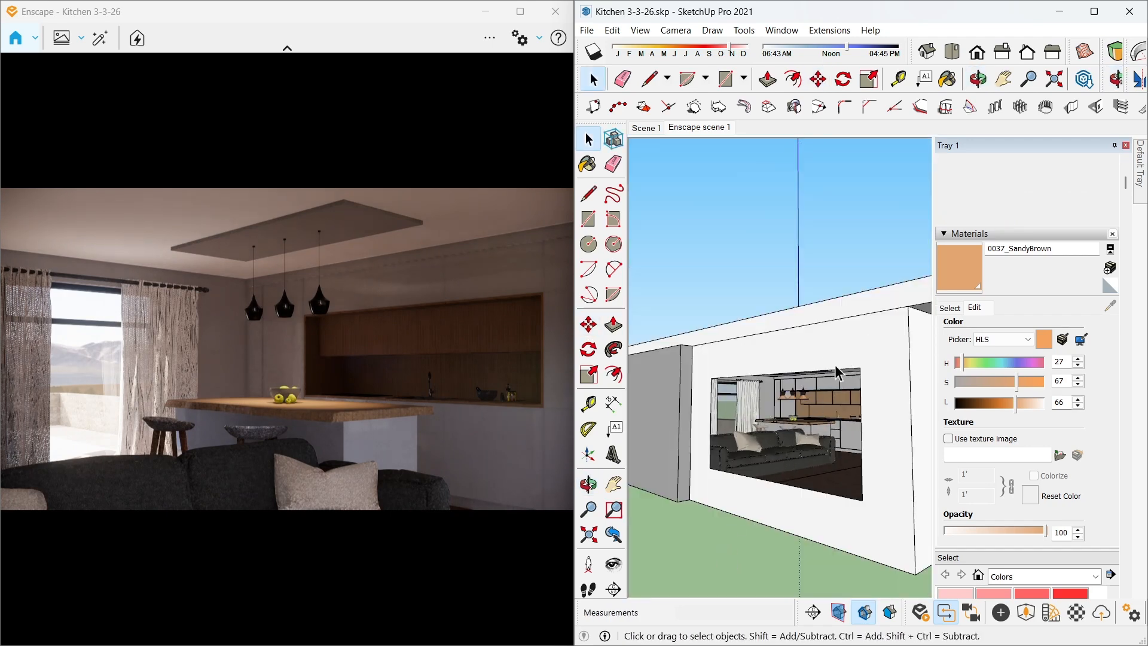
scroll(815, 382, "up", 10)
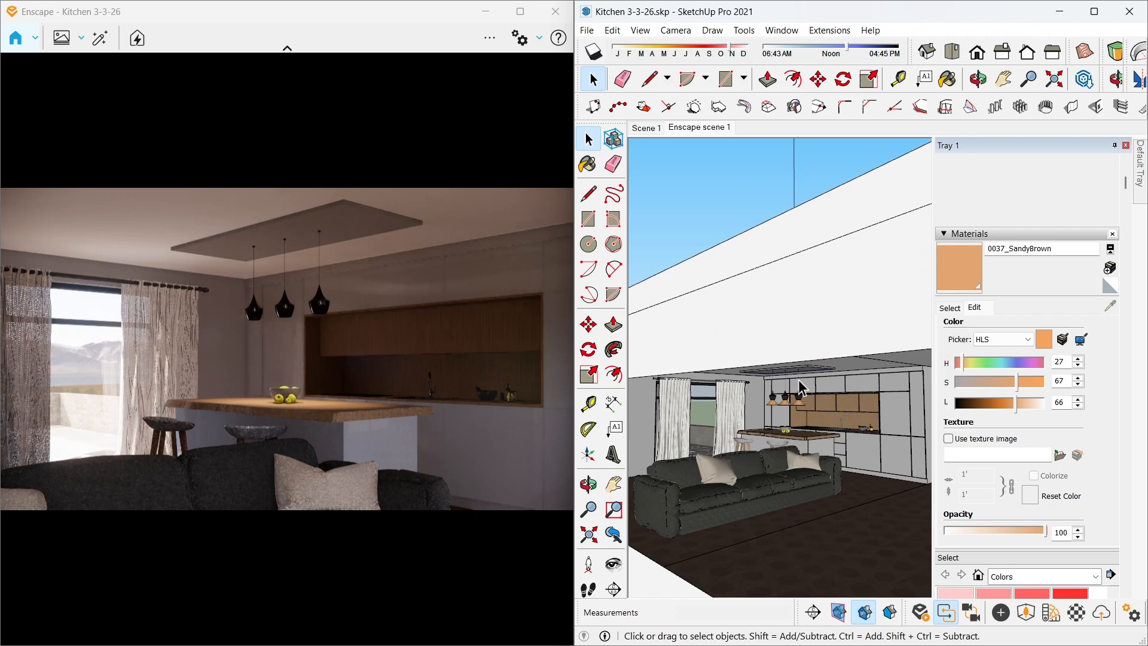
scroll(798, 379, "down", 5)
scroll(795, 392, "up", 6)
scroll(795, 402, "up", 8)
scroll(725, 403, "up", 5)
middle_click_drag(723, 405, 773, 210)
left_click(1076, 613)
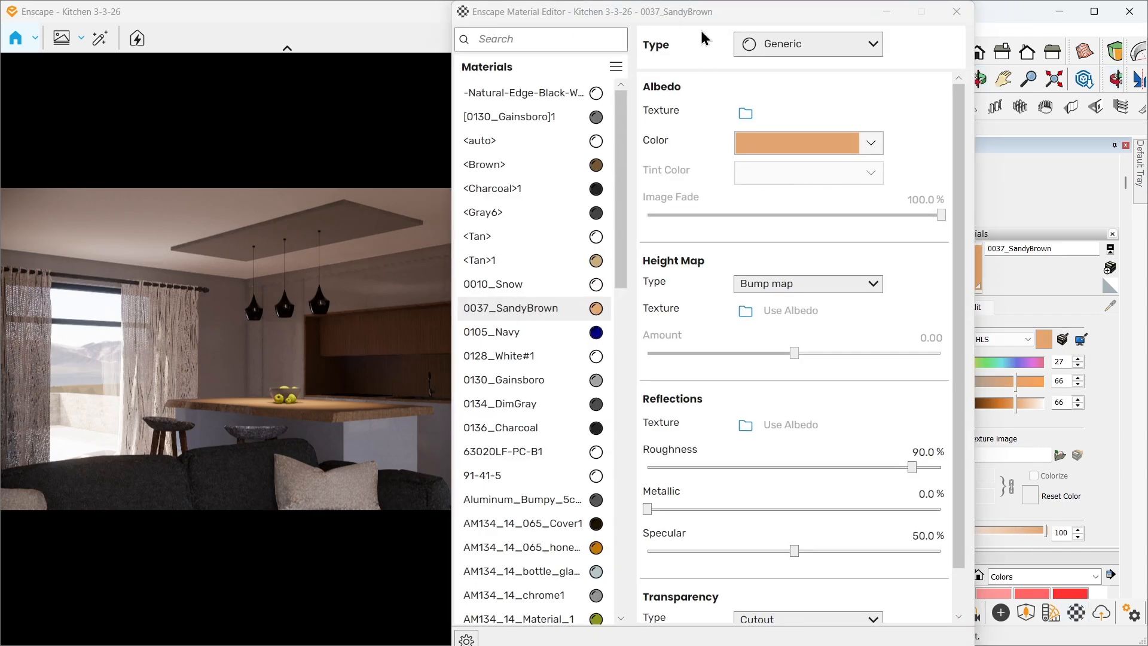
left_click_drag(704, 22, 363, 80)
left_click(956, 309)
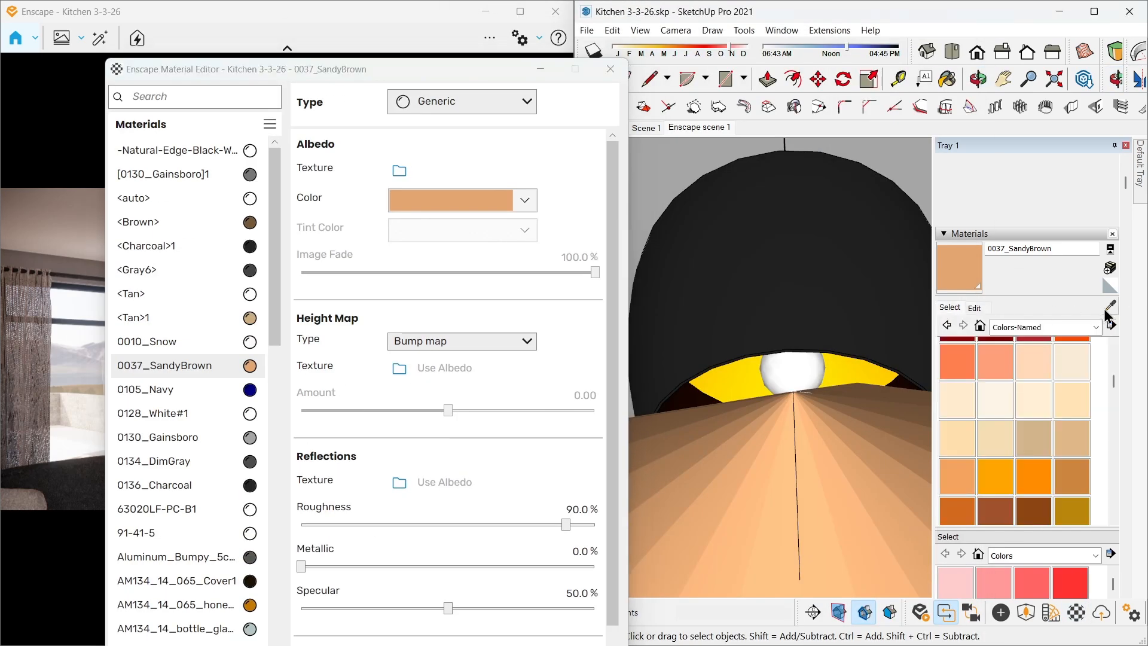
left_click(825, 360)
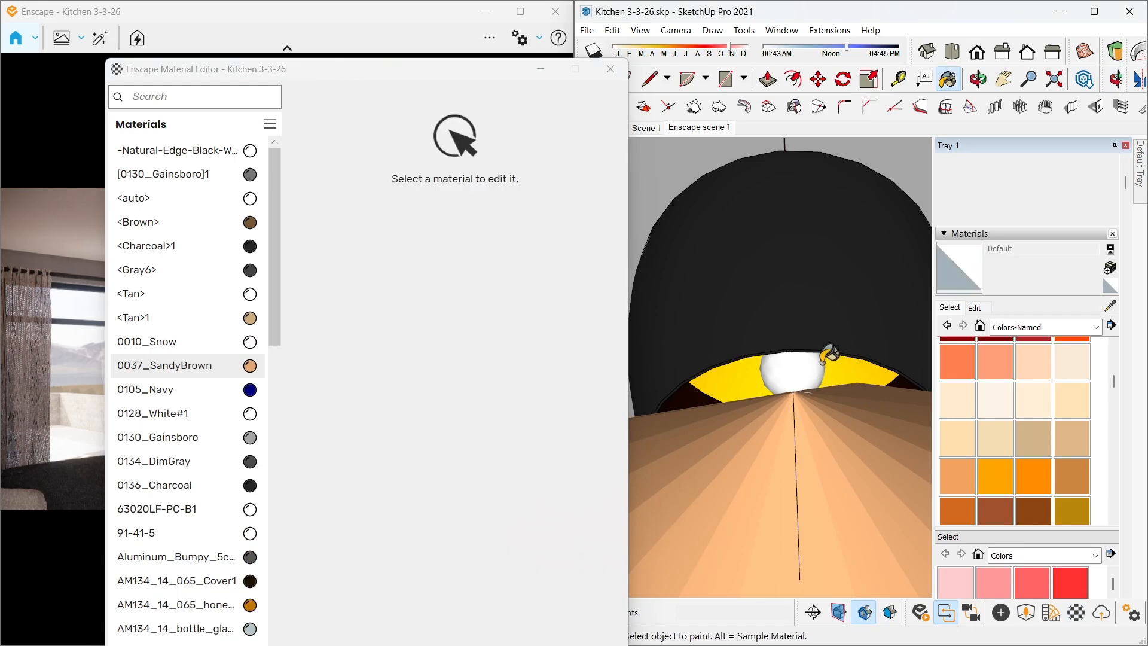
left_click(611, 71)
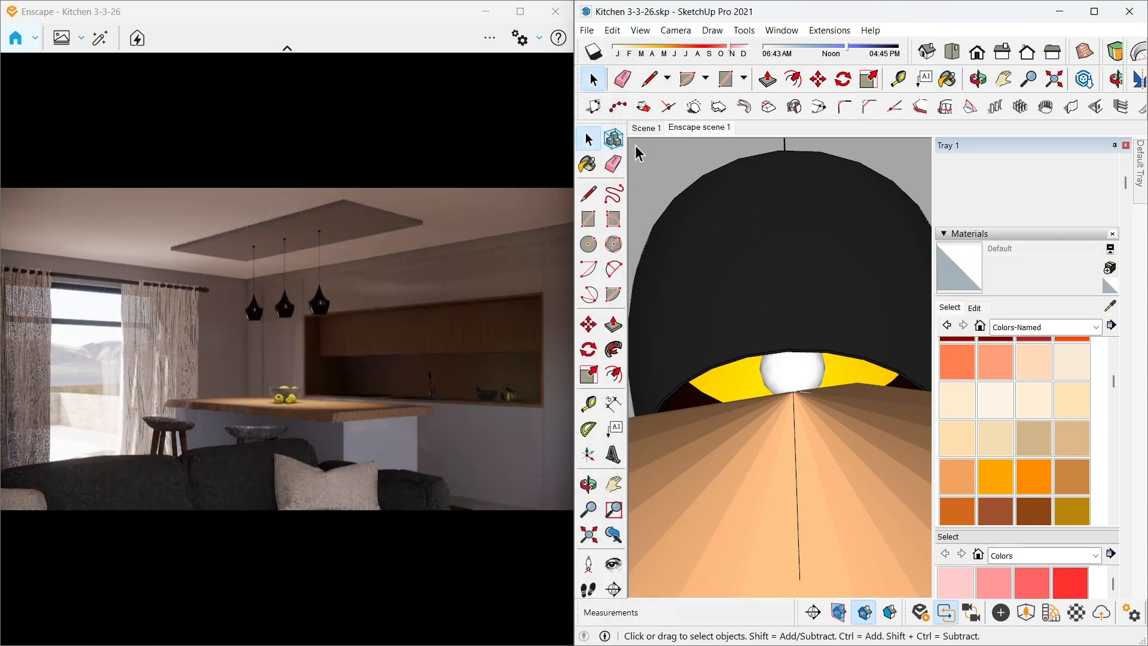
Place an Enscape rectangular light under the wall cabinets, in the back corner above the cooktop
scroll(734, 340, "down", 5)
mouse_move(735, 344)
middle_mouse_down()
mouse_move(772, 297)
mouse_move(755, 326)
mouse_move(745, 278)
middle_mouse_up()
scroll(745, 279, "down", 10)
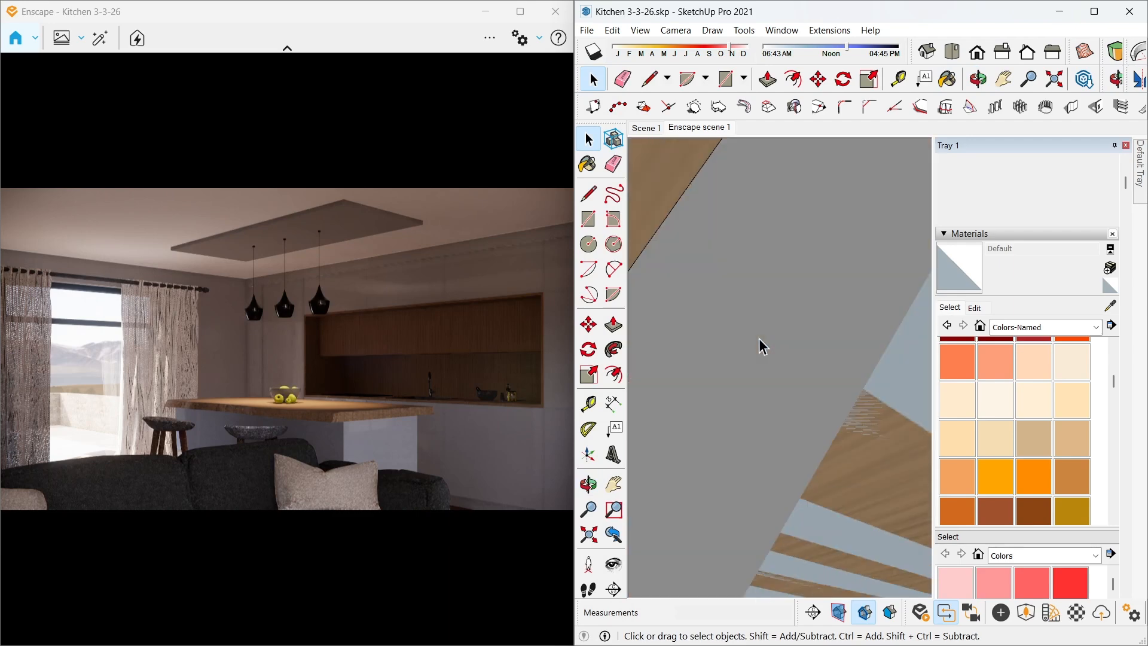
middle_click_drag(785, 316, 804, 483)
scroll(777, 411, "down", 6)
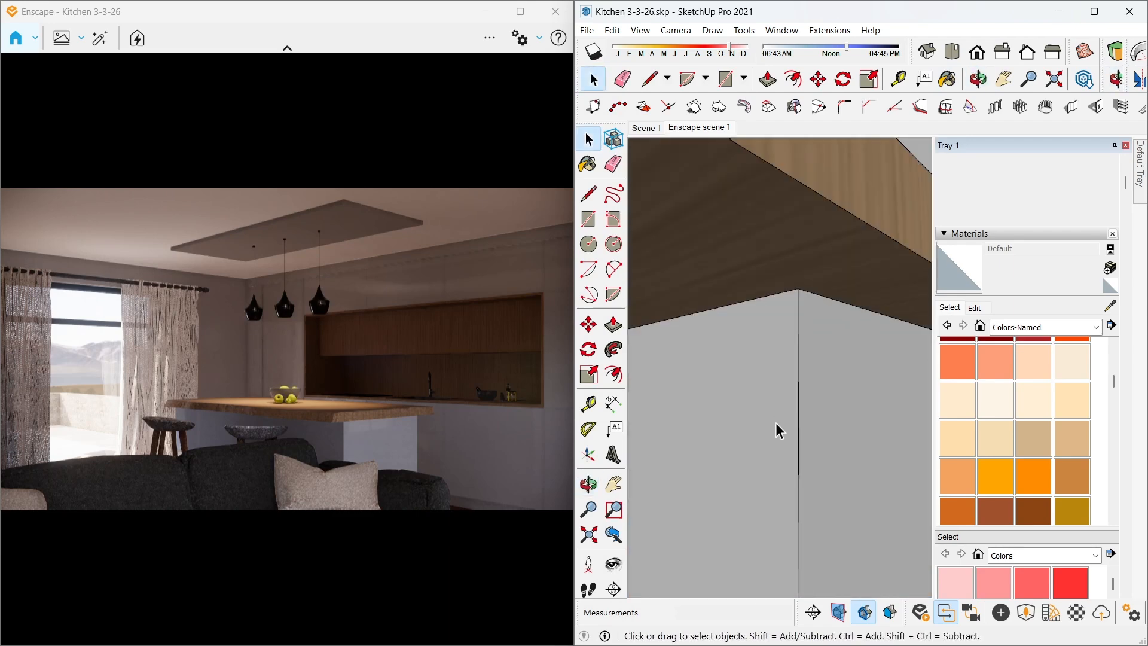
mouse_move(778, 411)
middle_mouse_down()
mouse_move(828, 328)
mouse_move(853, 331)
mouse_move(774, 300)
mouse_move(812, 302)
middle_mouse_up()
scroll(853, 330, "up", 3)
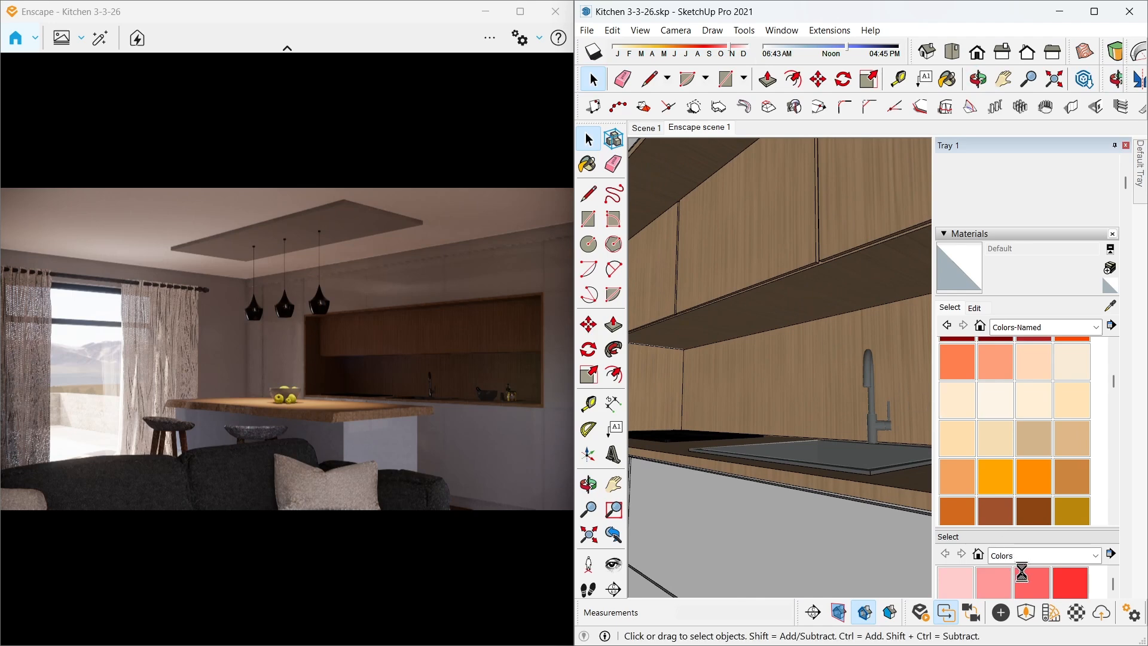
left_click(1001, 613)
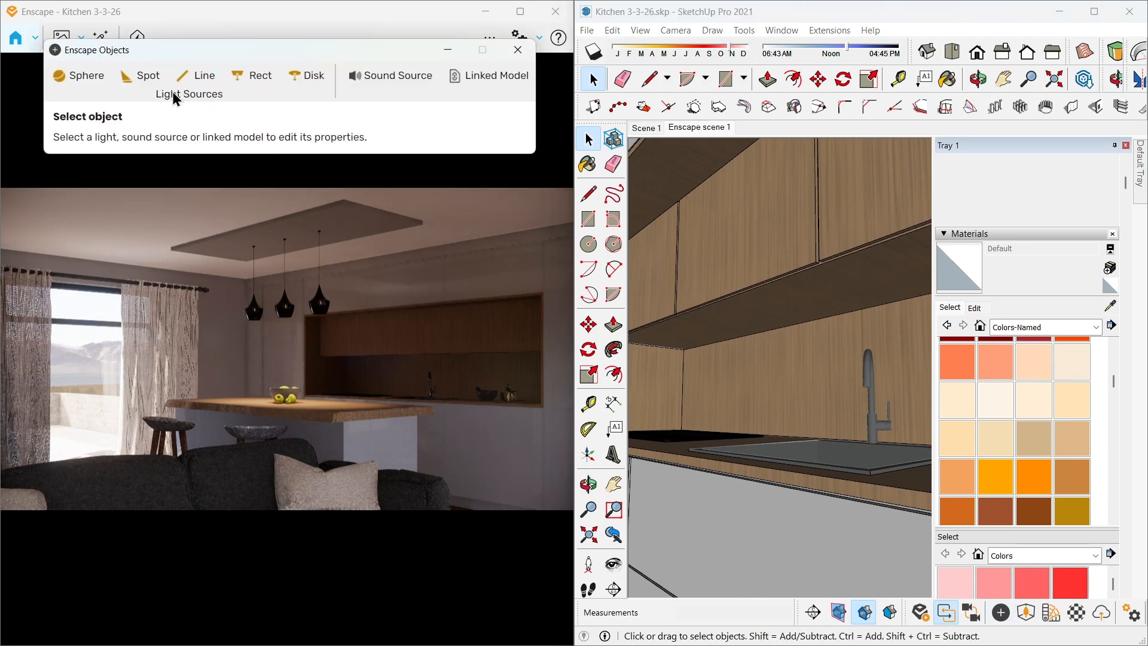
scroll(646, 317, "up", 4)
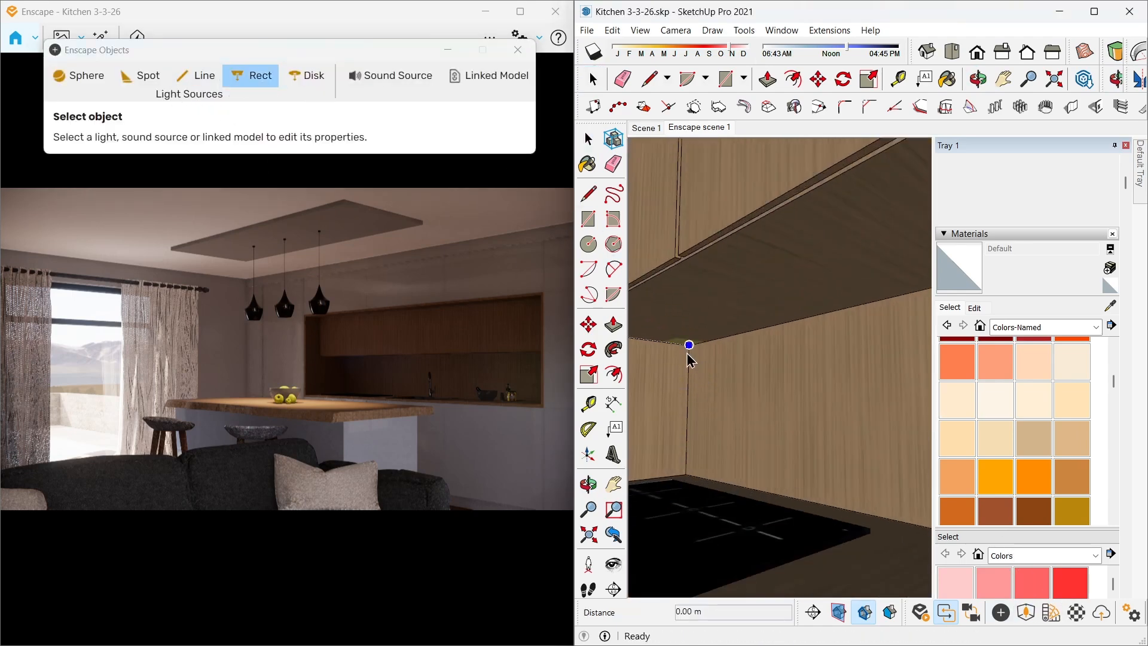
left_click(689, 379)
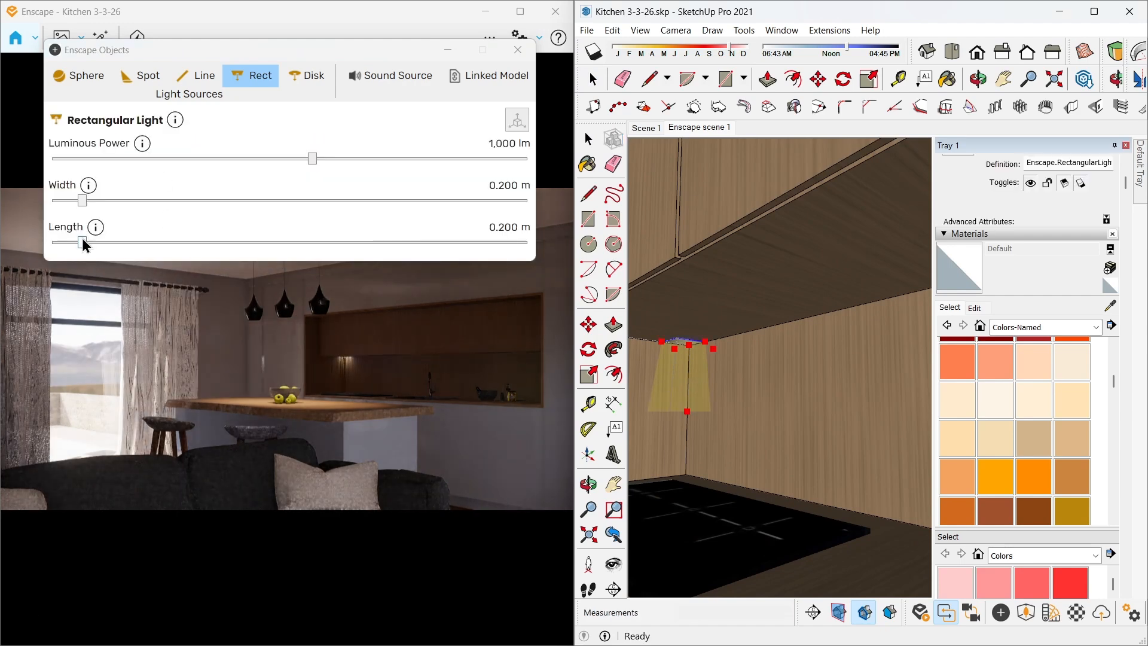
Set the rectangular light's length to 0.046 m and width to 1.251 m, and close the Enscape Objects window
left_click_drag(70, 242, 57, 239)
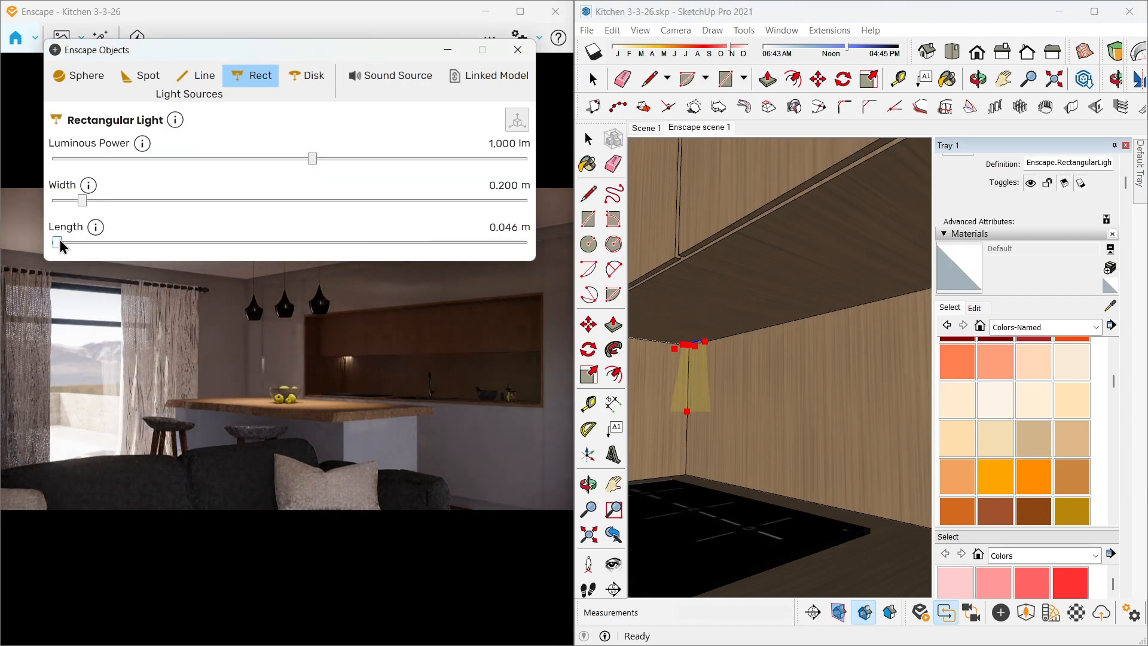
scroll(699, 363, "up", 3)
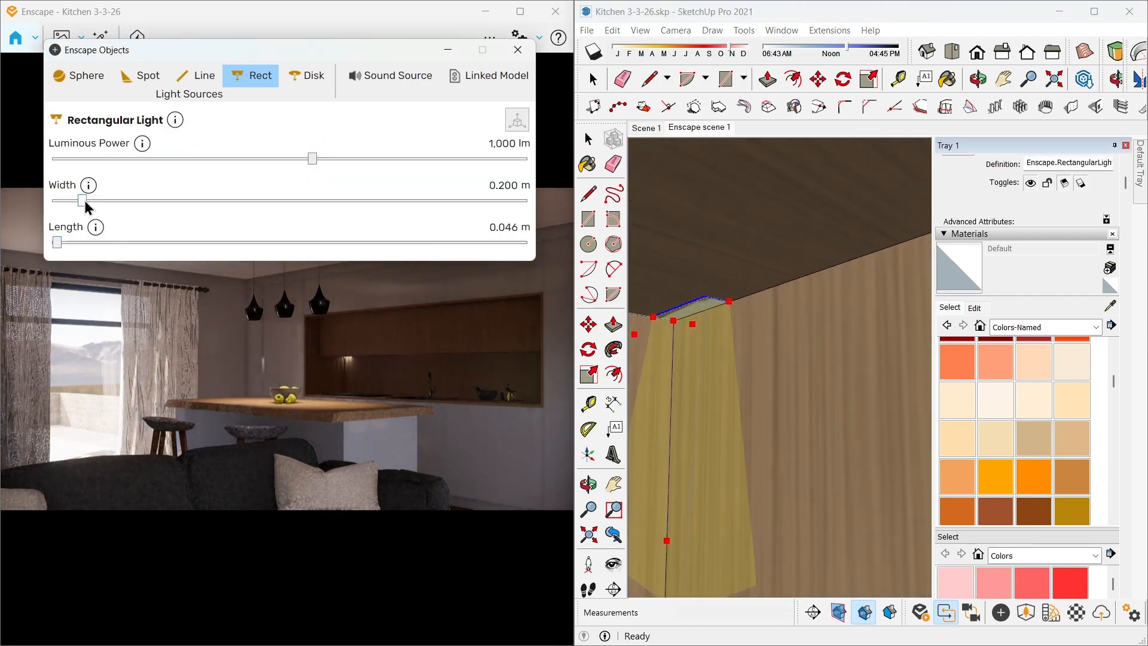
scroll(777, 388, "down", 3)
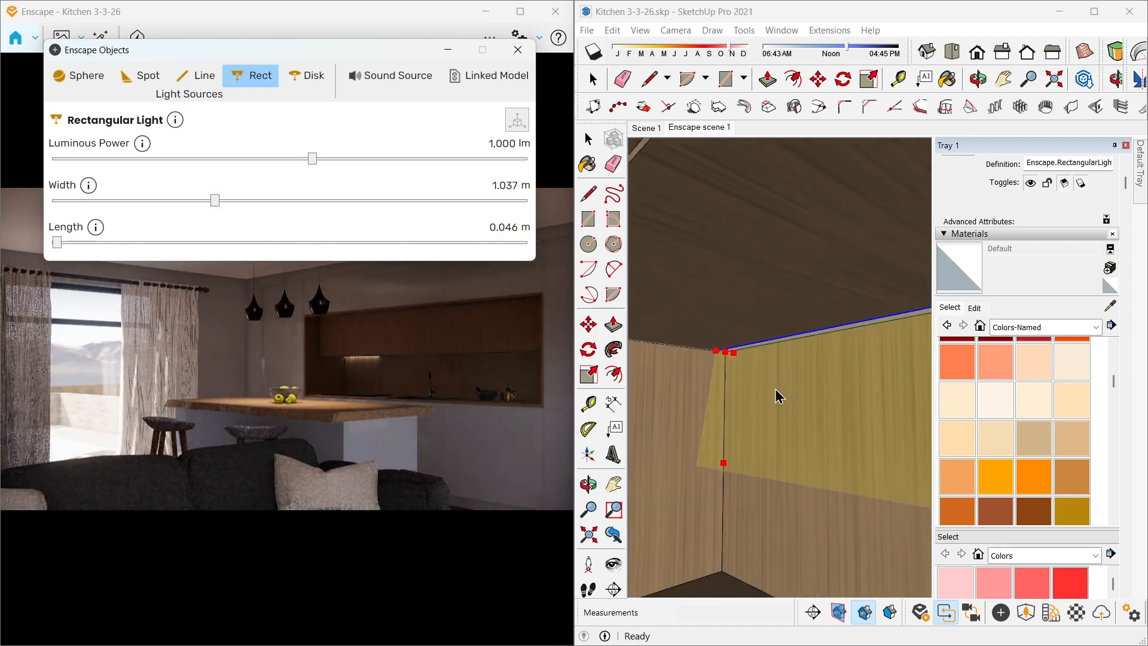
left_click_drag(214, 202, 249, 200)
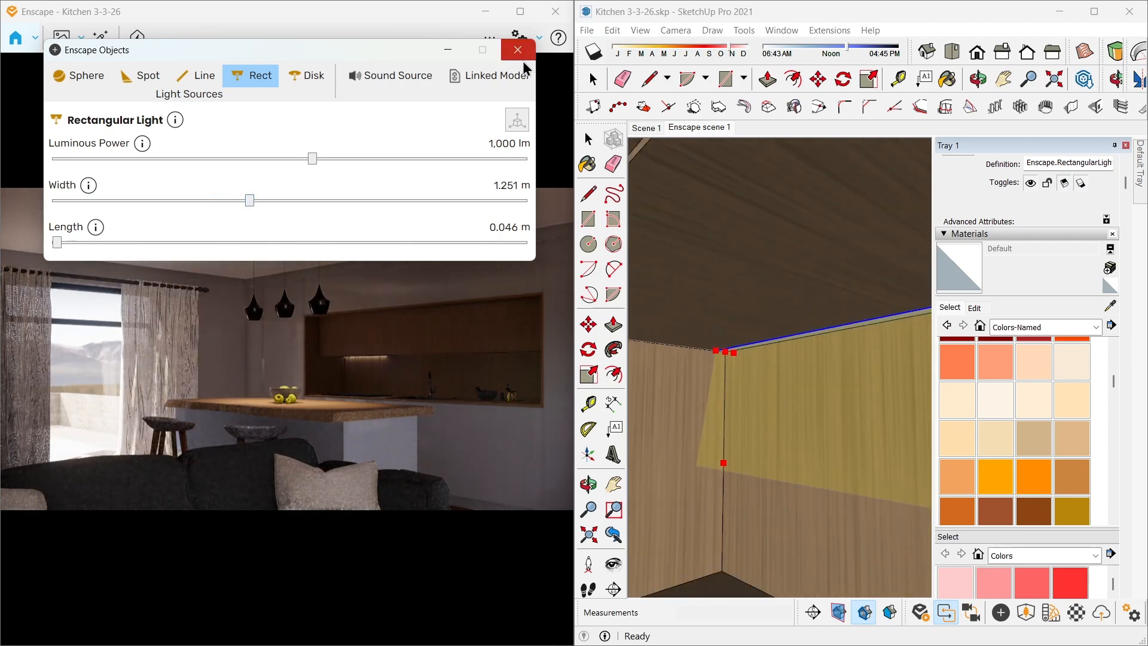
left_click(517, 49)
Copy the rectangular light about 0.97 m along the underside of the wall cabinets
scroll(764, 375, "down", 5)
scroll(706, 374, "up", 2)
key("m")
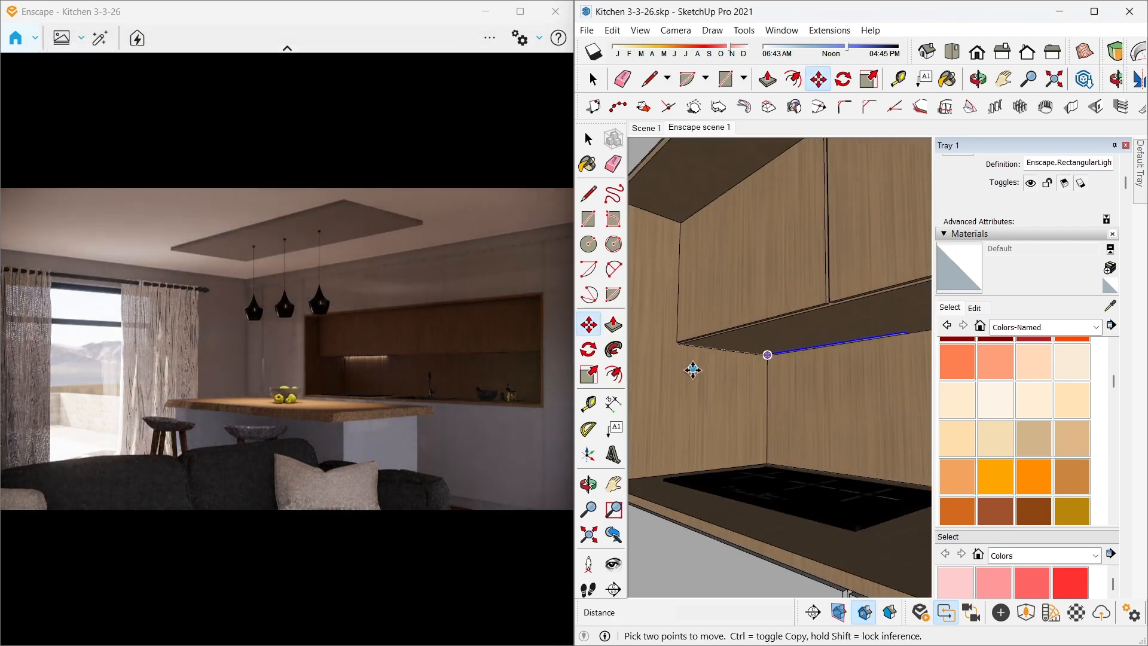
scroll(771, 353, "up", 3)
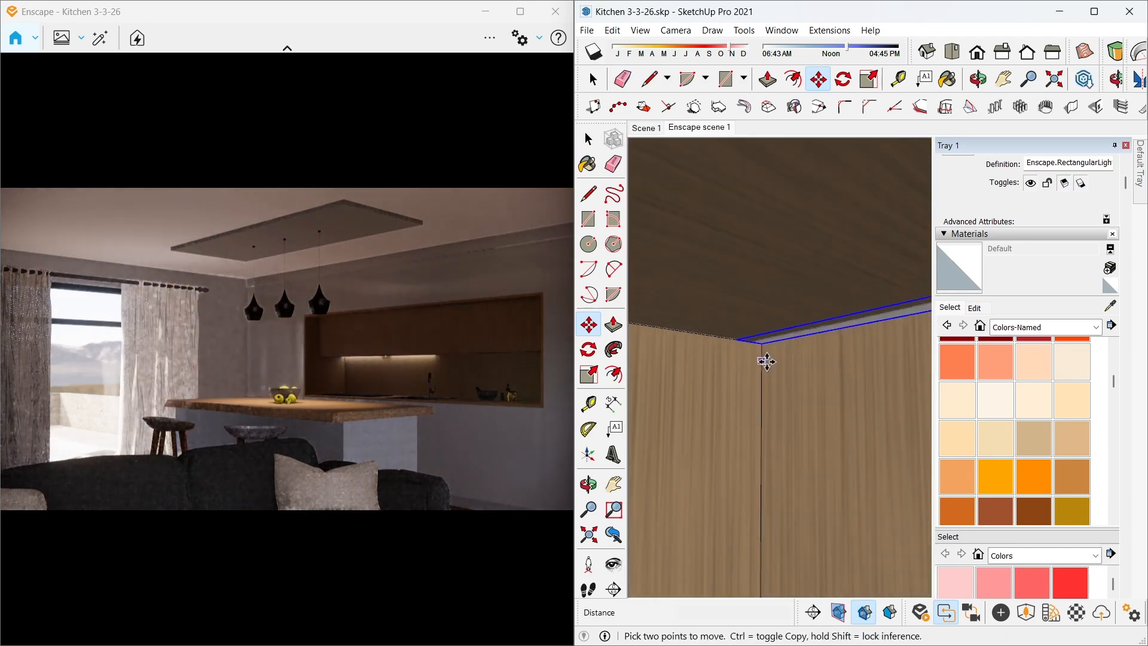
key("ctrl")
left_click(762, 337)
scroll(754, 341, "down", 6)
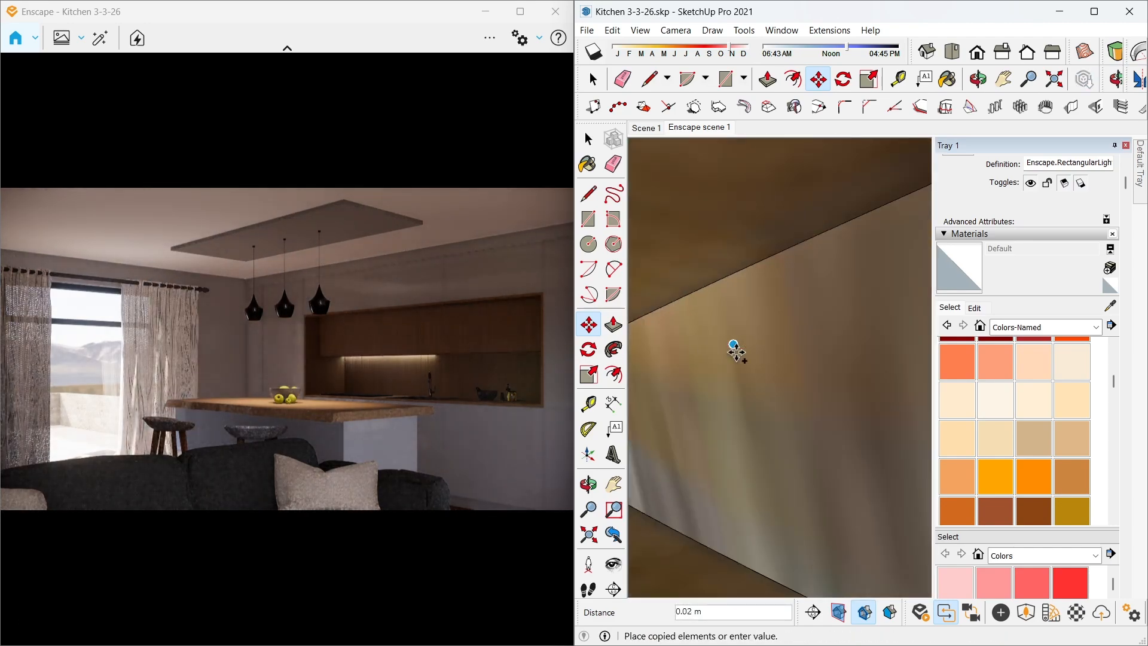
scroll(811, 318, "up", 3)
scroll(873, 327, "up", 2)
left_click(878, 304)
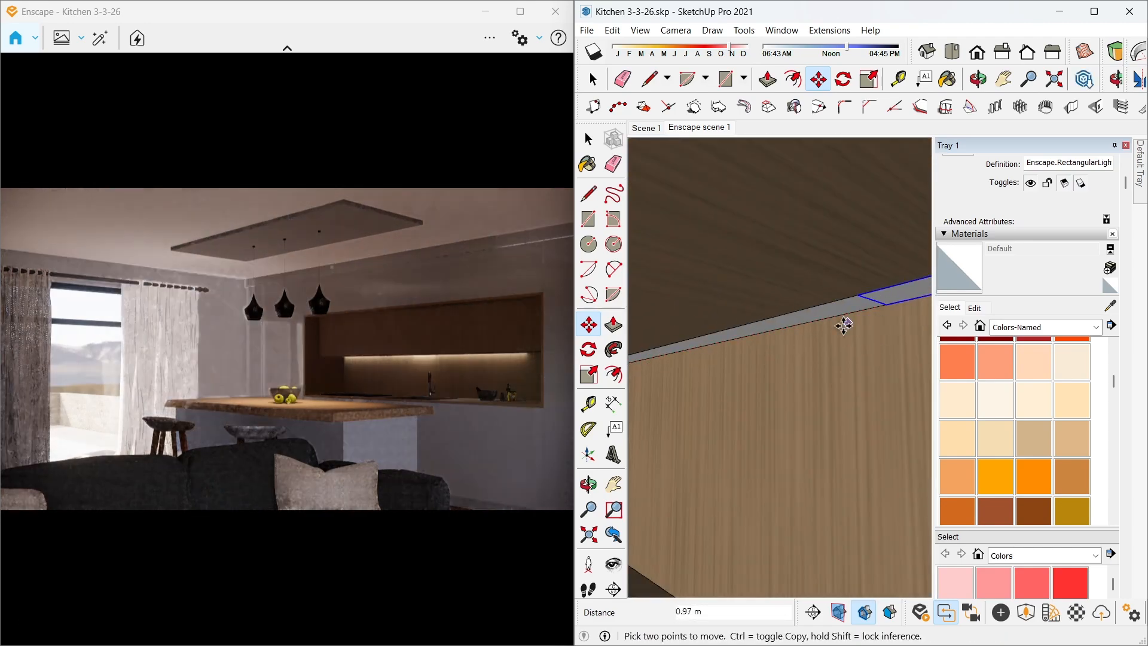
Adjust the copied rectangular light's position along the cabinet underside so it continues the first light
key("o")
left_click_drag(896, 364, 751, 379)
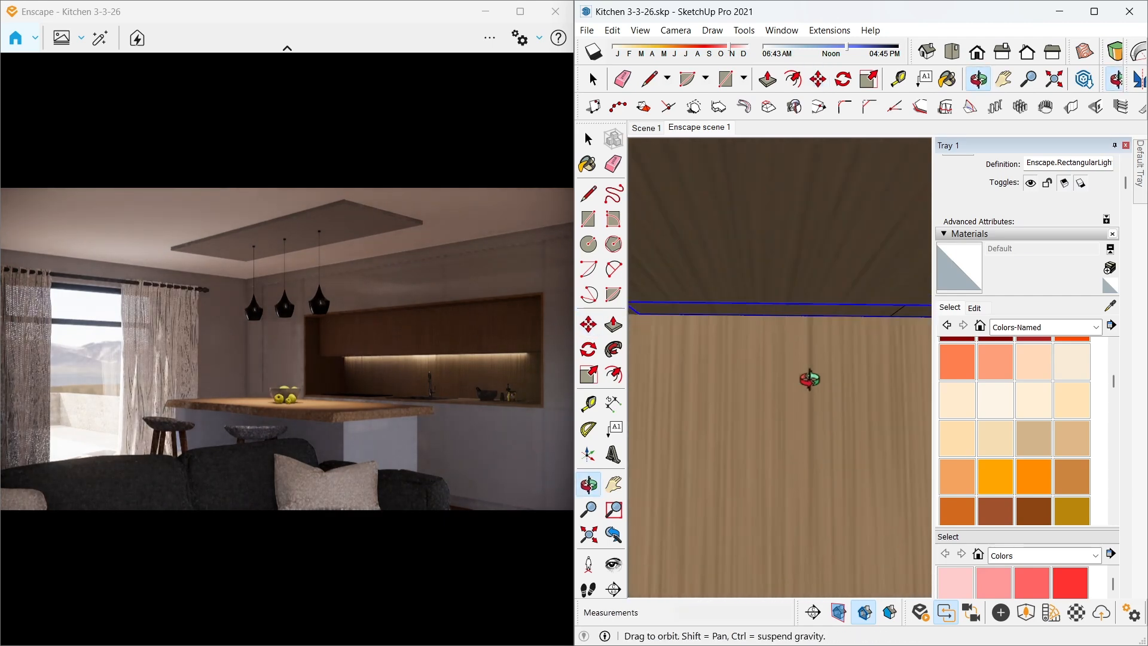
key("m")
left_click(762, 361)
left_click(847, 362)
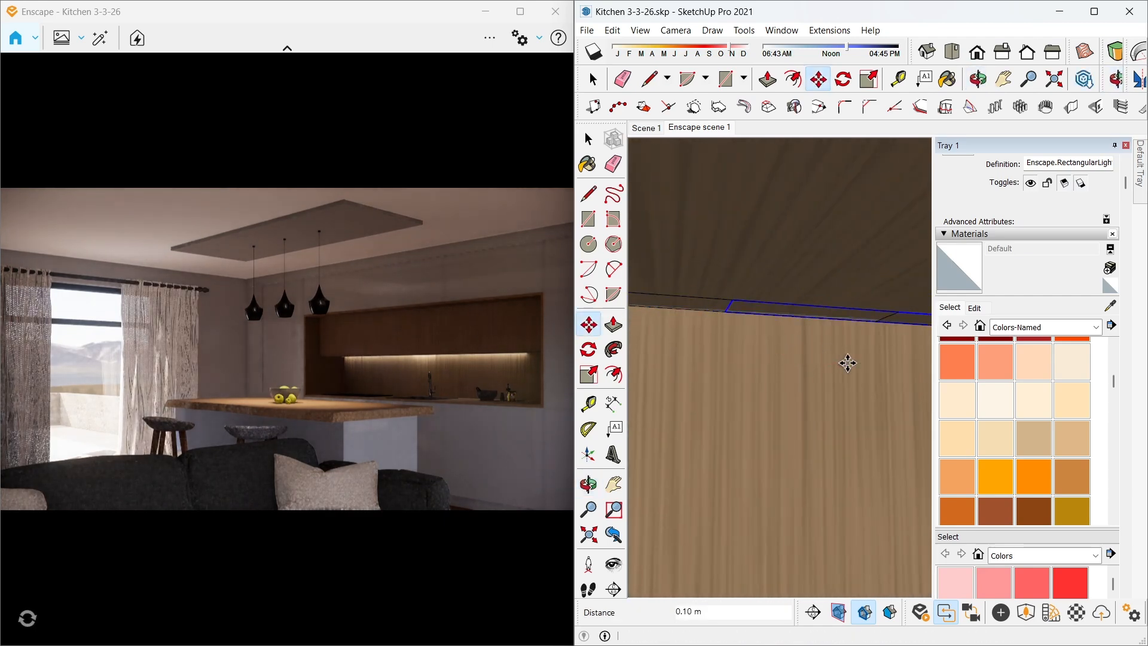
left_click(799, 362)
left_click(825, 363)
key("space")
Move both under-cabinet rectangular lights about 0.03 m out from the backsplash
middle_click_drag(848, 377, 760, 387)
scroll(761, 387, "down", 15)
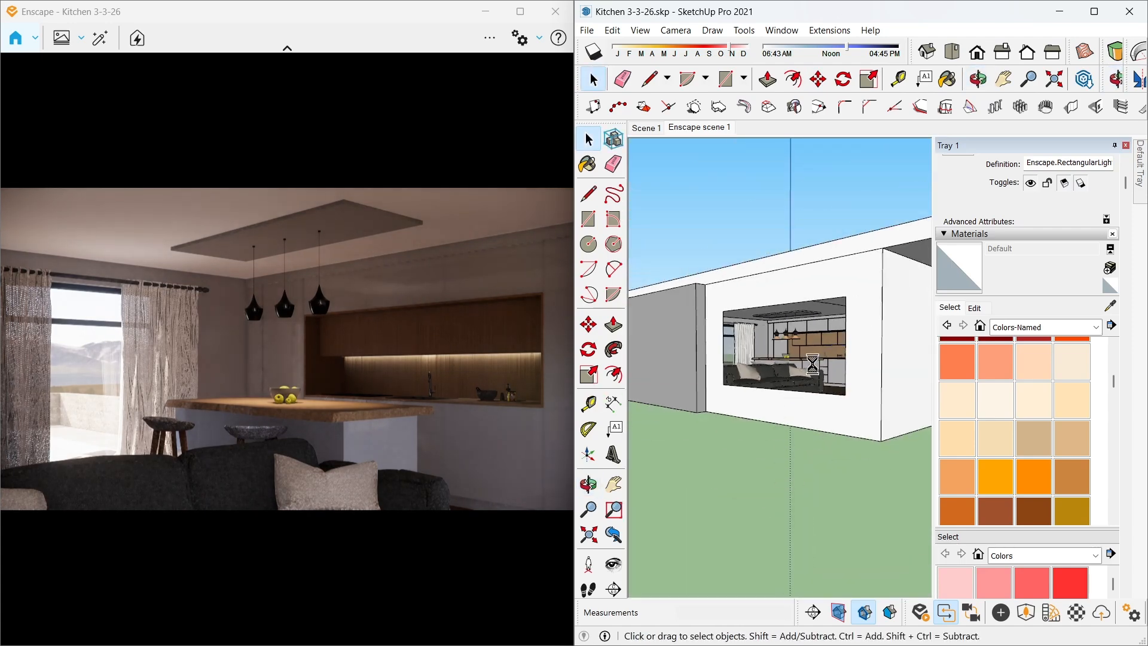
scroll(808, 326, "up", 12)
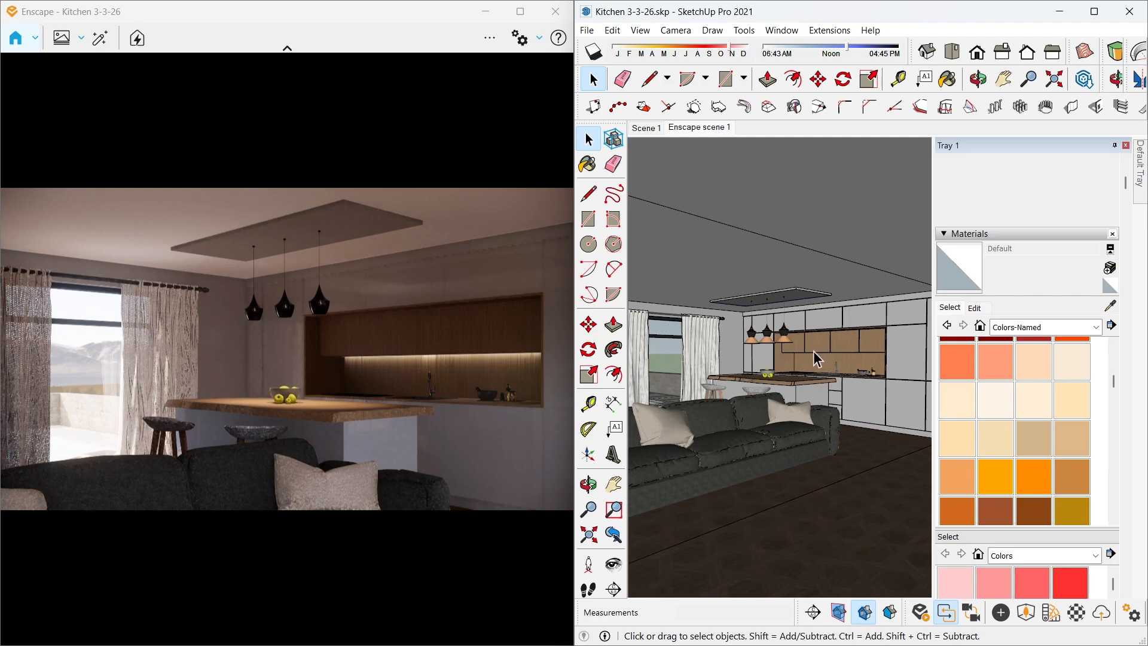
scroll(806, 354, "down", 3)
scroll(807, 354, "up", 9)
mouse_move(863, 346)
middle_mouse_down()
mouse_move(707, 254)
mouse_move(877, 344)
mouse_move(828, 349)
mouse_move(953, 372)
middle_mouse_up()
scroll(953, 372, "up", 4)
scroll(873, 398, "up", 4)
mouse_move(874, 398)
middle_mouse_down()
mouse_move(770, 449)
mouse_move(735, 389)
middle_mouse_up()
scroll(735, 388, "up", 3)
scroll(774, 315, "up", 3)
key("m")
scroll(696, 324, "up", 2)
left_click(708, 319)
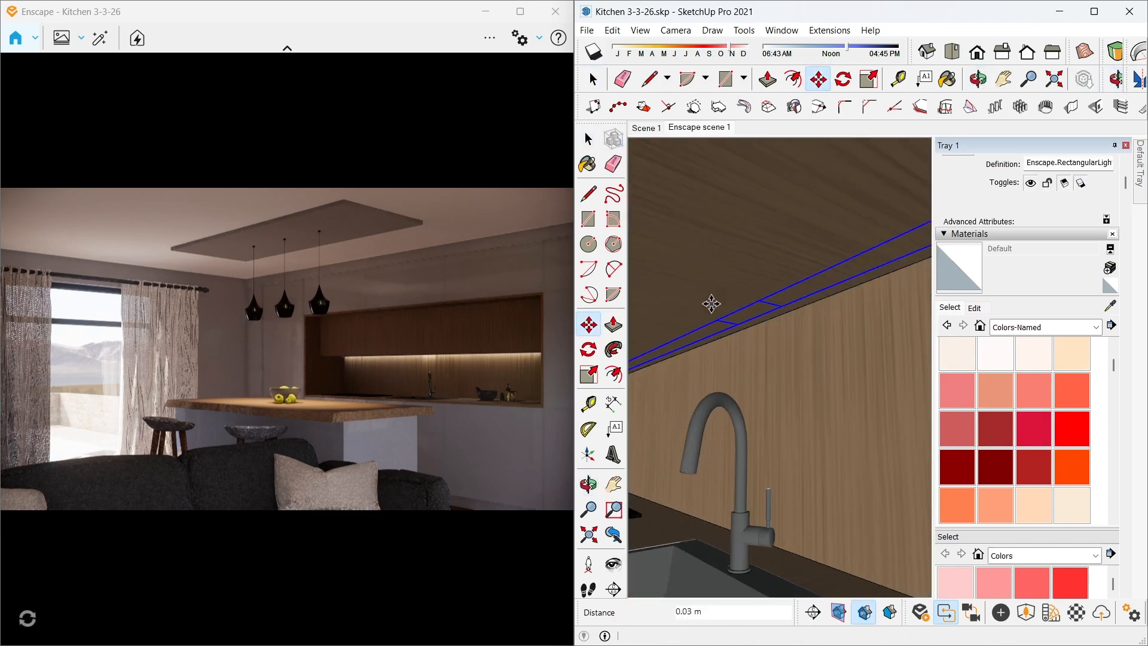
left_click(712, 304)
Paint the under-cabinet rectangular lights with 0037_SandyBrown from the Colors-Named collection
scroll(747, 306, "down", 2)
mouse_move(747, 306)
middle_mouse_down()
mouse_move(725, 318)
mouse_move(753, 307)
middle_mouse_up()
scroll(741, 319, "up", 3)
scroll(1017, 445, "down", 4)
scroll(1029, 449, "up", 2)
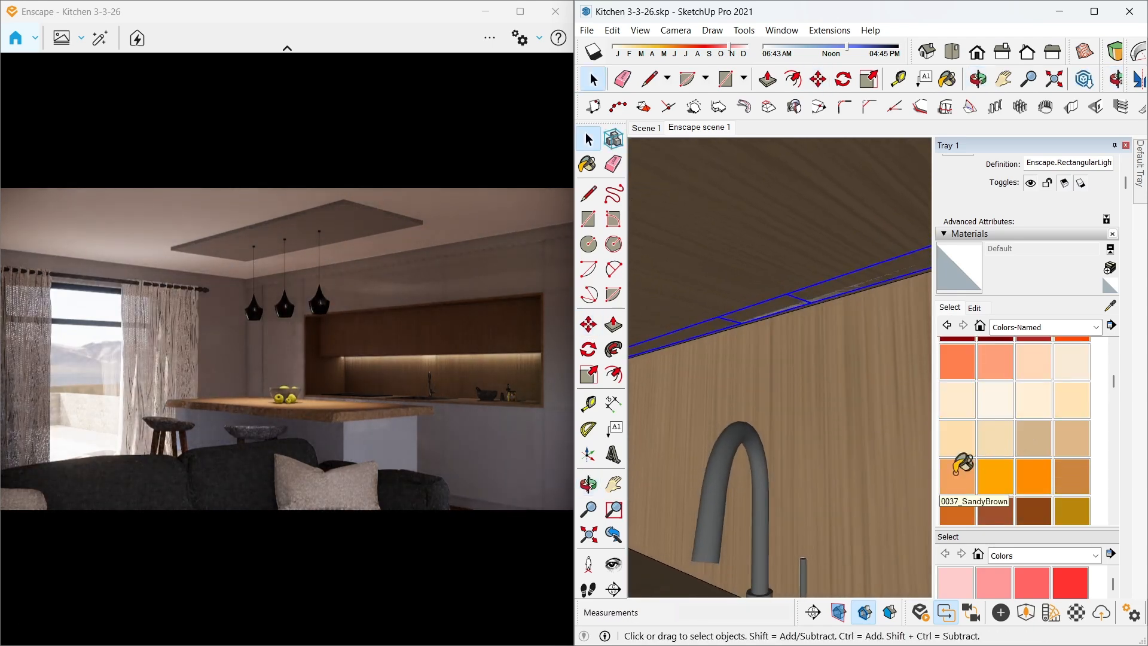
left_click(762, 308)
scroll(777, 329, "down", 3)
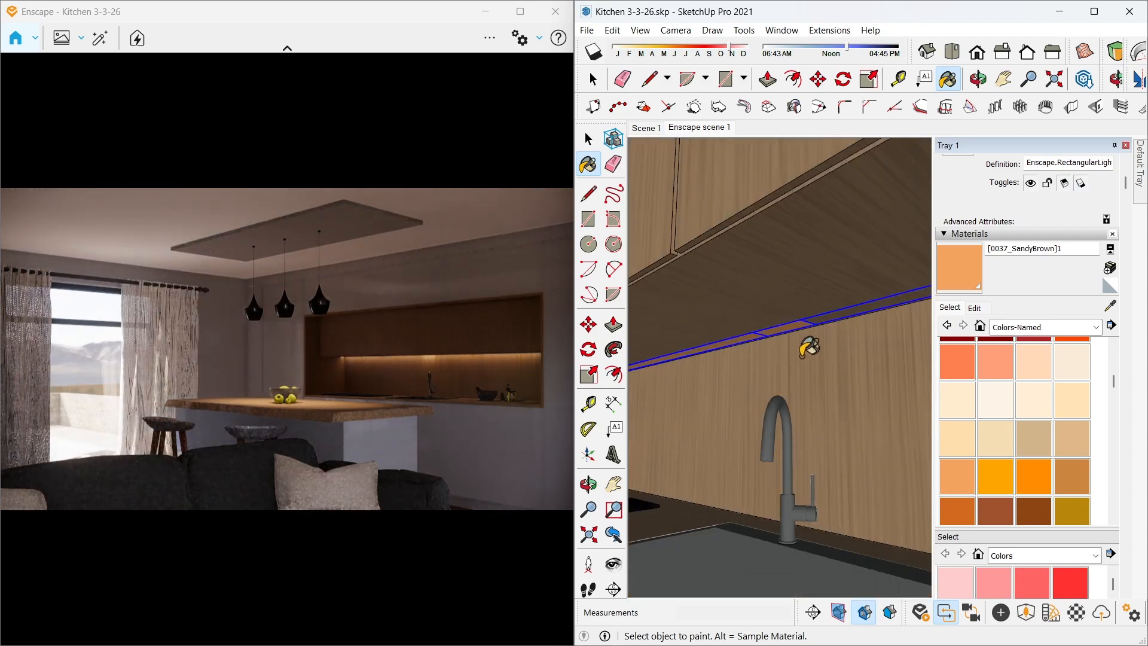
scroll(788, 357, "down", 8)
key("space")
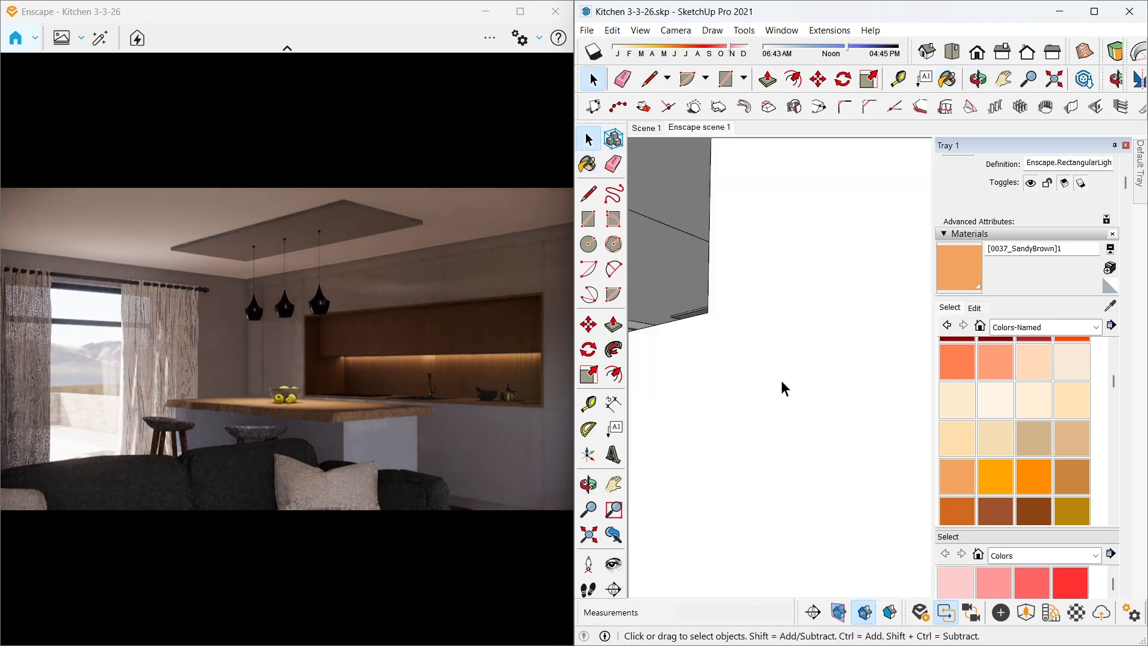
Draw a short line on the terrace floor in front of the glass door
scroll(780, 393, "down", 3)
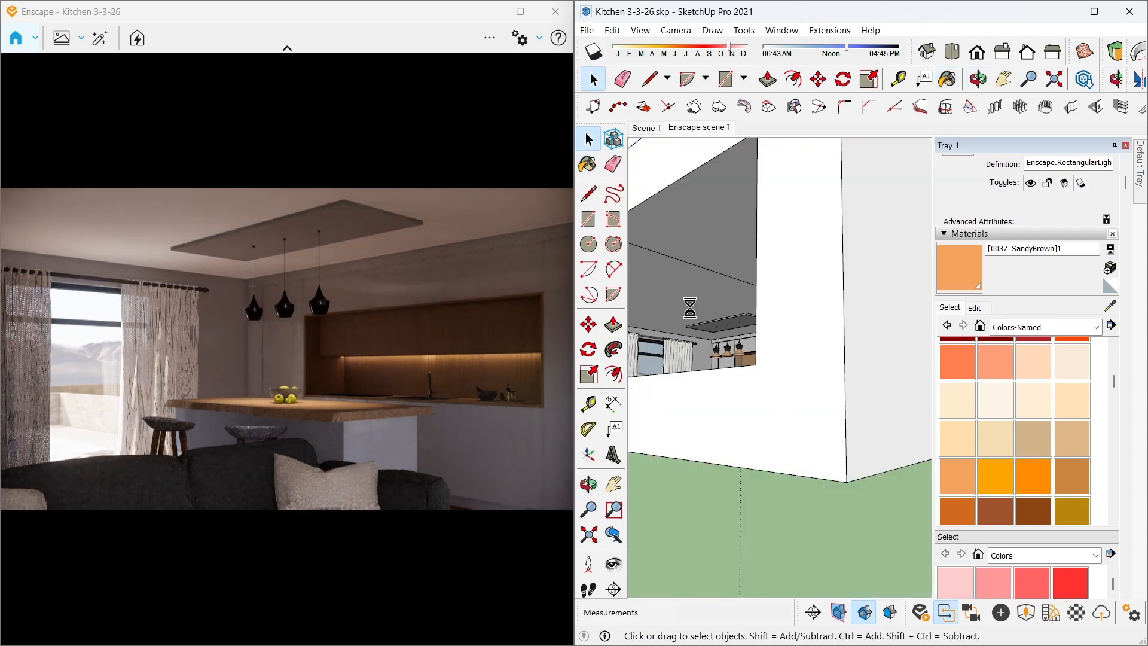
left_click(748, 296)
scroll(738, 377, "up", 5)
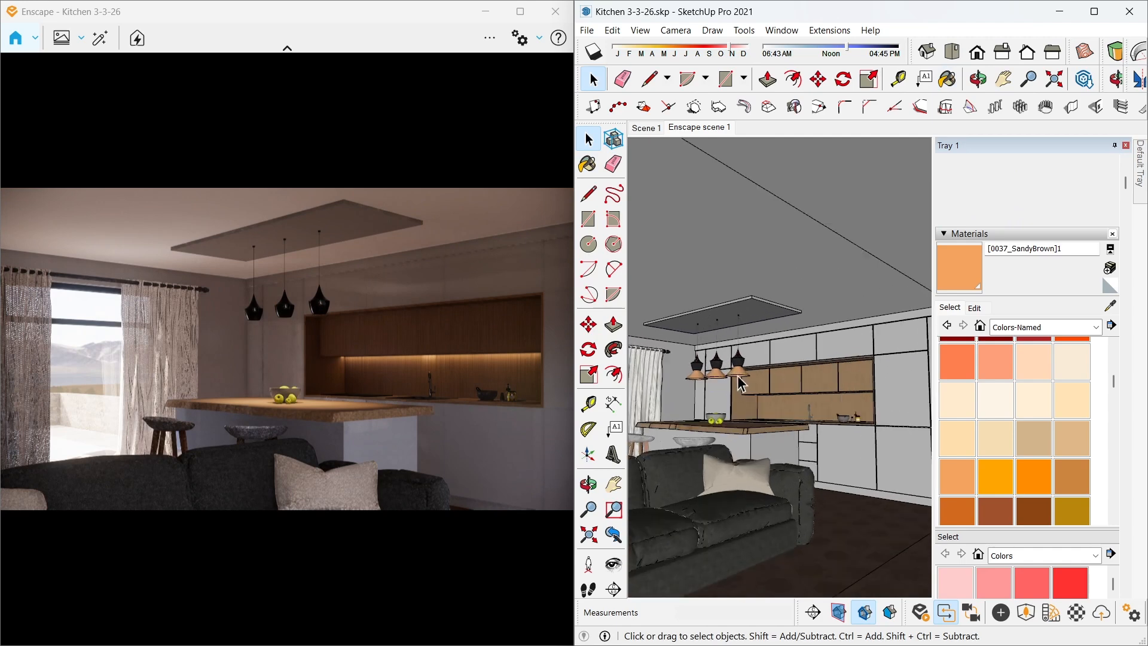
scroll(729, 409, "down", 4)
scroll(730, 412, "down", 6)
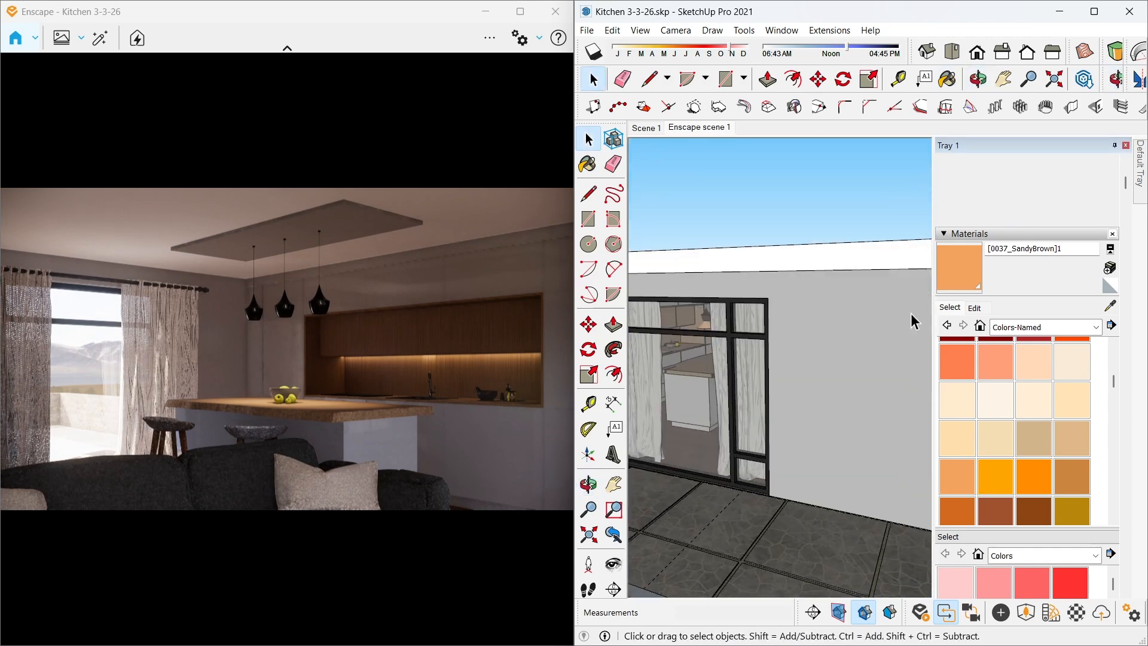
scroll(820, 458, "up", 4)
key("l")
left_click(780, 478)
key("space")
scroll(777, 483, "up", 3)
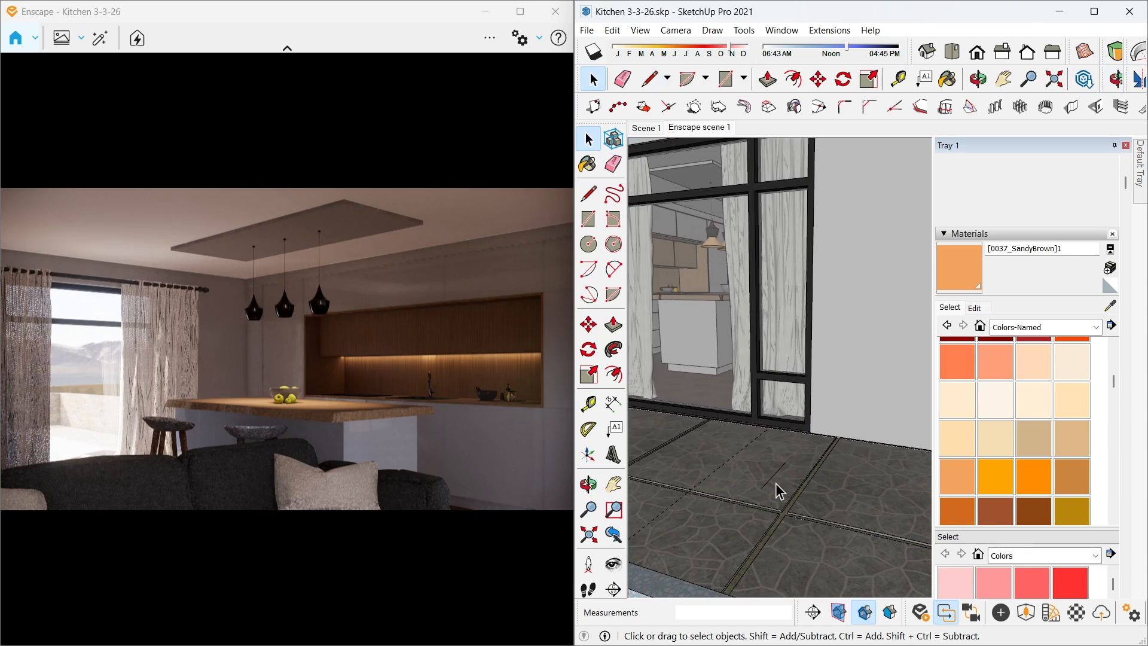
Place an Enscape spotlight at the short line on the terrace and close the Enscape Objects window
left_click(1001, 613)
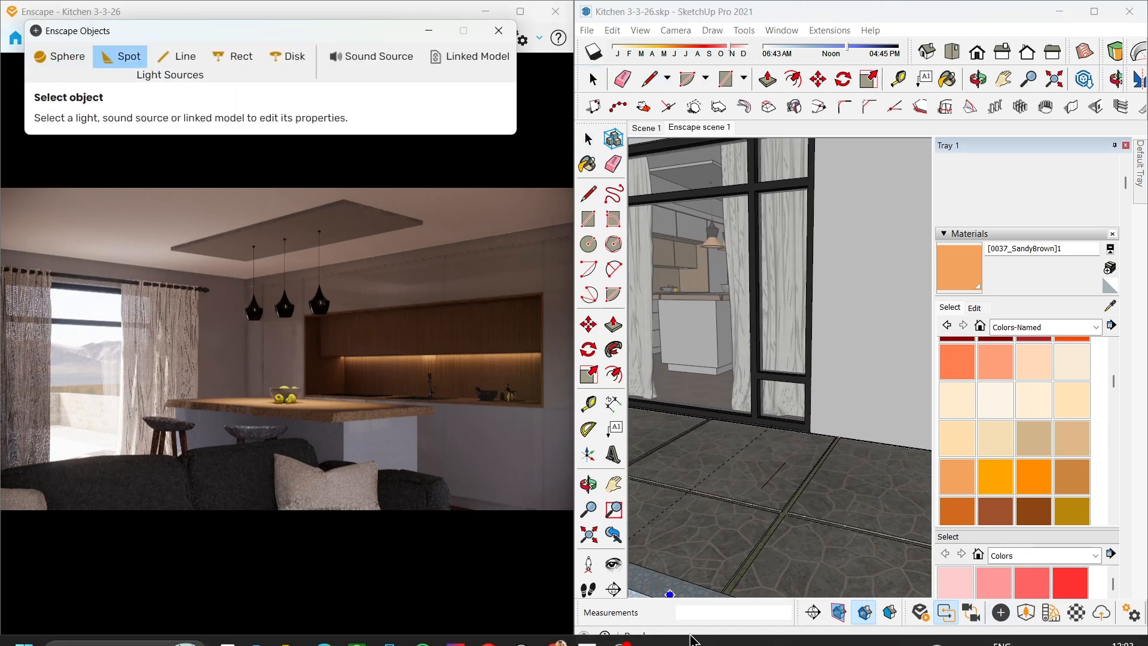
scroll(763, 494, "up", 2)
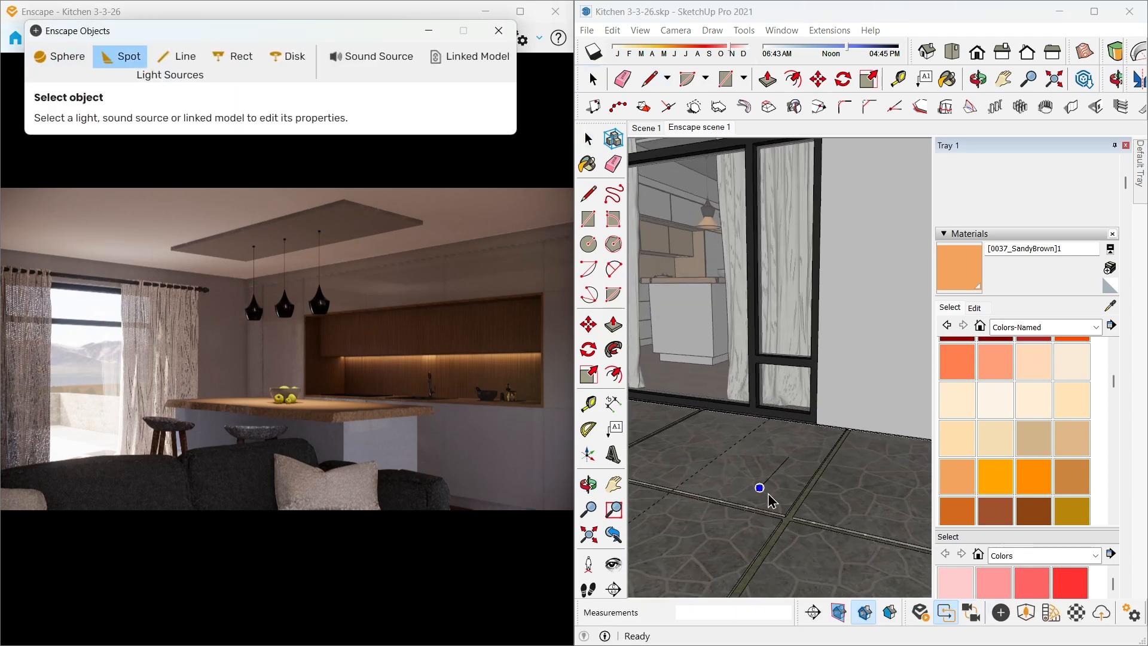
left_click(790, 464)
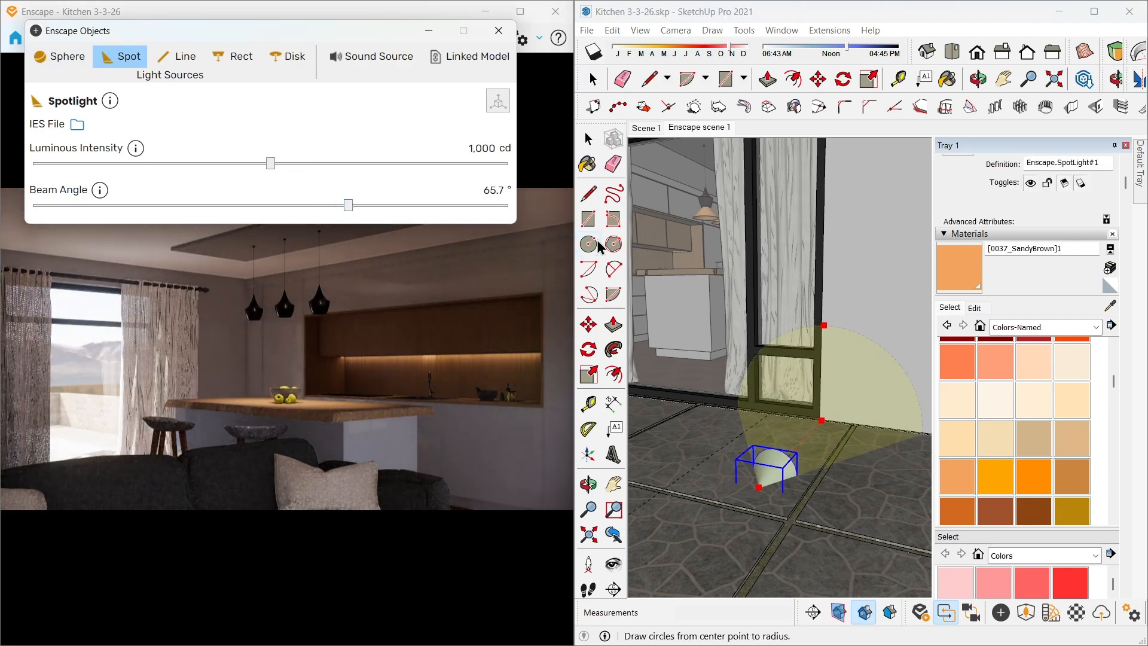
key("space")
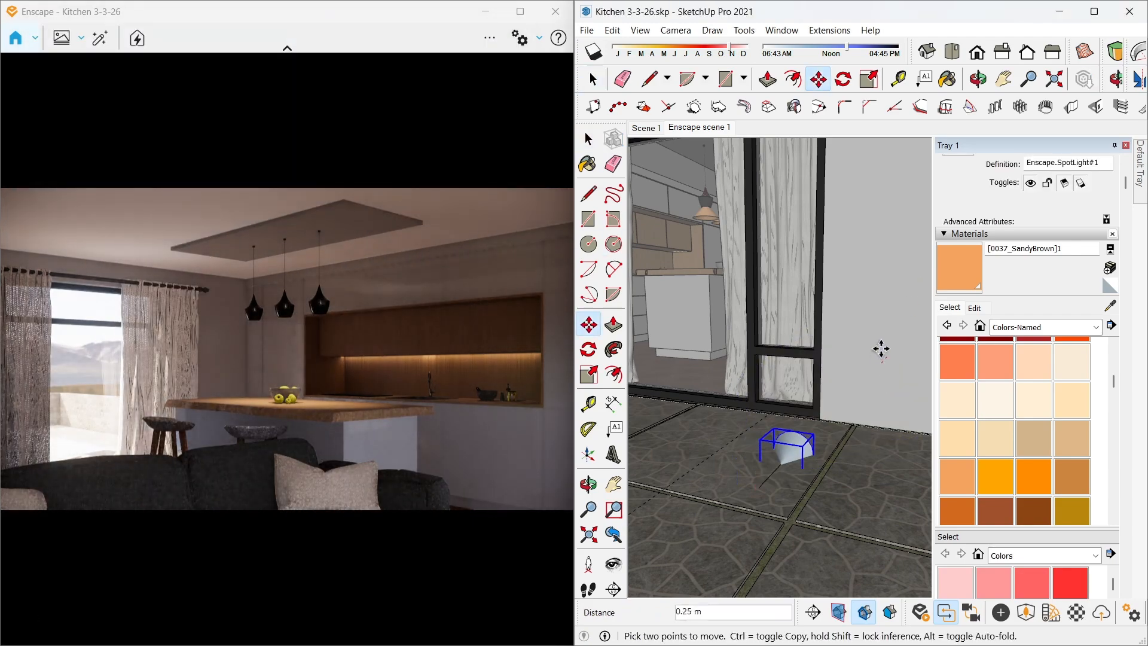
Copy the spotlight sideways in front of the glass door and repeat the copy 8x to make a row
key("ctrl")
left_click(777, 500)
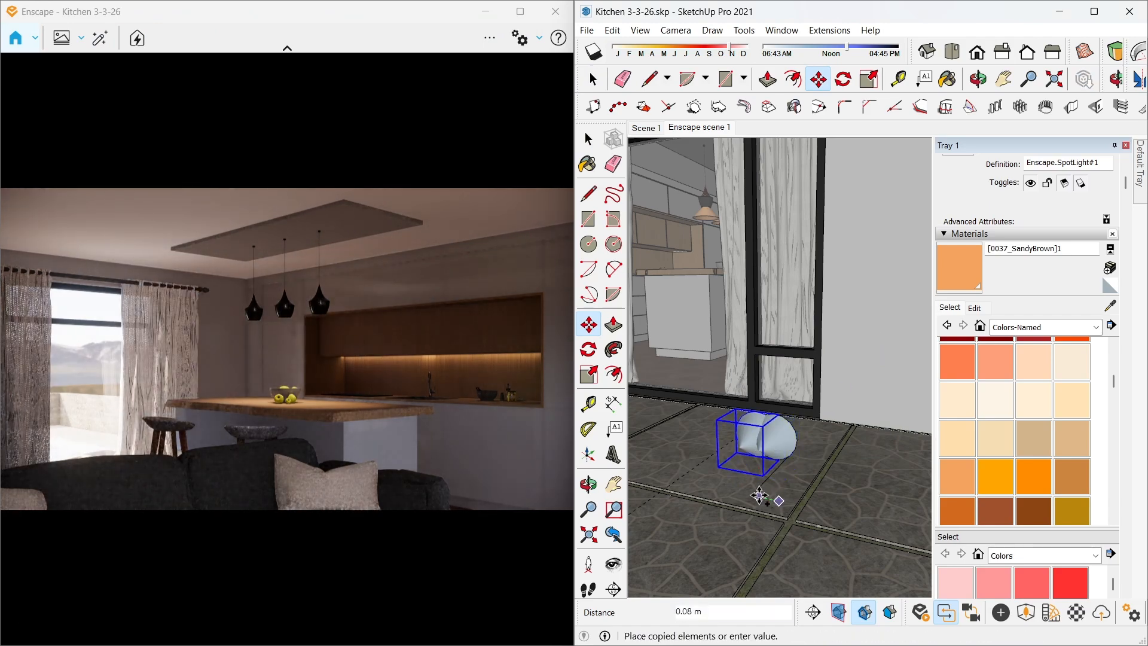
left_click(730, 487)
type("8x")
key("Return")
scroll(733, 482, "down", 5)
middle_click_drag(864, 482, 735, 466)
key("space")
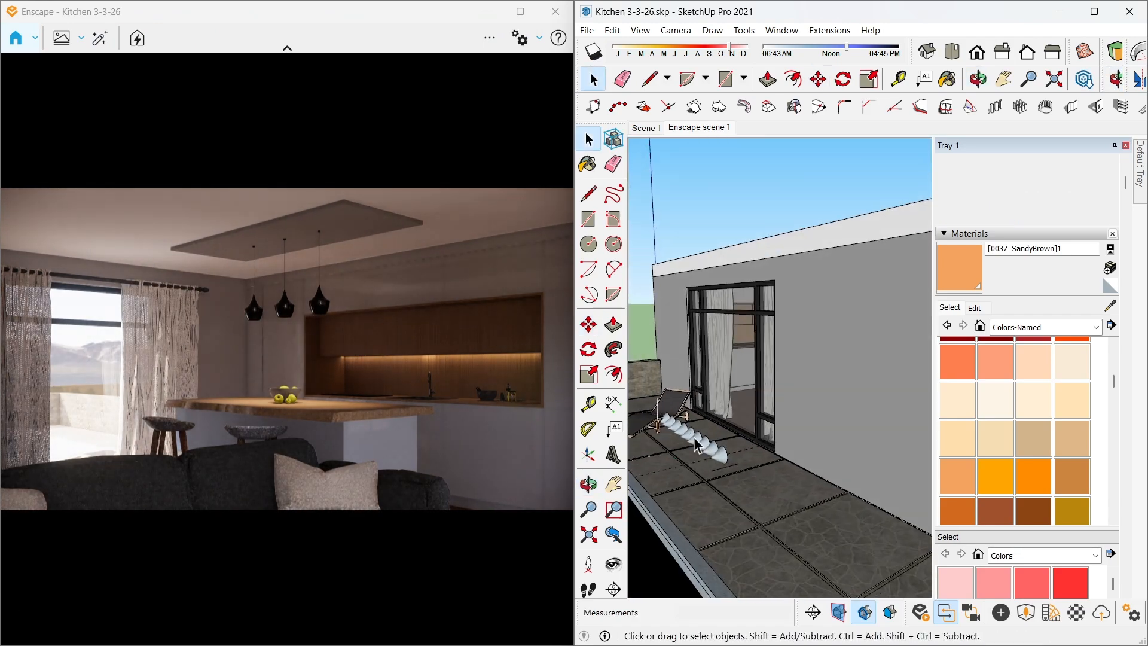
Copy the whole row of spotlights upward and repeat the copy 8x to form a grid
left_click_drag(657, 398, 731, 472)
scroll(818, 439, "up", 2)
key("m")
key("ctrl")
left_click(805, 438)
left_click(804, 411)
type("8x")
key("Return")
Select the full grid of spotlights and make it a group
key("space")
middle_click_drag(736, 400, 710, 412)
scroll(677, 335, "up", 2)
scroll(676, 302, "down", 2)
left_click_drag(666, 206, 750, 507)
middle_click_drag(706, 359, 815, 472)
right_click(747, 357)
left_click(781, 428)
Move the spotlight group into position on the terrace in front of the glass door
key("m")
left_click(815, 472)
left_click(782, 436)
middle_click_drag(781, 436, 749, 353)
key("space")
Select the spotlight group and rotate it 10 degrees about the vertical axis
left_click(713, 508)
scroll(771, 464, "up", 2)
double_click(771, 464)
left_click(749, 353)
left_click(770, 431)
scroll(735, 513, "up", 4)
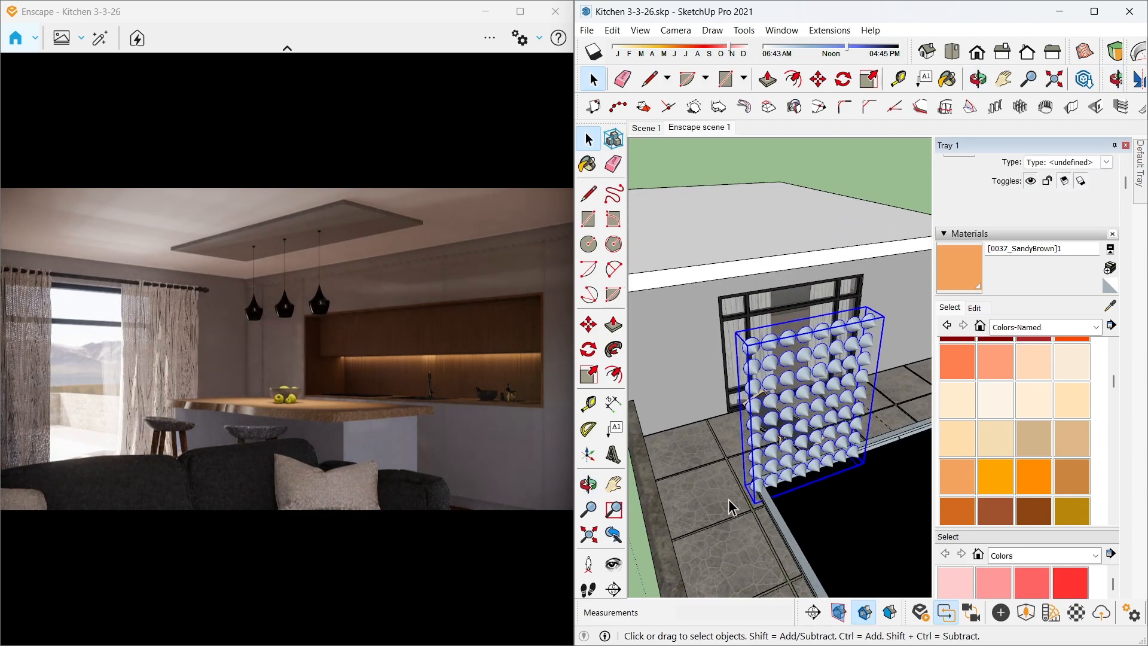
key("q")
left_click(735, 497)
left_click(727, 500)
type("1")
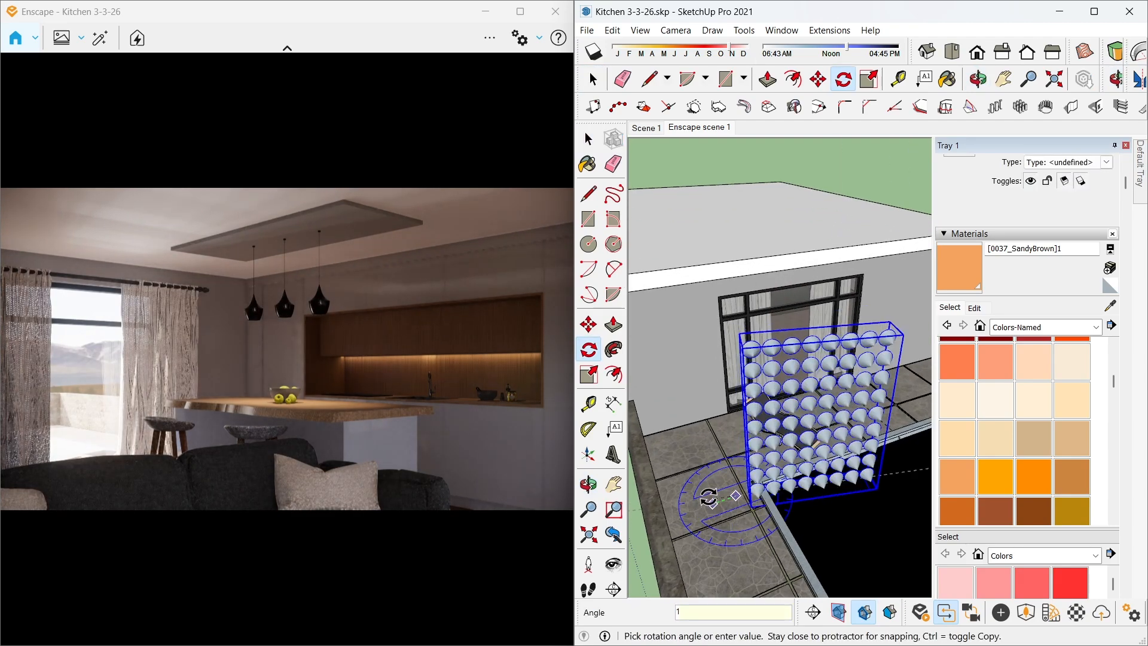
type("0")
key("Return")
Open the spotlight group for editing and set its spotlights' luminous intensity to 3,644 cd
key("space")
double_click(787, 465)
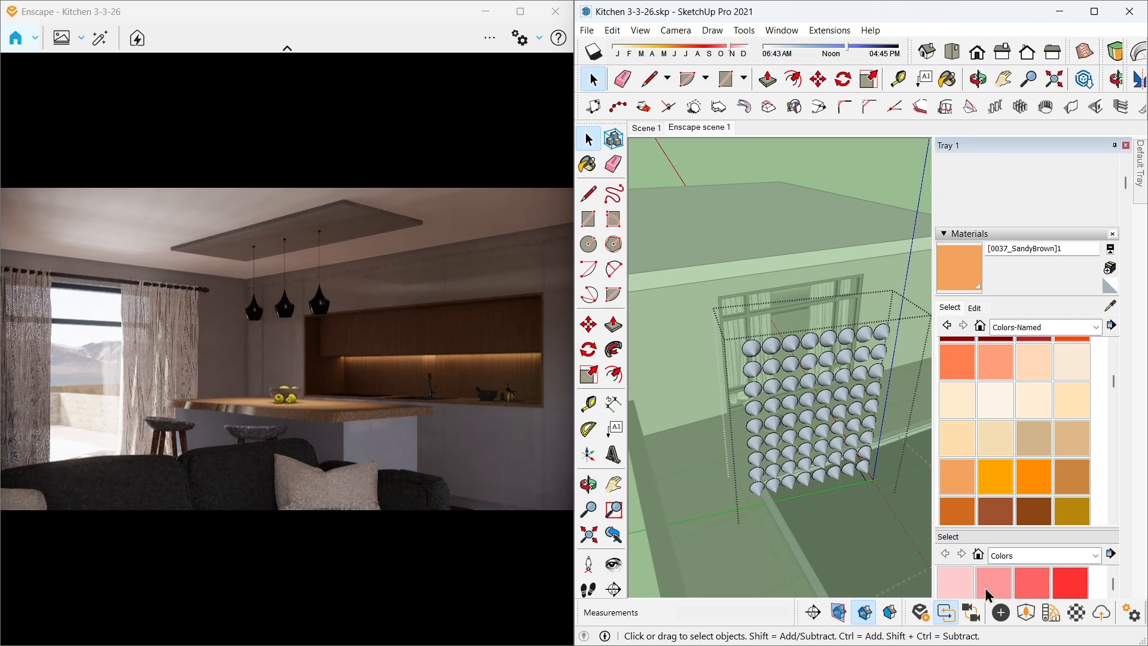
left_click(1000, 623)
left_click(785, 409)
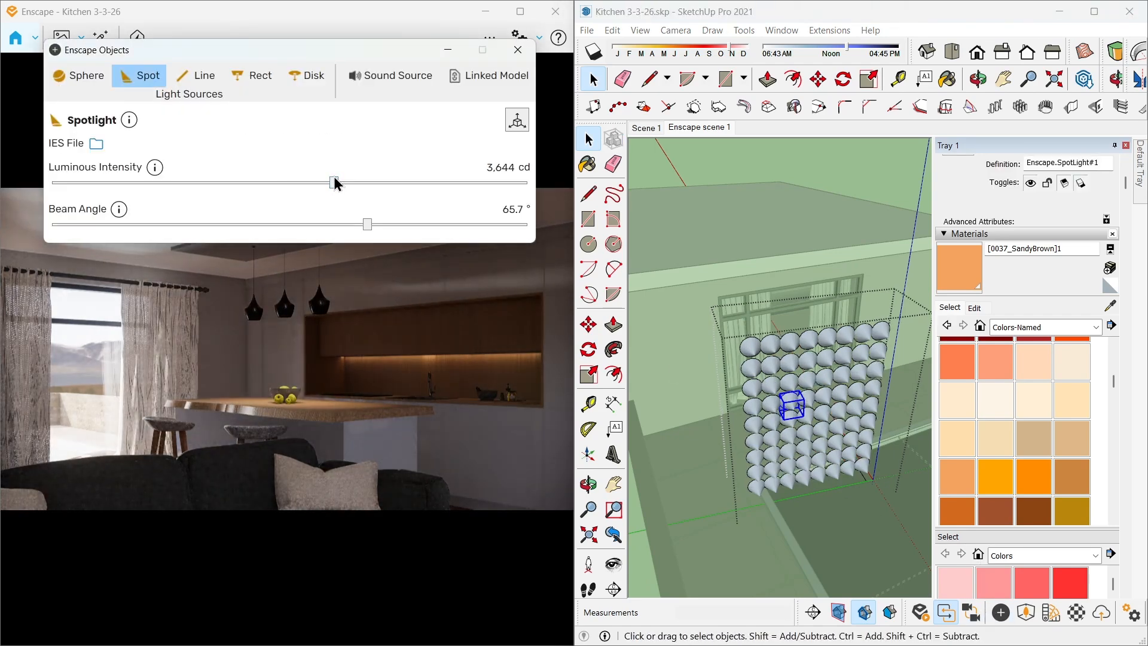
left_click(515, 51)
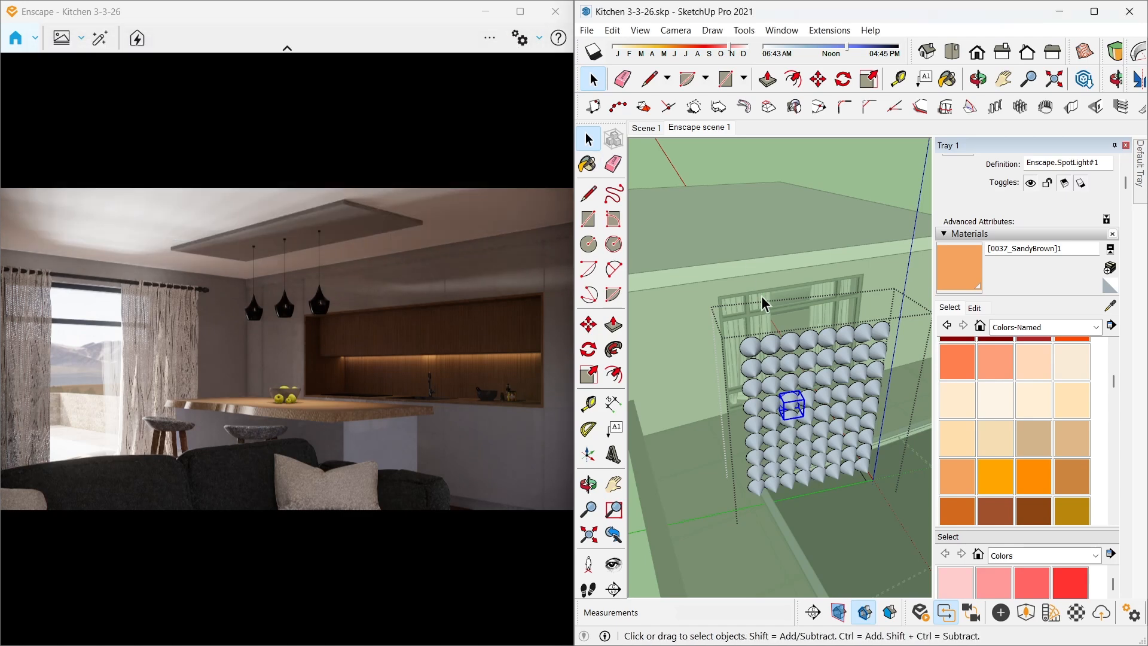
Leave the group and copy the spotlight group sideways along the pool edge, past the glass door
scroll(744, 317, "down", 4)
left_click(793, 207)
scroll(769, 349, "up", 1)
left_click(769, 348)
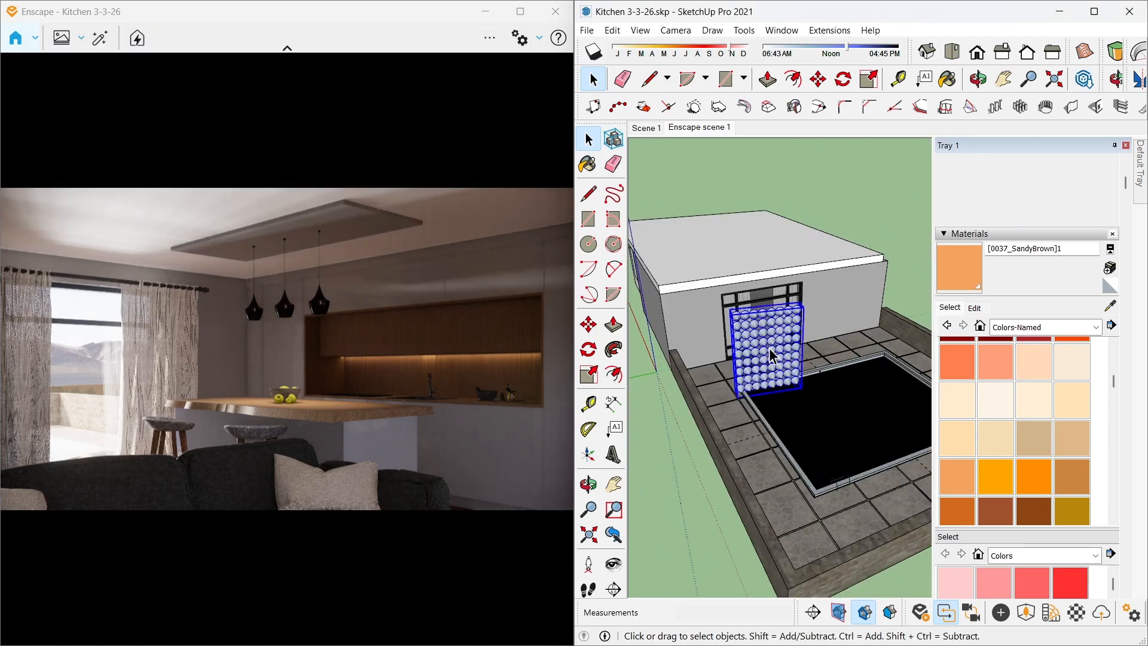
middle_click_drag(770, 355, 733, 436)
key("m")
left_click(742, 436)
key("ctrl")
scroll(646, 464, "down", 2)
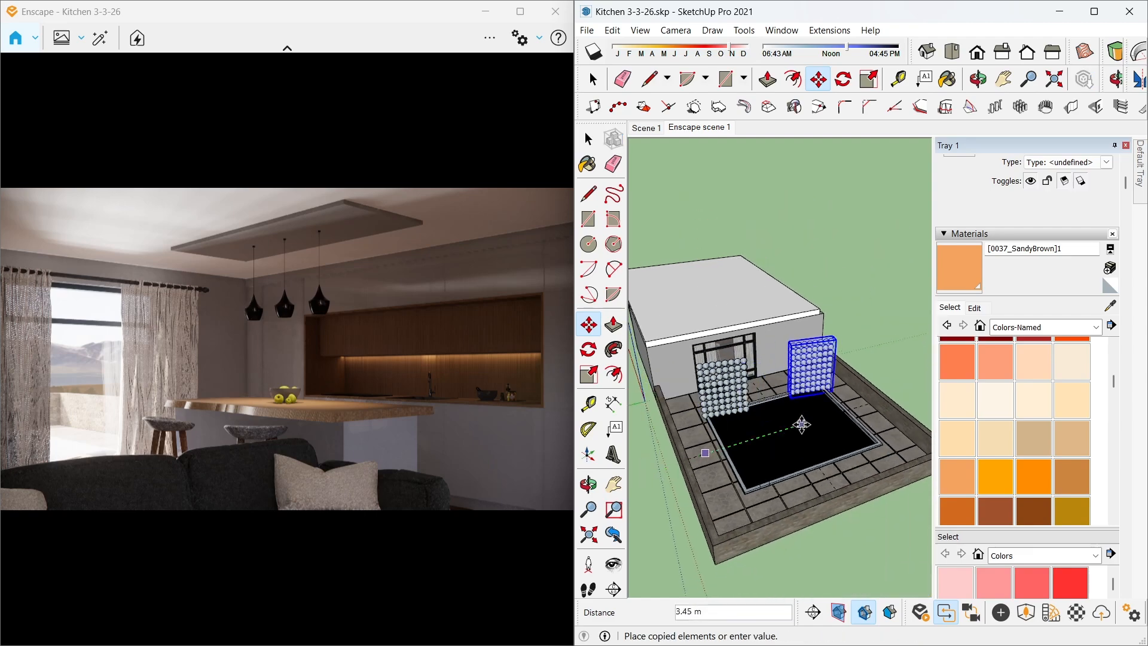
left_click(810, 419)
Rotate the copied spotlight group 30 degrees about the vertical axis
scroll(802, 407, "up", 4)
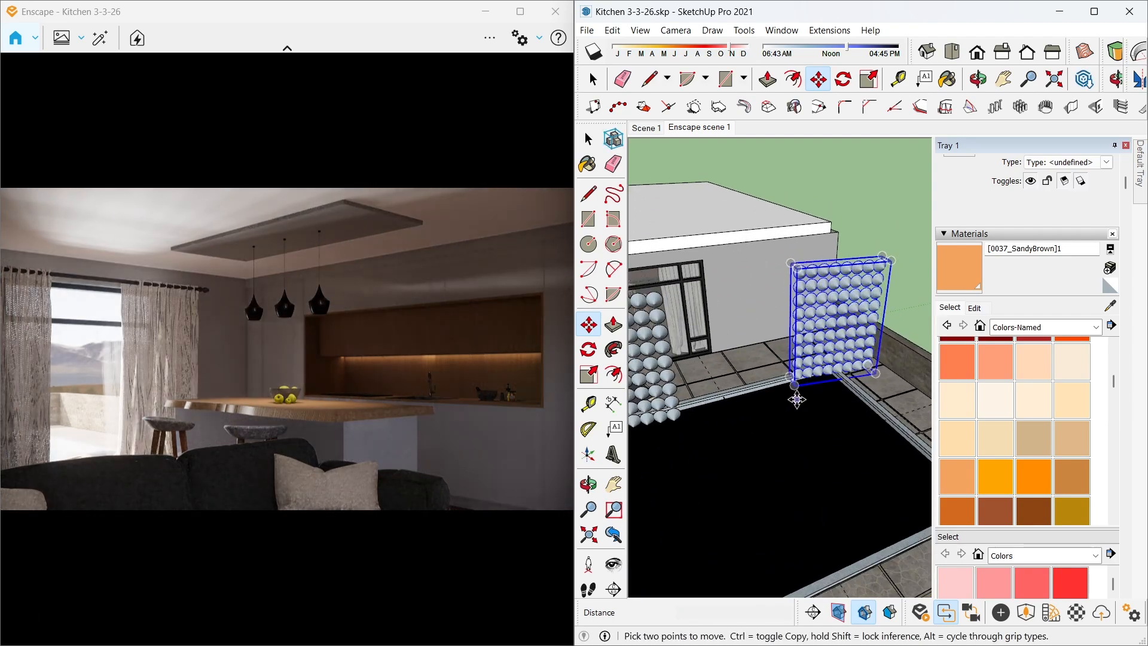
left_click(813, 408)
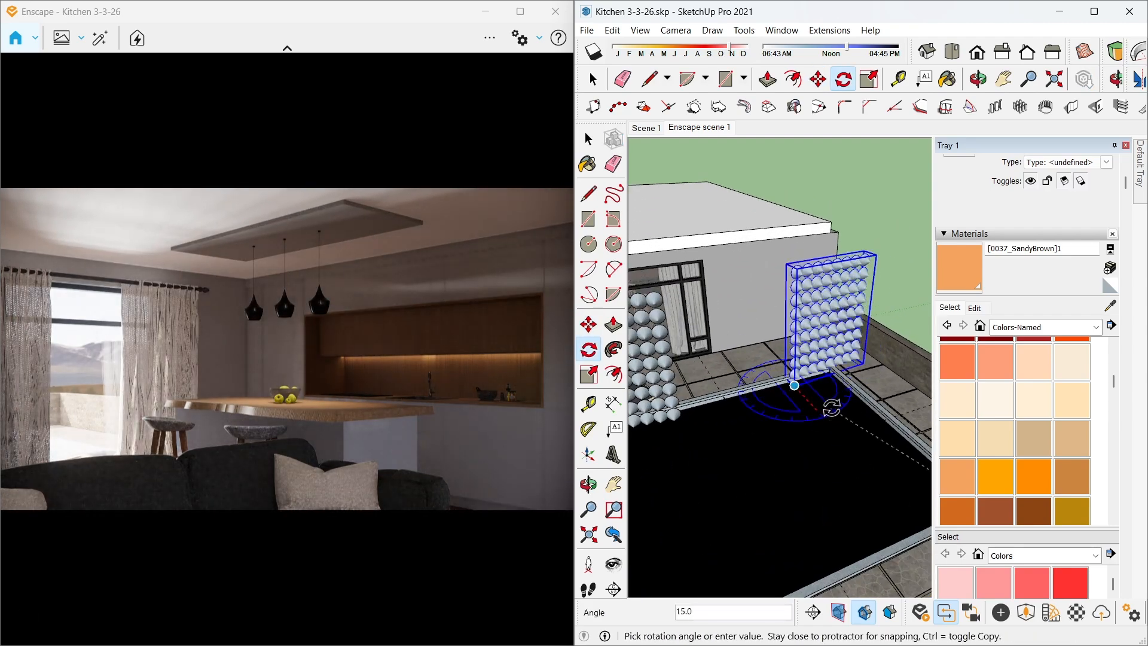
left_click(836, 401)
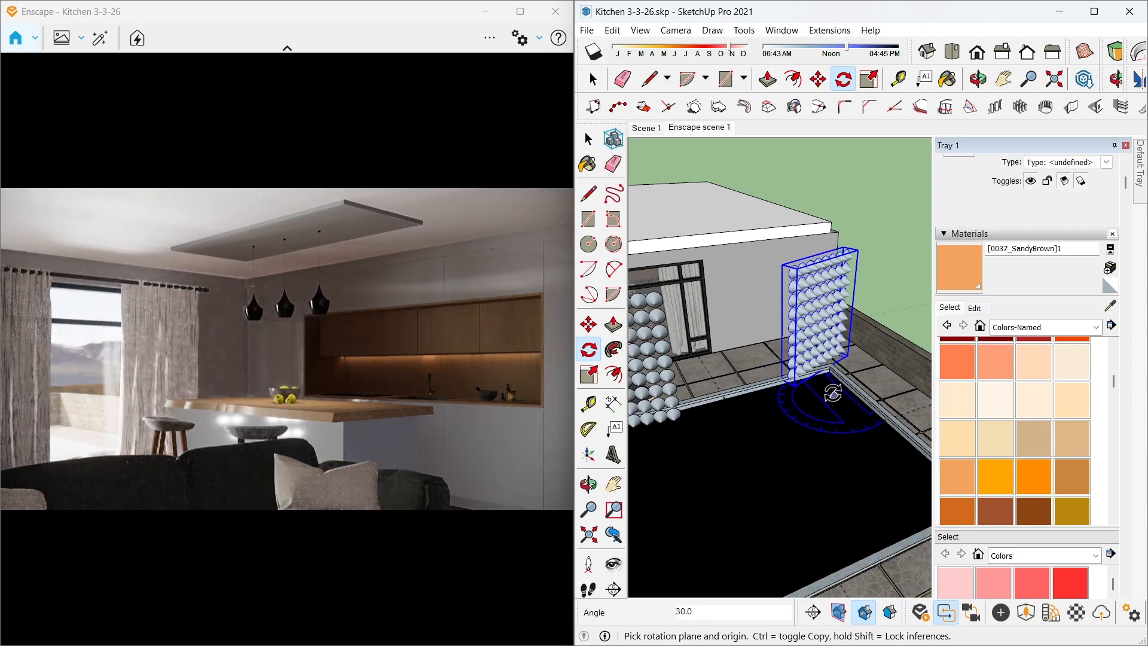
key("space")
Move the rotated spotlight group about 0.57 m toward the original group in front of the glass door
middle_click_drag(834, 401, 679, 385)
scroll(824, 354, "up", 3)
scroll(822, 359, "down", 3)
middle_click_drag(823, 368, 742, 474)
middle_click_drag(741, 473, 775, 503, "shift")
key("m")
left_click(912, 470)
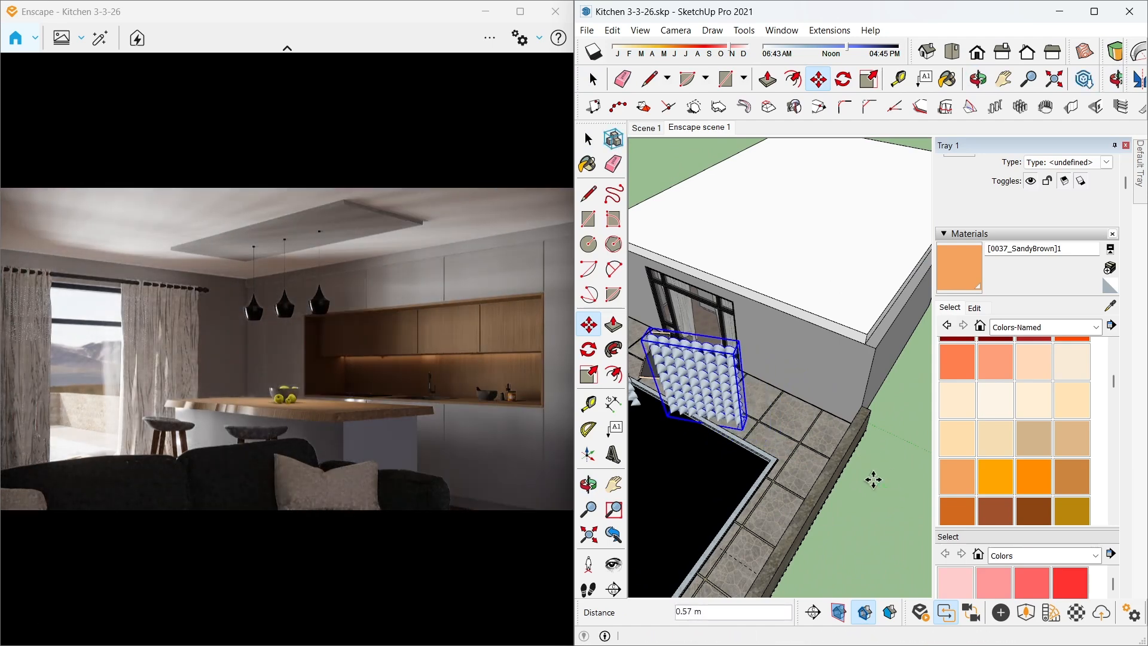
left_click(871, 478)
key("space")
scroll(801, 346, "down", 5)
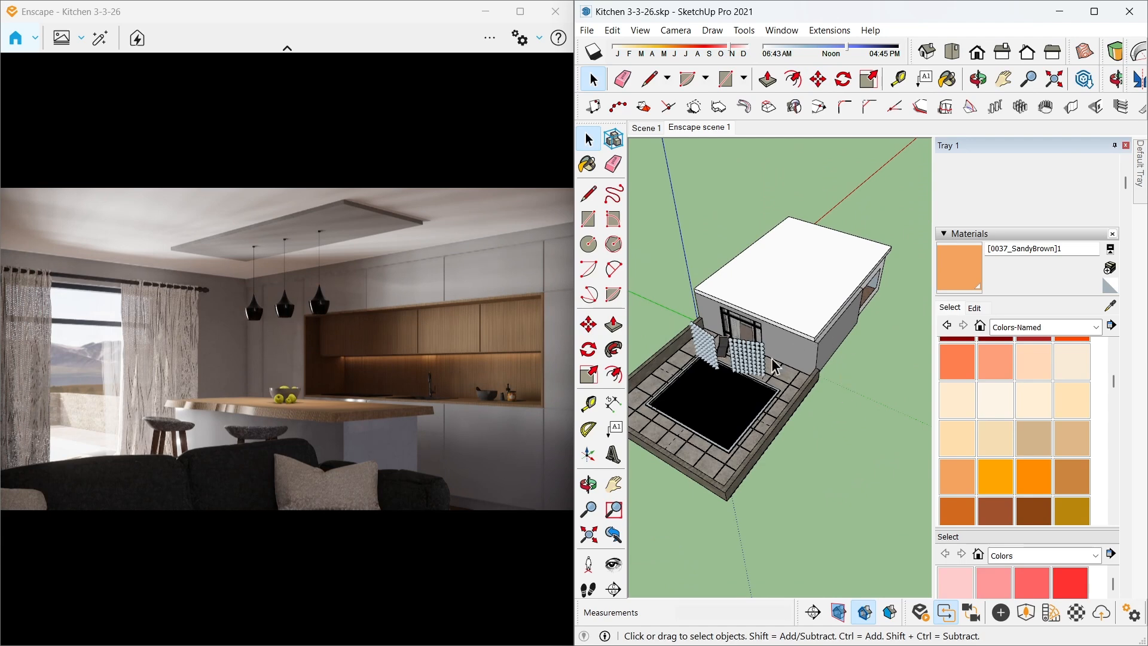
Move the original spotlight group about 0.60 m toward the rotated copy
scroll(775, 365, "up", 5)
left_click(703, 356)
scroll(703, 357, "up", 2)
key("m")
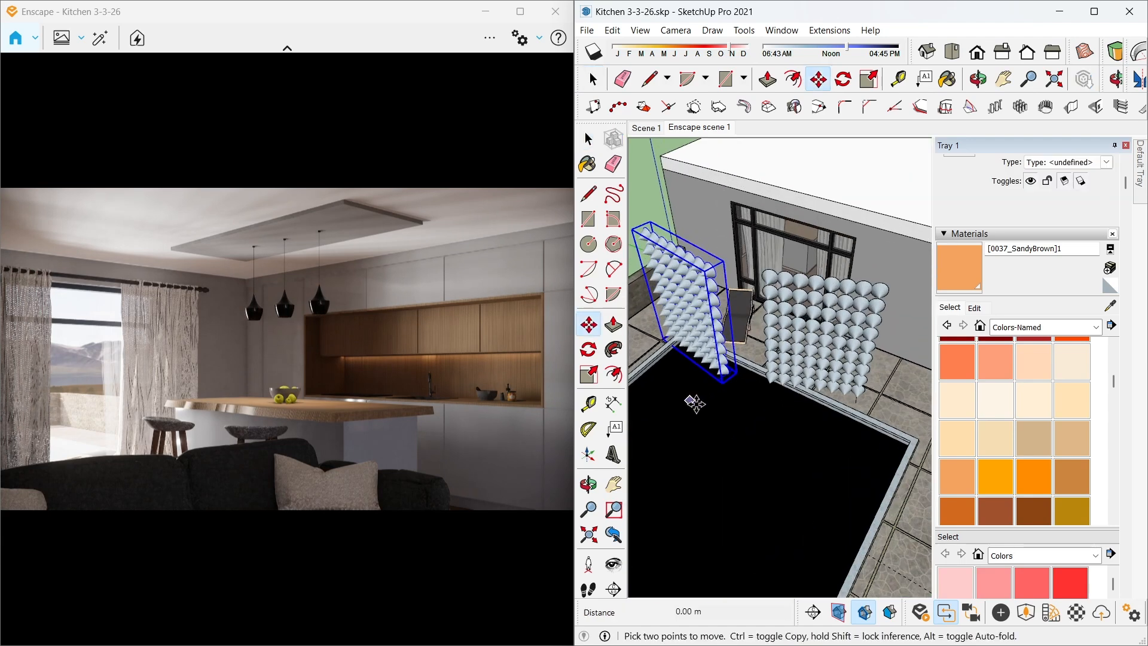
left_click(694, 402)
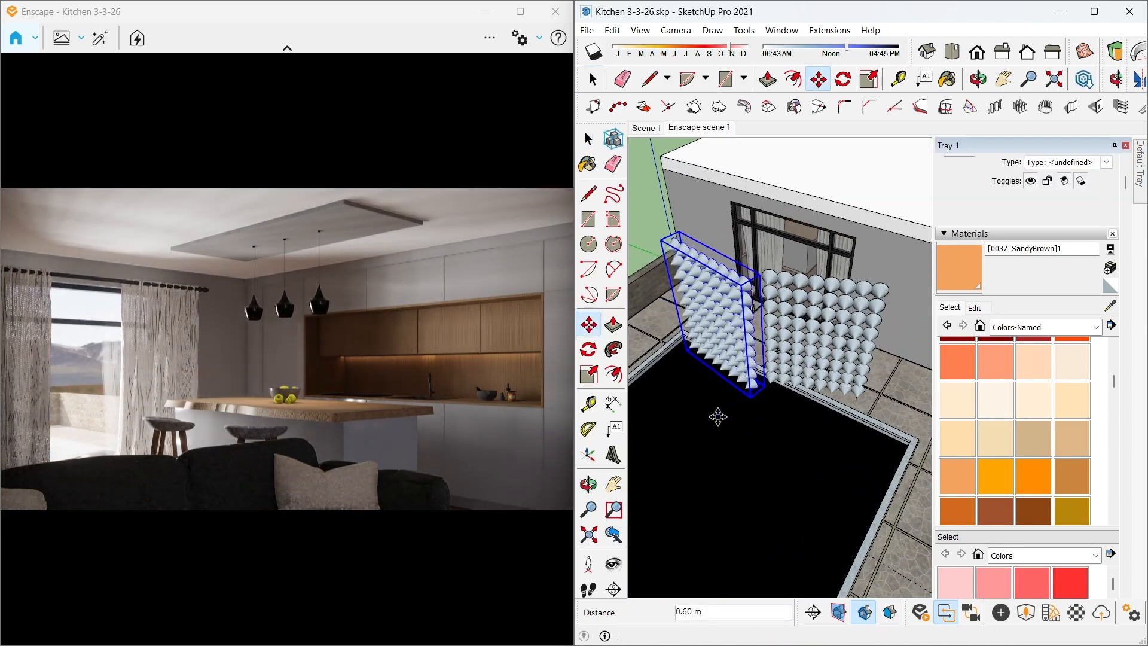
key("space")
scroll(731, 367, "down", 4)
scroll(802, 372, "up", 3)
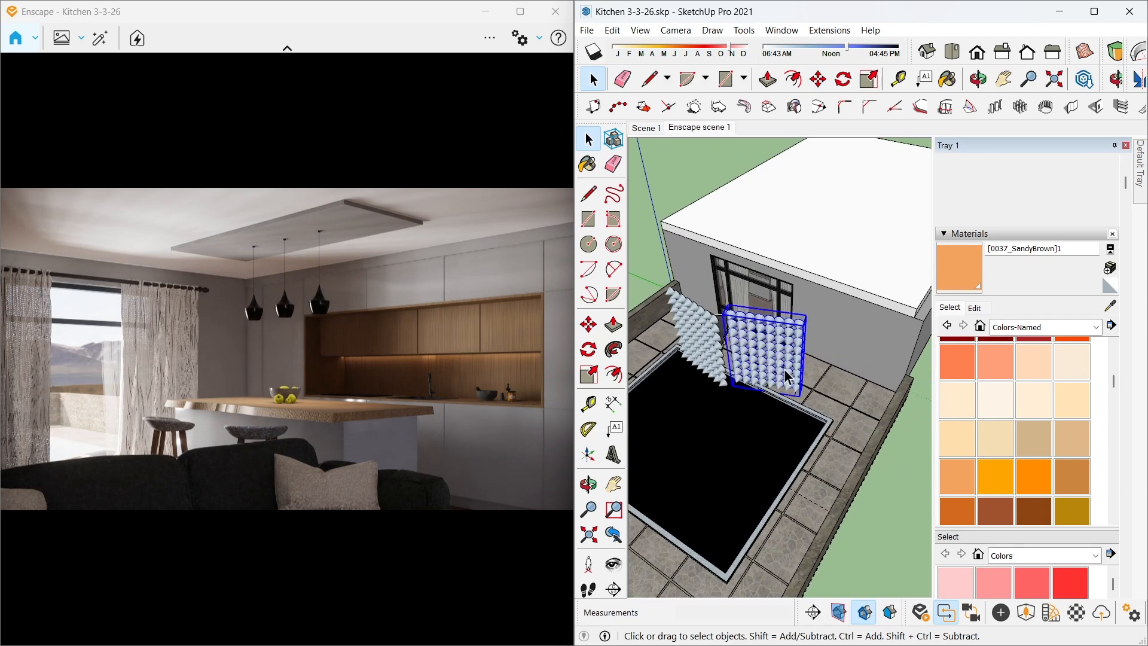
Open the rotated group and set the exterior spotlights' luminous intensity to 2,713 cd
double_click(746, 342)
left_click(748, 342)
left_click_drag(371, 225, 342, 225)
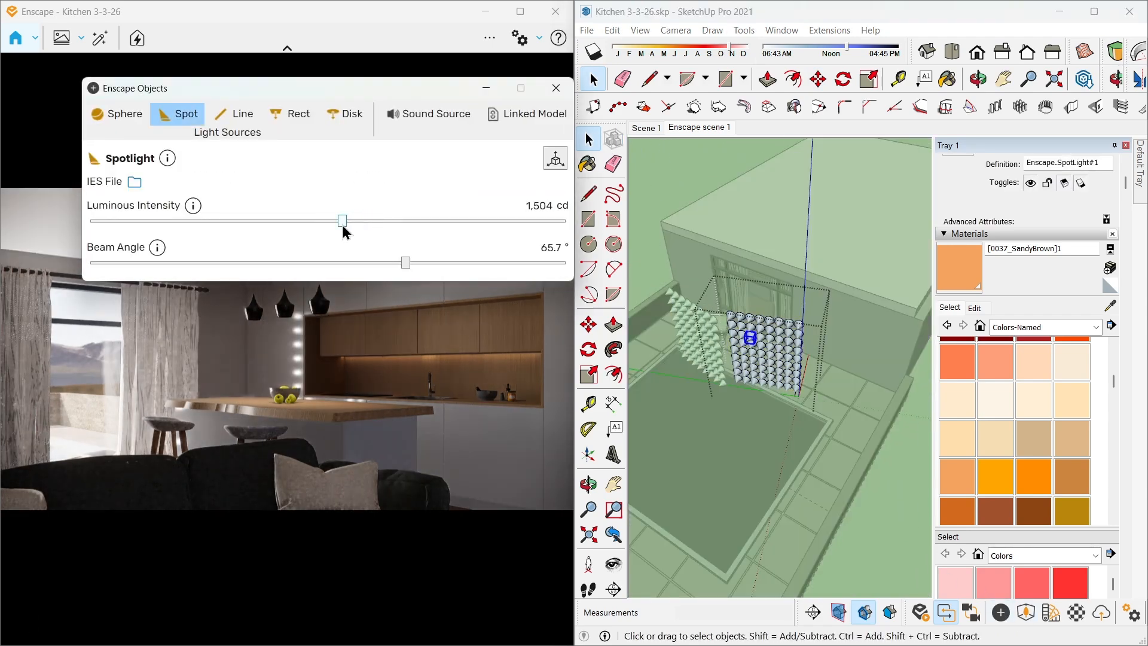
mouse_move(374, 88)
left_mouse_down()
mouse_move(711, 106)
mouse_move(809, 218)
mouse_move(408, 312)
mouse_move(365, 309)
mouse_move(707, 128)
mouse_move(713, 114)
left_mouse_up()
left_click_drag(670, 243, 672, 243)
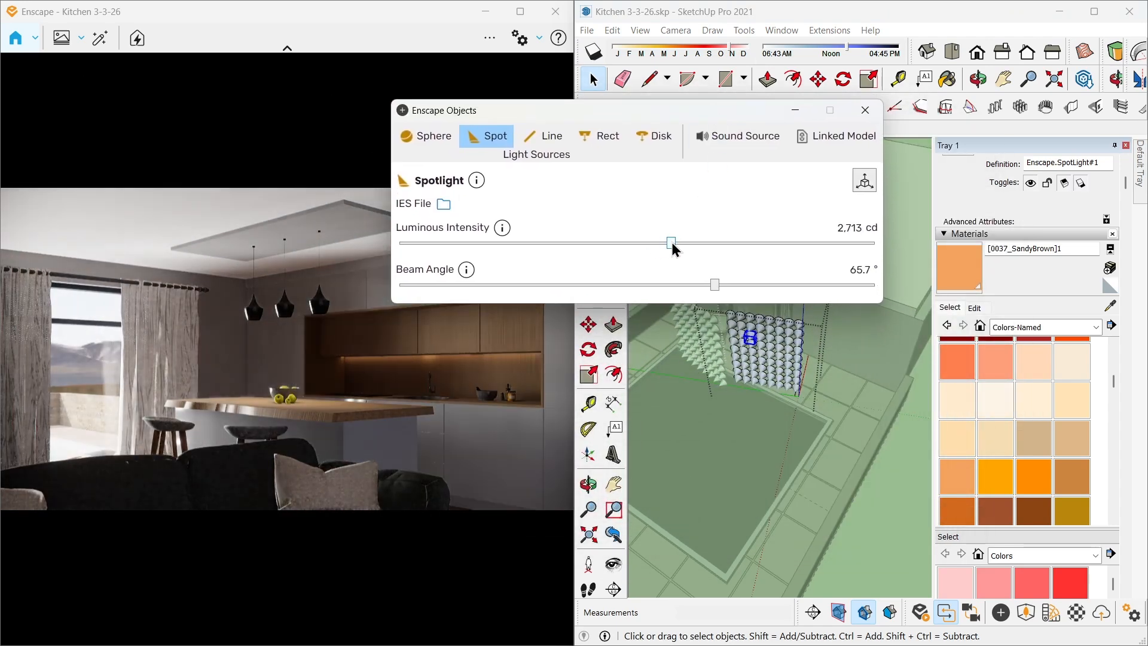
left_click(865, 110)
left_click(715, 178)
Sample the Wood 44 material from the island countertop and set its roughness to 90.3% and specular to 12.9%
mouse_move(814, 360)
middle_mouse_down()
mouse_move(351, 254)
mouse_move(767, 342)
middle_mouse_up()
mouse_move(923, 299)
middle_mouse_down()
mouse_move(787, 356)
mouse_move(741, 402)
mouse_move(751, 448)
mouse_move(769, 451)
middle_mouse_up()
scroll(707, 376, "up", 5)
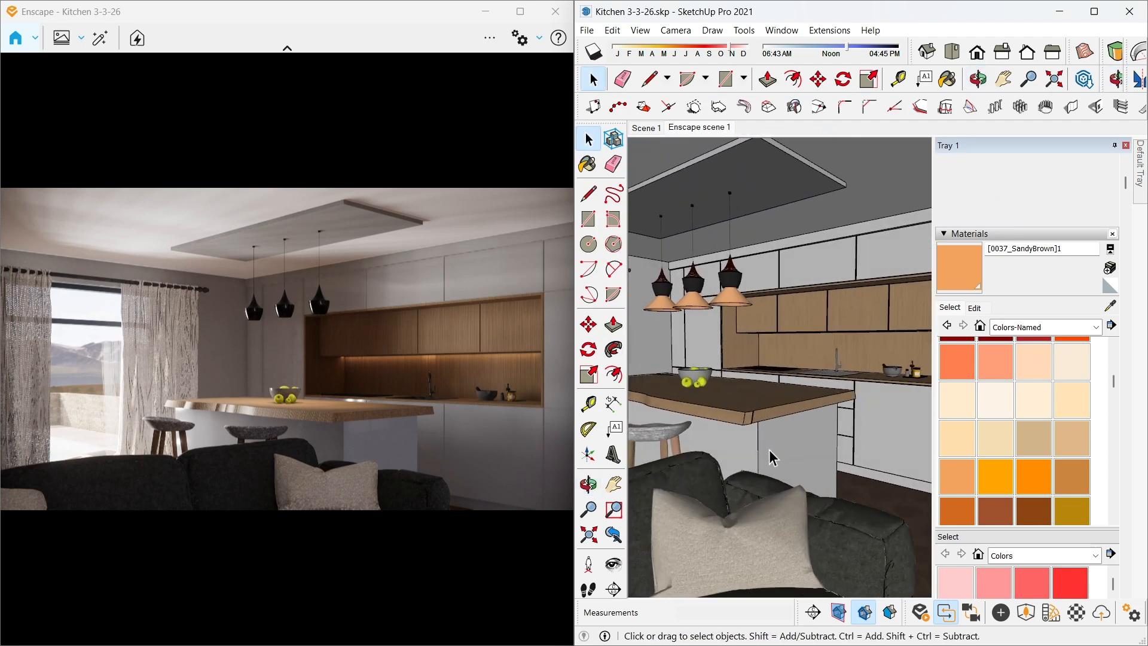
scroll(718, 413, "up", 2)
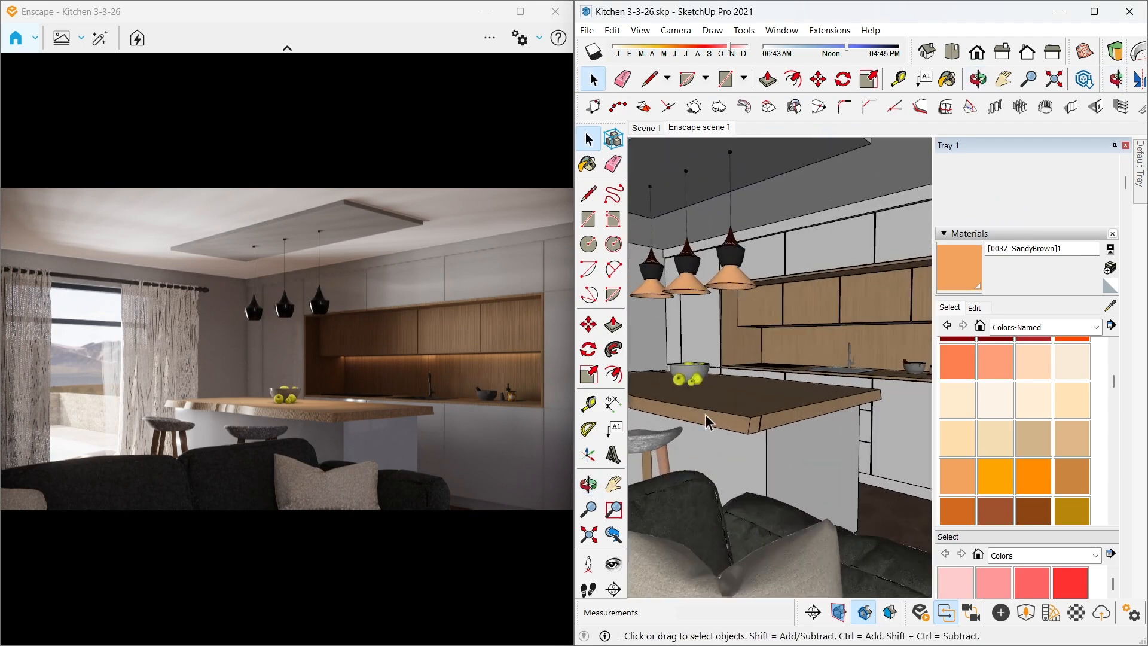
left_click(1078, 614)
left_click(1115, 308)
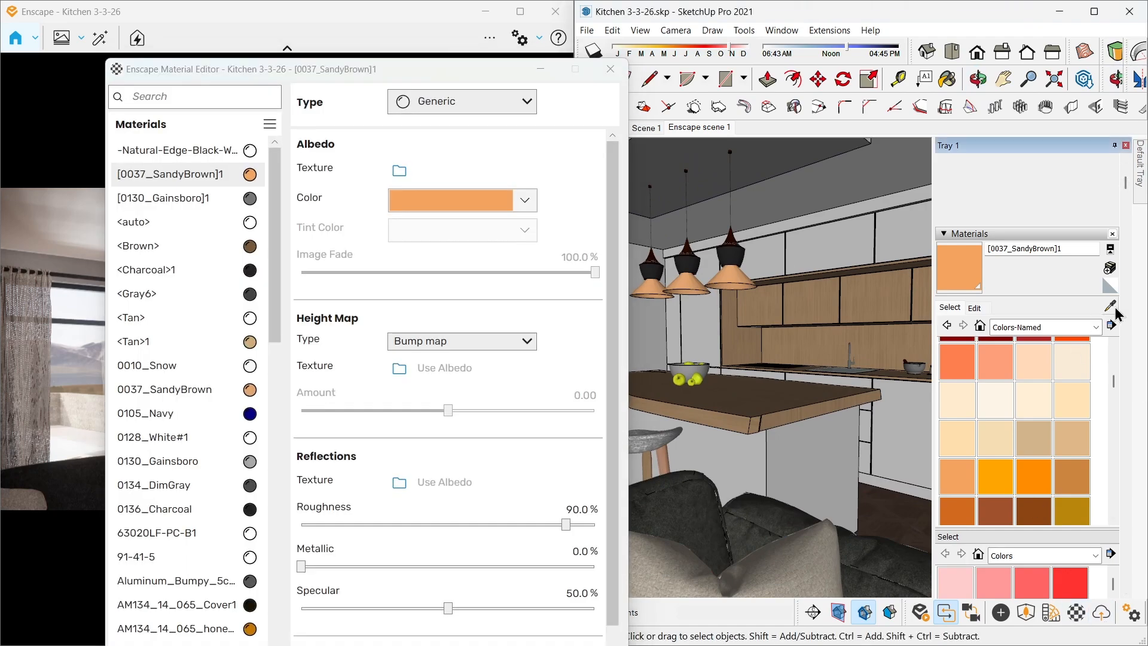
left_click(796, 401)
left_click_drag(378, 76, 671, 59)
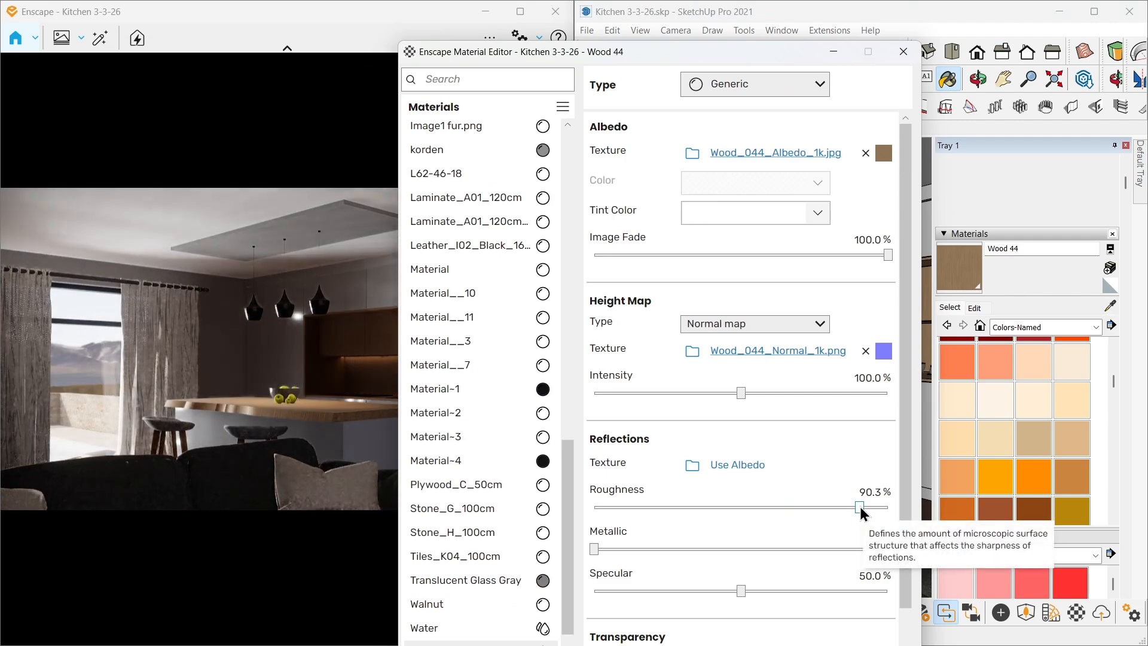
left_click_drag(741, 591, 662, 591)
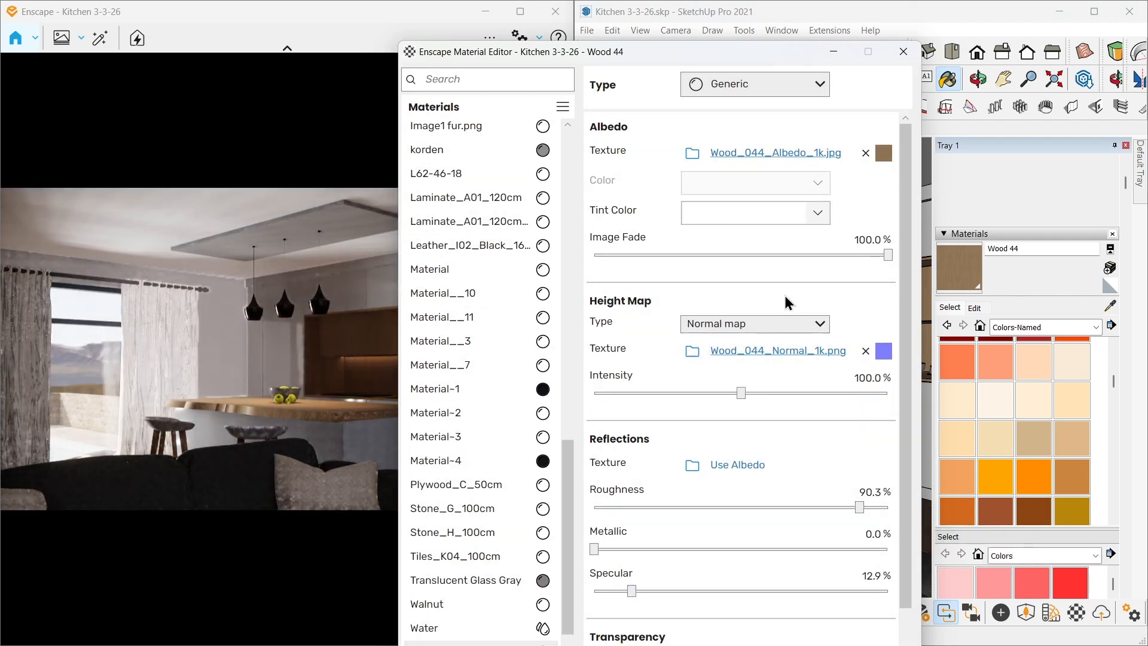
left_click(903, 51)
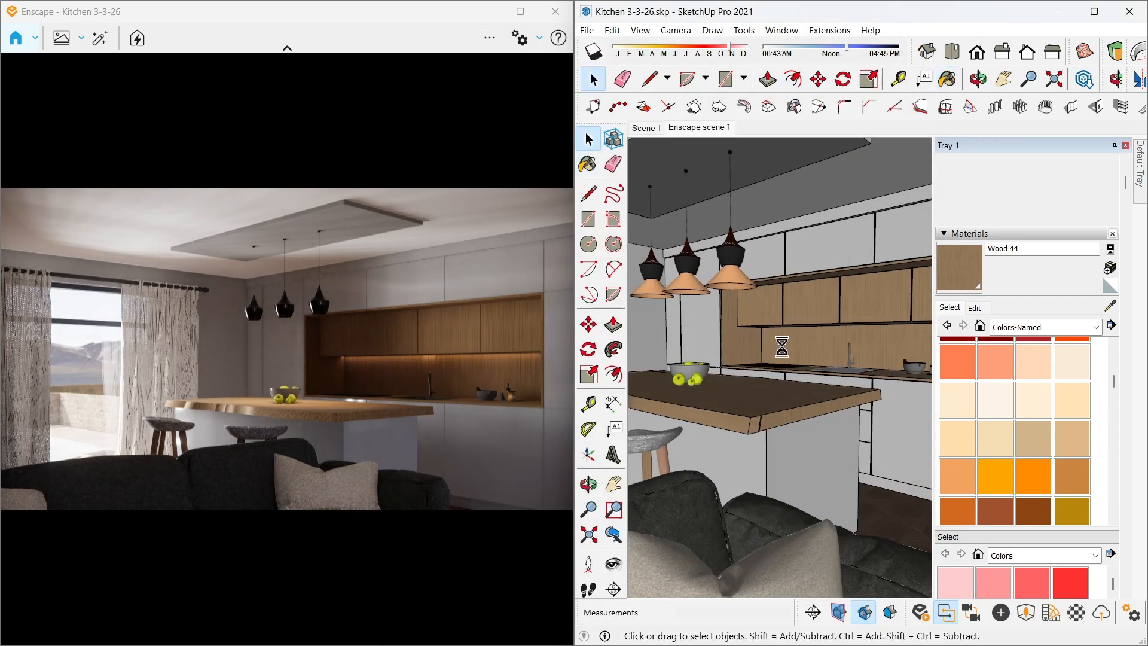
Copy the nearest pendant's spotlight and place the copy over the kitchen island
scroll(782, 347, "down", 2)
scroll(783, 345, "down", 3)
scroll(752, 317, "up", 6)
left_click(749, 317)
scroll(748, 299, "up", 5)
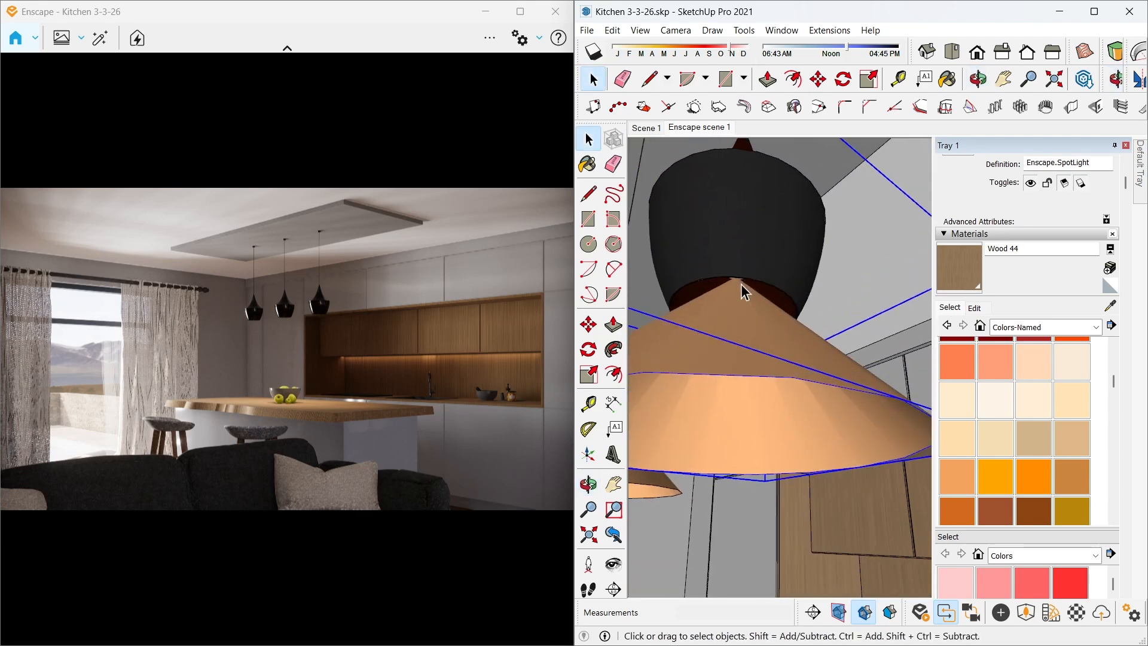
scroll(740, 286, "up", 4)
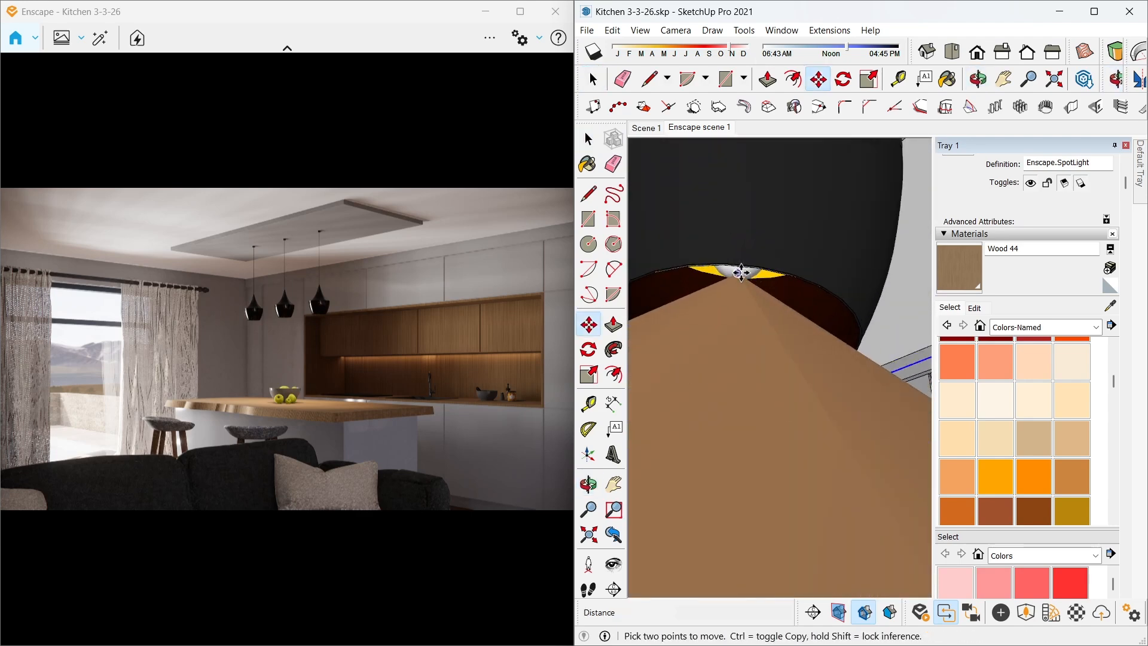
left_click(741, 273)
key("ctrl")
scroll(743, 332, "down", 8)
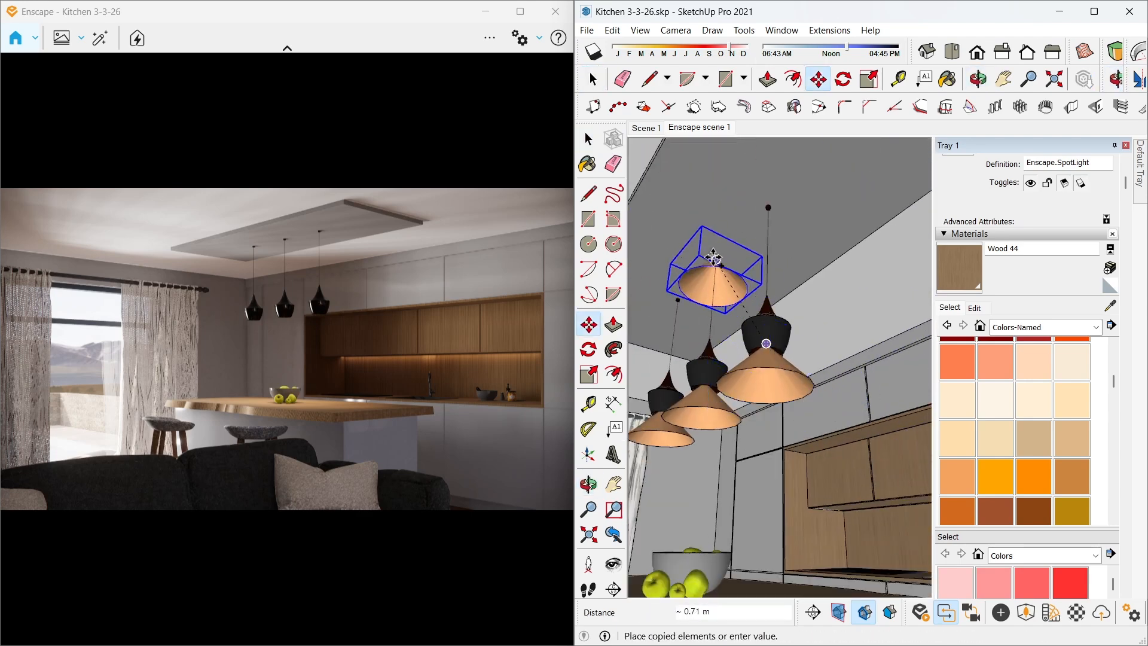
scroll(825, 297, "up", 4)
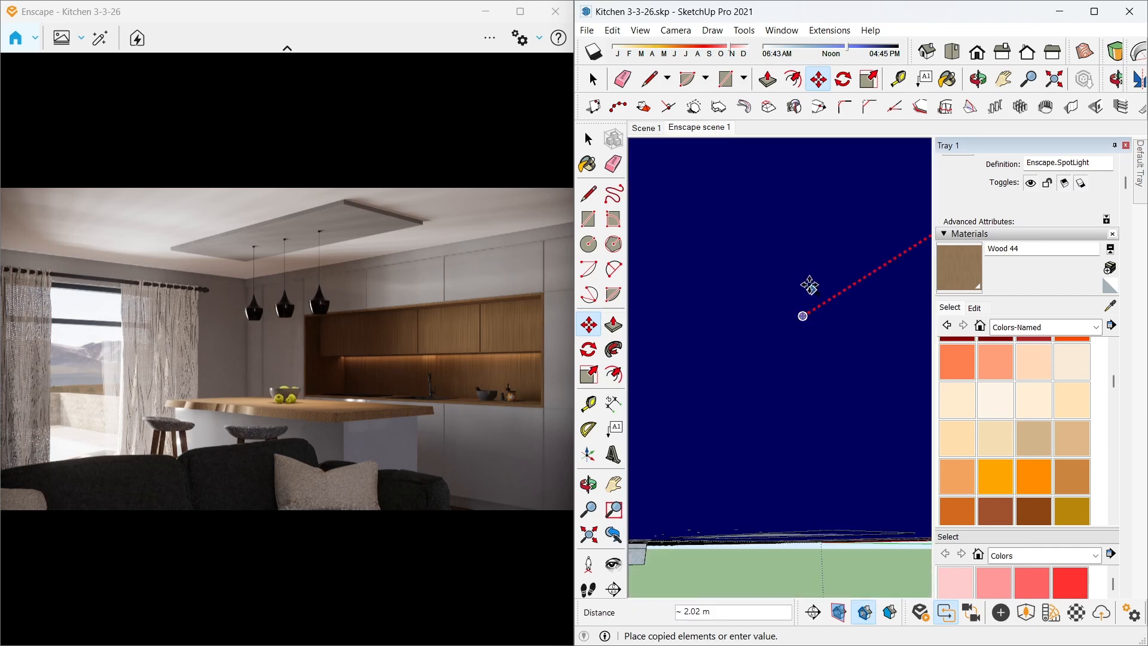
scroll(807, 279, "down", 5)
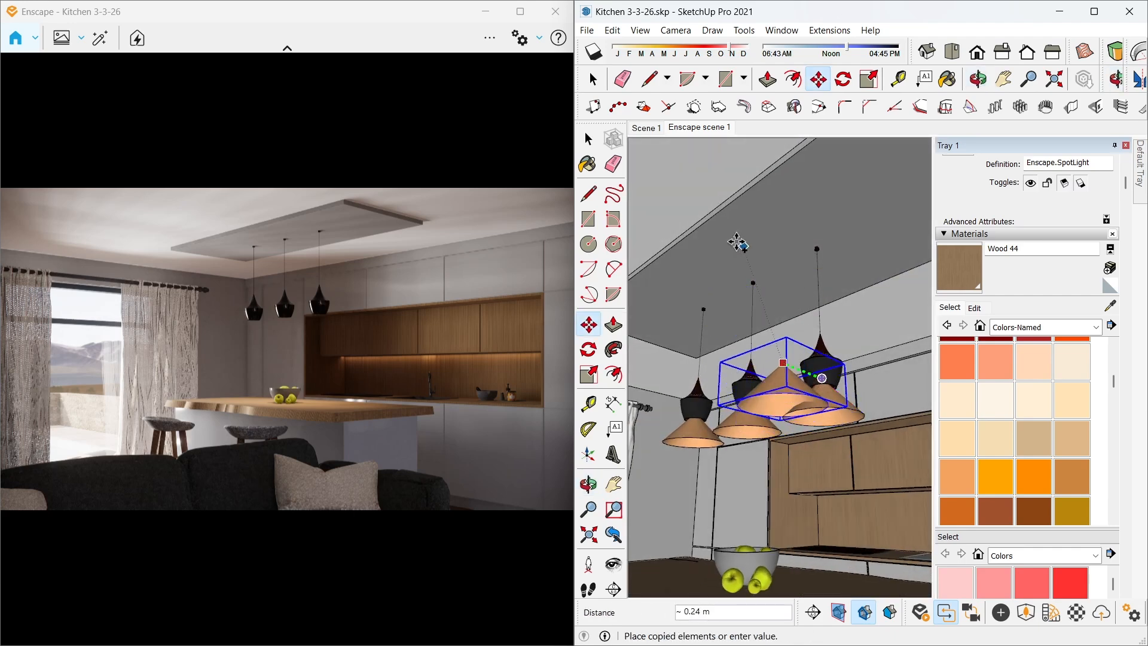
scroll(746, 248, "down", 5)
mouse_move(678, 178)
middle_mouse_down()
mouse_move(770, 539)
mouse_move(815, 436)
mouse_move(781, 422)
middle_mouse_up()
scroll(781, 421, "down", 4)
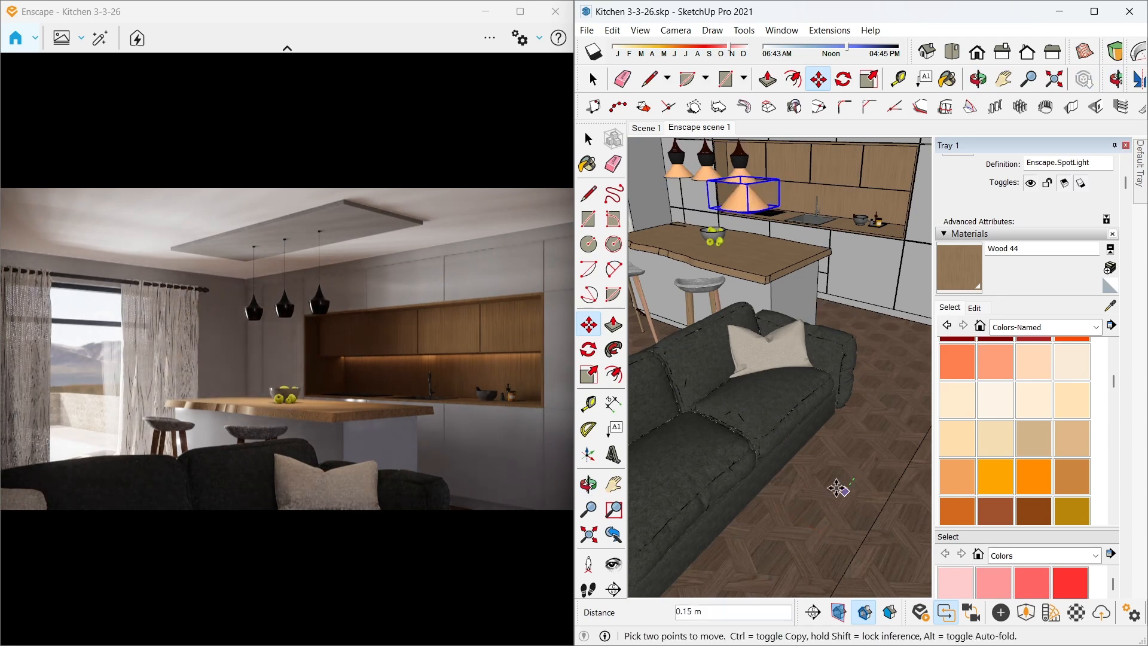
key("space")
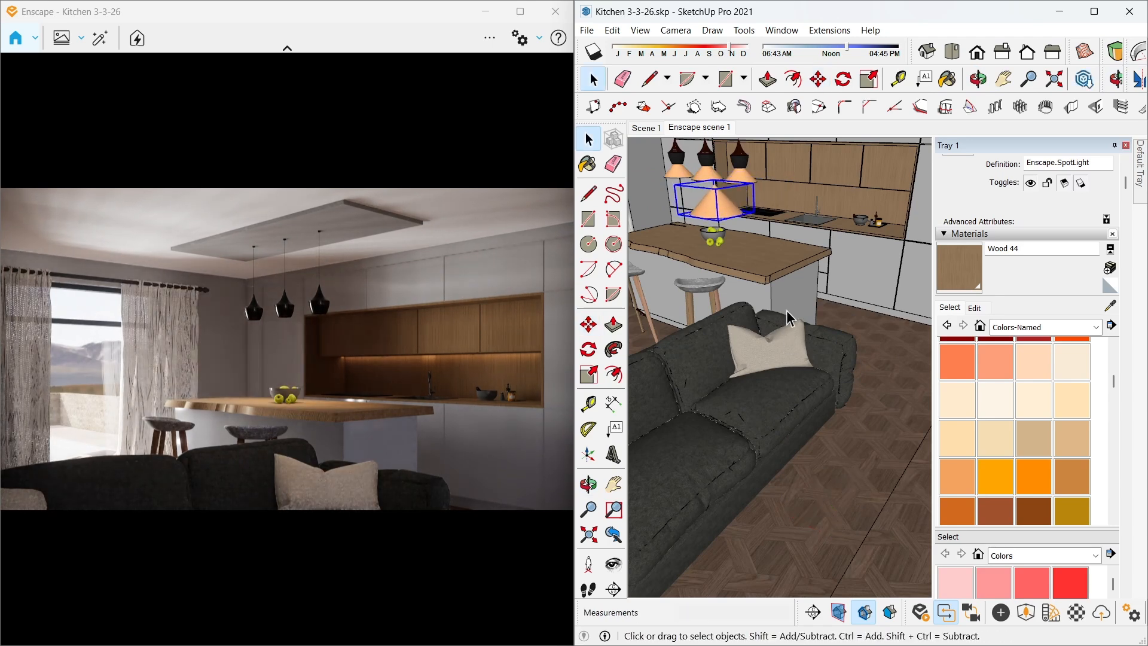
Try a luminous intensity of 1,728 cd on the copied spotlight and delete the copy
left_click(999, 618)
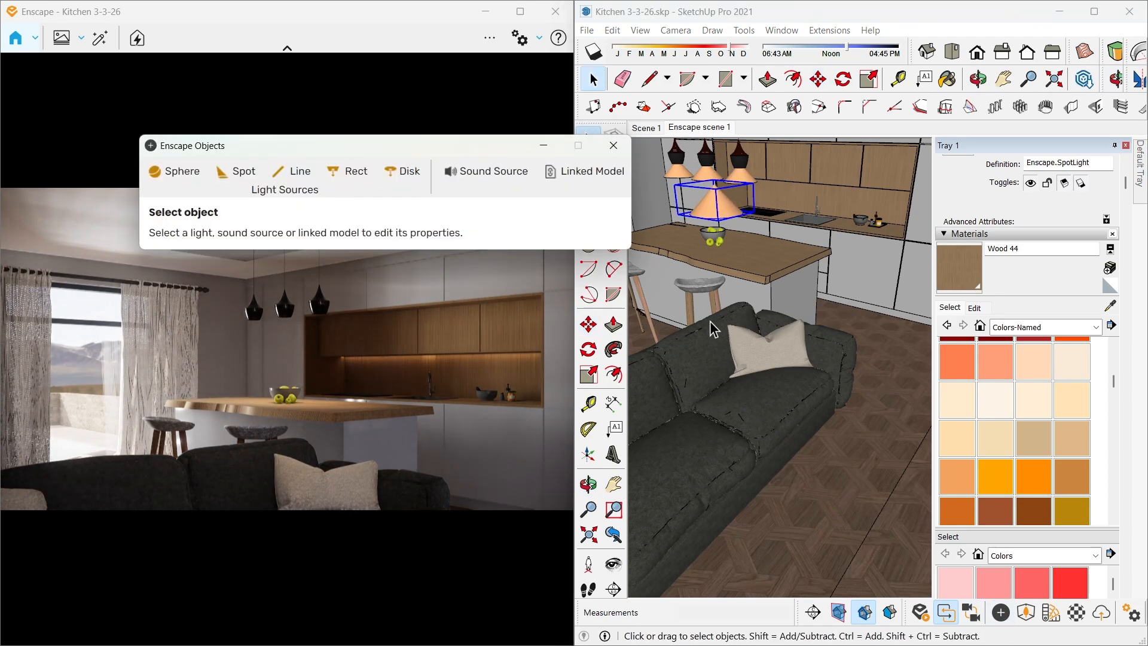
left_click(715, 198)
mouse_move(387, 278)
left_mouse_down()
mouse_move(448, 279)
mouse_move(404, 278)
left_mouse_up()
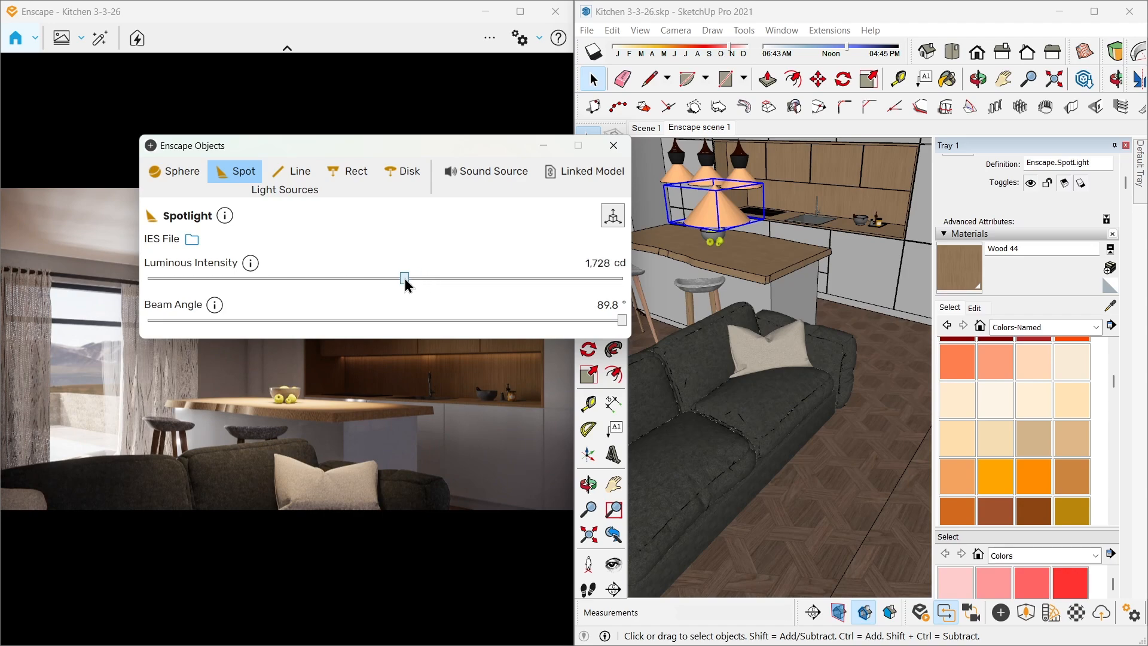
left_click(613, 146)
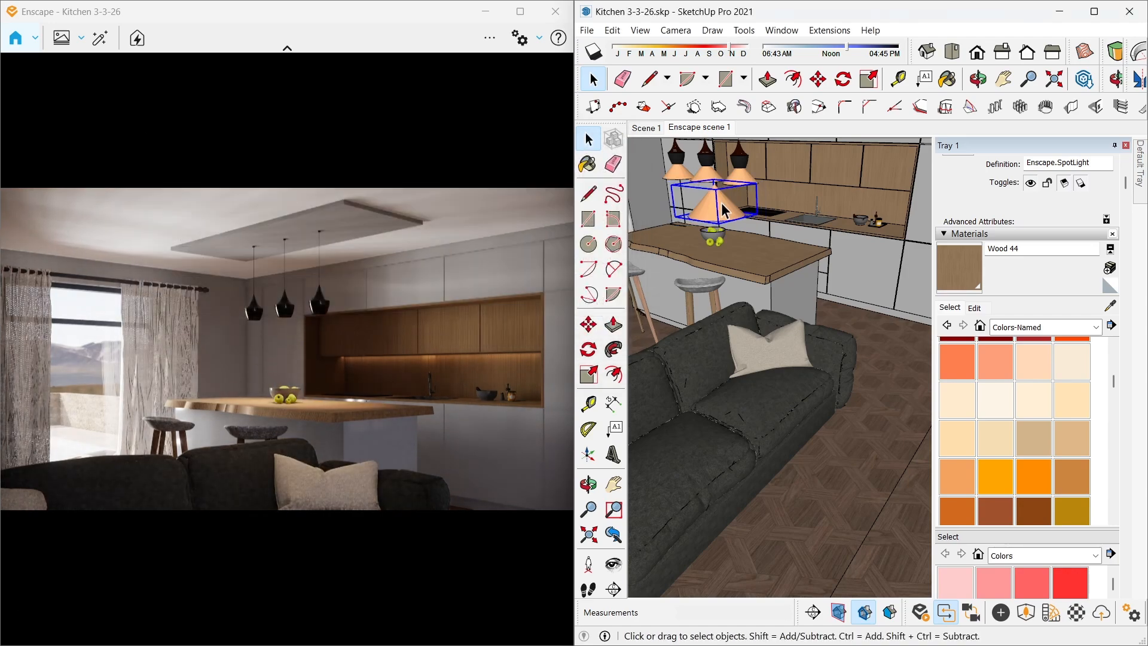
key("Delete")
Place a new Enscape spotlight pointing down at the upper corner of the tall cabinet beside the wood niche
middle_click_drag(789, 347, 722, 361)
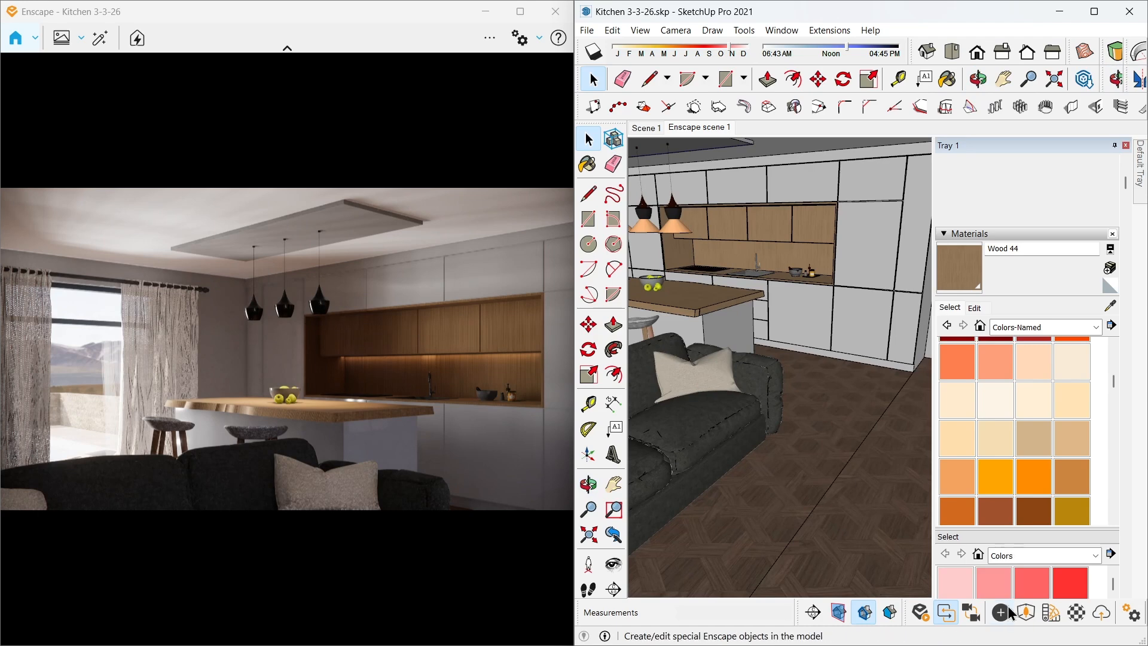
left_click(1008, 607)
left_click(231, 198)
scroll(829, 193, "up", 5)
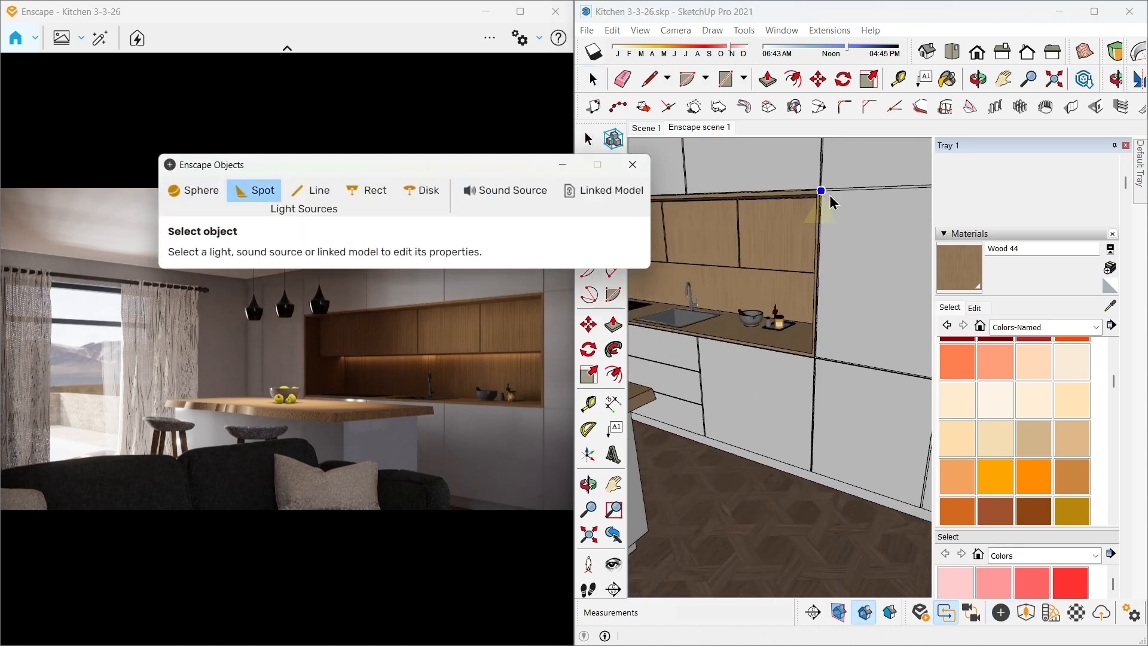
double_click(824, 239)
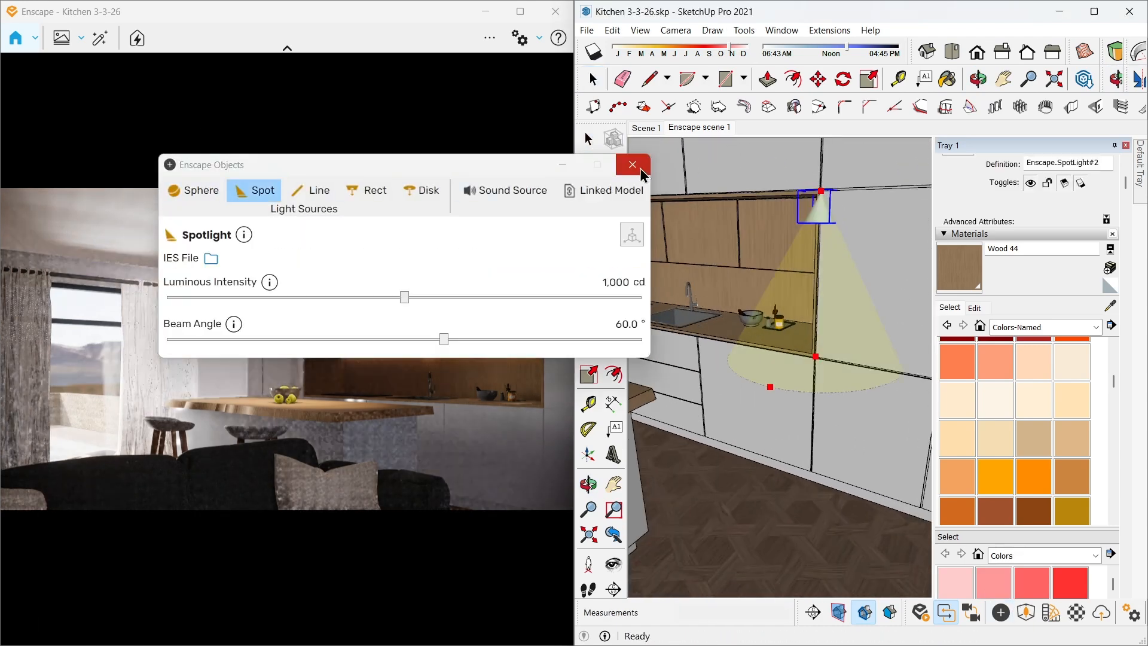
left_click(635, 165)
Move the new spotlight about 4.02 m from the tall cabinet's upper corner to below the ceiling near the sofa
scroll(846, 212, "up", 1)
key("m")
mouse_move(824, 194)
middle_mouse_down()
mouse_move(825, 217)
mouse_move(761, 213)
middle_mouse_up()
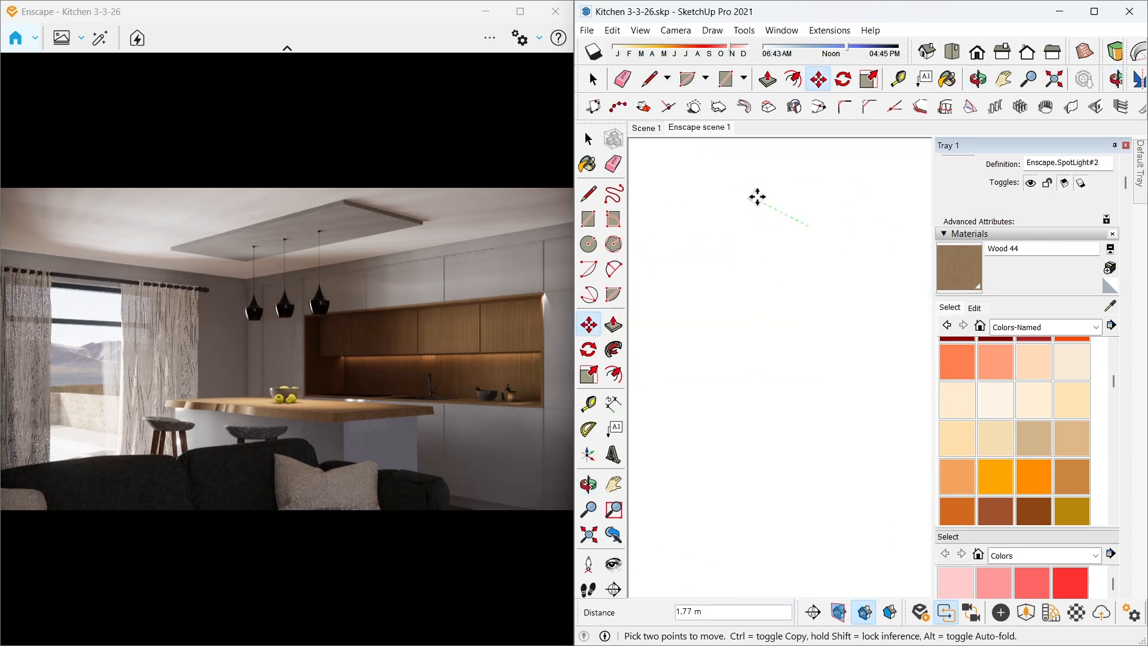
scroll(760, 170, "up", 3)
middle_click_drag(766, 275, 783, 305)
scroll(783, 305, "down", 8)
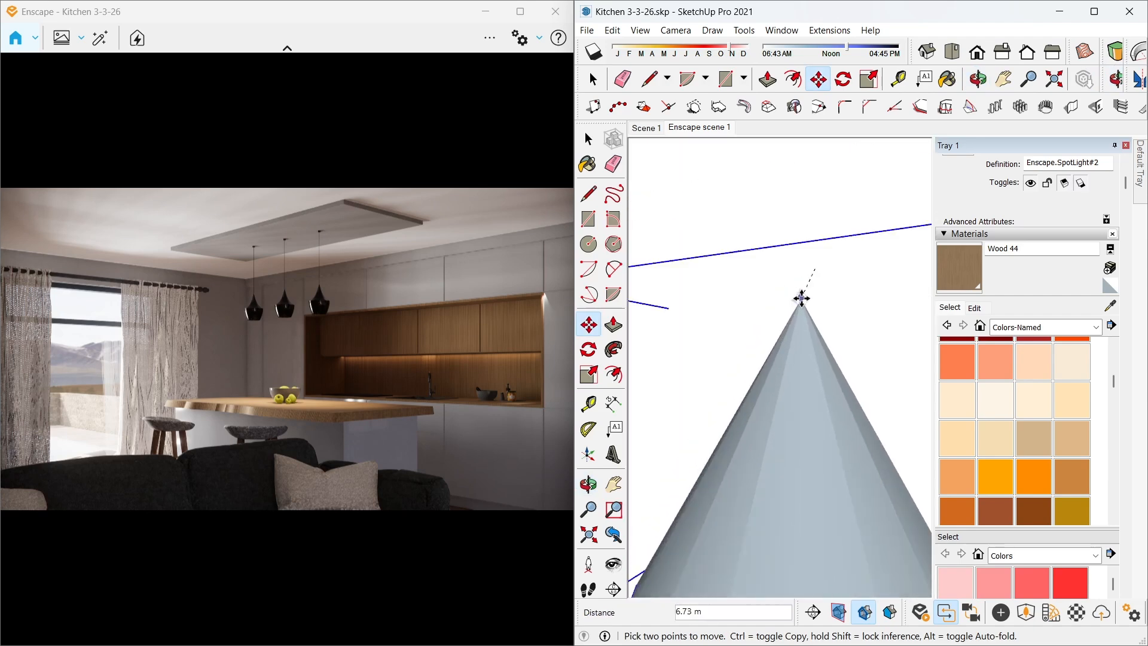
scroll(740, 193, "up", 3)
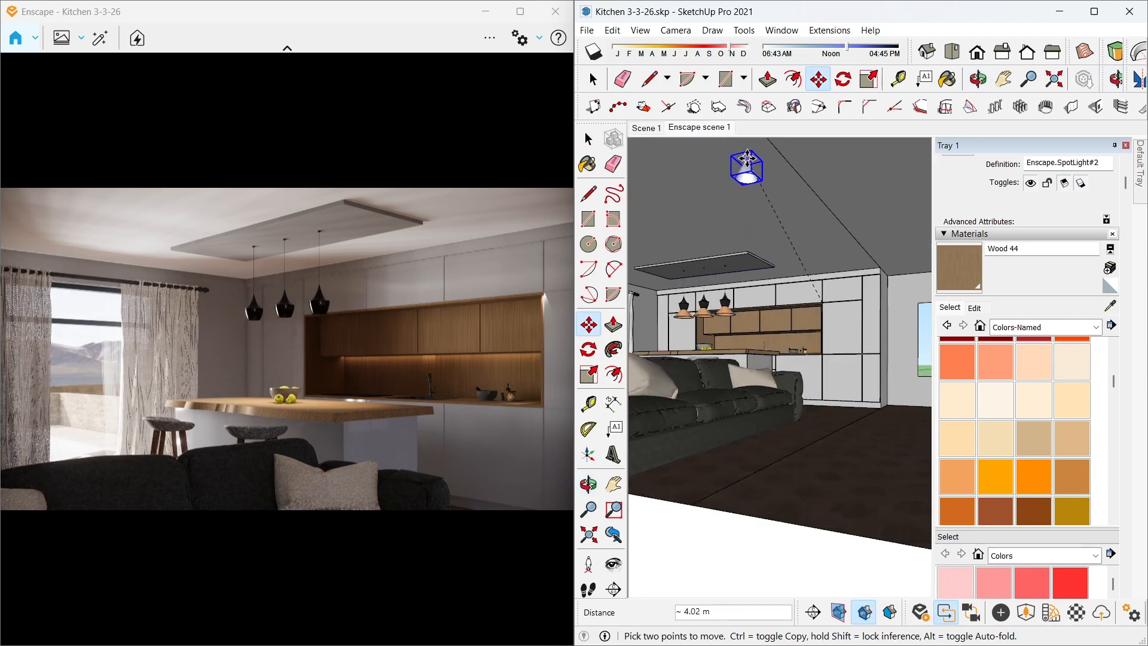
left_click(747, 161)
scroll(747, 161, "up", 1)
key("space")
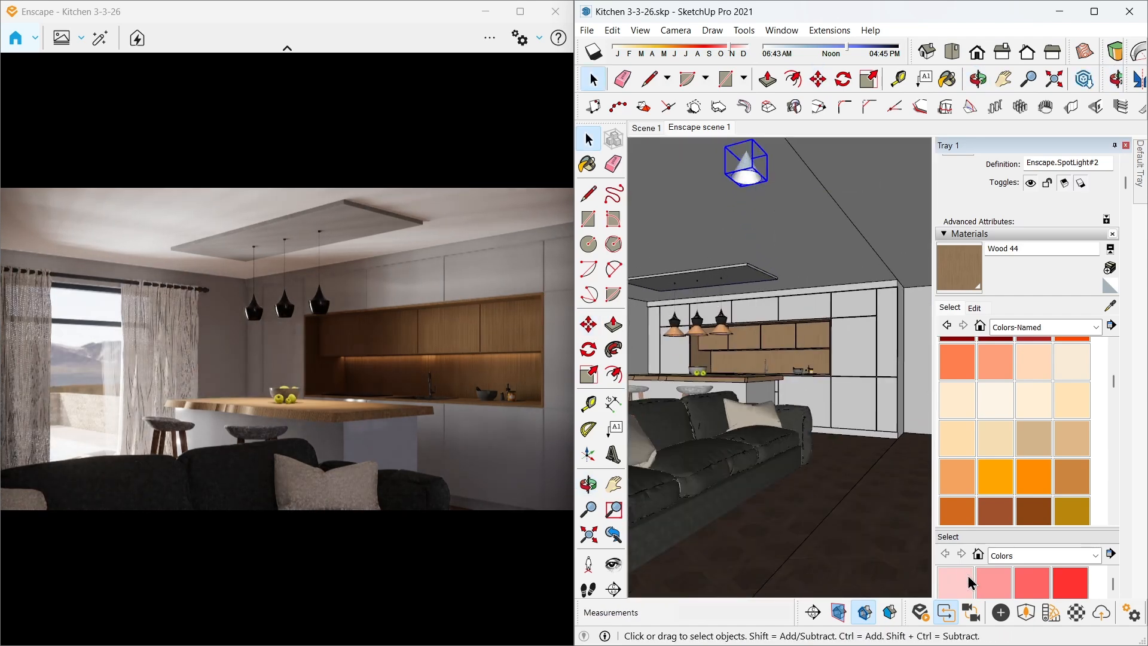
Set the ceiling spotlight's beam angle to 88.5° and its luminous intensity to 56,560 cd
left_click(1001, 613)
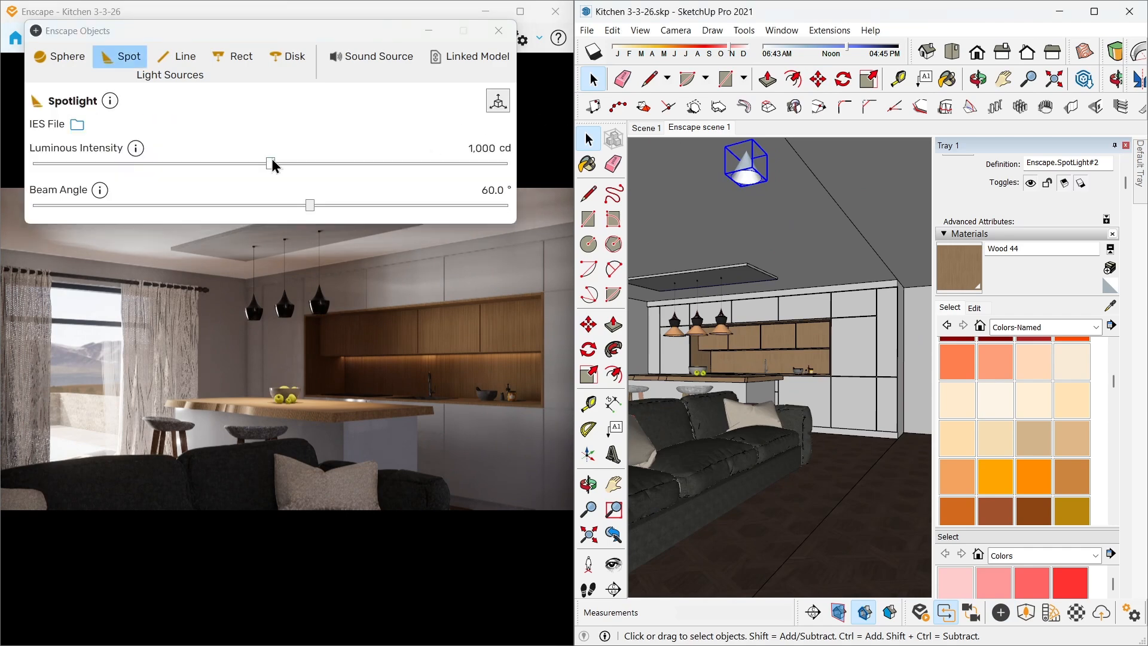
left_click_drag(272, 159, 360, 162)
left_click_drag(312, 207, 498, 207)
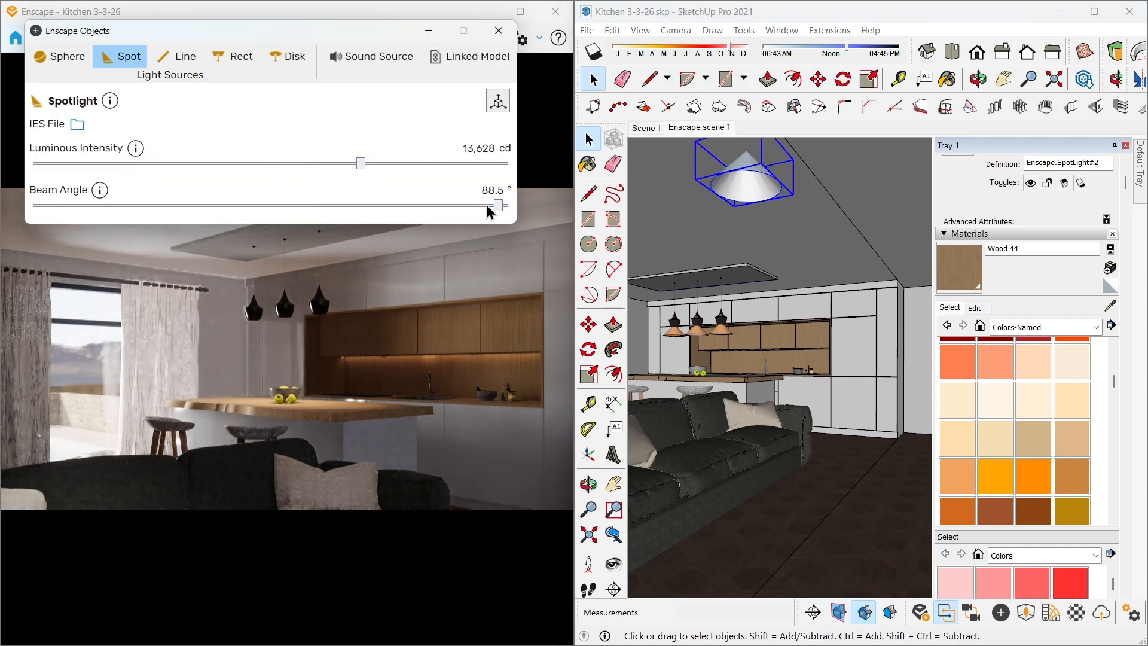
left_click_drag(369, 166, 410, 164)
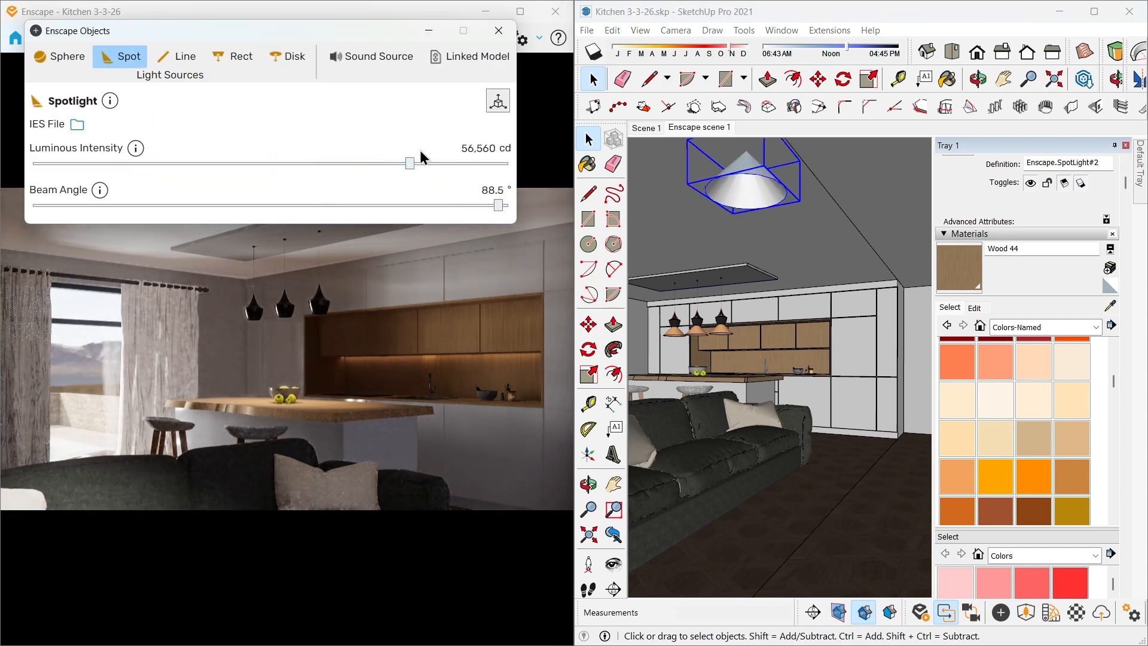
Move the ceiling spotlight closer to the suspended panel above the kitchen island
middle_click_drag(780, 279, 746, 224)
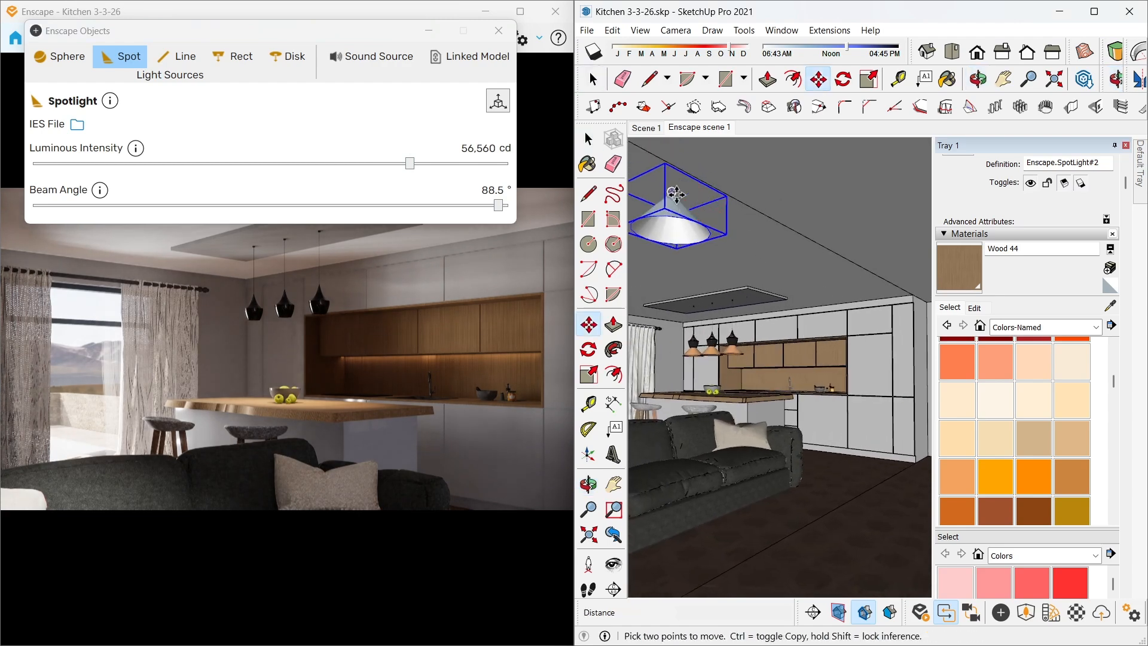
left_click_drag(676, 193, 720, 230)
left_click(722, 239)
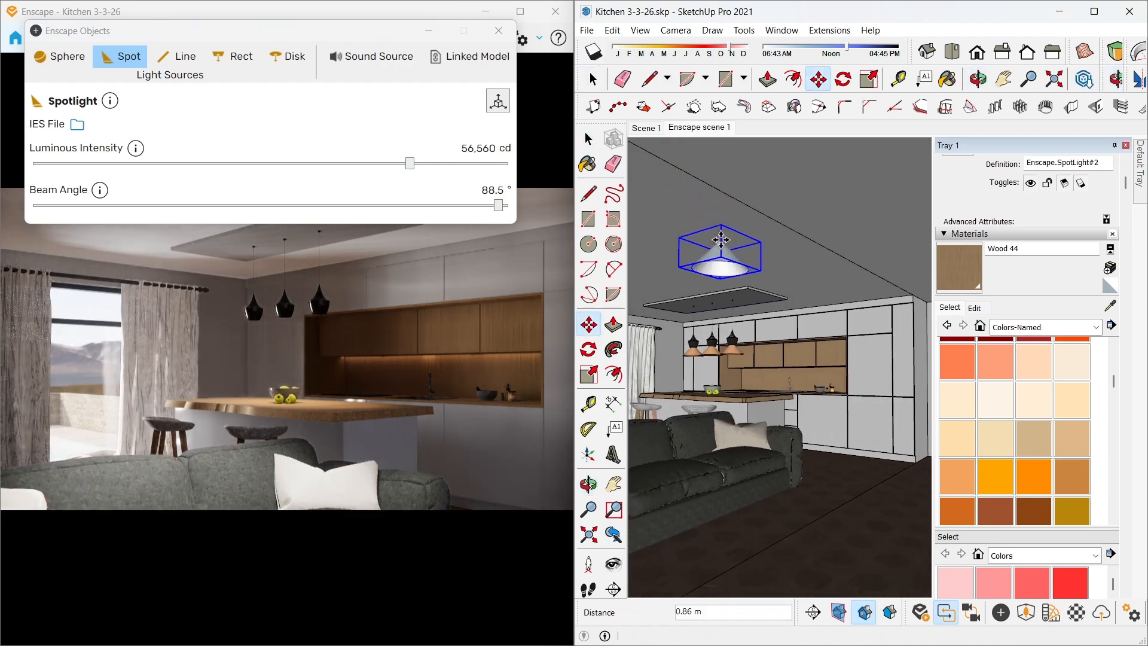
scroll(721, 240, "up", 2)
key("Escape")
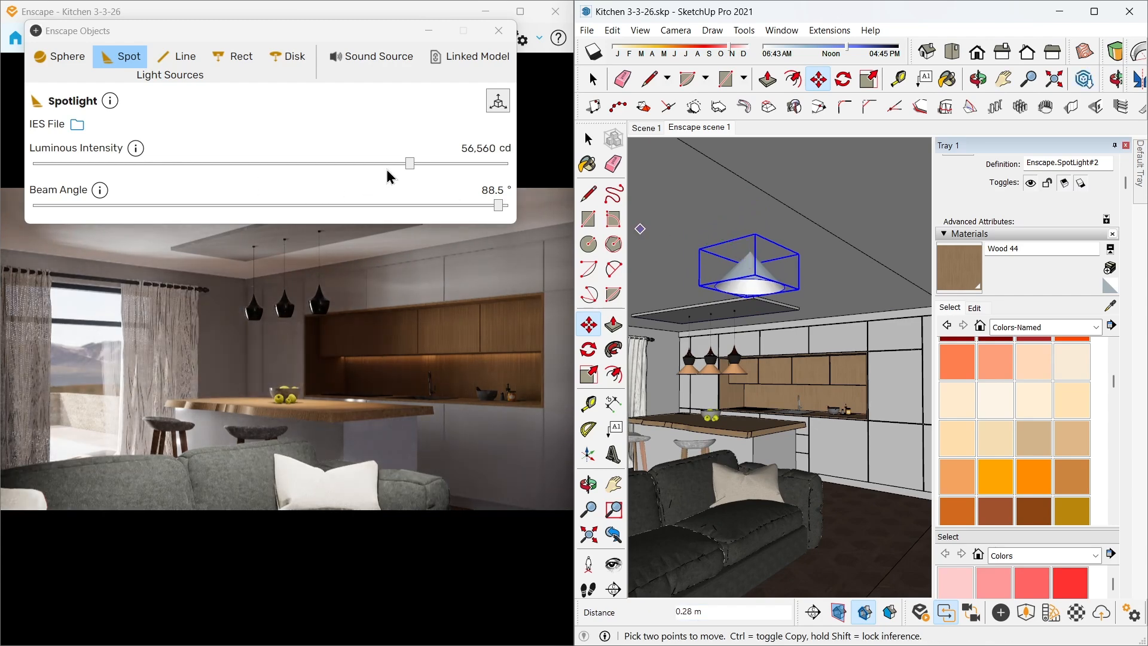
Reduce the ceiling spotlight's luminous intensity to 19,283 cd and finish editing it
left_click(378, 165)
mouse_move(378, 166)
left_mouse_down()
mouse_move(329, 166)
mouse_move(372, 167)
left_mouse_up()
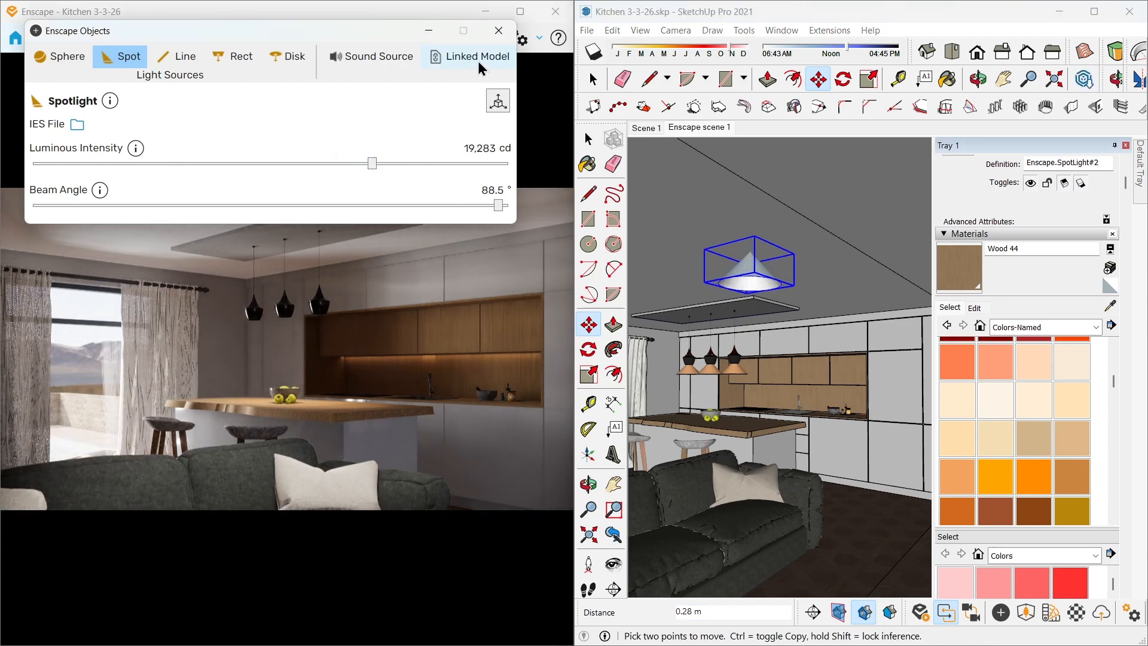
left_click(499, 31)
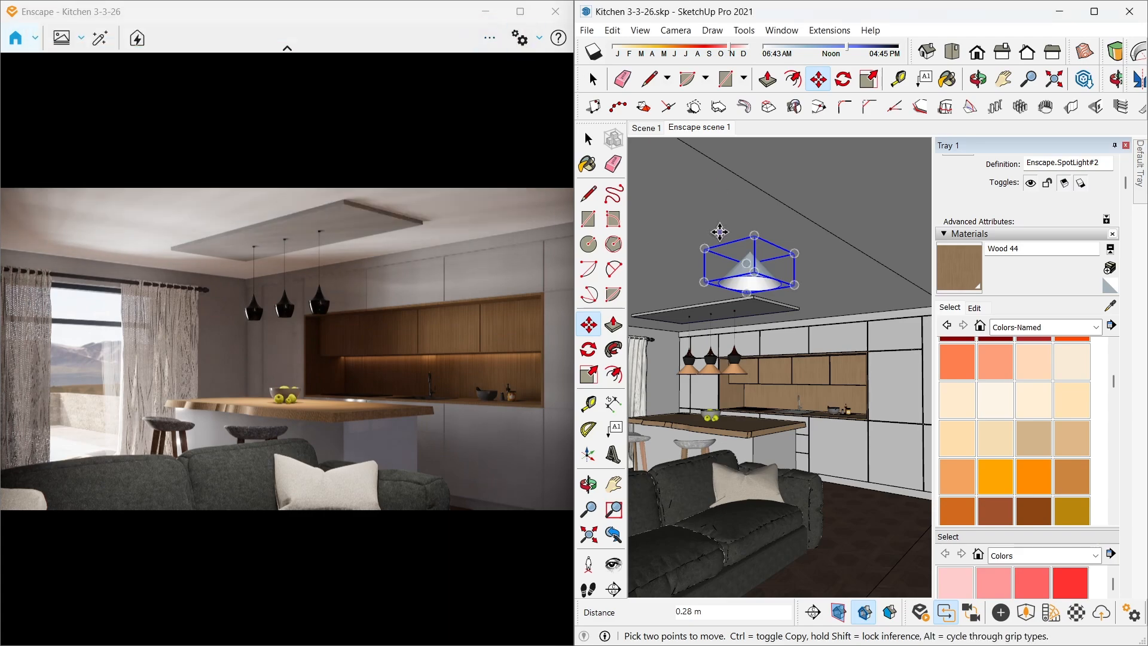
Sample the 0037_SandyBrown material from a pendant's light cone and apply it to the ceiling spotlight
left_click(1110, 307)
left_click(740, 379)
left_click(780, 267)
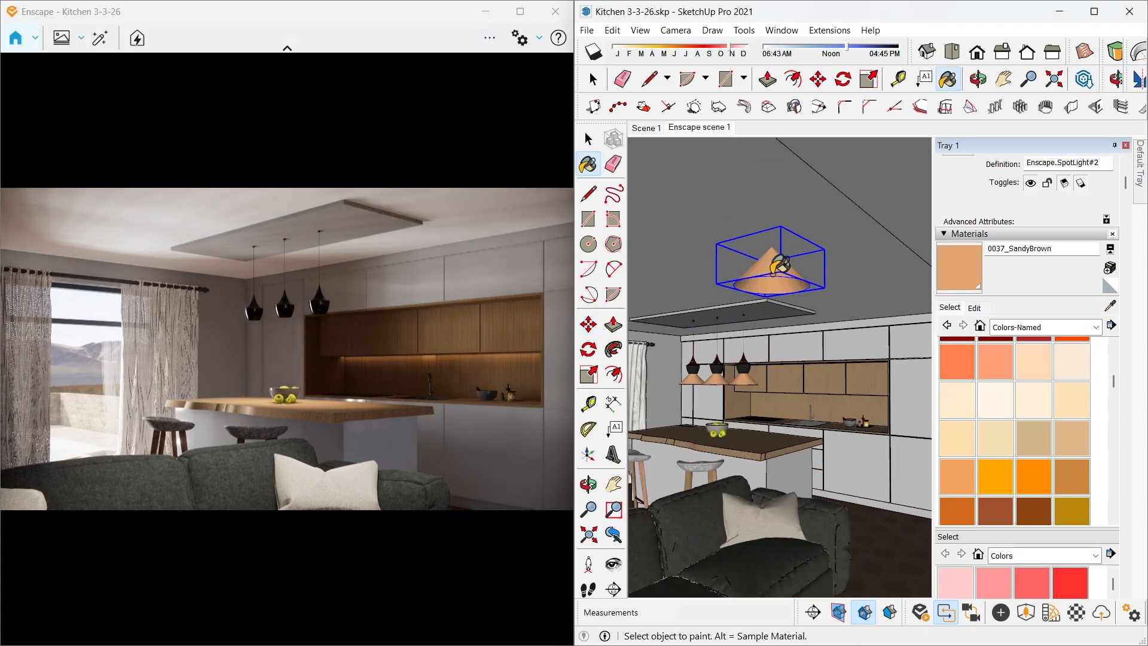
key("space")
Copy the warm spotlight about 2.11 m toward the tall cabinets and place a second copy along the wood wall cabinets
scroll(784, 328, "down", 10)
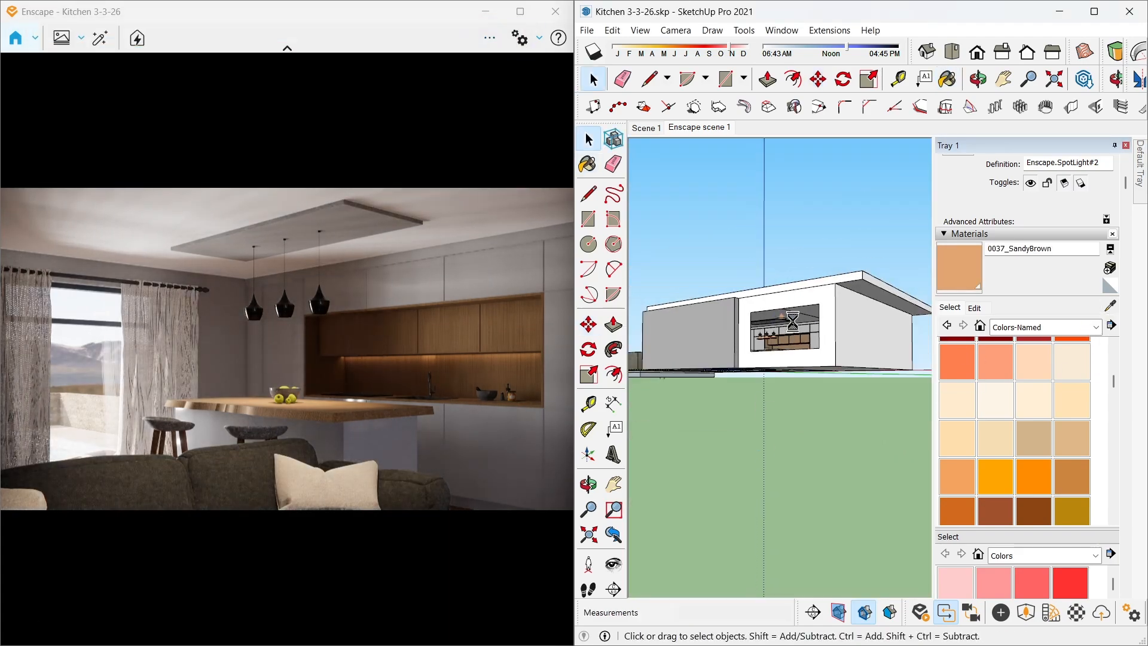
scroll(783, 320, "up", 10)
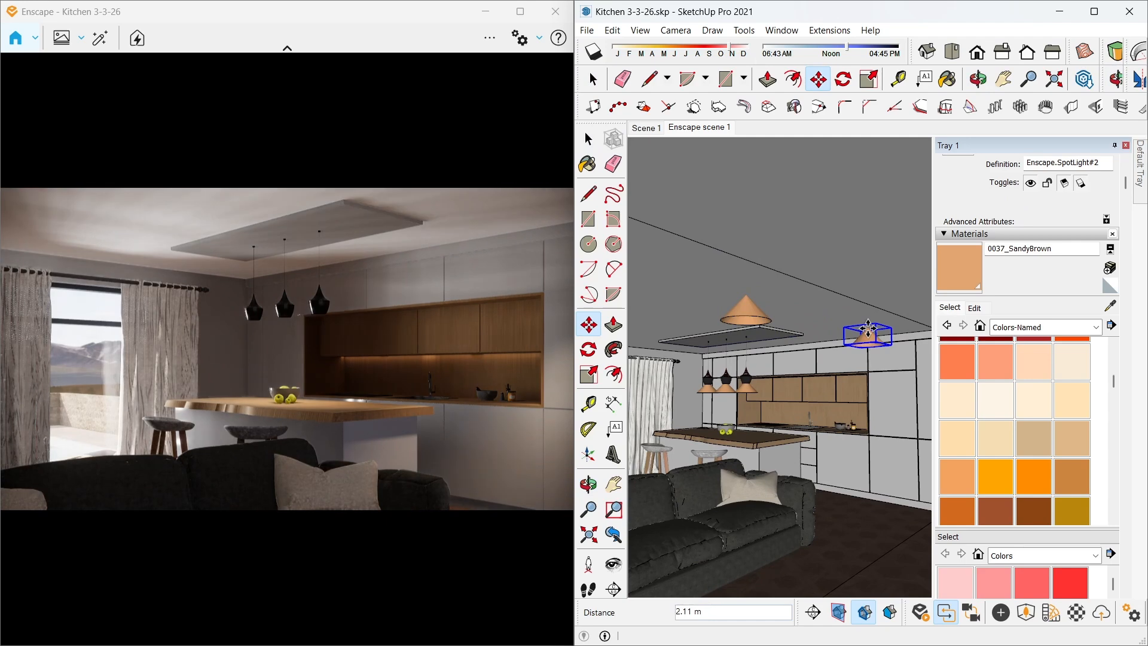
left_click(868, 328)
scroll(849, 339, "up", 3)
scroll(850, 338, "up", 4)
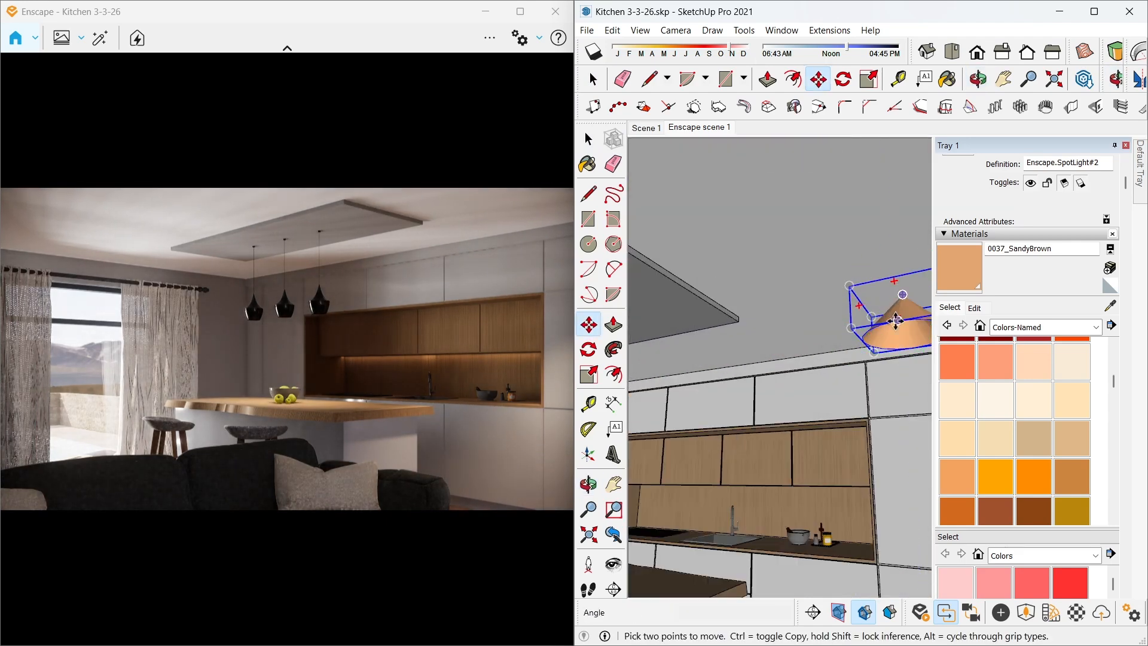
left_click(906, 294)
middle_click_drag(903, 290, 902, 226)
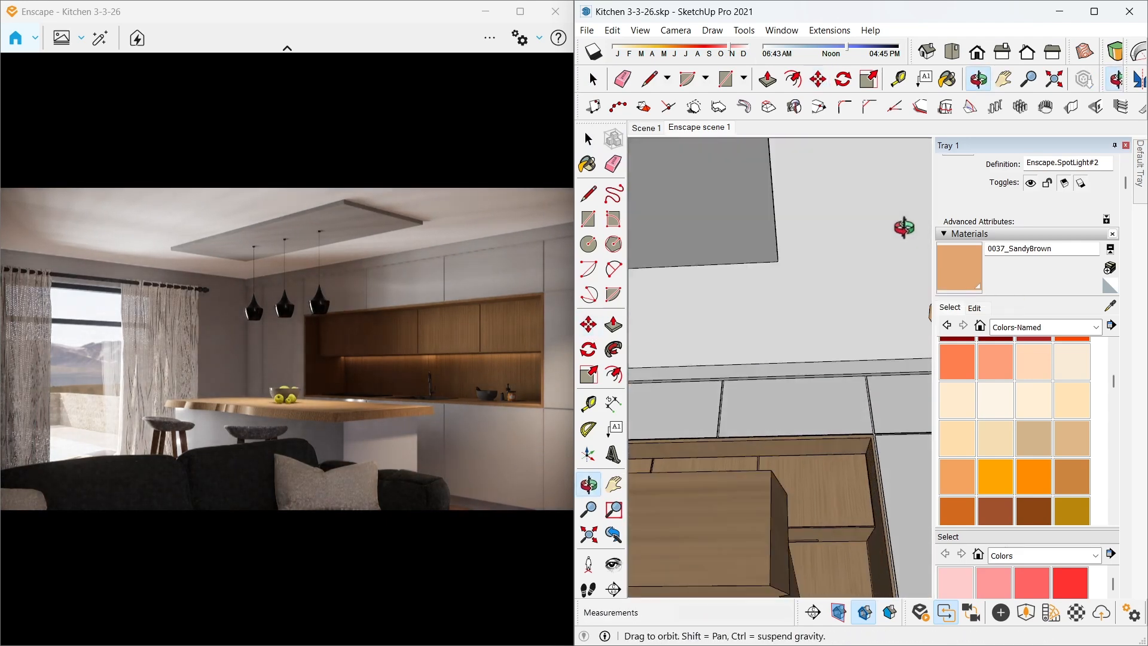
left_click(739, 310)
Place a third spotlight copy farther along the wood wall cabinets, continuing the row toward the window side
middle_click_drag(773, 309, 613, 326)
scroll(697, 331, "up", 1)
left_click(734, 330)
key("ctrl")
scroll(818, 336, "down", 3)
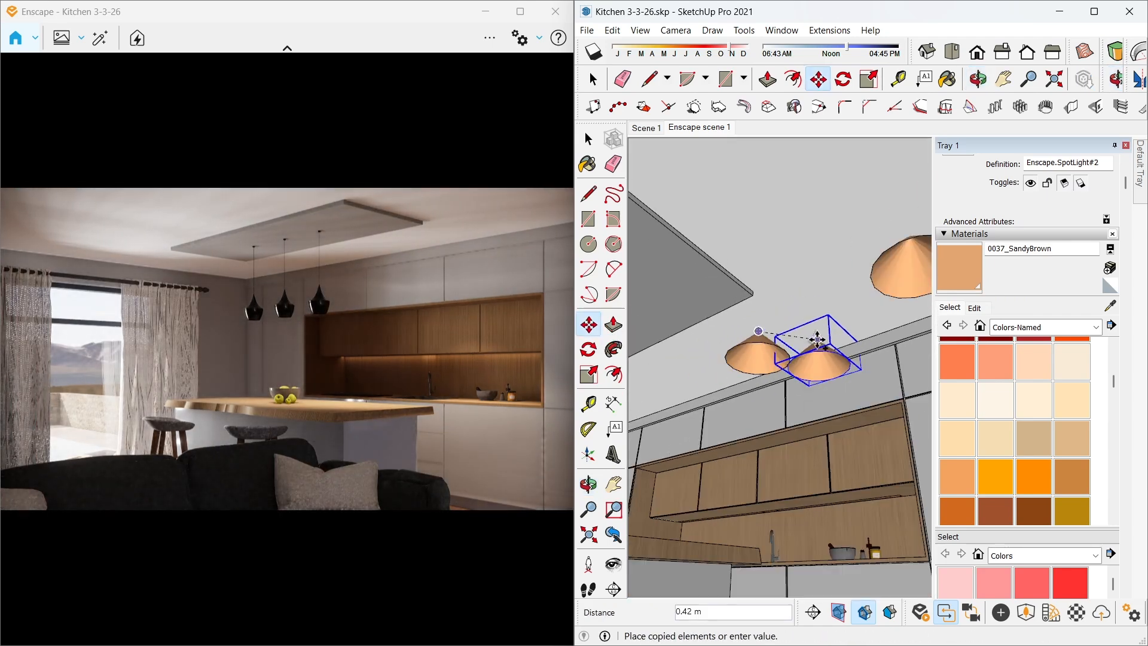
scroll(697, 372, "up", 1)
left_click(697, 374)
Place a fourth spotlight copy about 1.25 m farther along the row, near the curtain corner behind the pendants
middle_click_drag(730, 341, 866, 308)
scroll(866, 308, "up", 1)
left_click(867, 309)
key("ctrl")
scroll(826, 329, "down", 3)
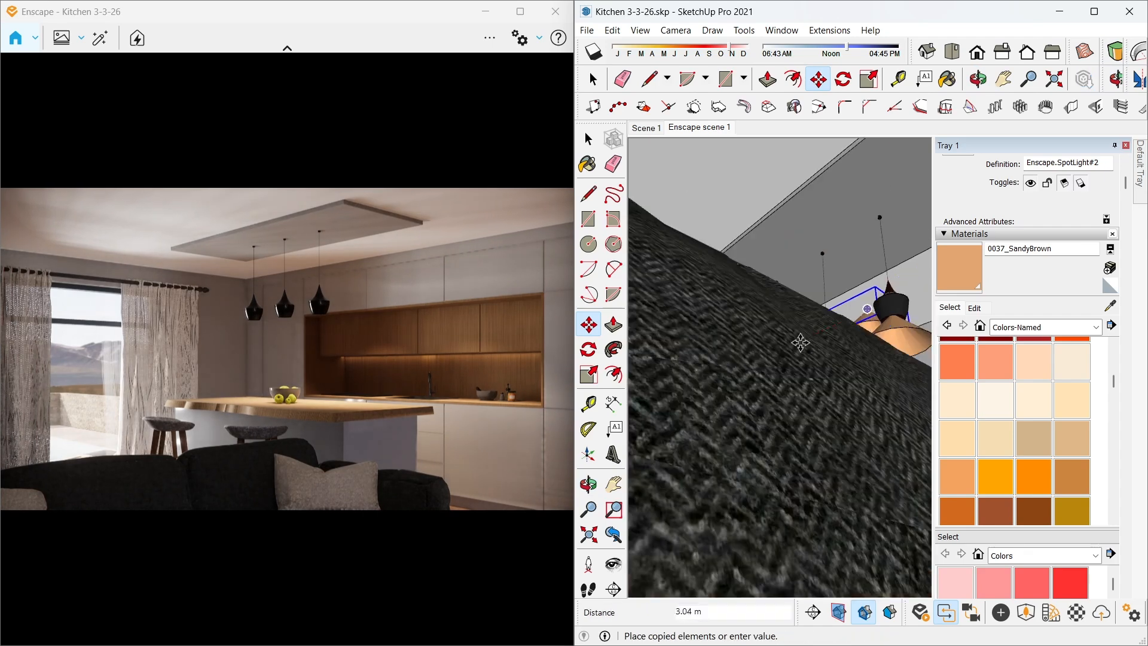
scroll(721, 345, "up", 1)
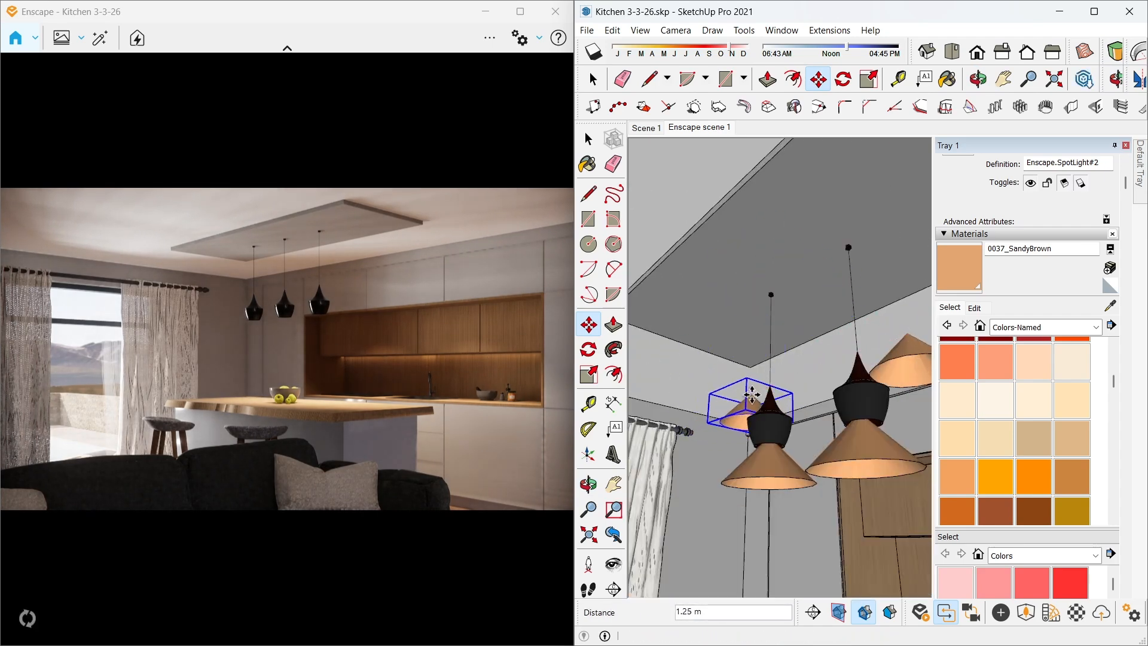
left_click(752, 395)
key("space")
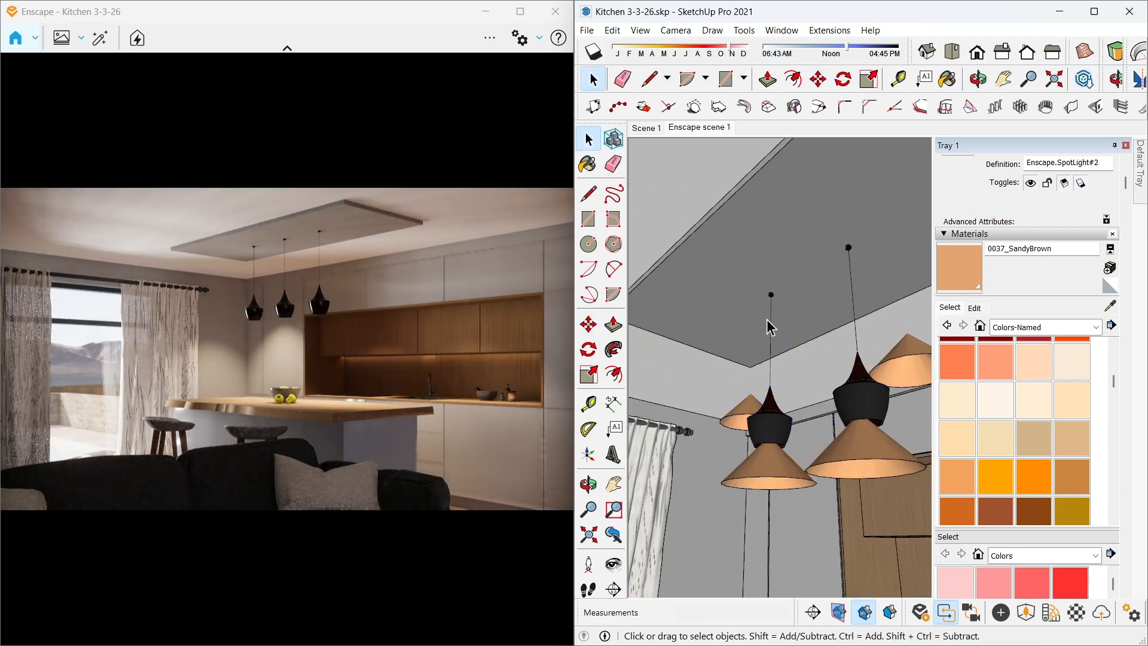
Set the luminous intensity of the copied spotlight in front of the wood wall cabinets to 5,246 cd
scroll(767, 323, "down", 6)
scroll(773, 356, "down", 1)
scroll(744, 418, "down", 4)
mouse_move(723, 507)
middle_mouse_down()
mouse_move(800, 406)
mouse_move(828, 418)
mouse_move(789, 431)
middle_mouse_up()
scroll(823, 416, "down", 2)
scroll(781, 435, "up", 3)
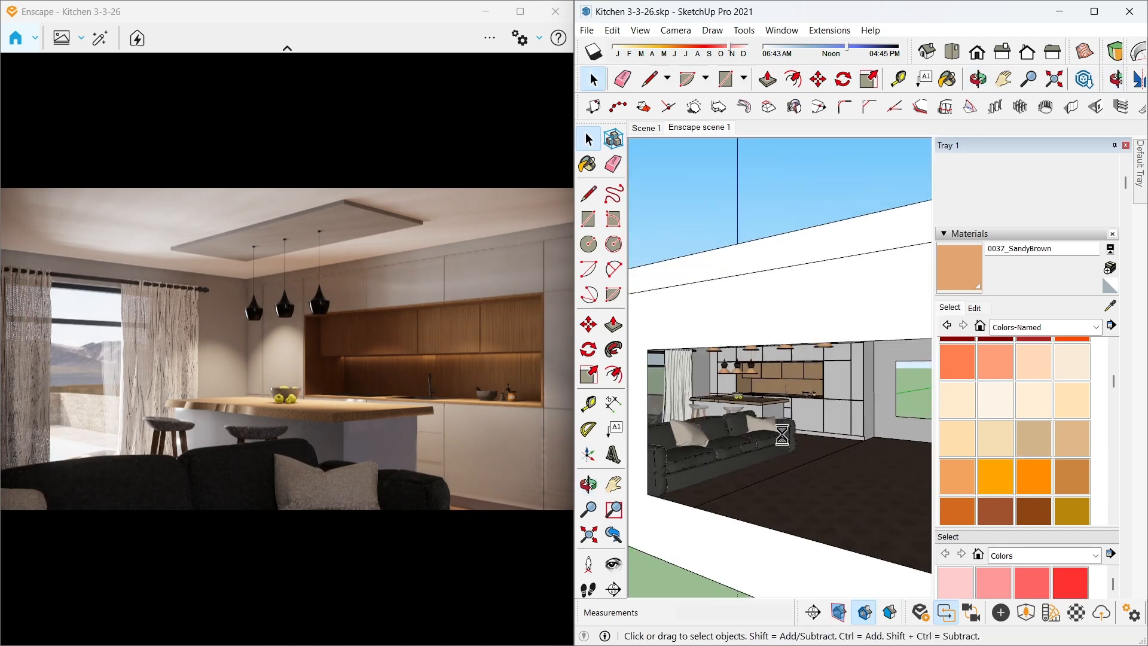
scroll(817, 389, "up", 5)
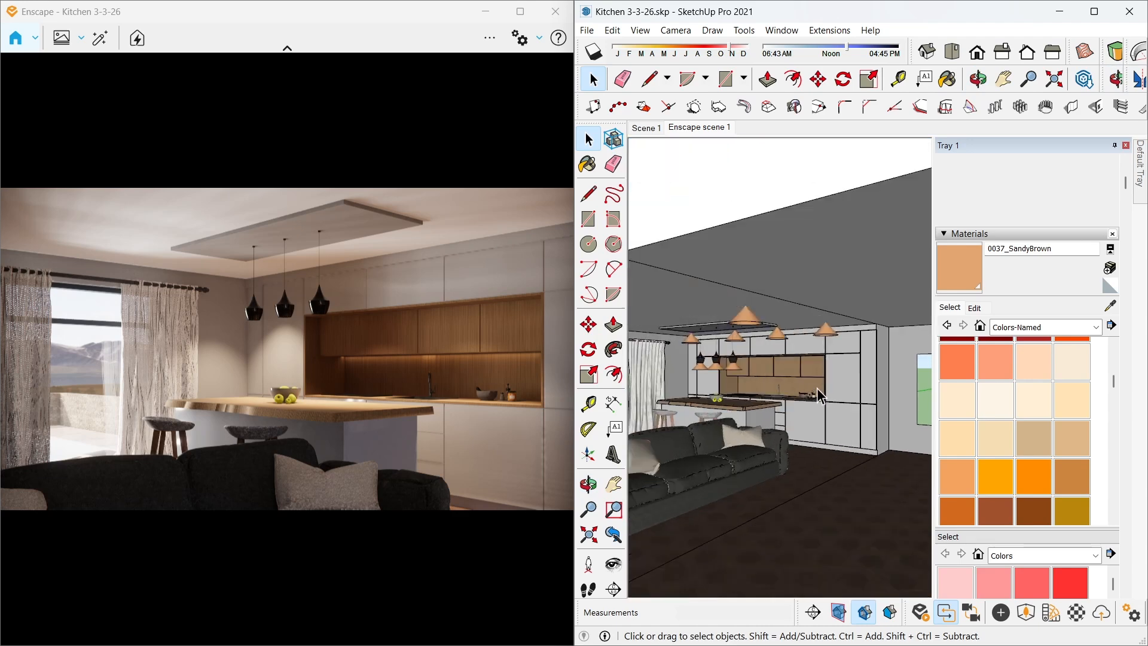
middle_click_drag(792, 389, 916, 420)
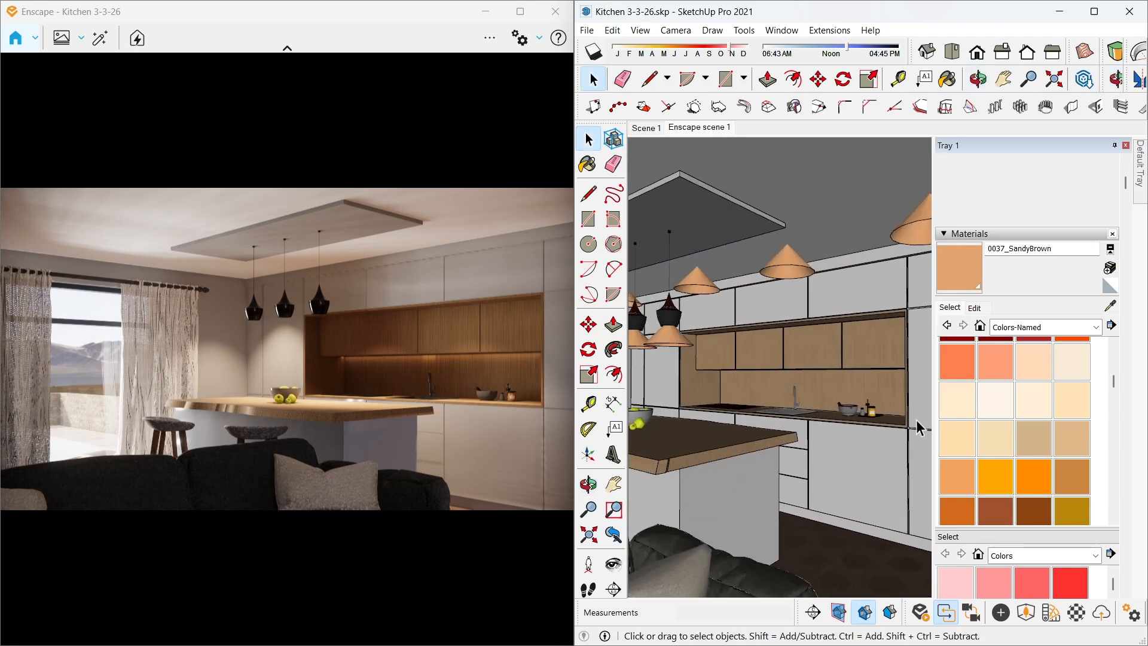
left_click(1002, 611)
left_click(787, 257)
left_click_drag(393, 181, 347, 183)
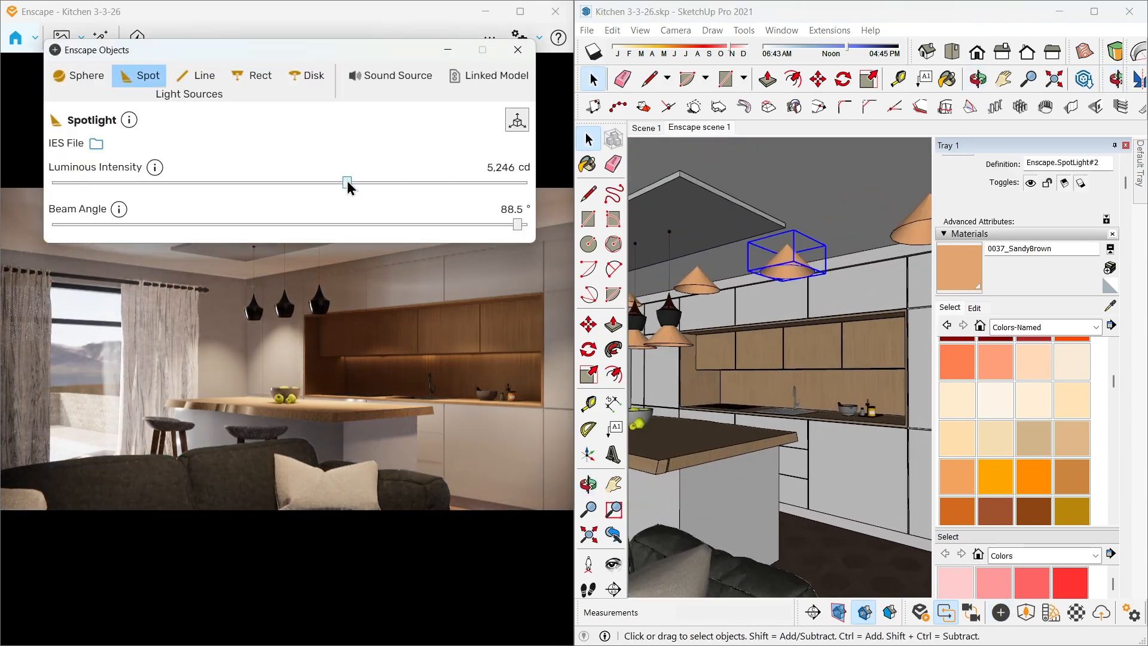
left_click(532, 48)
Set the luminous intensity of the spotlight under the nearest pendant to 665 cd
scroll(775, 288, "down", 8)
mouse_move(731, 282)
middle_mouse_down()
mouse_move(845, 363)
mouse_move(802, 357)
middle_mouse_up()
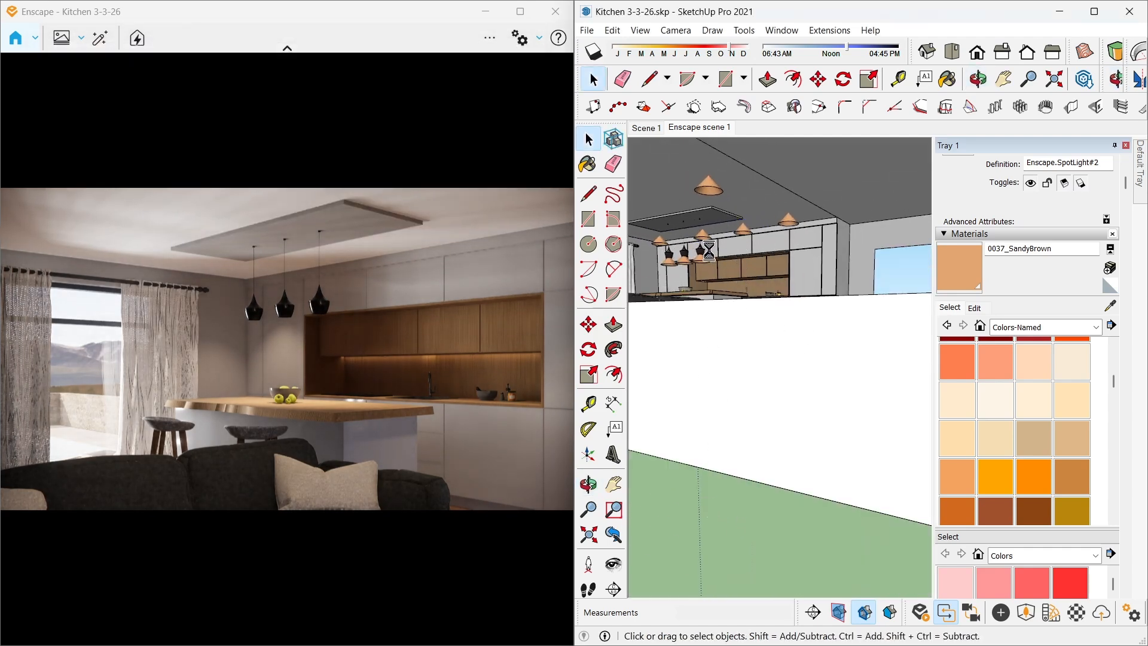
scroll(708, 242, "up", 3)
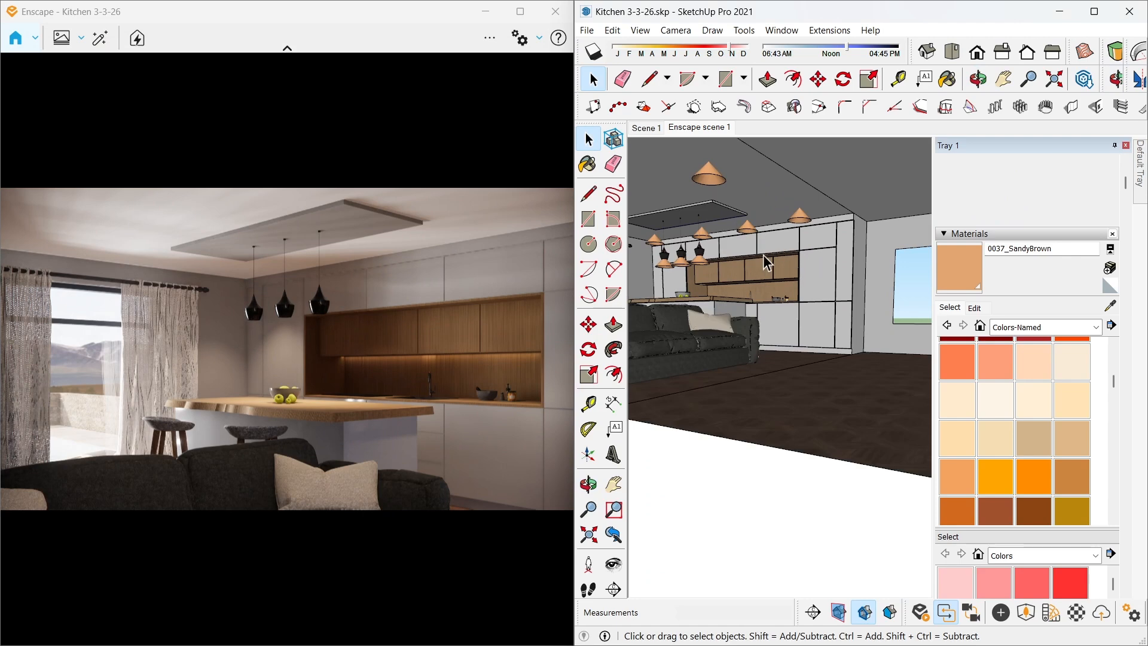
scroll(758, 261, "up", 2)
middle_click_drag(759, 260, 822, 357)
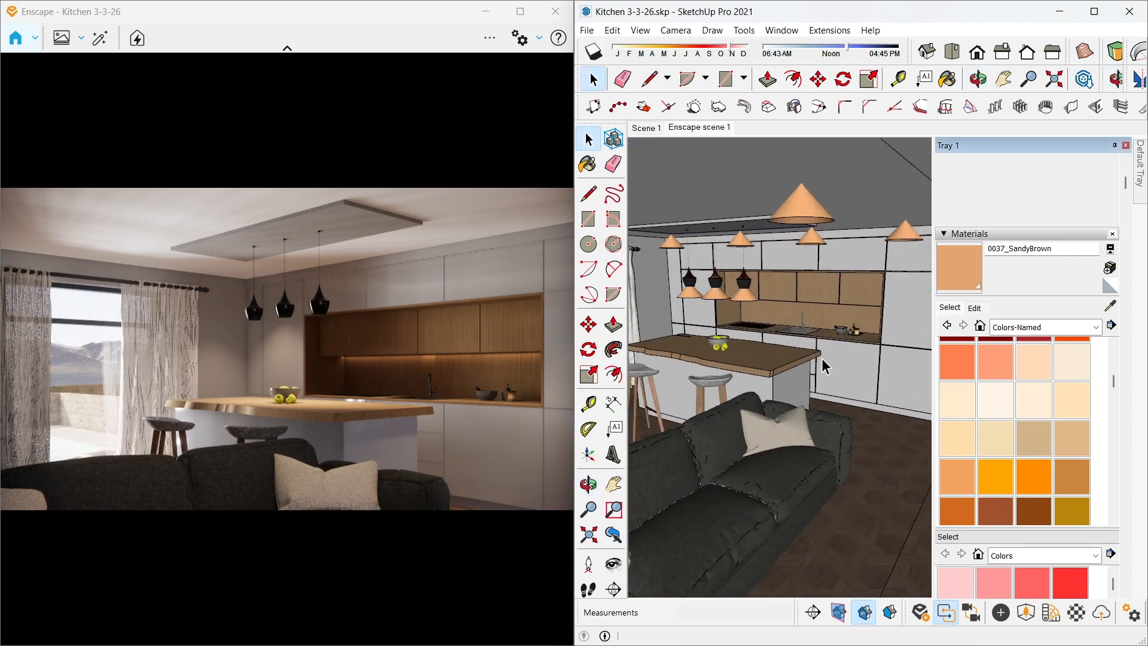
left_click(1001, 612)
left_click(748, 294)
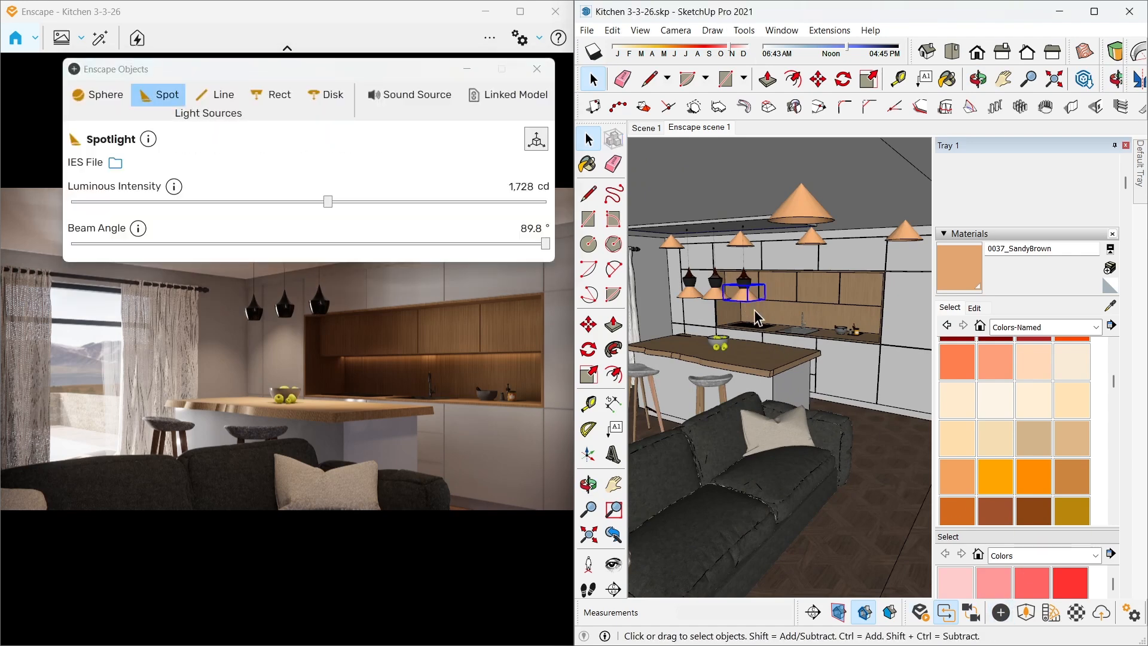
left_click_drag(334, 203, 293, 202)
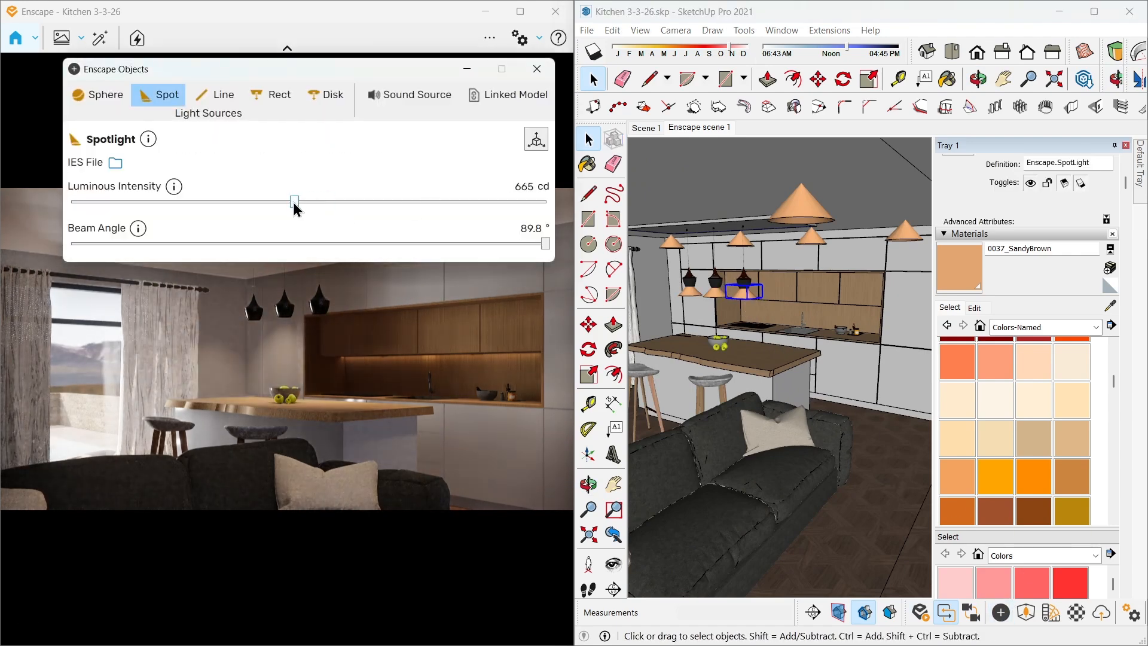
left_click(546, 77)
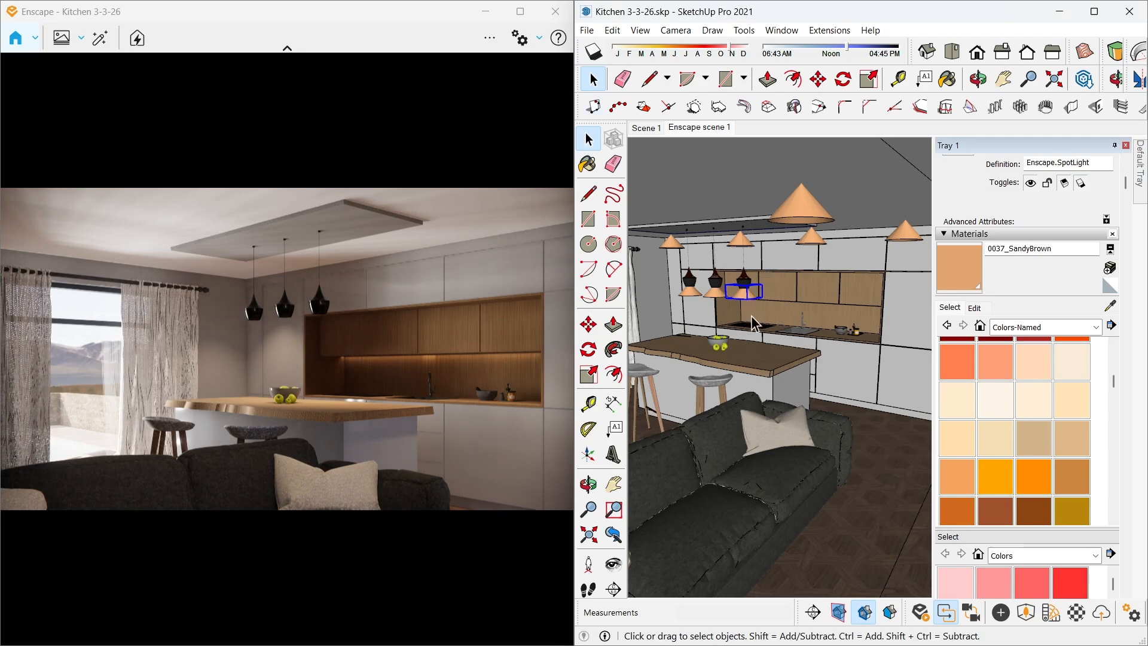
Place the Candle Holder 008 asset from the Accessories category on the island top beside the apple bowl
scroll(753, 323, "up", 5)
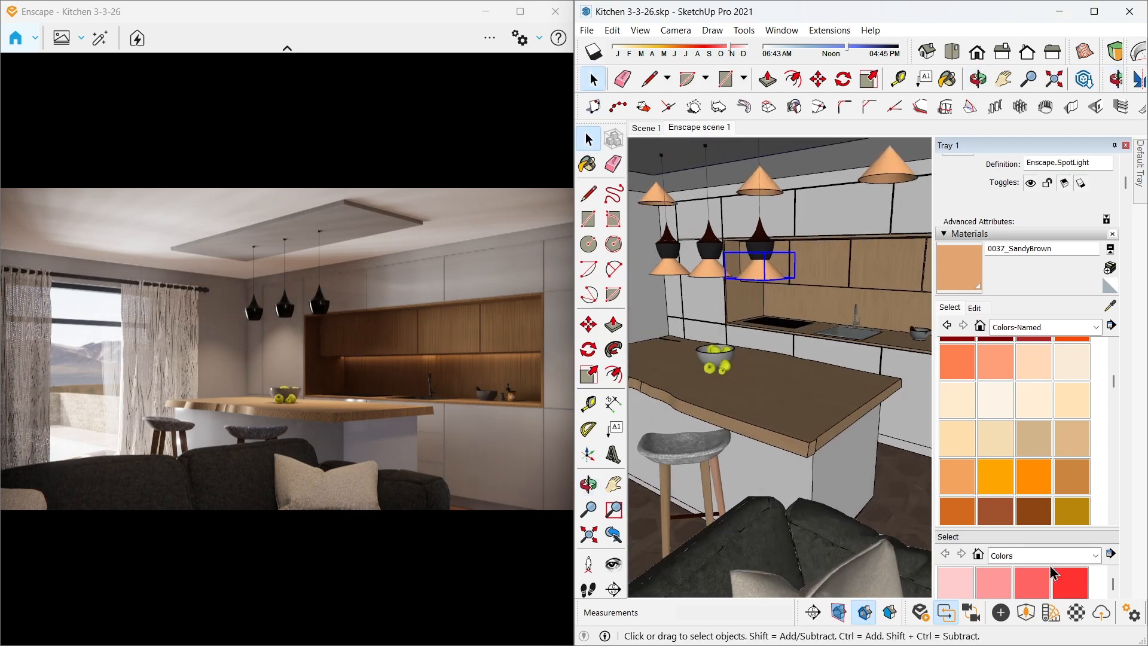
left_click(1050, 612)
left_click_drag(511, 31, 501, 28)
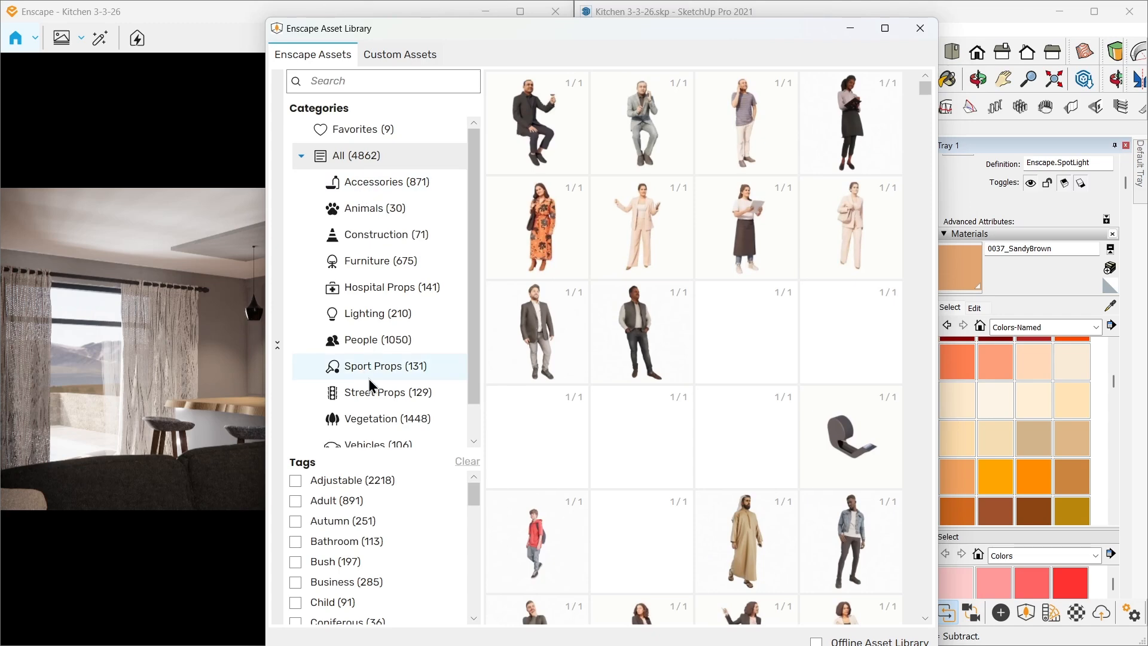
left_click(377, 186)
scroll(704, 339, "down", 10)
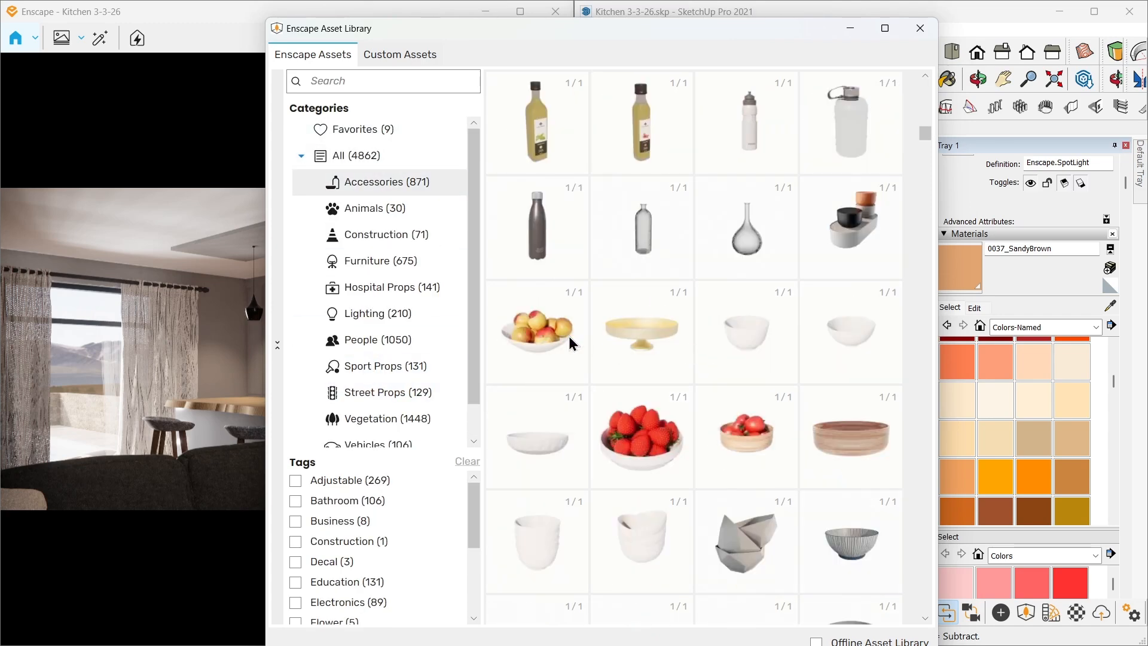
left_click_drag(549, 28, 726, 92)
scroll(913, 459, "down", 5)
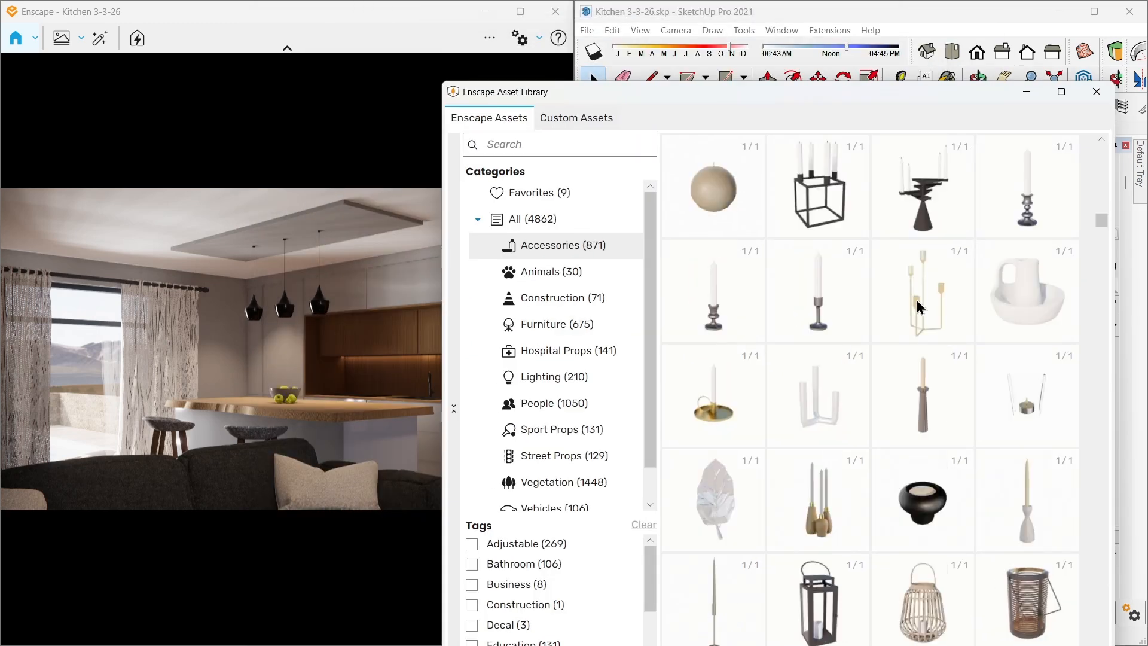
left_click(719, 413)
left_click(776, 400)
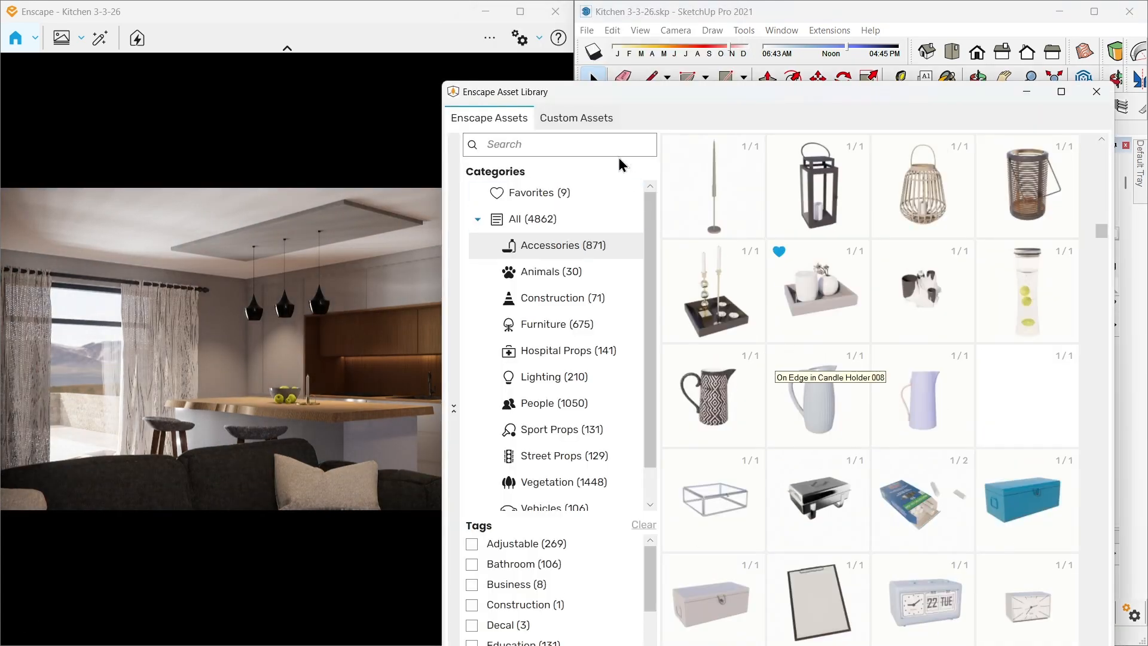
Search the accessories for "kitchen" and place Kitchen Tool 002: Cutting Boards on the worktop between the hob and the sink
left_click(613, 150)
type("kitc")
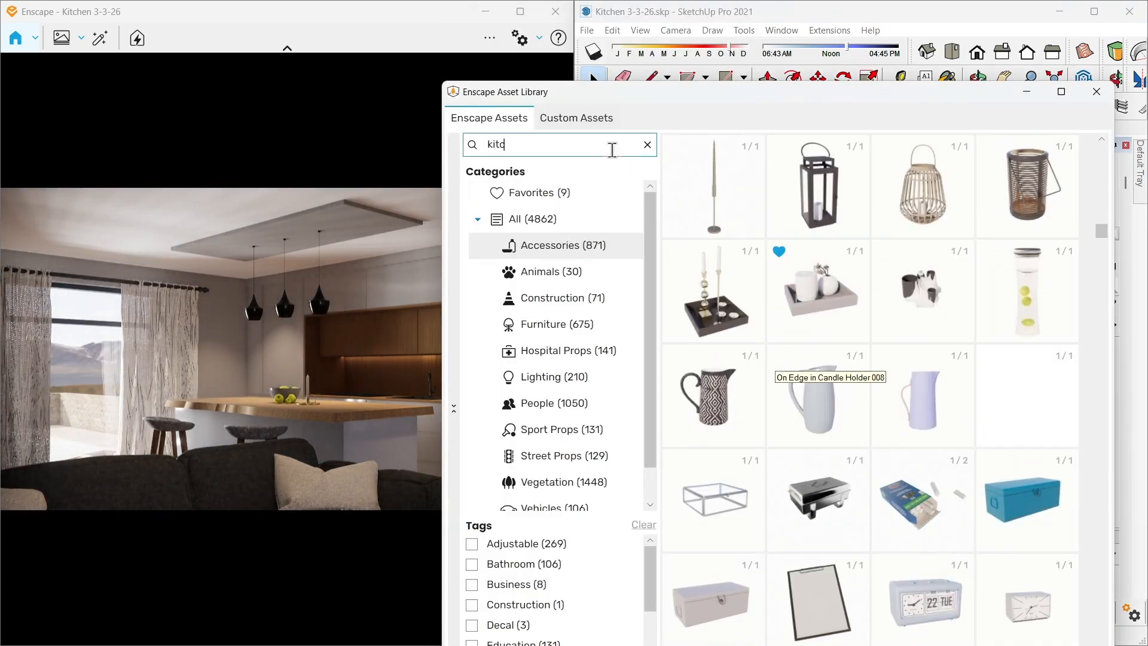
type("hen")
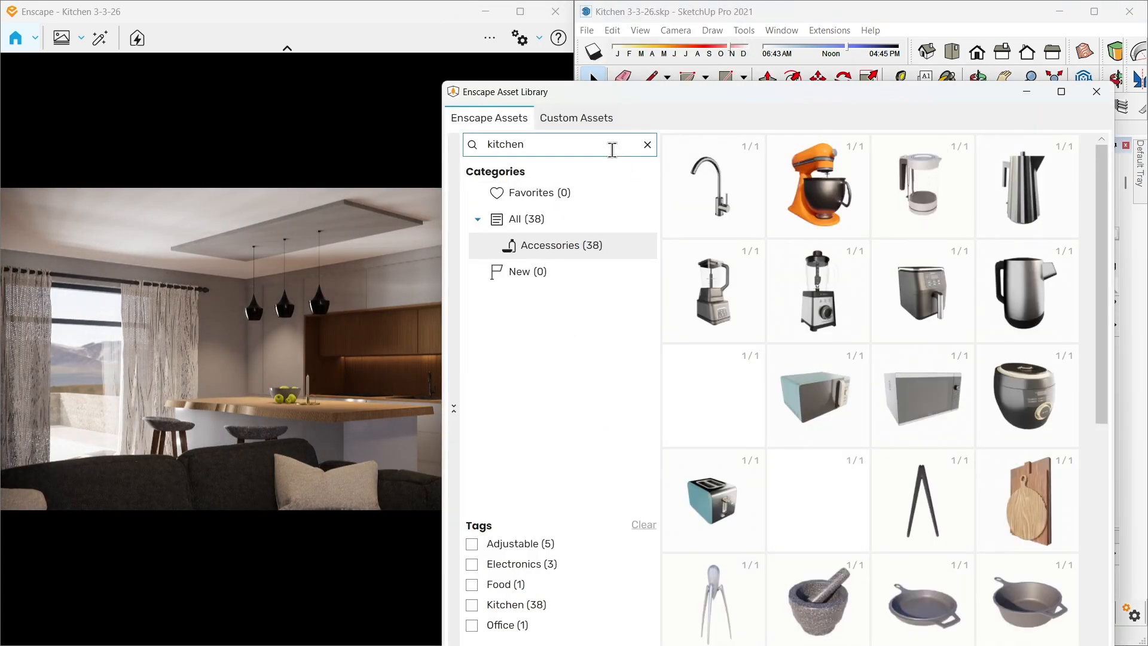
left_click_drag(746, 101, 327, 68)
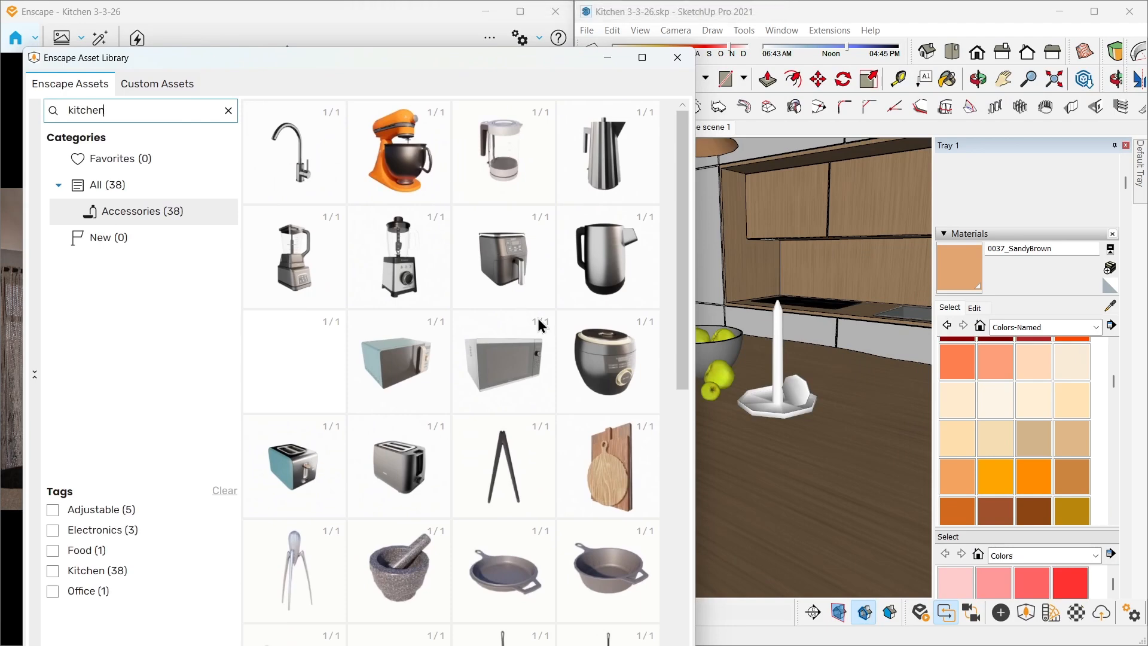
scroll(541, 345, "down", 5)
left_click_drag(398, 57, 448, 73)
scroll(601, 360, "down", 2)
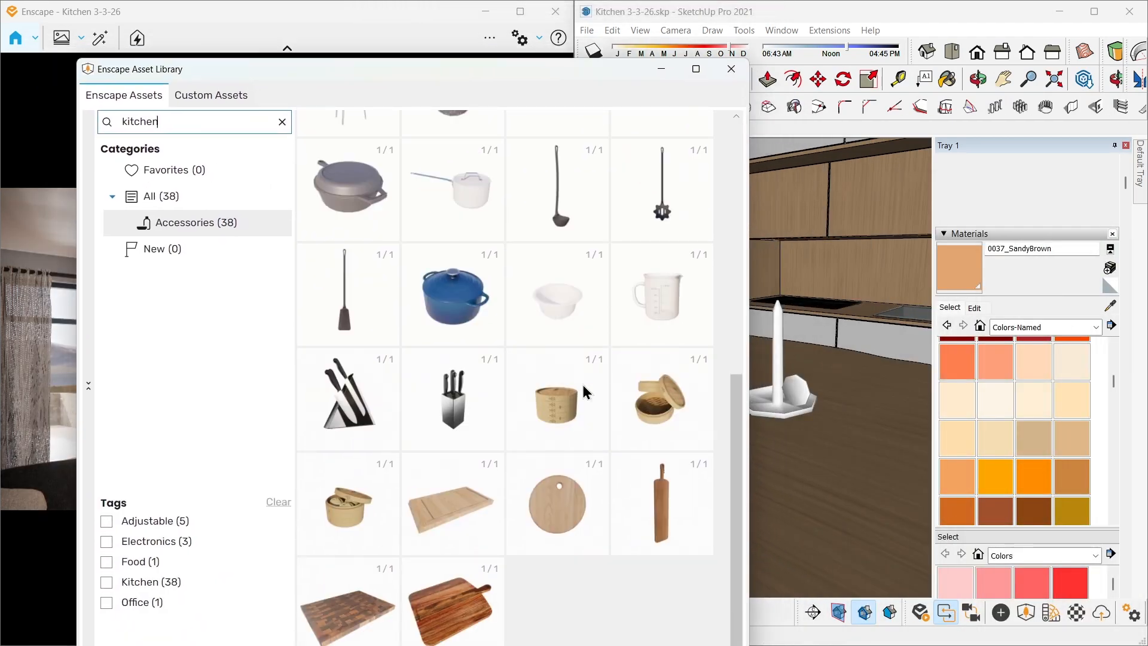
scroll(520, 486, "up", 3)
left_click(668, 197)
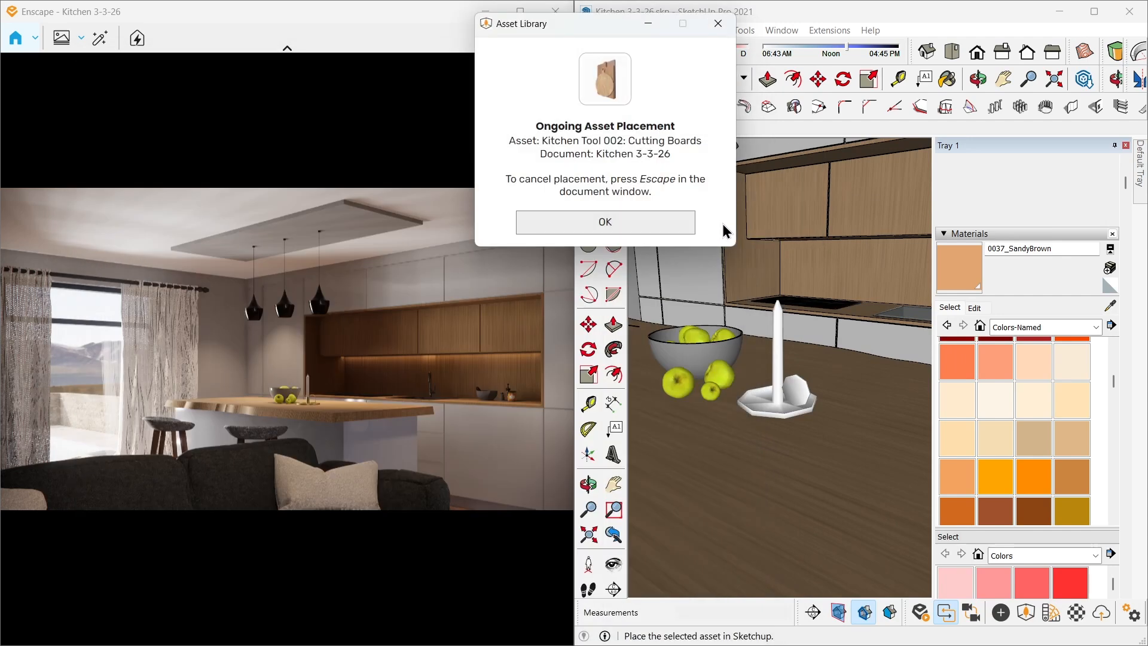
scroll(645, 316, "down", 5)
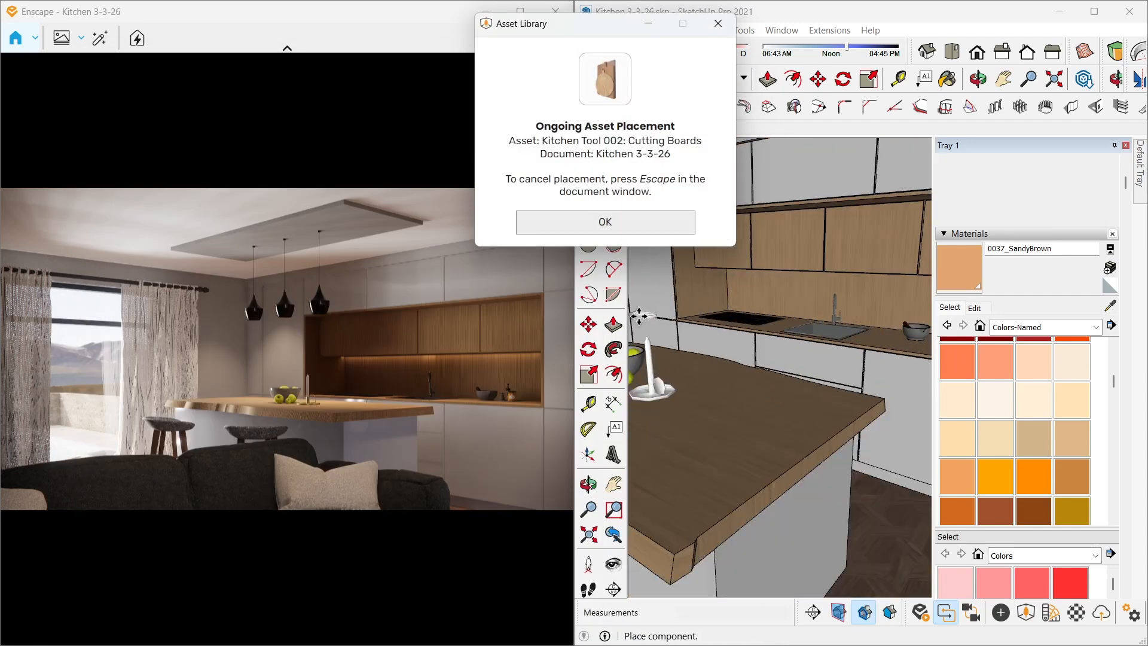
scroll(736, 312, "up", 10)
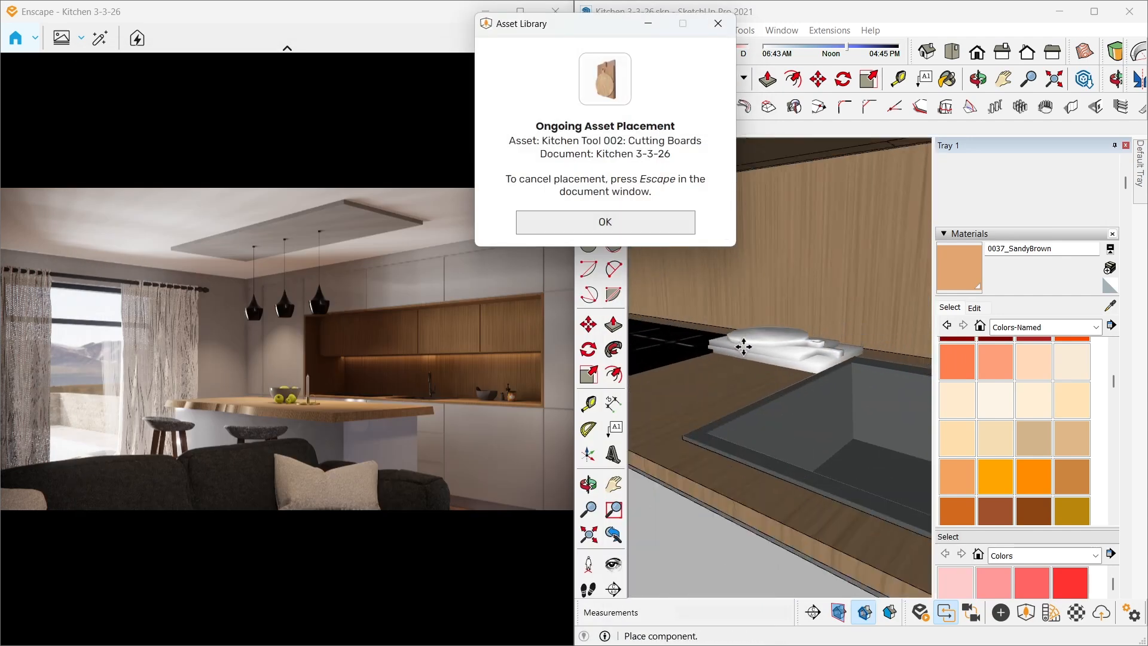
left_click(765, 352)
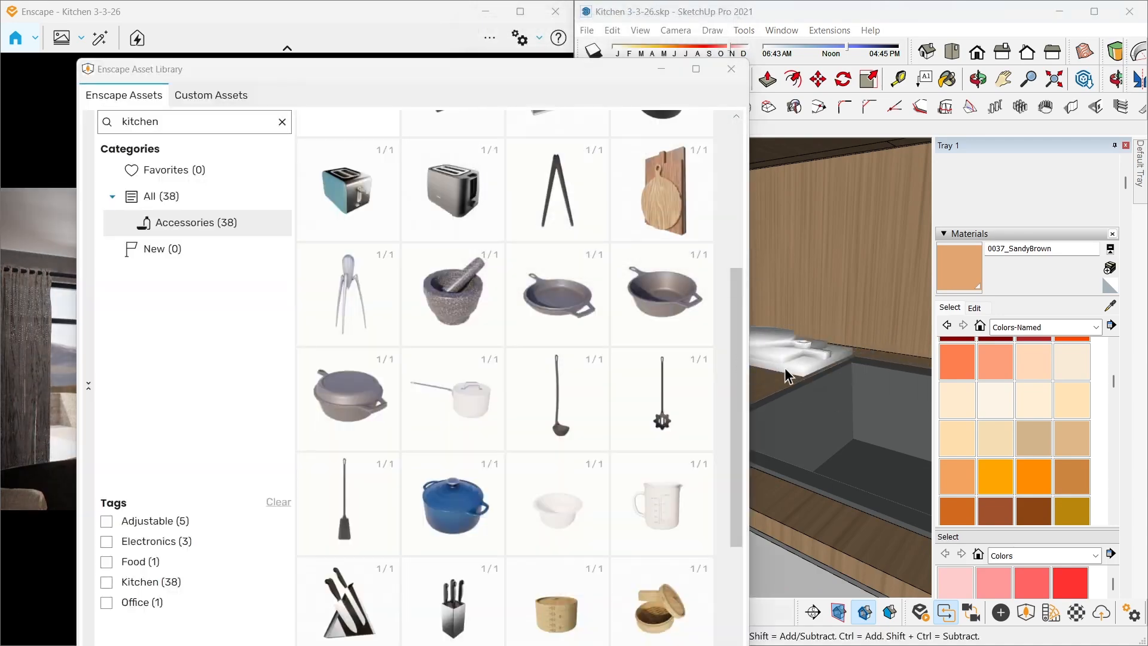
Place the Kitchen Tool 015: Knife Block asset at the end of the worktop, beyond the mortar and spice tray
scroll(577, 384, "down", 3)
scroll(412, 436, "up", 2)
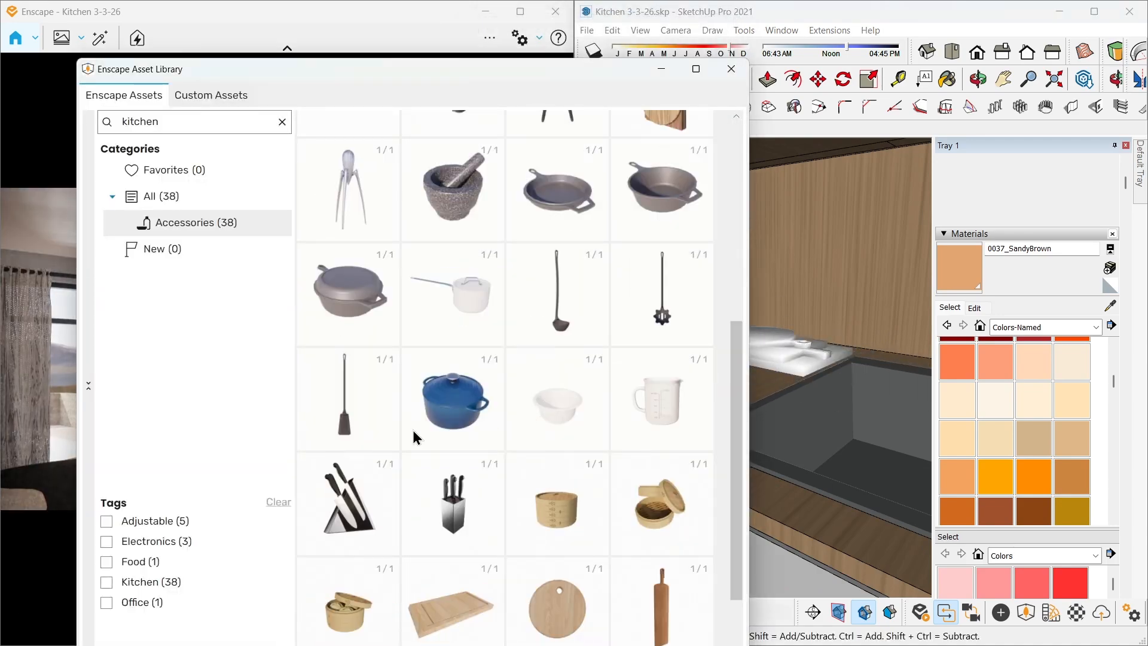
left_click(362, 512)
scroll(775, 450, "down", 8)
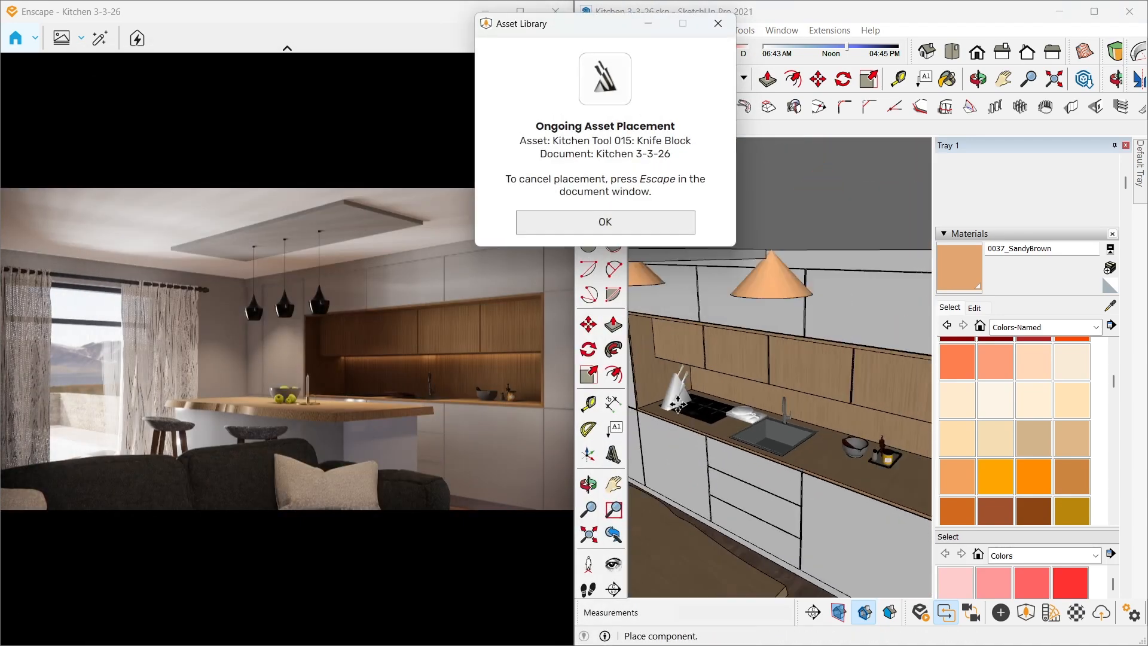
scroll(885, 460, "up", 3)
scroll(878, 467, "up", 4)
scroll(861, 477, "down", 2)
middle_click_drag(814, 468, 764, 448)
scroll(765, 449, "down", 2)
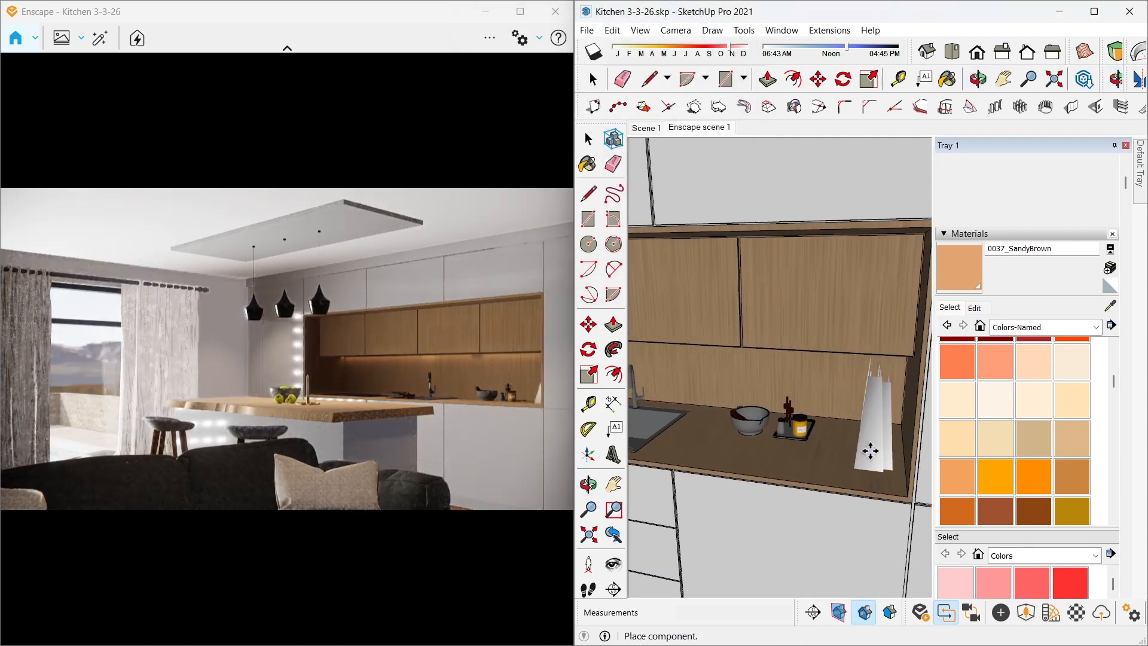
left_click(881, 450)
Copy the knife block about 0.15 m along the worktop toward the spice tray
scroll(881, 450, "up", 2)
key("m")
key("ctrl")
left_click(859, 471)
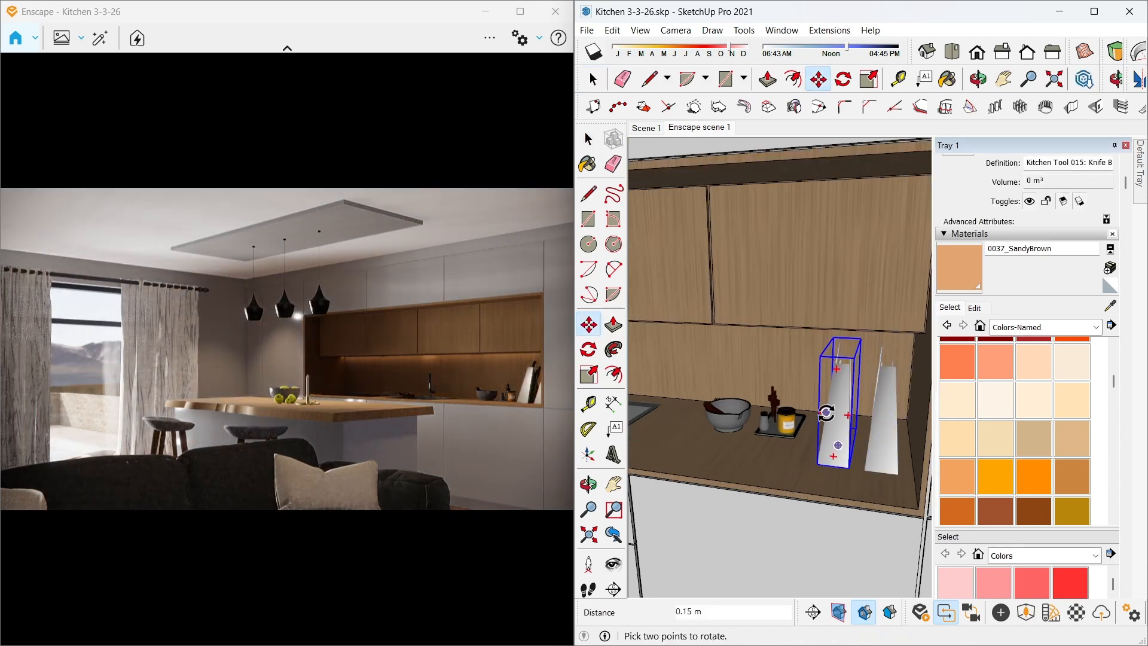
left_click(807, 463)
key("space")
Rotate both knife blocks 180 degrees on the worktop so they face the other way
left_click(841, 431)
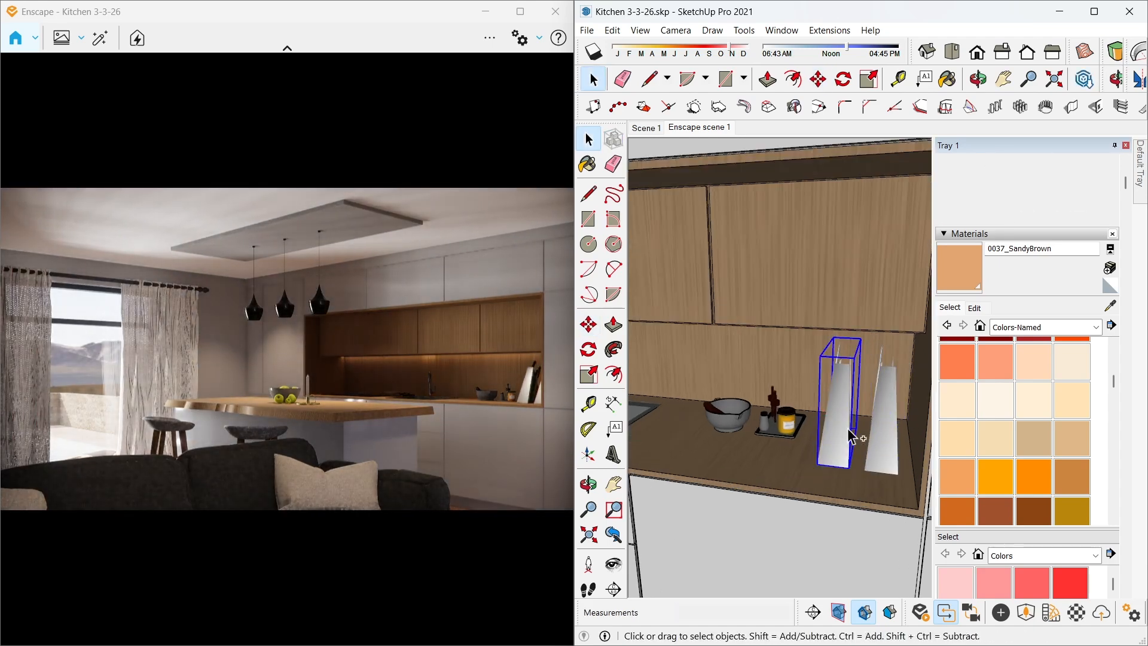
left_click(874, 440, "shift")
scroll(874, 441, "up", 2)
key("q")
left_click(854, 455)
left_click(844, 482)
type("18")
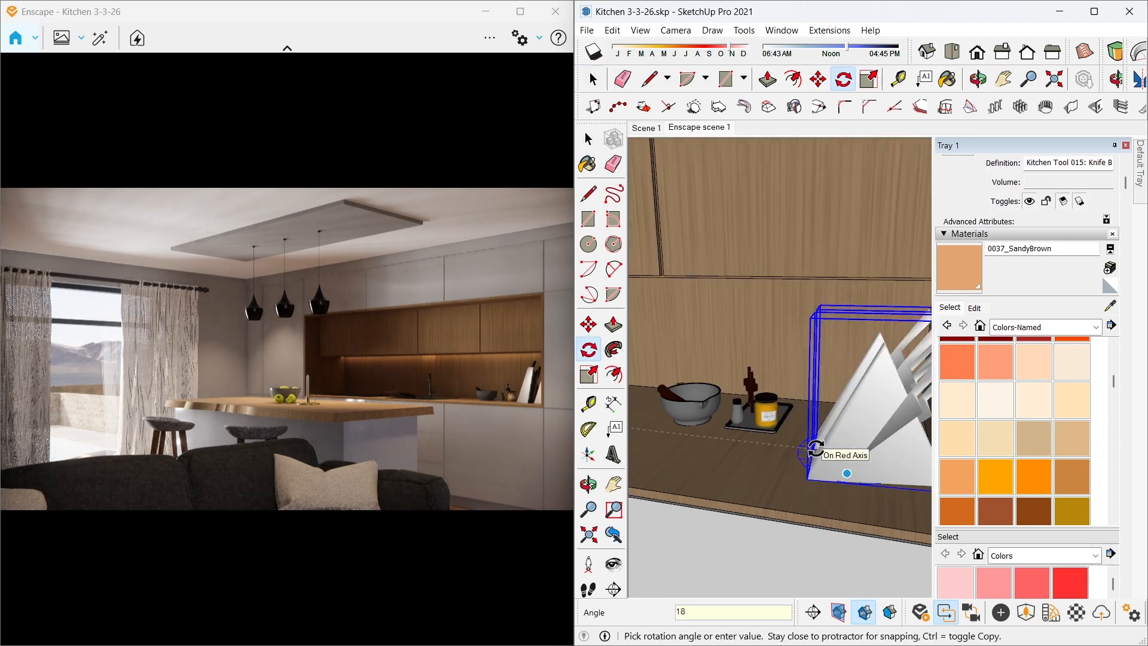
type("0")
key("Return")
key("space")
Delete the knife block nearer the spice tray, keeping the one at the worktop's end
scroll(775, 349, "down", 8)
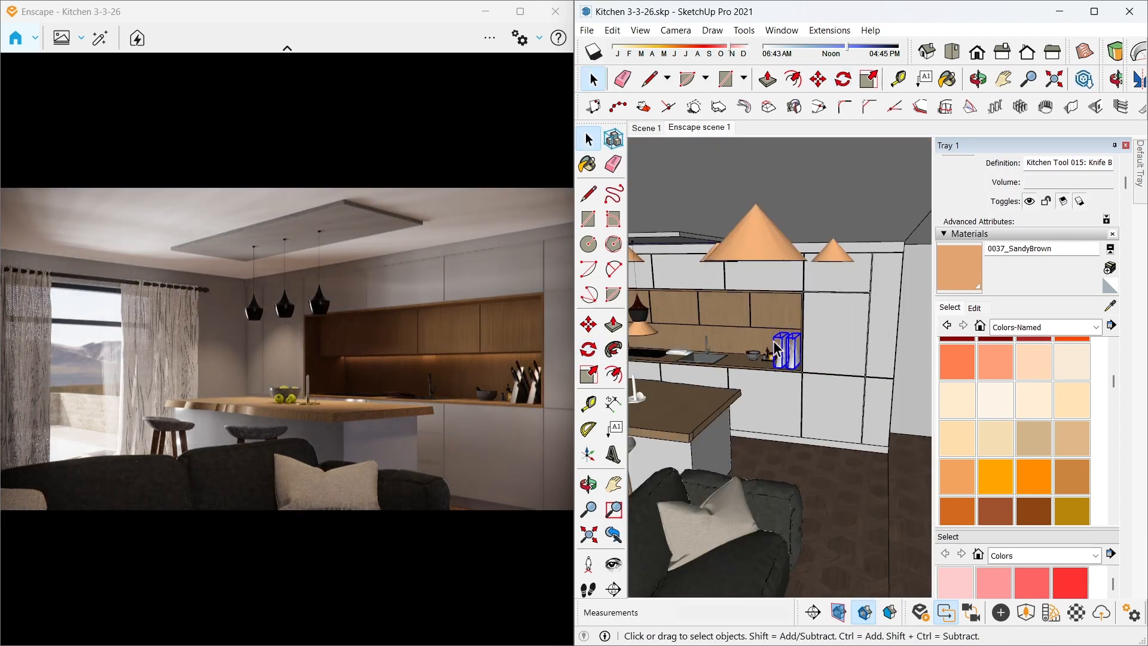
scroll(777, 351, "up", 5)
left_click(778, 357)
key("Delete")
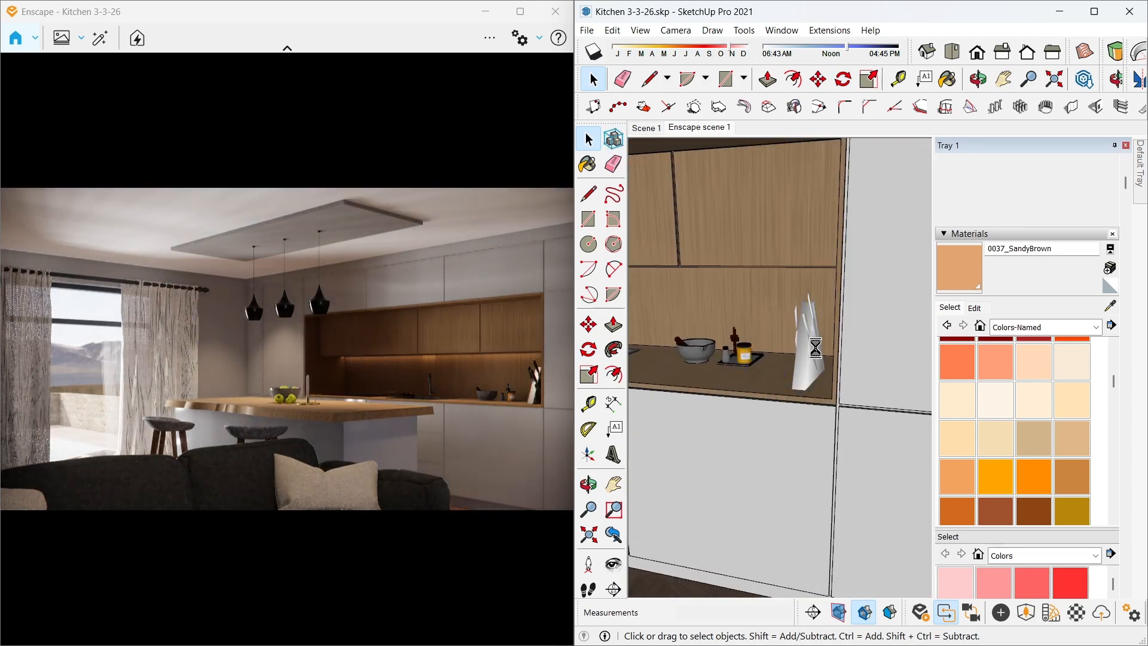
Set the luminous power of the rectangular light under the wood wall cabinets to 1,783 lm
scroll(802, 359, "up", 1)
middle_click_drag(700, 307, 806, 325)
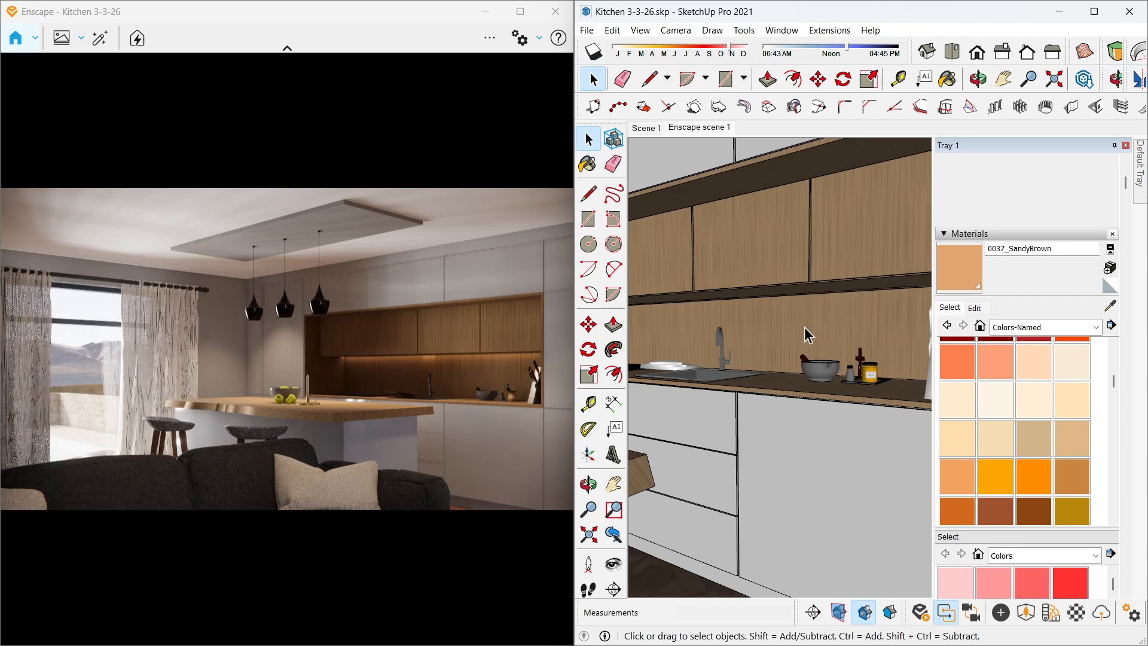
scroll(734, 307, "up", 8)
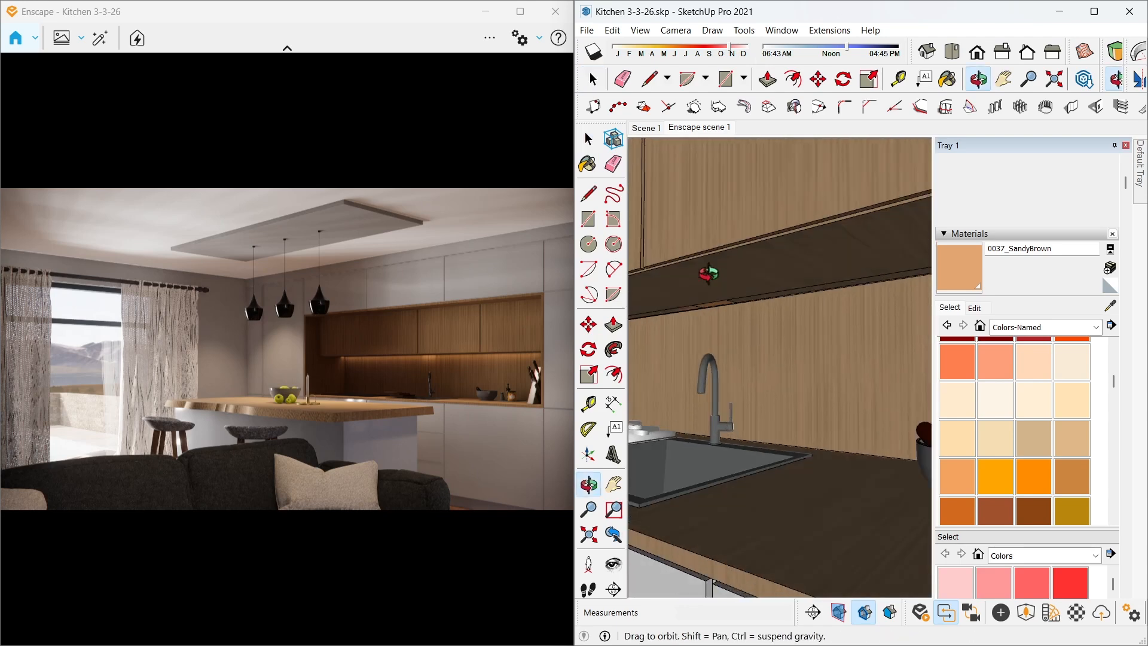
scroll(732, 308, "up", 3)
middle_click_drag(789, 323, 787, 281)
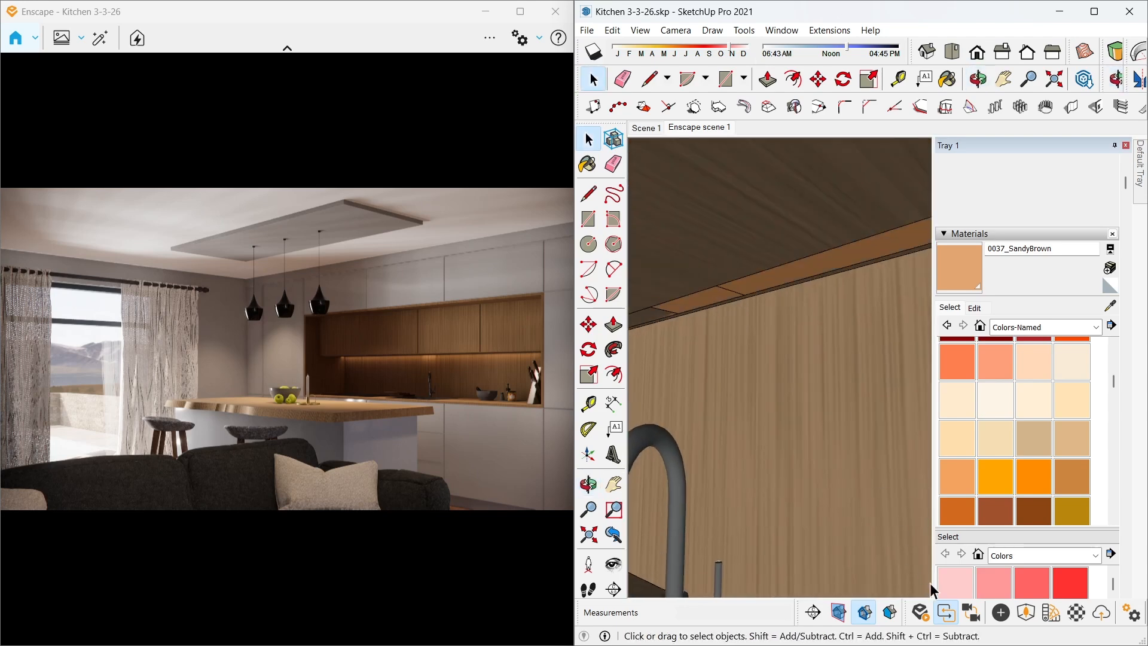
left_click(1001, 612)
left_click(758, 290)
left_click_drag(286, 141, 315, 142)
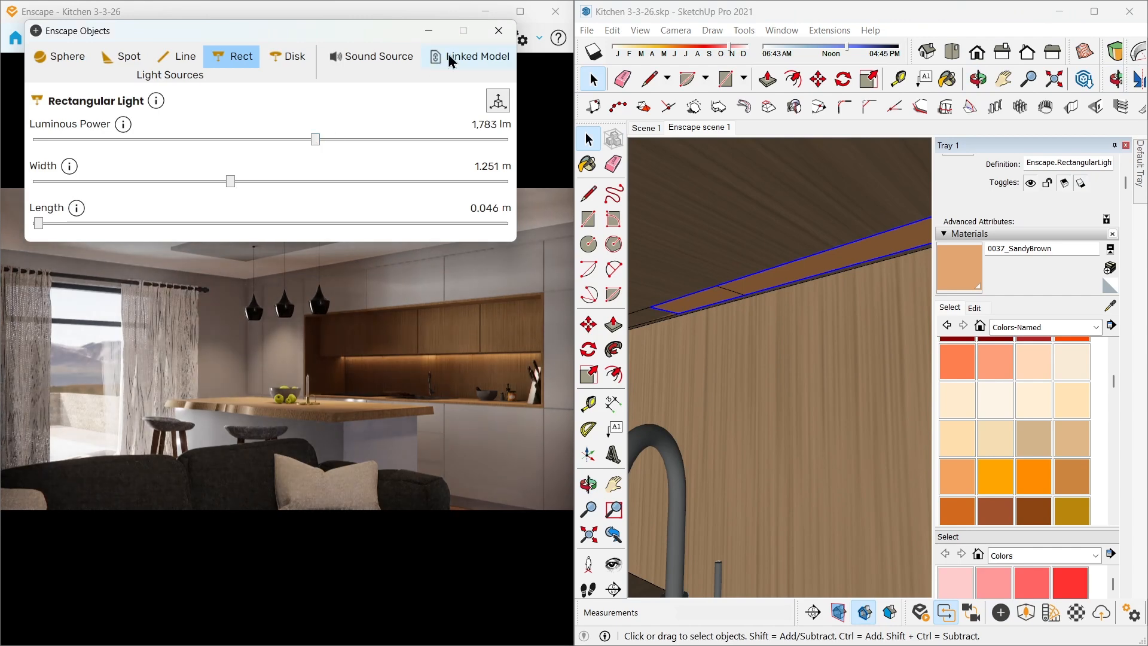
left_click(496, 41)
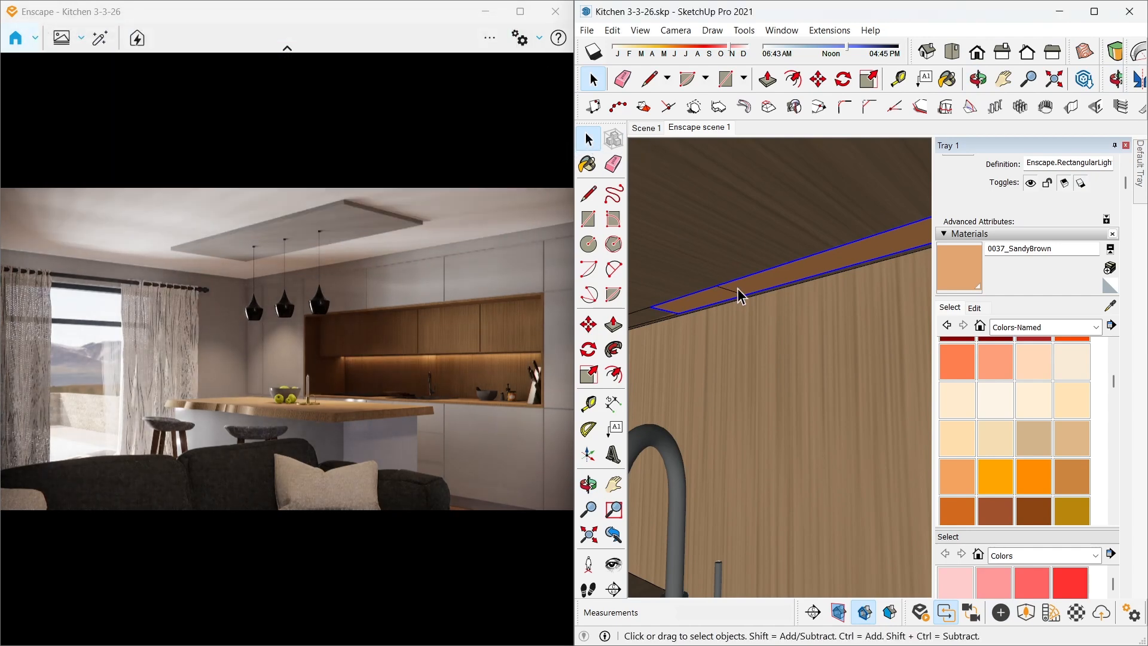
Browse the Vegetation assets for a tree suited to the area outside the terrace
scroll(739, 299, "down", 1)
scroll(737, 304, "down", 5)
mouse_move(727, 311)
middle_mouse_down()
mouse_move(739, 344)
mouse_move(784, 365)
middle_mouse_up()
scroll(784, 365, "down", 3)
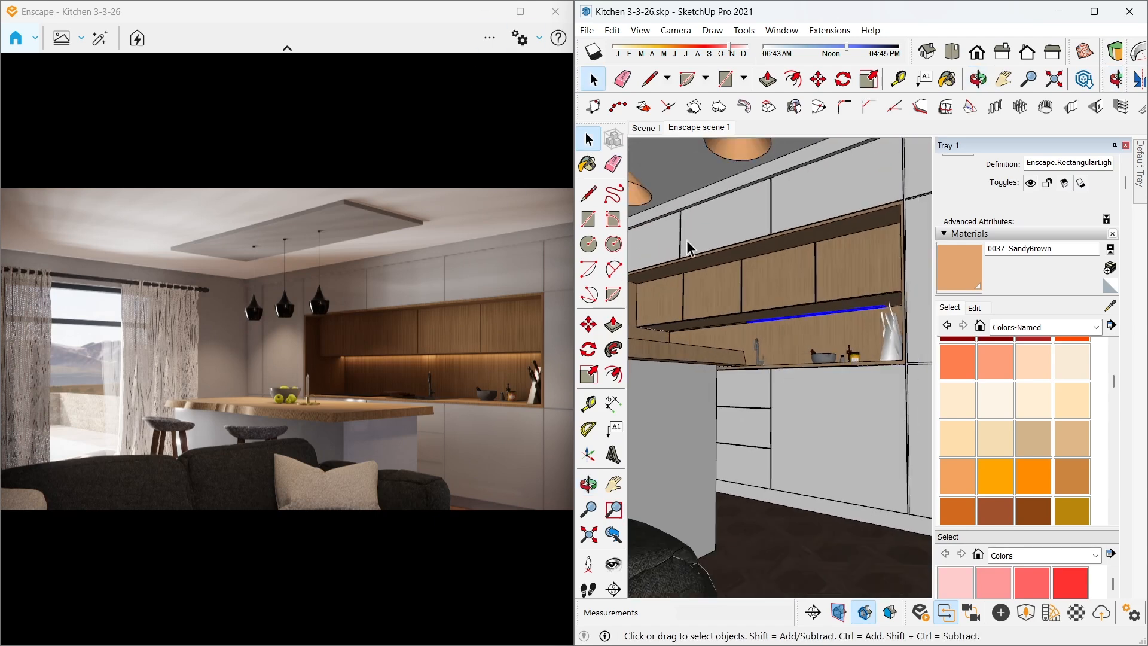
scroll(824, 385, "down", 4)
mouse_move(823, 386)
middle_mouse_down()
mouse_move(787, 415)
mouse_move(801, 412)
middle_mouse_up()
scroll(802, 412, "down", 4)
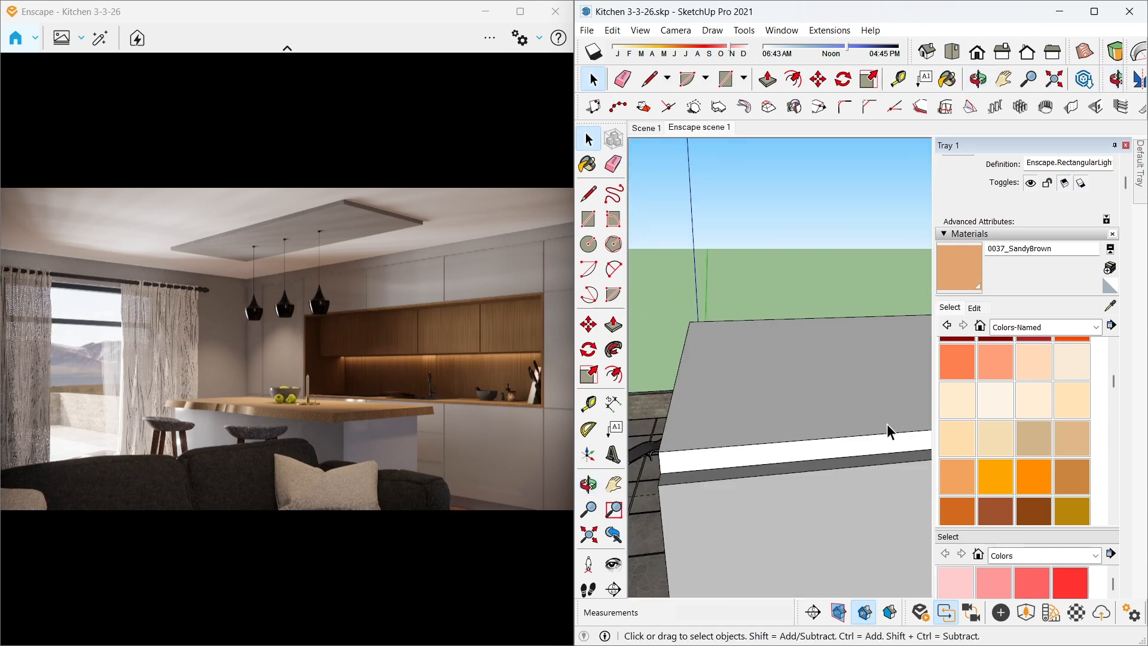
scroll(888, 424, "down", 4)
mouse_move(692, 432)
middle_mouse_down()
mouse_move(760, 408)
mouse_move(752, 440)
middle_mouse_up()
left_click(1027, 614)
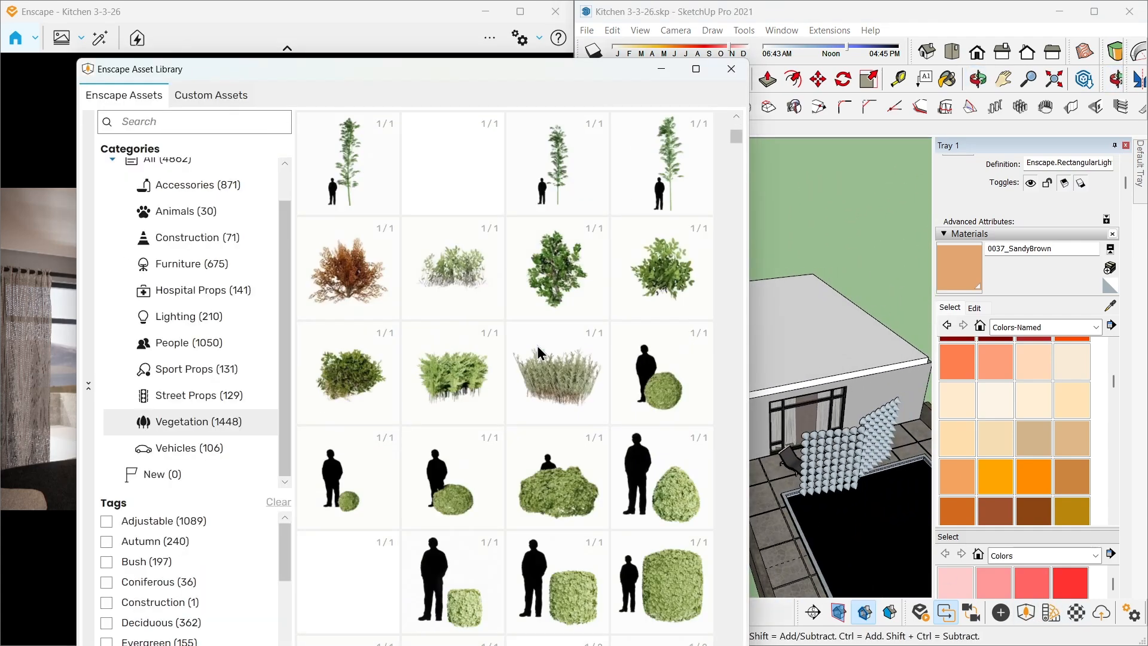
scroll(539, 346, "down", 6)
scroll(539, 346, "down", 8)
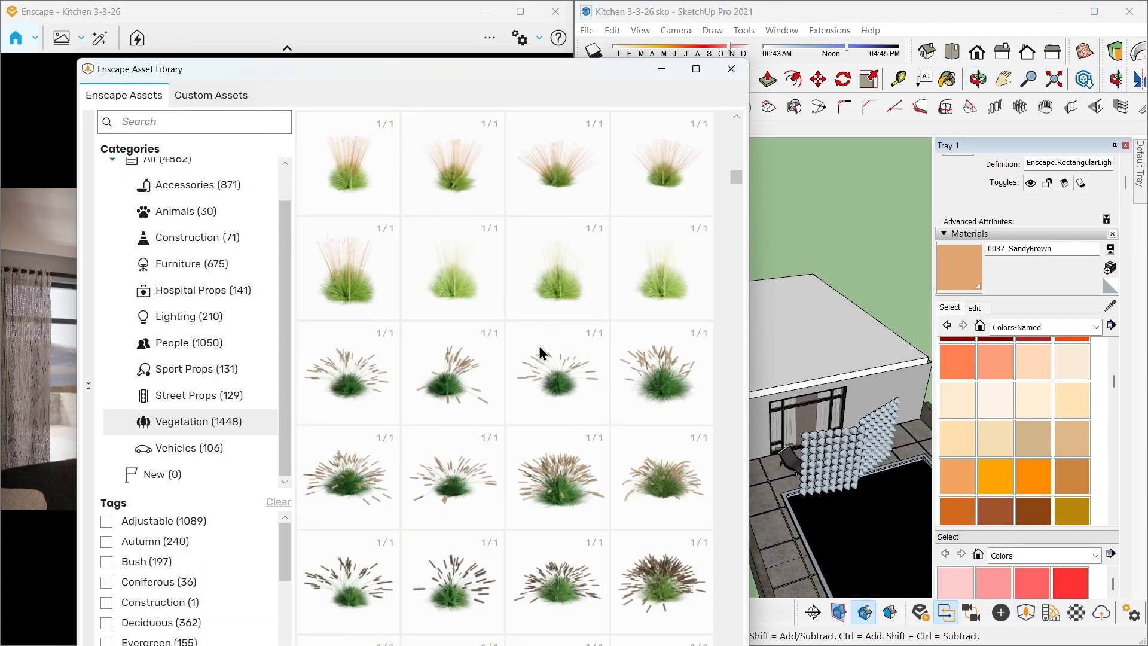
scroll(554, 377, "down", 15)
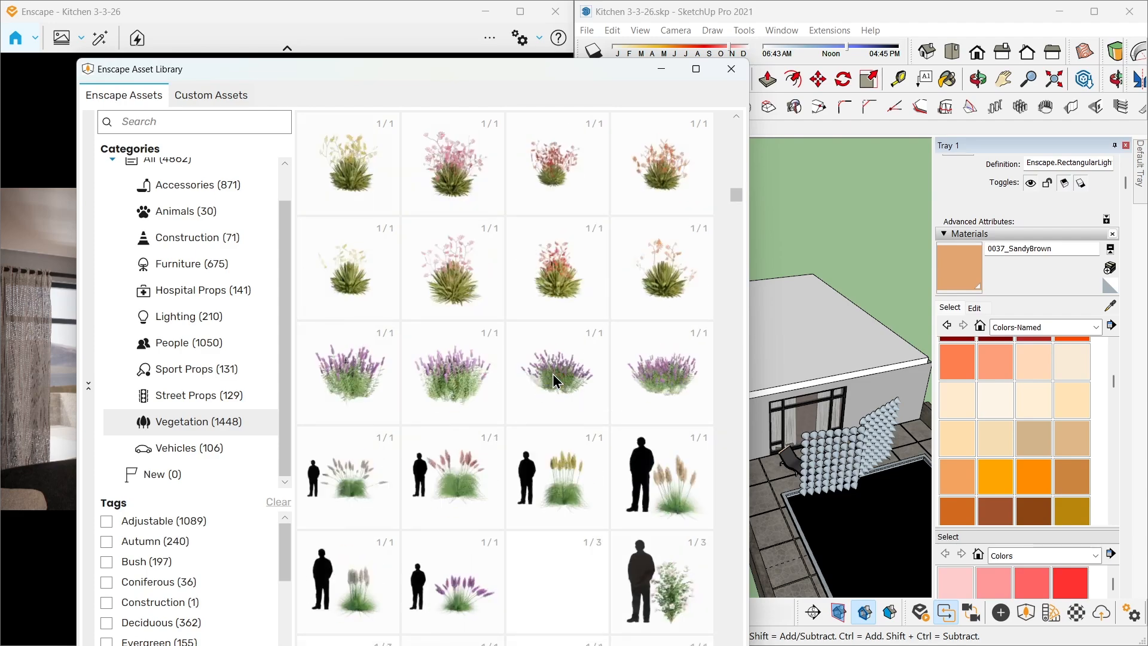
scroll(591, 410, "down", 3)
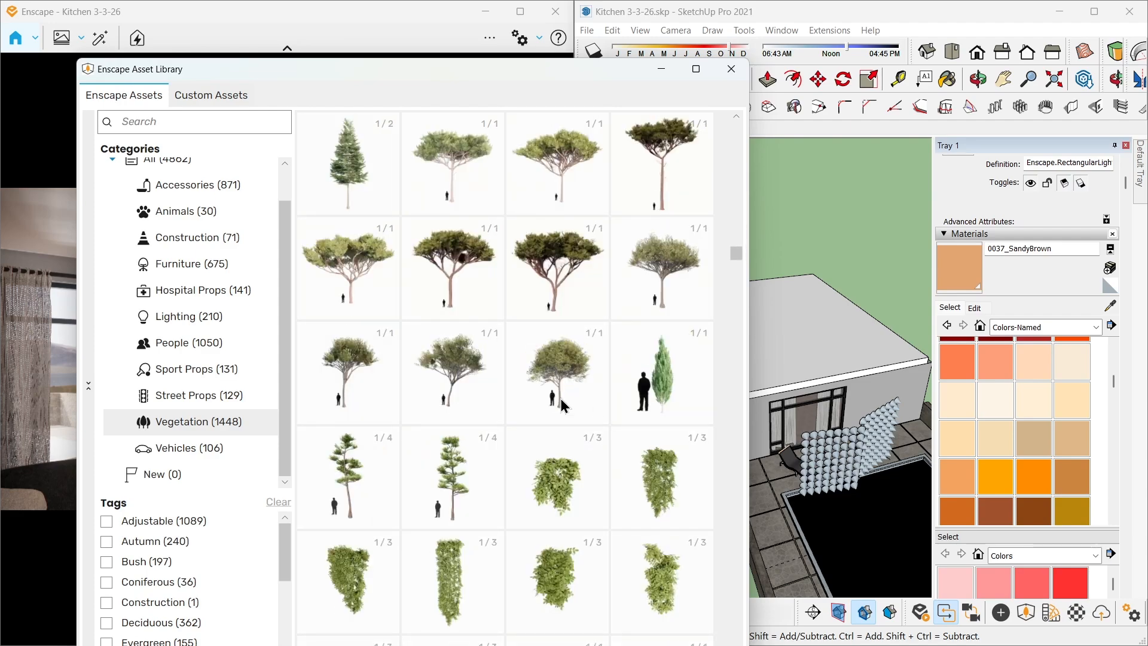
Place three Coniferous Tree 027: Stone Pine assets on the ground outside the window side of the house
left_click(562, 397)
left_click(712, 522)
left_click(780, 528)
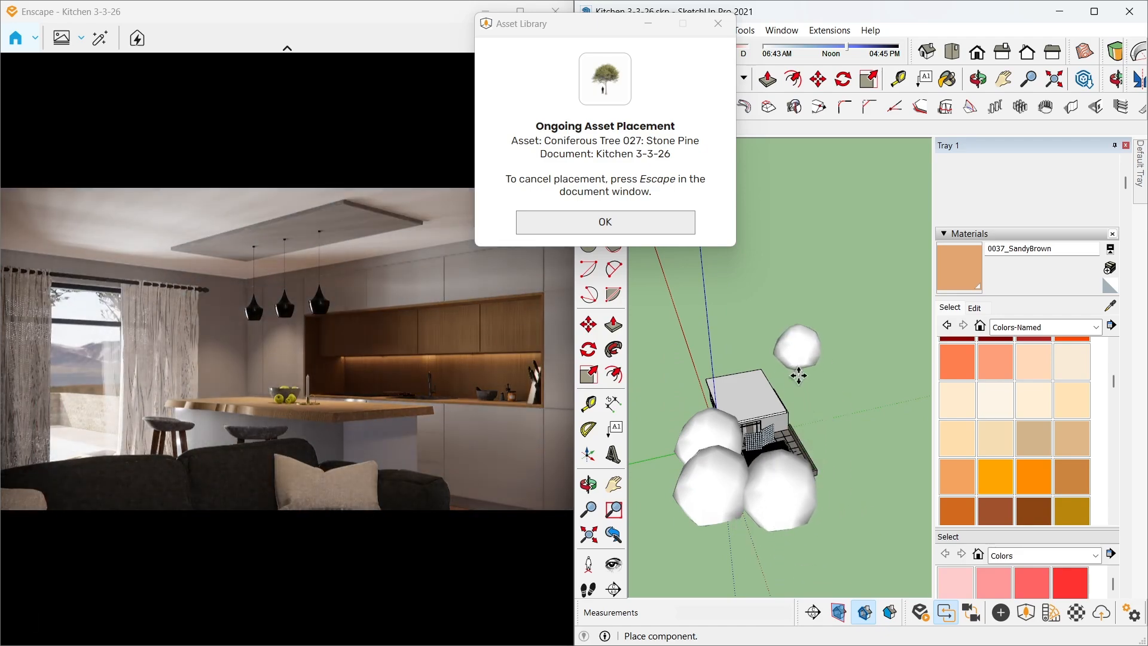
key("Escape")
left_click(720, 81)
Move the stone pine nearest the house by about 0.73 m and scale it down
scroll(697, 445, "up", 4)
left_click(706, 385)
key("m")
left_click_drag(678, 526, 692, 519)
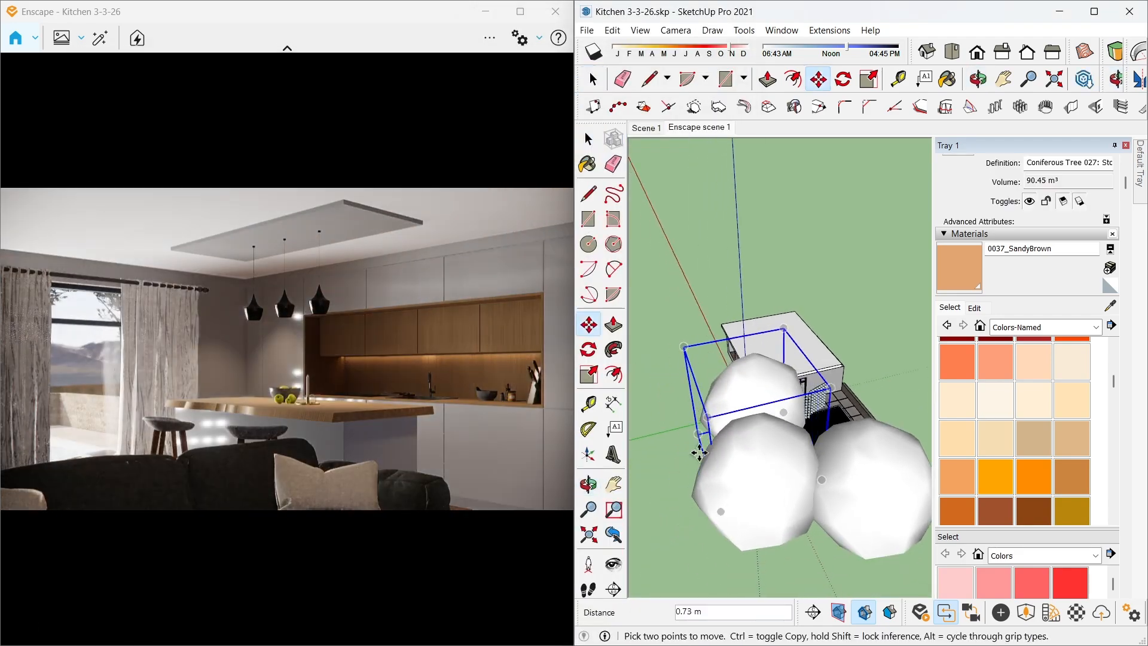
key("s")
left_click_drag(685, 346, 710, 376)
key("space")
left_click(706, 258)
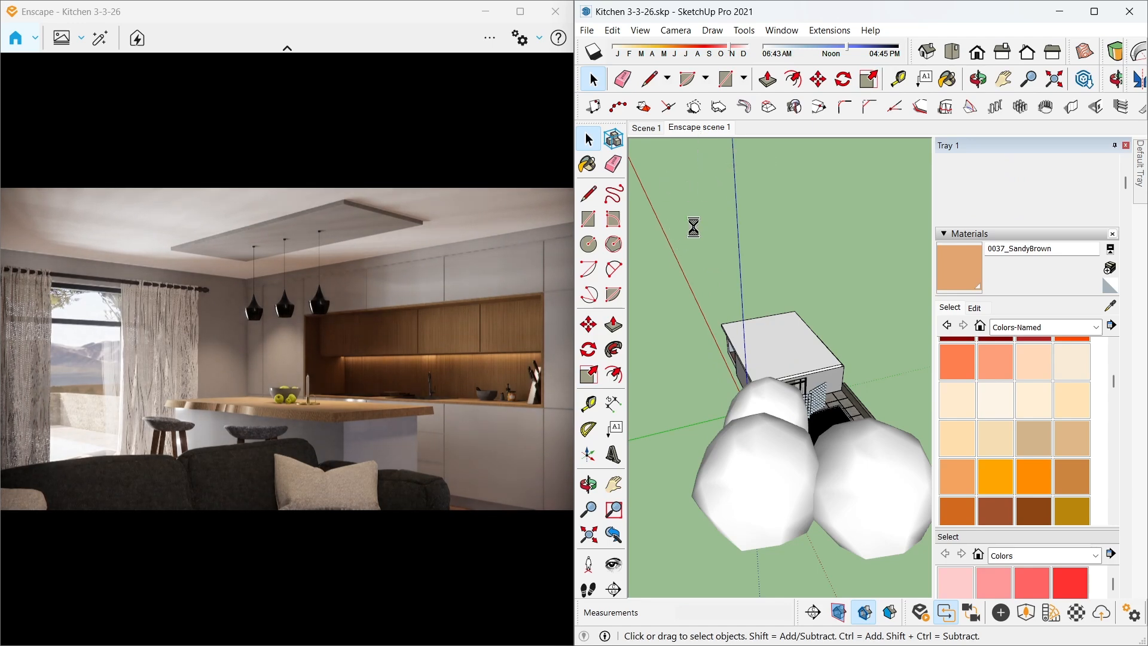
Set the color temperature in the Enscape image corrections to 6,000 K
left_click(530, 43)
left_click(551, 67)
left_click_drag(367, 48, 773, 58)
left_click(553, 111)
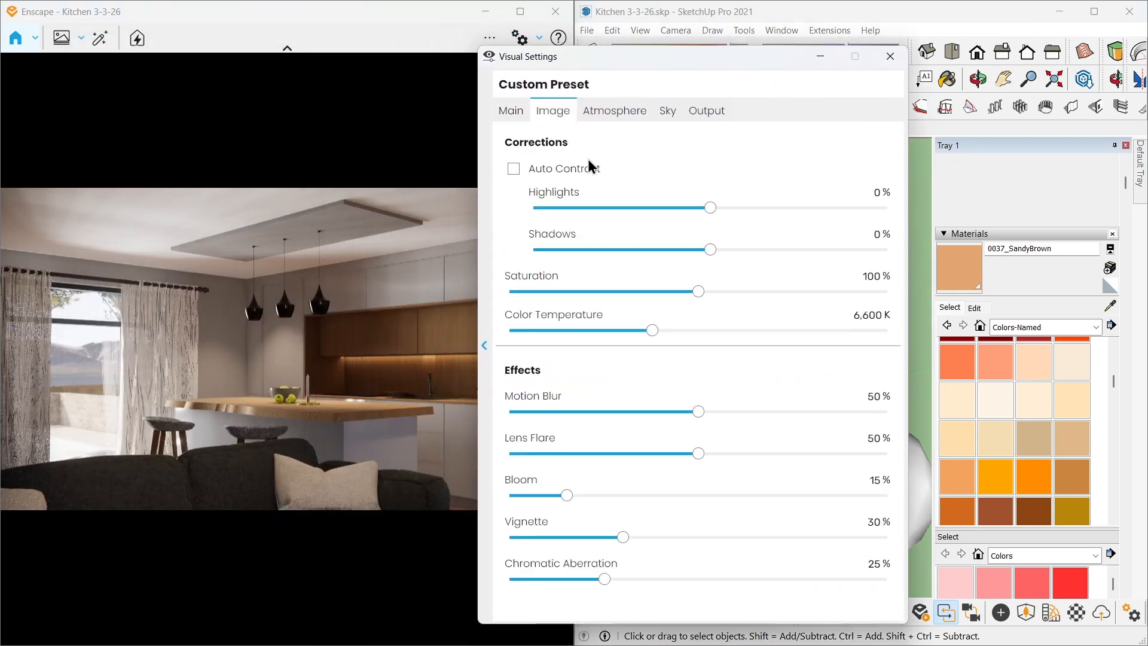
left_click_drag(653, 331, 669, 331)
double_click(857, 316)
type("6000")
key("Return")
Set the sun brightness to 25 % in the atmosphere illumination settings and check the sky settings
left_click(636, 112)
left_click_drag(525, 310, 530, 310)
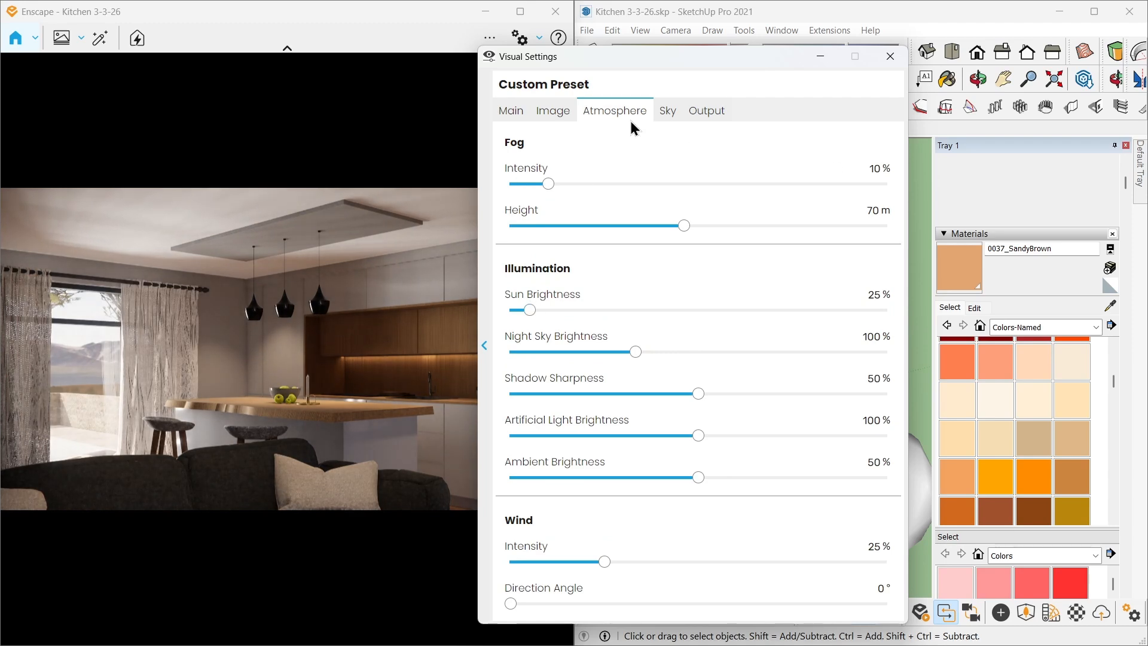
left_click(667, 112)
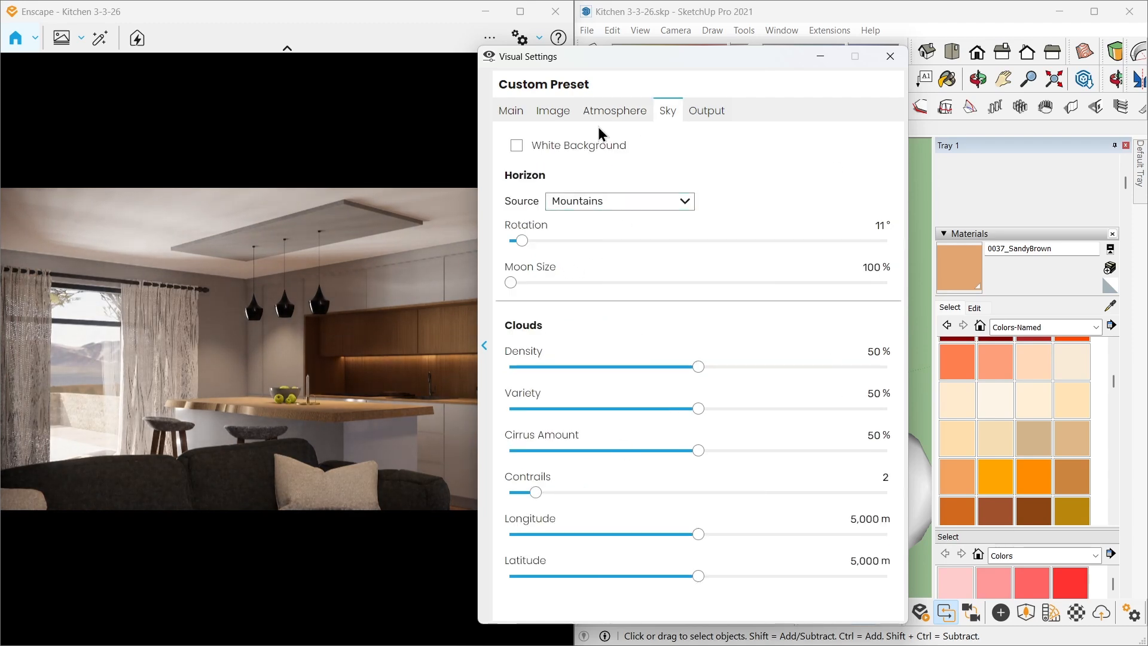
left_click(610, 111)
Set the image effects to 0 % motion blur, 0 % lens flare, 0 % bloom and 40 % vignette
left_click(561, 107)
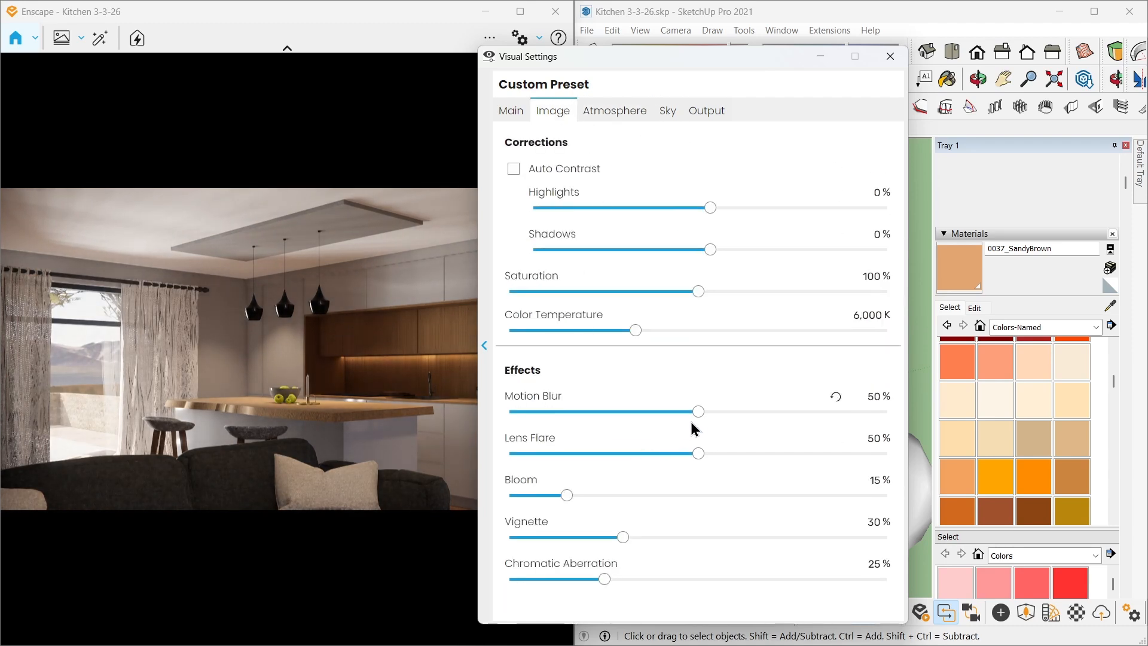
left_click_drag(698, 454, 501, 455)
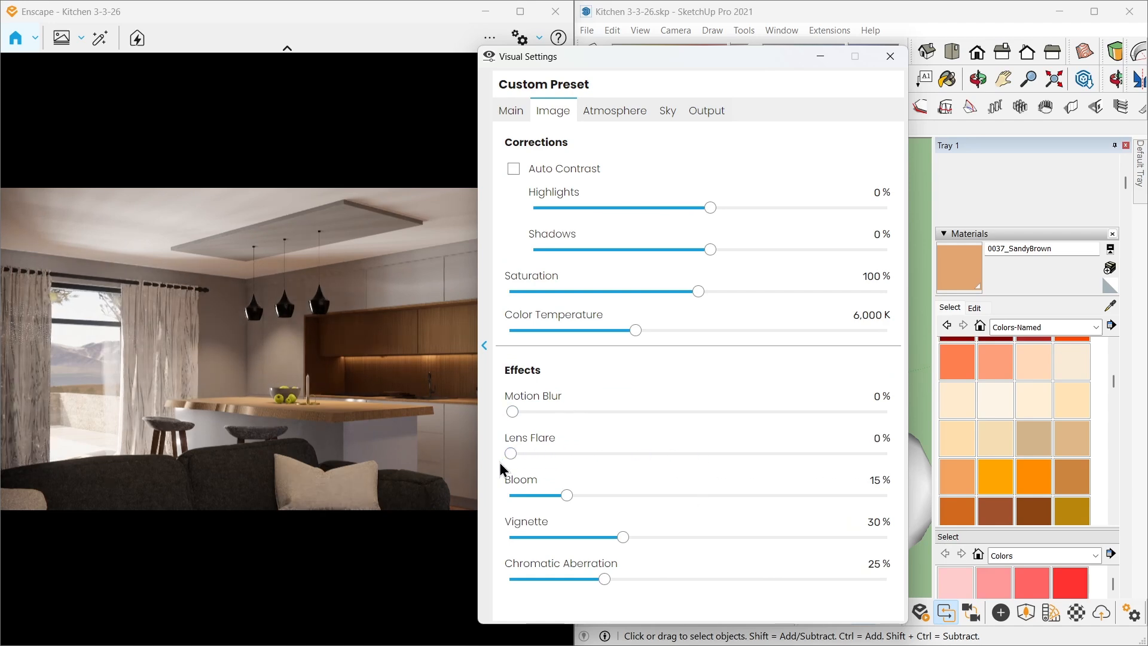
left_click_drag(566, 495, 503, 494)
left_click_drag(623, 537, 659, 537)
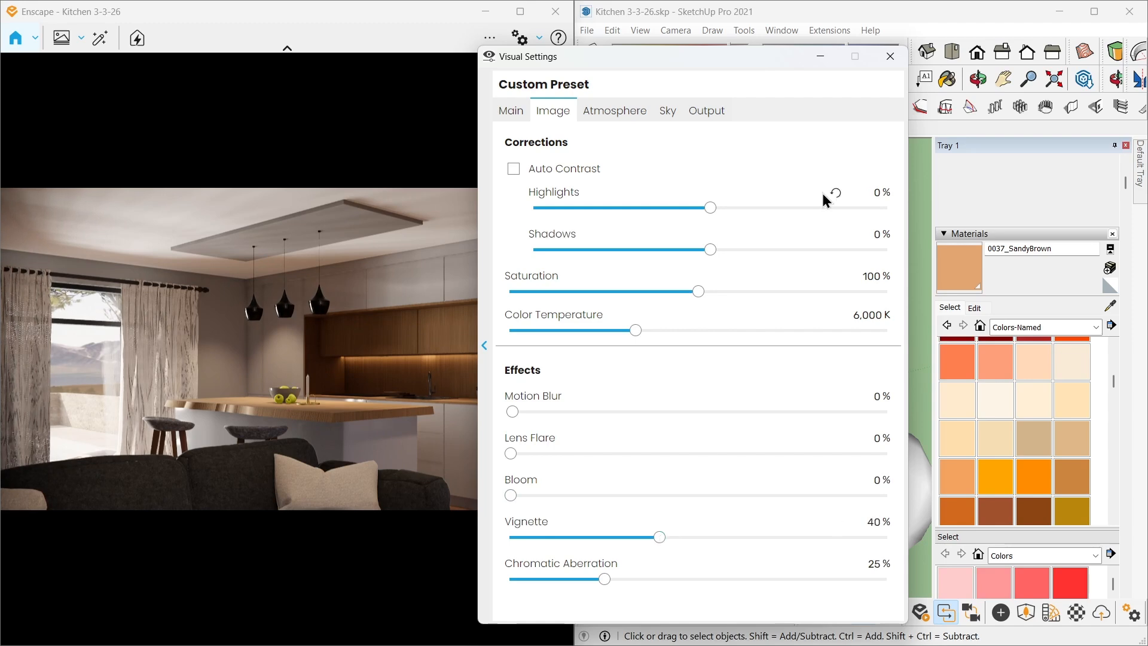
Set the camera exposure to 55 % and correct the image with highlights at -9 % and shadows at 2 %
left_click(519, 112)
left_click_drag(695, 346, 717, 345)
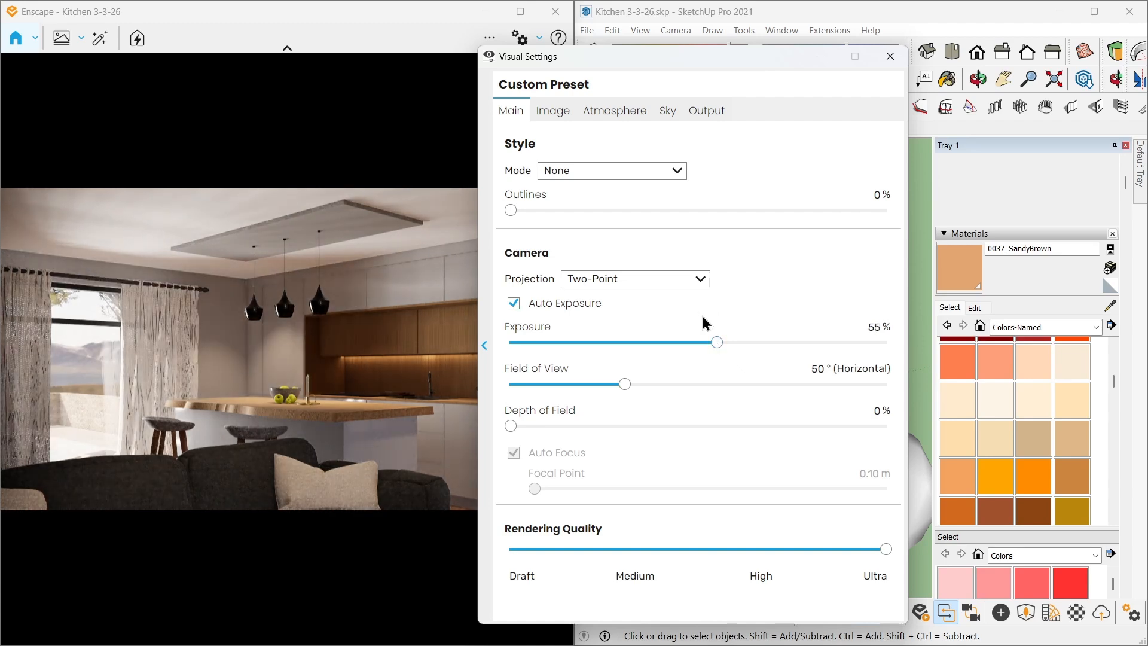
left_click(559, 113)
left_click_drag(711, 207, 703, 254)
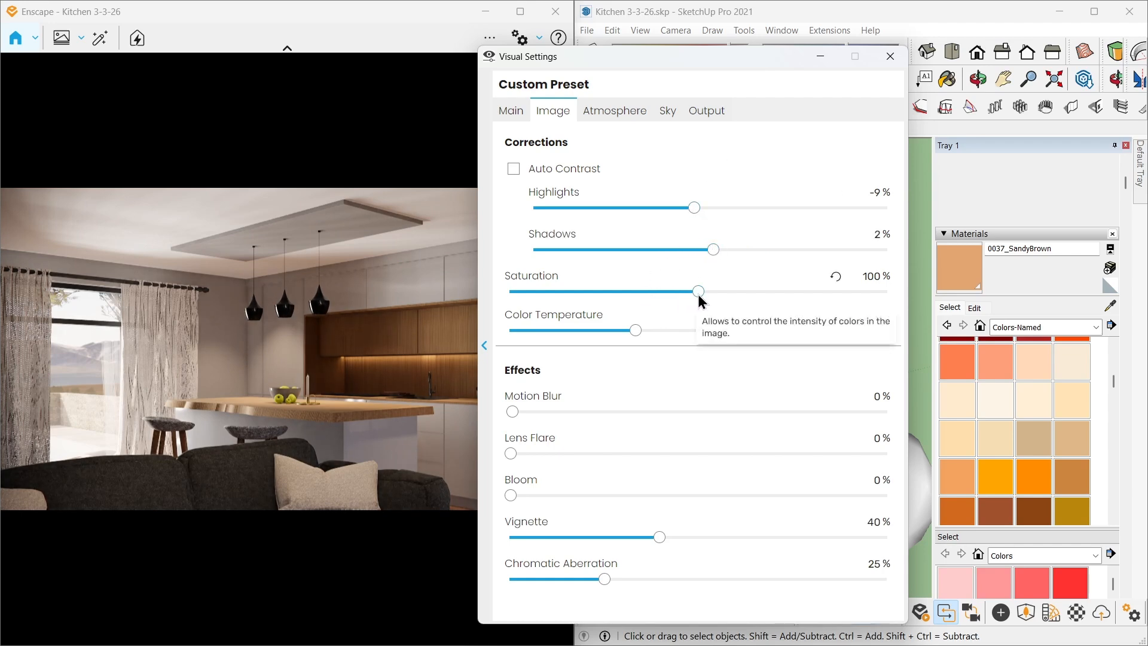
Raise the ambient brightness to 52 % and the artificial light brightness to 104 %
left_click(615, 120)
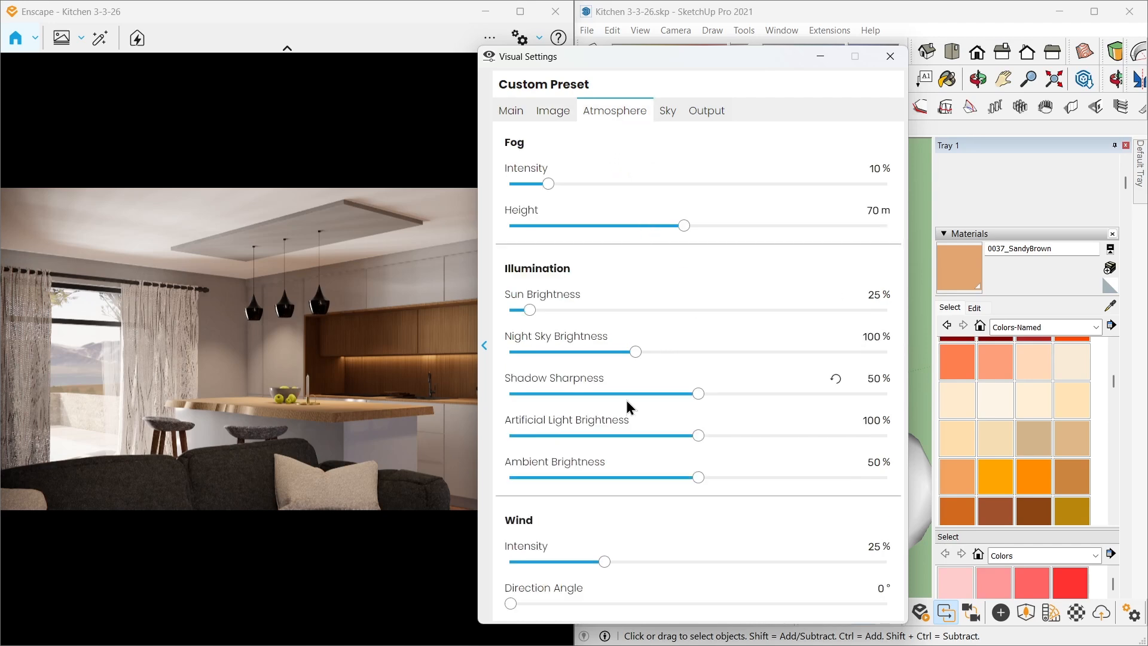
left_click_drag(698, 477, 707, 478)
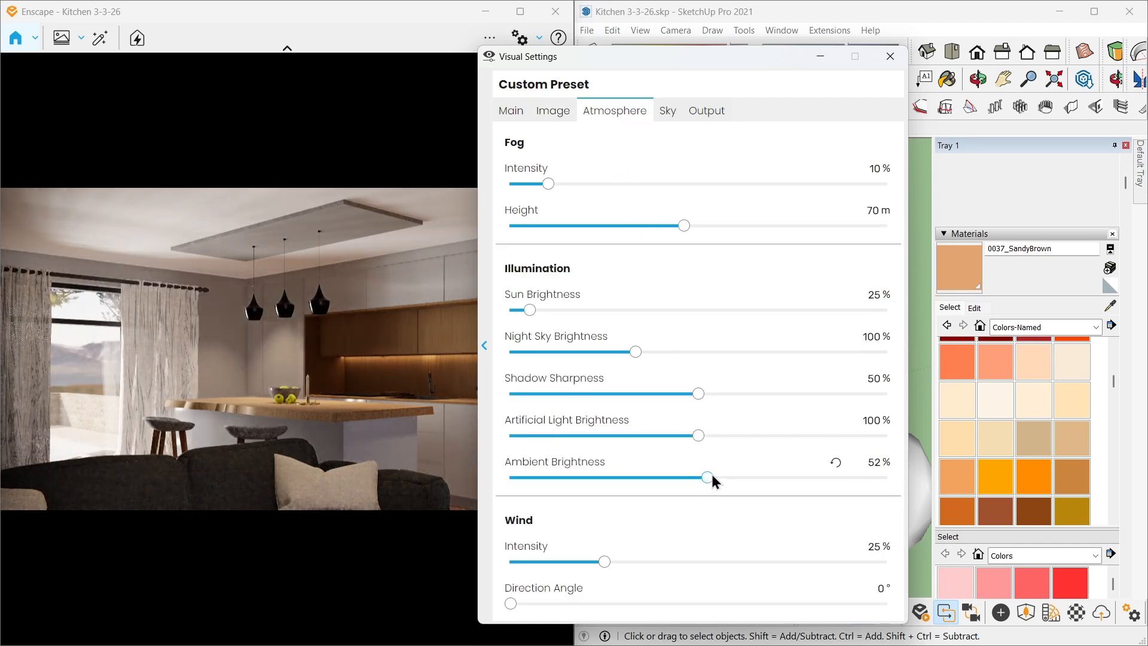
left_click_drag(699, 436, 705, 438)
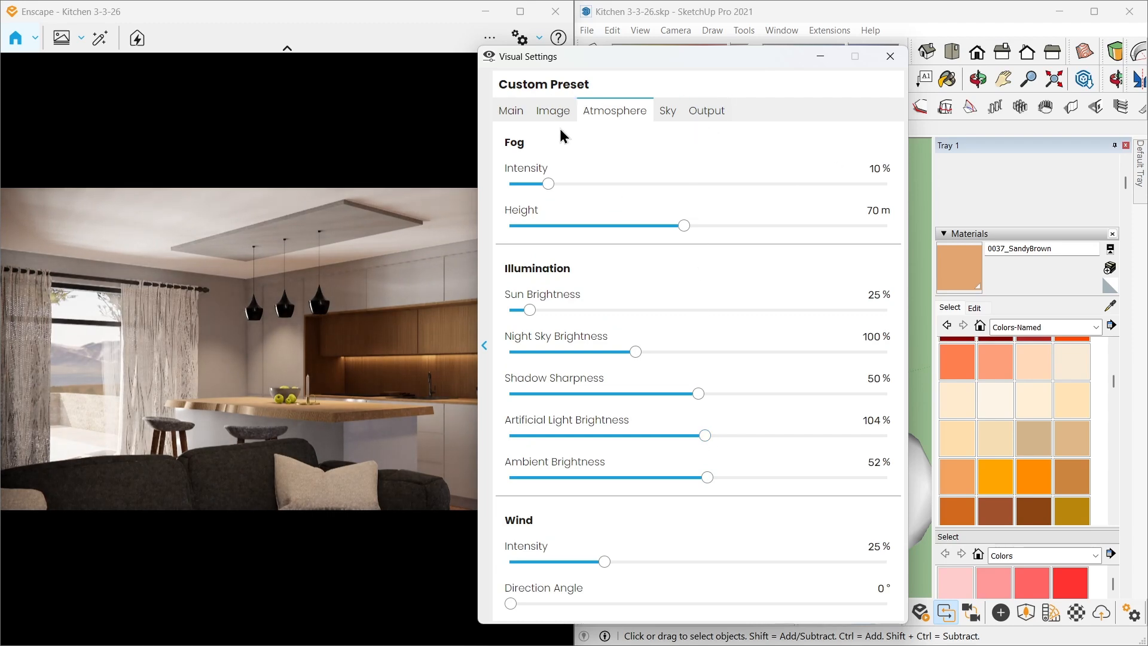
Set the camera exposure to 56 % and close the visual settings
left_click(510, 111)
mouse_move(723, 344)
left_mouse_down()
mouse_move(739, 343)
mouse_move(720, 347)
left_mouse_up()
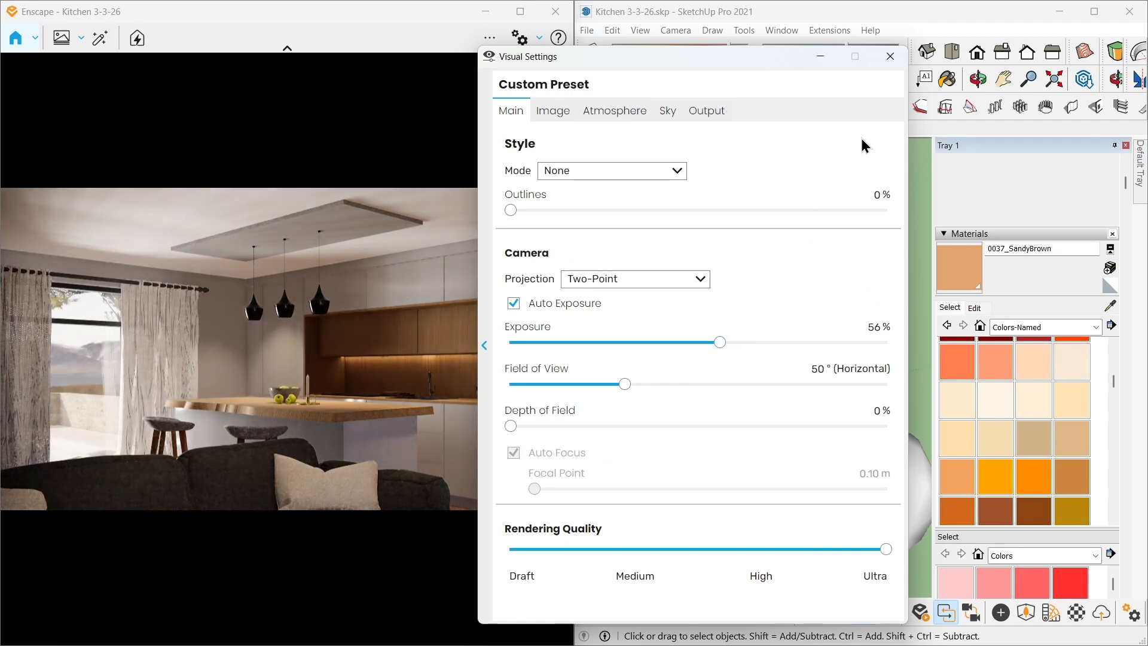
left_click(890, 57)
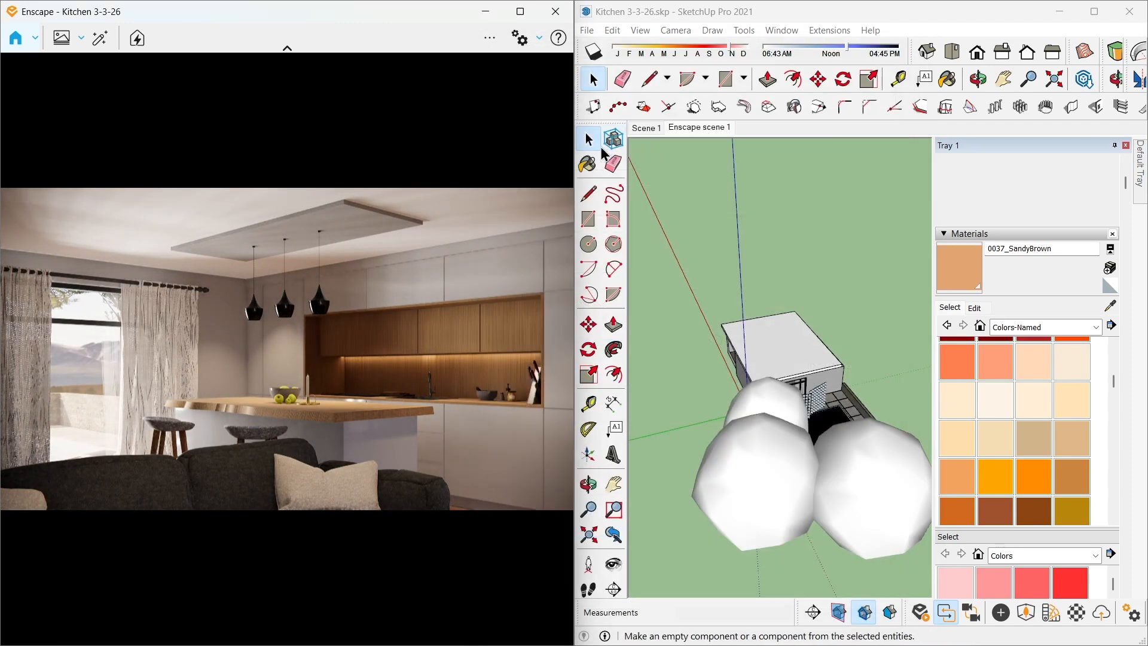
Set the render output resolution to Ultra HD in the visual settings
left_click(539, 38)
left_click(537, 70)
left_click_drag(331, 55, 857, 110)
left_click(825, 154)
left_click(742, 212)
left_click(740, 302)
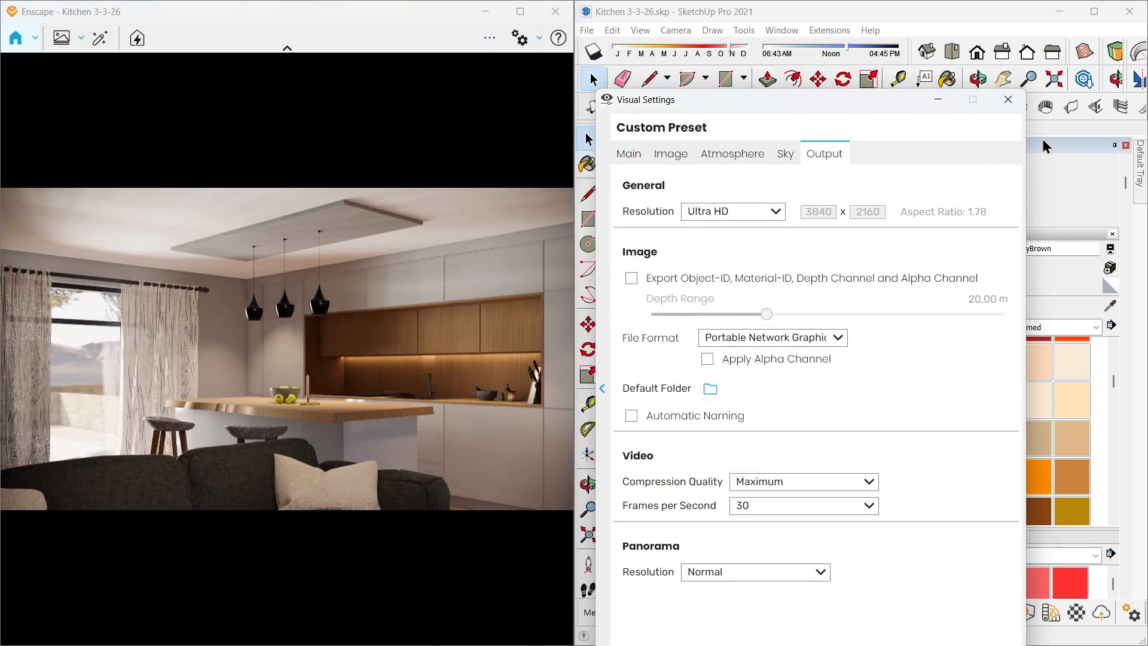
left_click(1008, 99)
Export the Enscape view as a PNG screenshot named kitchen on the Desktop
left_click(69, 42)
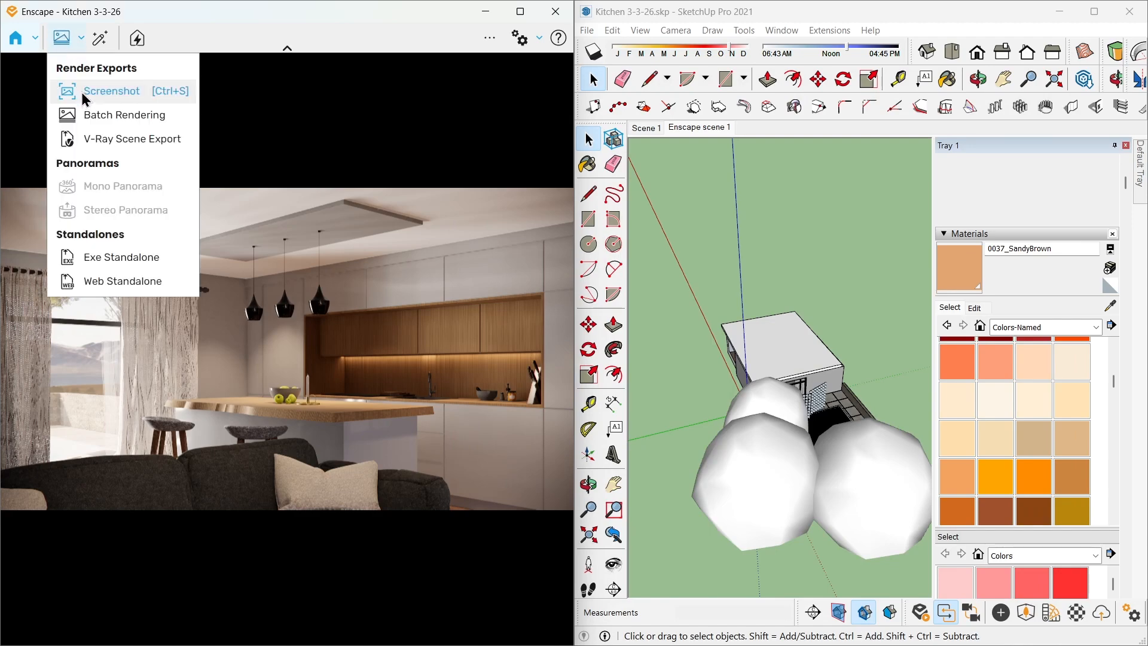
left_click(87, 96)
type("kitchen")
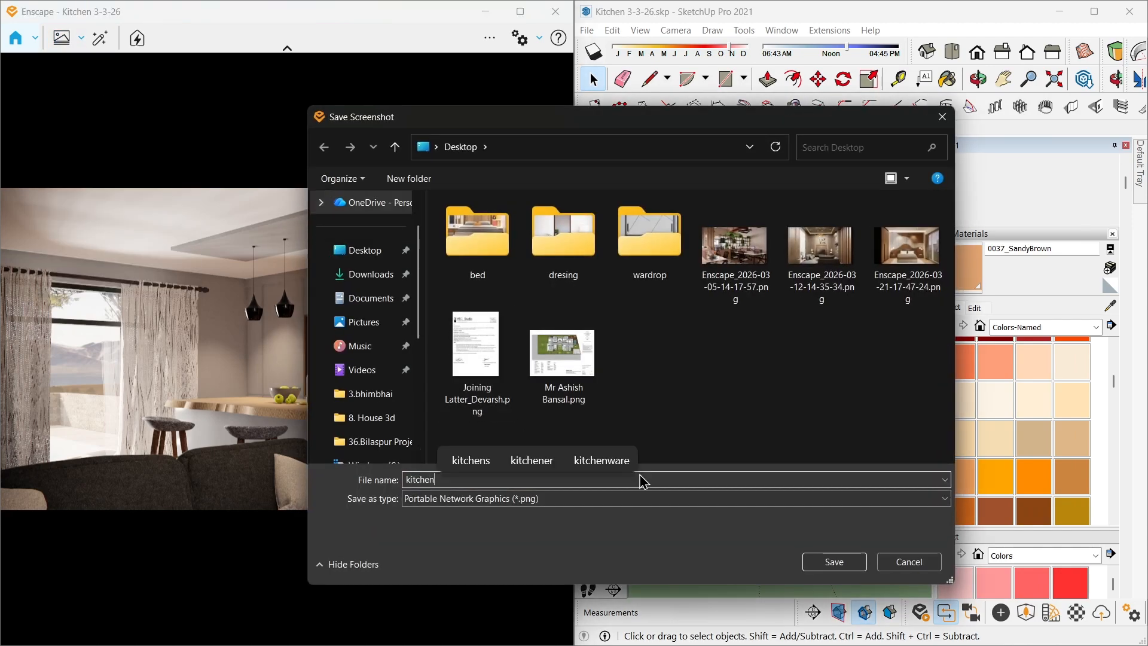
key("Return")
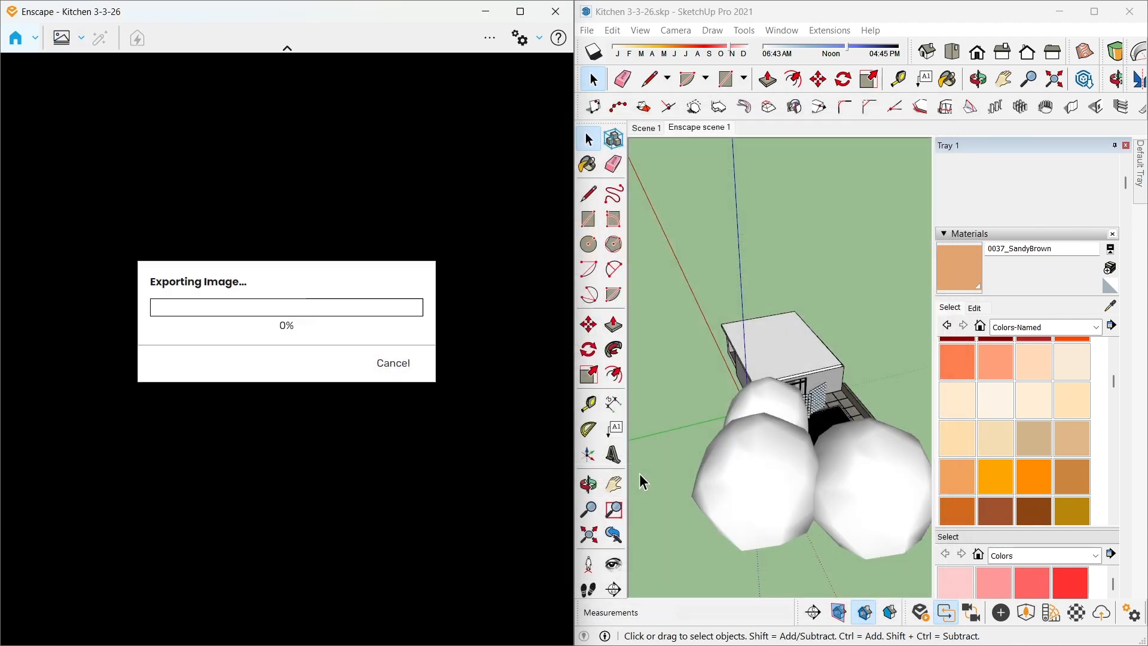